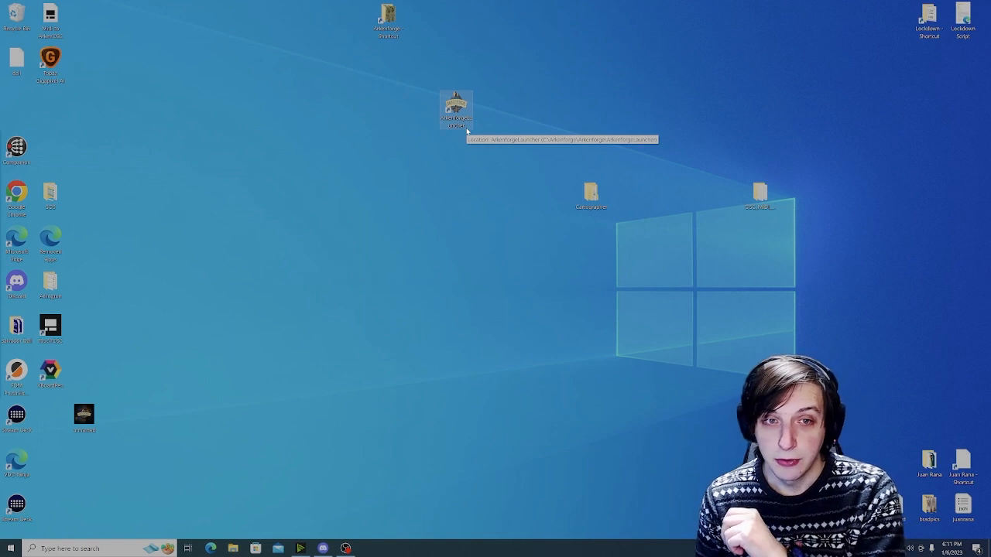
# Step: Start the Arkenforge launcher, launch the beta version of the Master's Toolkit and accept the experimental-content notice
pyautogui.doubleClick(464, 126)
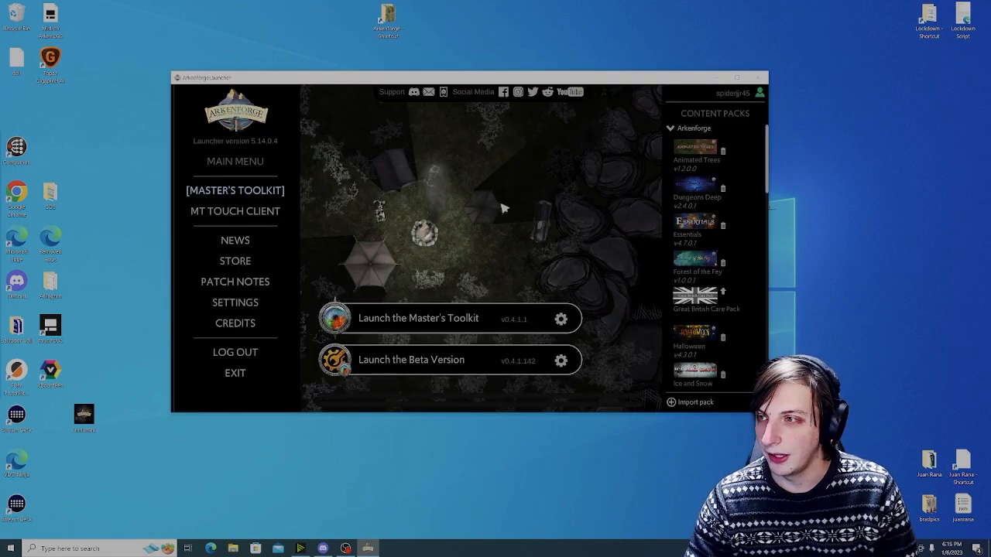
pyautogui.click(422, 363)
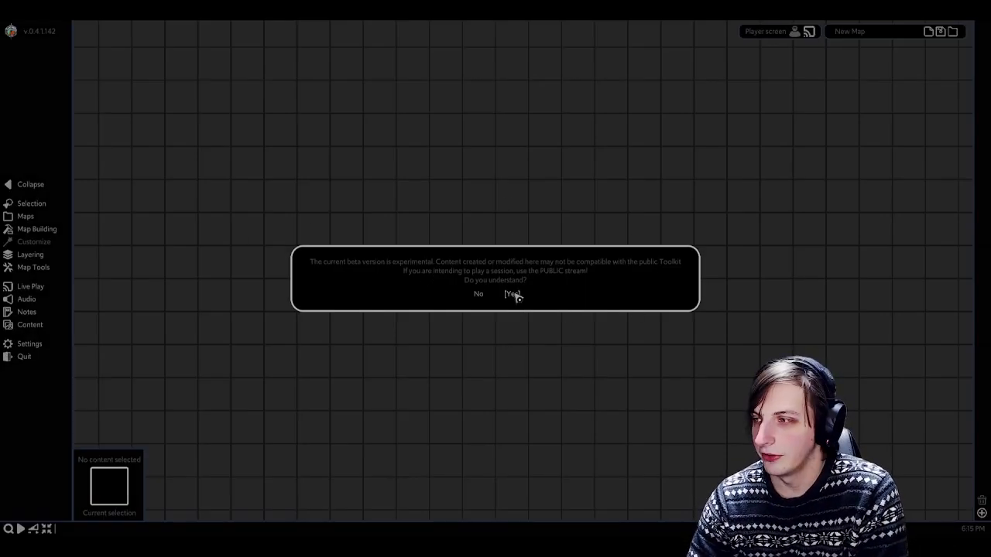
pyautogui.click(512, 295)
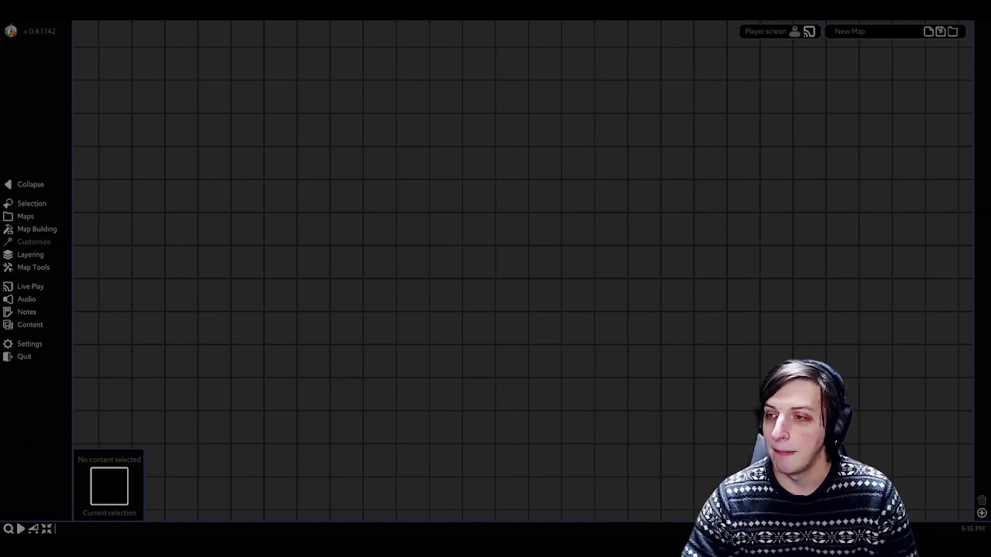
pyautogui.scroll(-2, 434, 237)
pyautogui.scroll(-1, 433, 237)
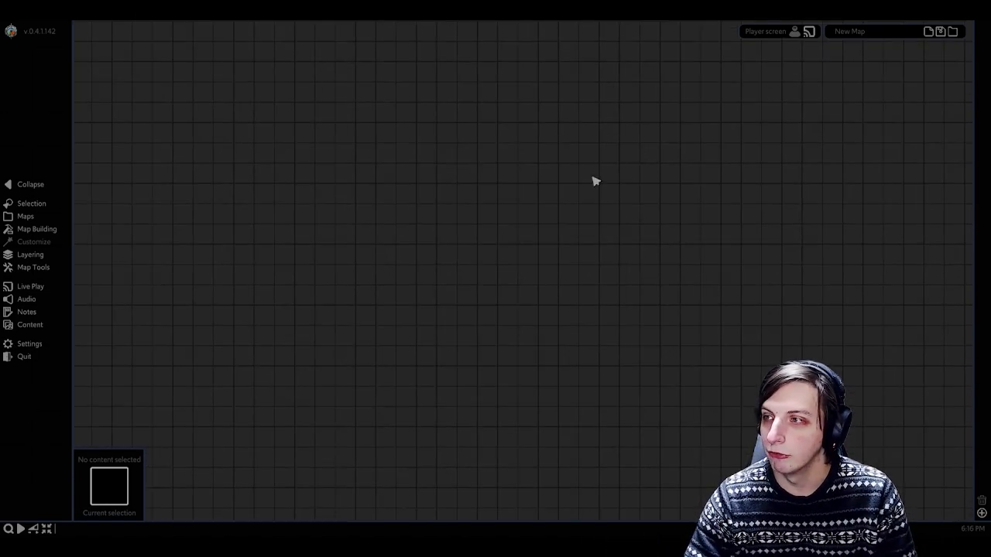
pyautogui.moveTo(202, 60); pyautogui.dragTo(699, 443)
pyautogui.moveTo(859, 487); pyautogui.dragTo(169, 81)
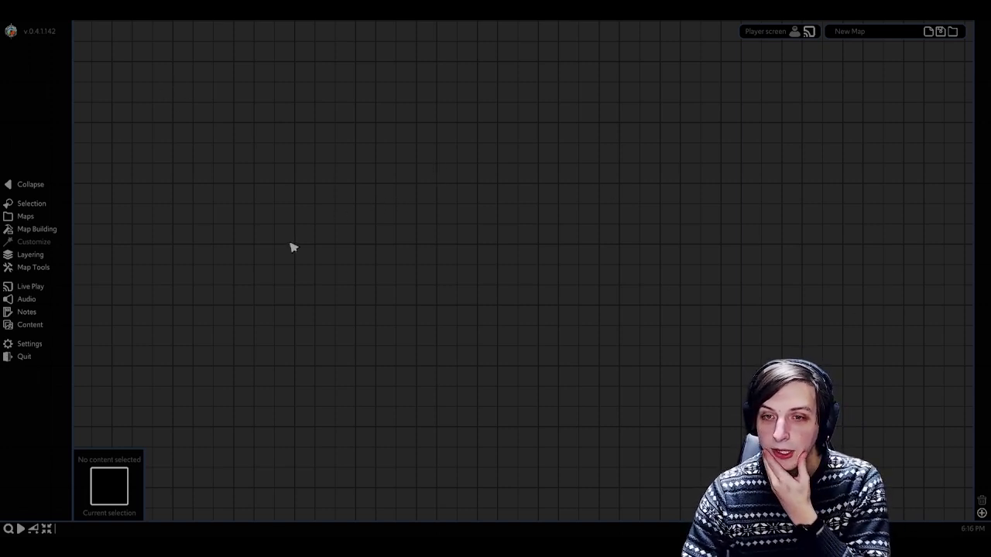
# Step: Enable the Ping, Bookmarks, Map Levels, Time of Day, Fog of War and Map Functions widgets in the settings
pyautogui.click(40, 348)
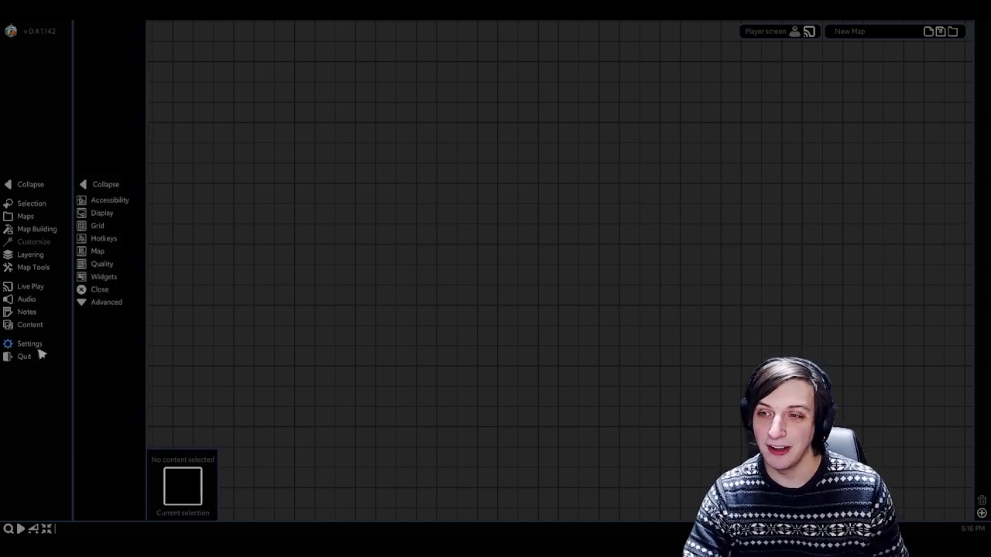
pyautogui.click(114, 282)
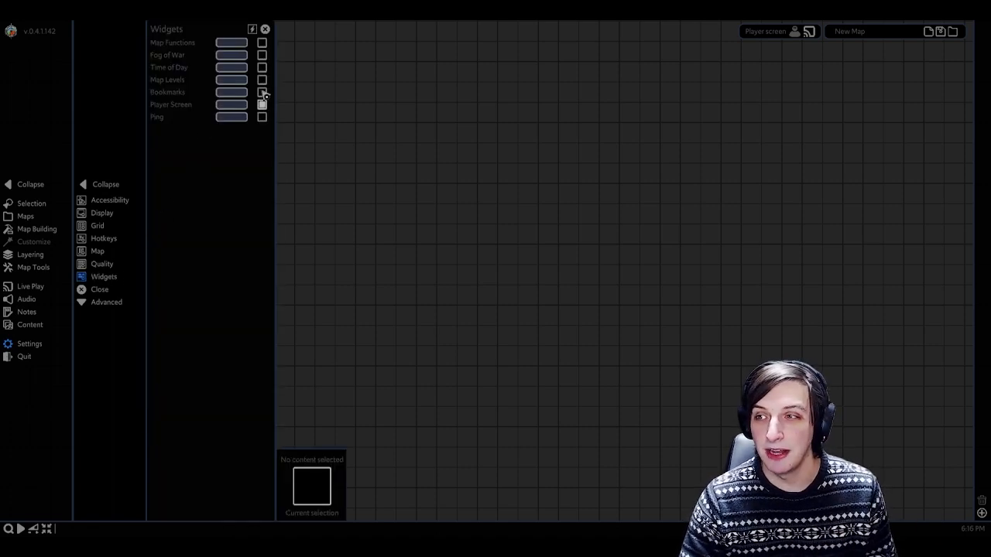
pyautogui.click(261, 117)
pyautogui.click(262, 92)
pyautogui.click(261, 80)
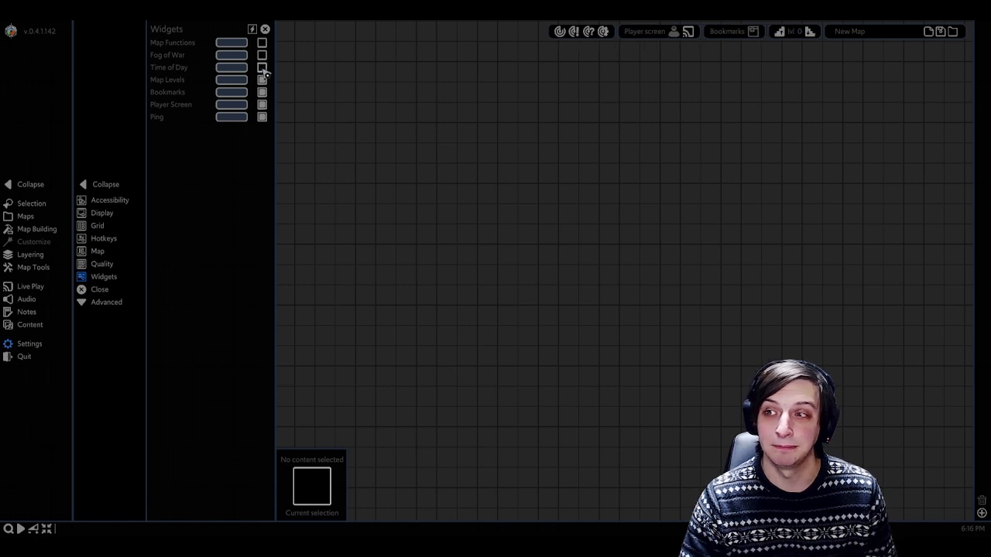
pyautogui.click(262, 67)
pyautogui.click(262, 55)
pyautogui.click(262, 42)
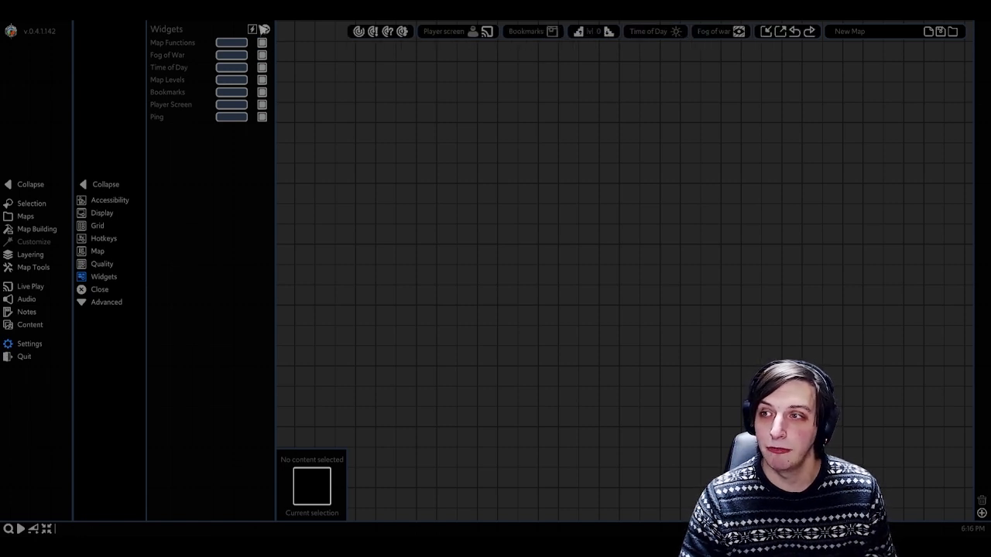
pyautogui.click(265, 29)
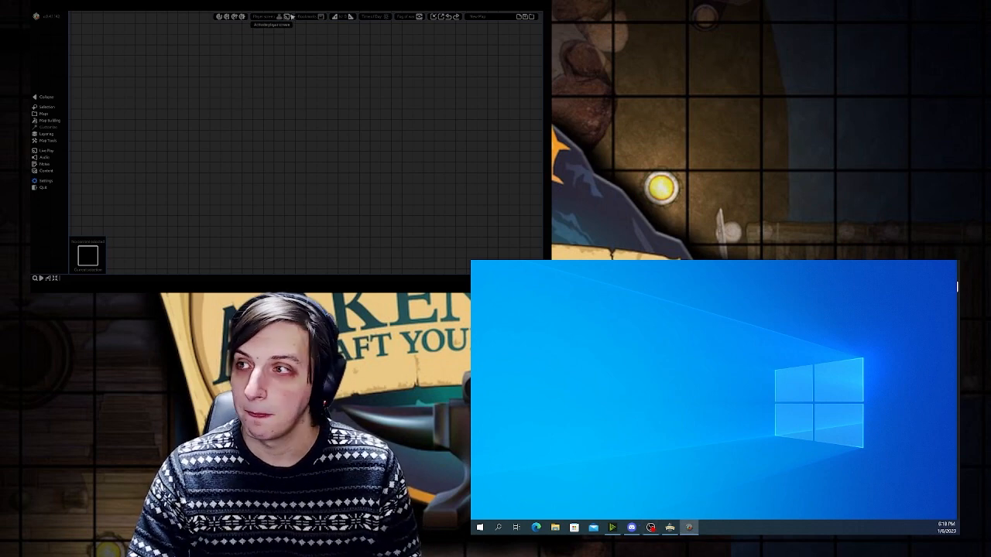
# Step: Add Screen 2 as the player screen and activate it with the offered physical dimensions
pyautogui.click(295, 17)
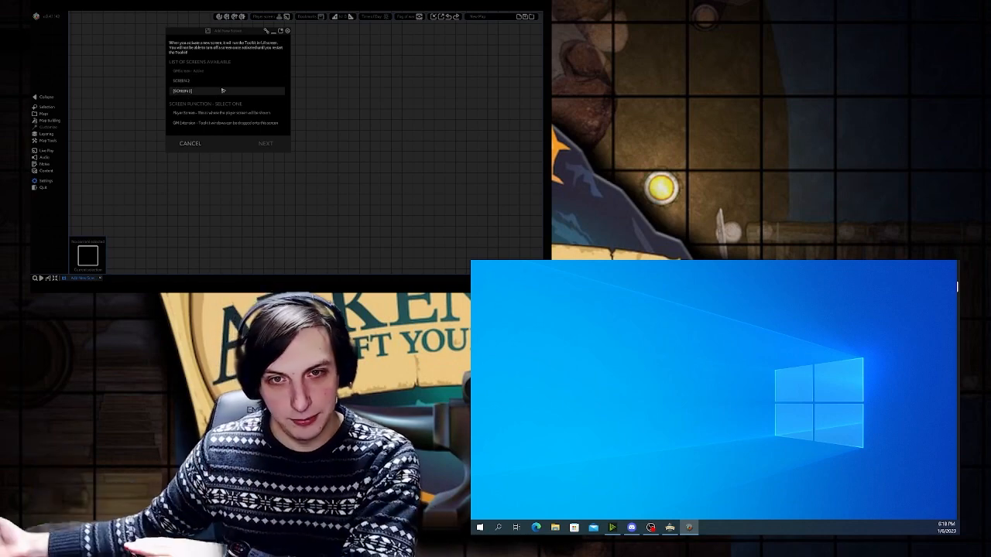
pyautogui.click(211, 82)
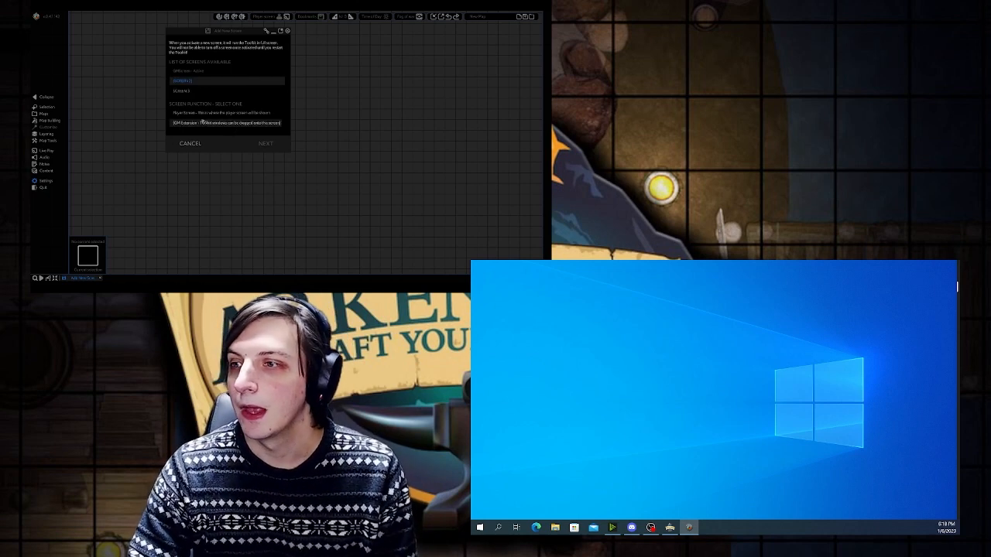
pyautogui.click(186, 114)
pyautogui.click(187, 114)
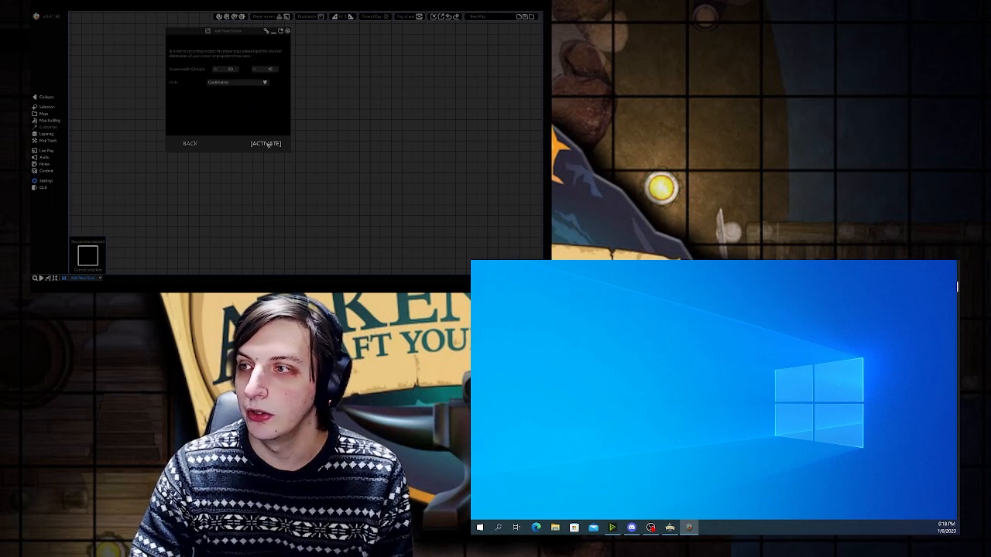
pyautogui.click(269, 145)
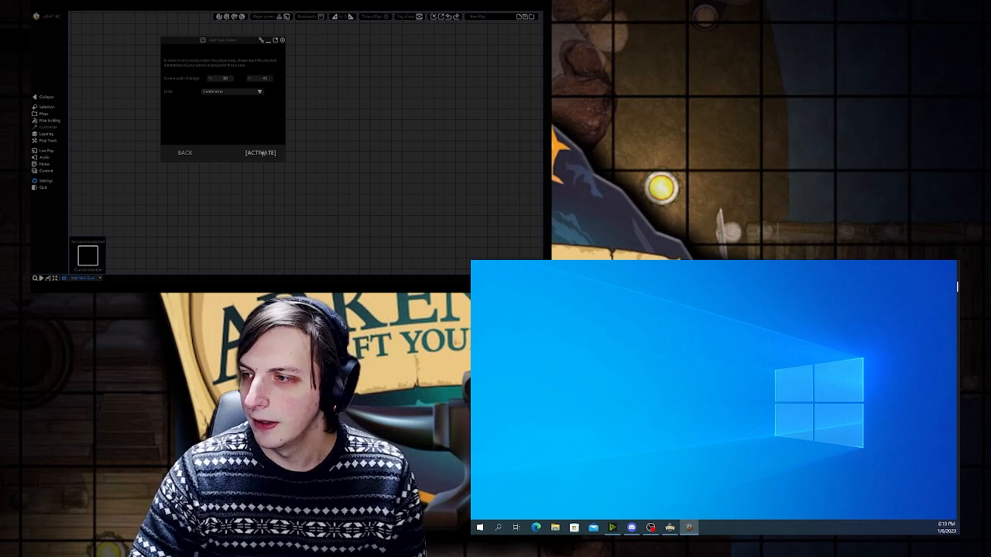
pyautogui.click(260, 153)
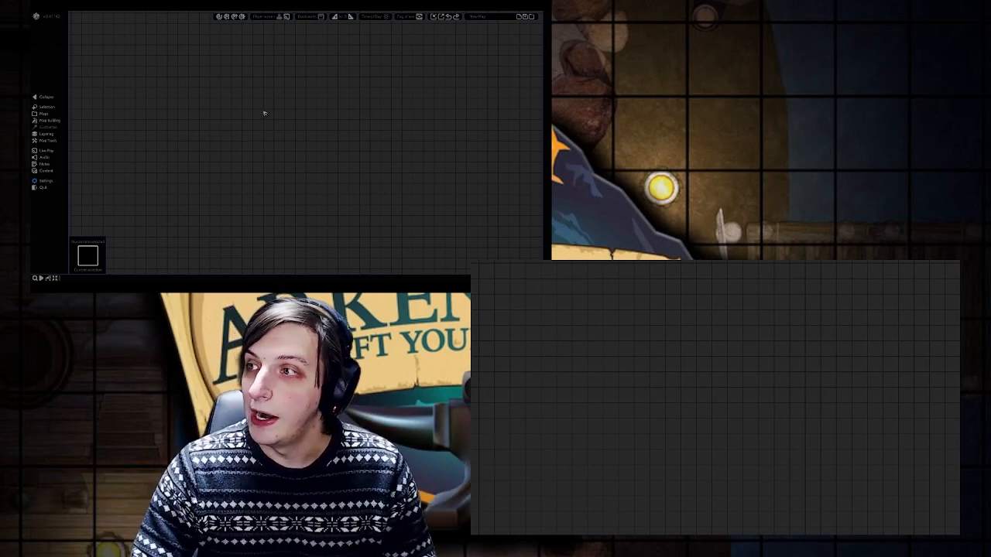
# Step: Show the player view box on the map and move it around the grid
pyautogui.click(287, 16)
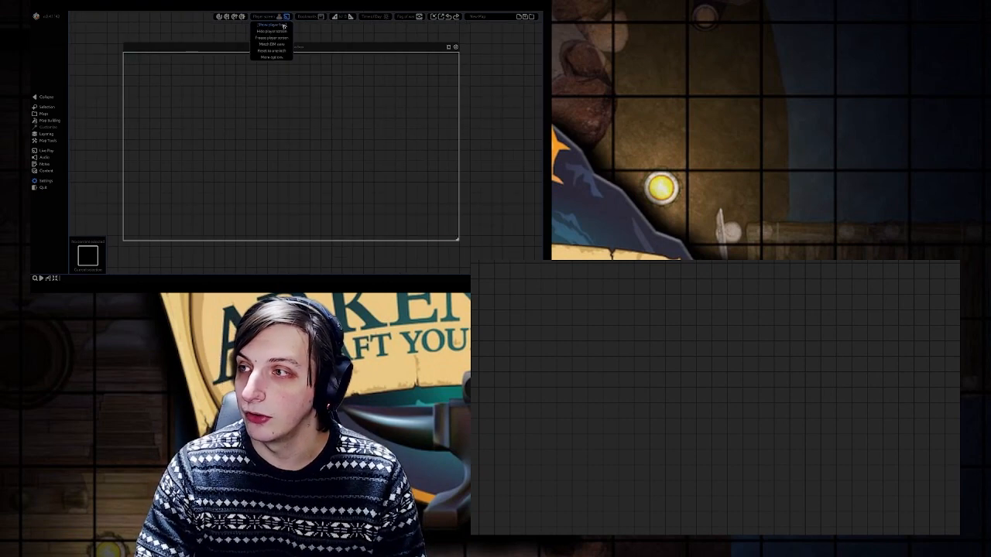
pyautogui.click(332, 36)
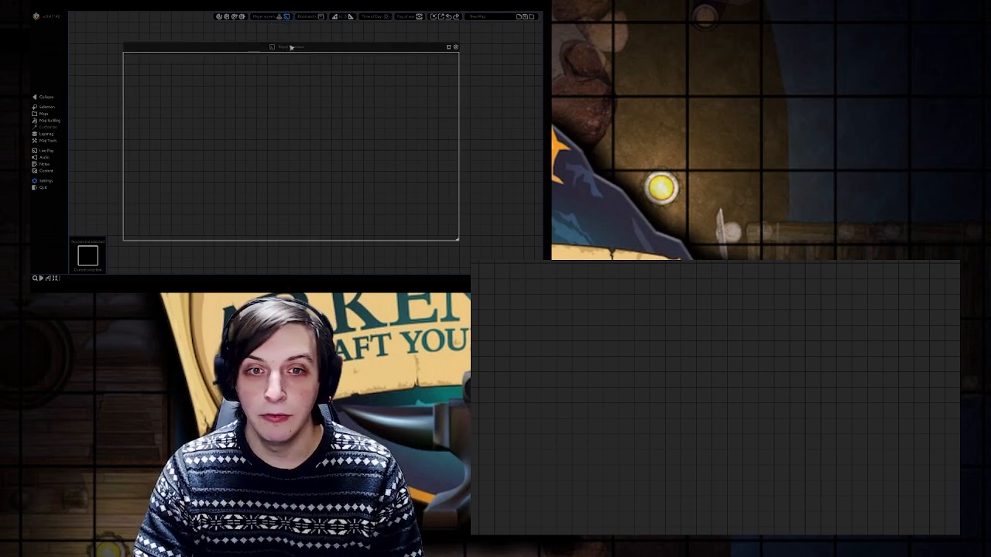
pyautogui.scroll(2, 348, 131)
pyautogui.scroll(-3, 353, 124)
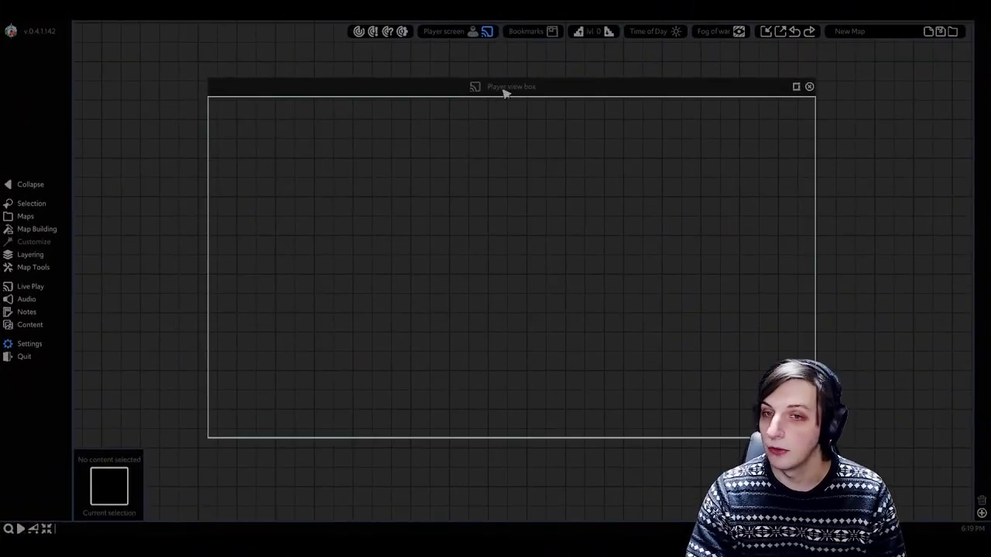
pyautogui.moveTo(504, 92); pyautogui.dragTo(483, 97)
pyautogui.scroll(-1, 515, 232)
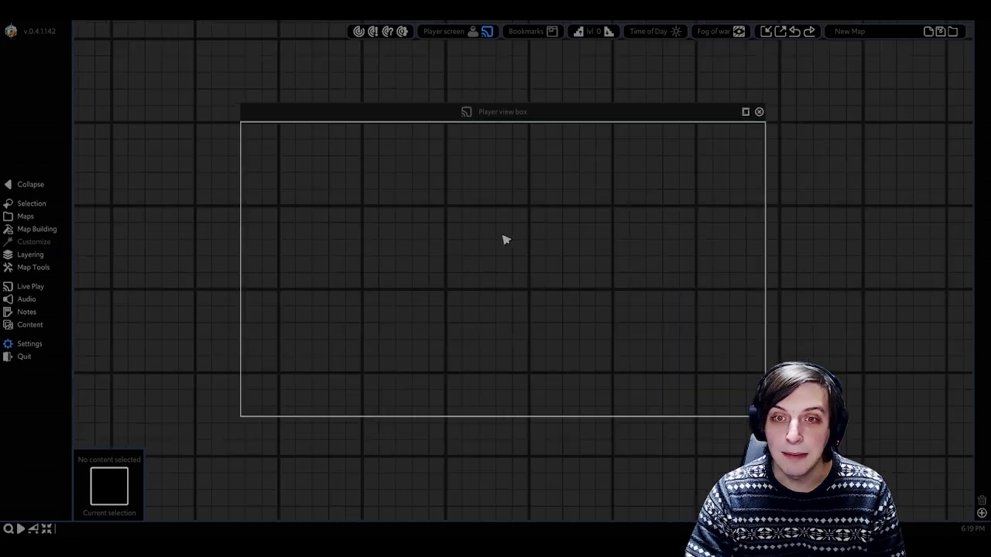
pyautogui.scroll(-3, 504, 240)
pyautogui.moveTo(464, 172); pyautogui.dragTo(521, 155)
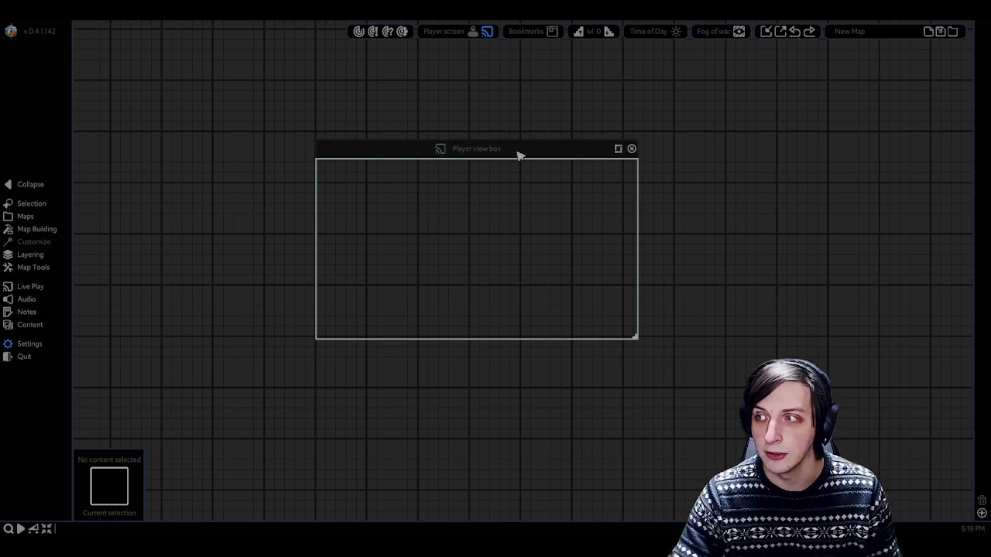
pyautogui.moveTo(513, 165); pyautogui.dragTo(593, 168)
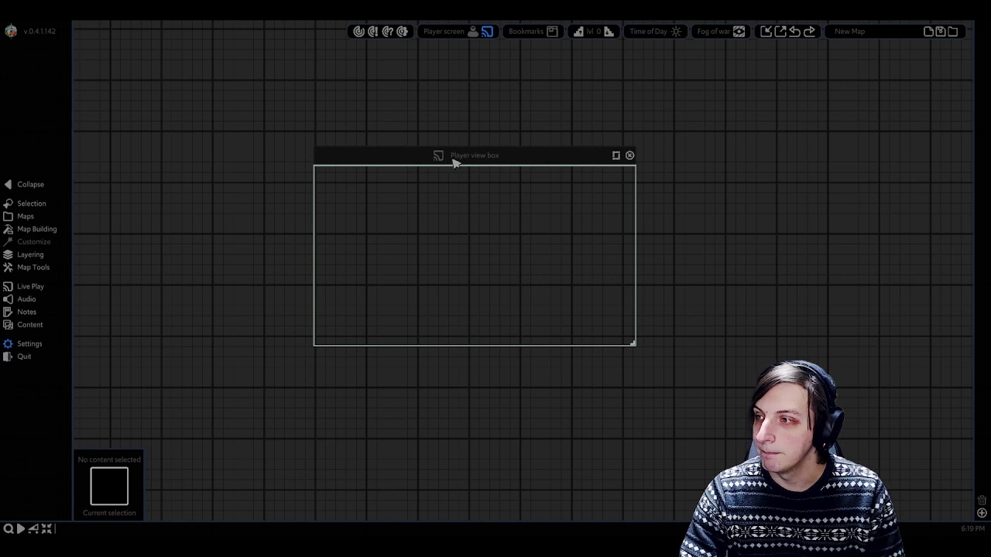
pyautogui.moveTo(440, 158); pyautogui.dragTo(449, 159)
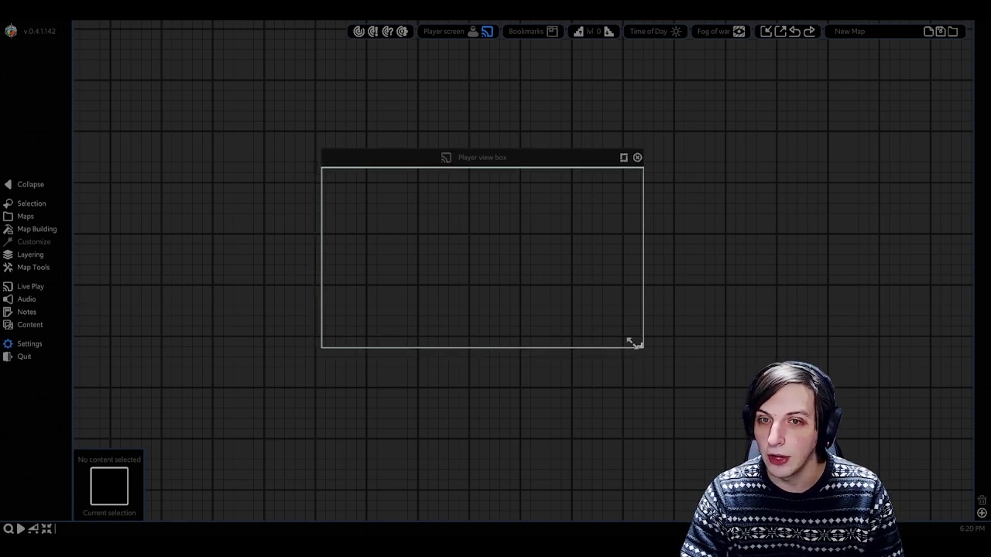
# Step: Enlarge the player view box from its corner and reposition it on the grid
pyautogui.moveTo(633, 342); pyautogui.dragTo(679, 389)
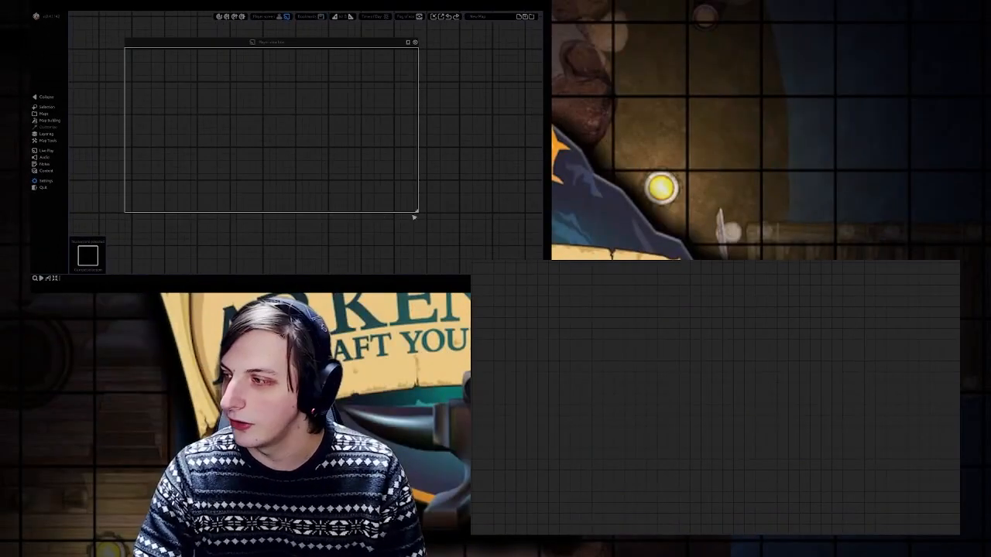
pyautogui.moveTo(414, 209)
pyautogui.mouseDown()
pyautogui.moveTo(309, 152)
pyautogui.moveTo(420, 221)
pyautogui.moveTo(417, 212)
pyautogui.mouseUp()
pyautogui.moveTo(269, 59); pyautogui.dragTo(290, 73, button='middle')
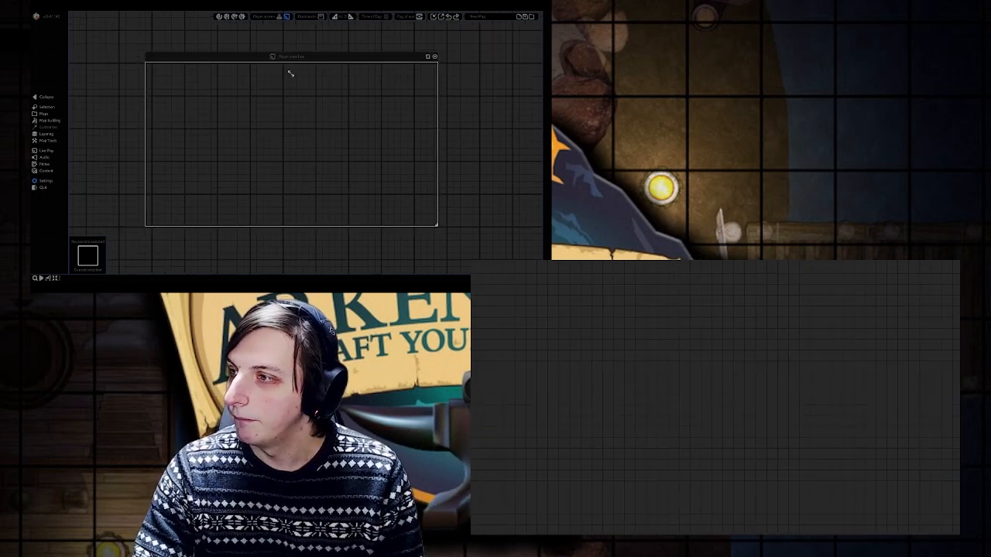
pyautogui.moveTo(303, 58); pyautogui.dragTo(307, 62)
pyautogui.moveTo(334, 122); pyautogui.dragTo(333, 116, button='middle')
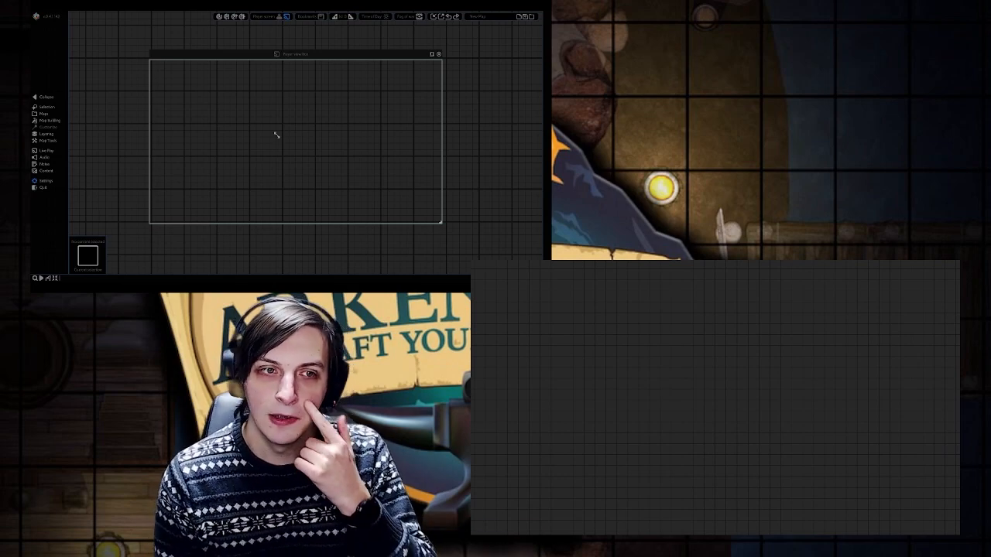
pyautogui.moveTo(277, 135); pyautogui.dragTo(298, 159)
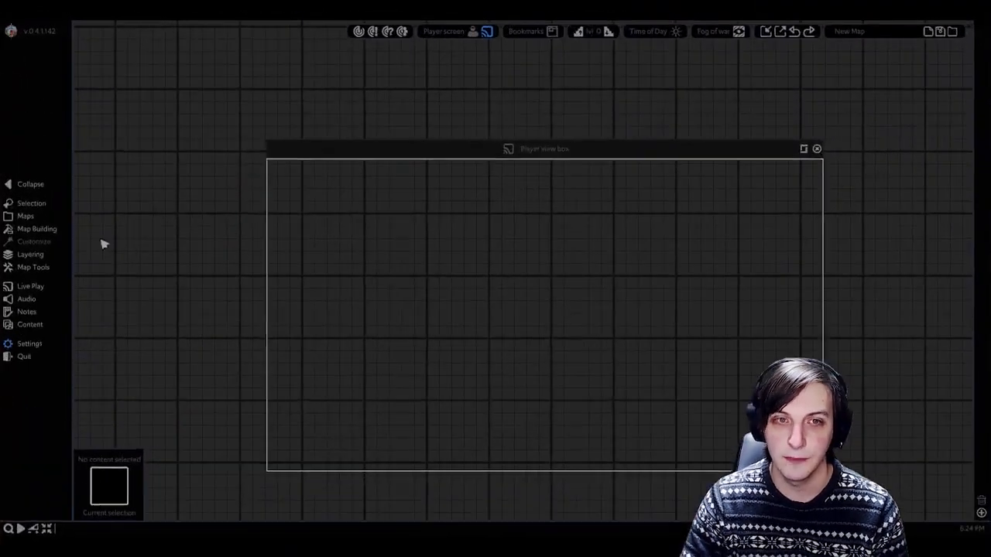
# Step: Examine the map building tools, including the Eyedropper, and close them
pyautogui.click(36, 230)
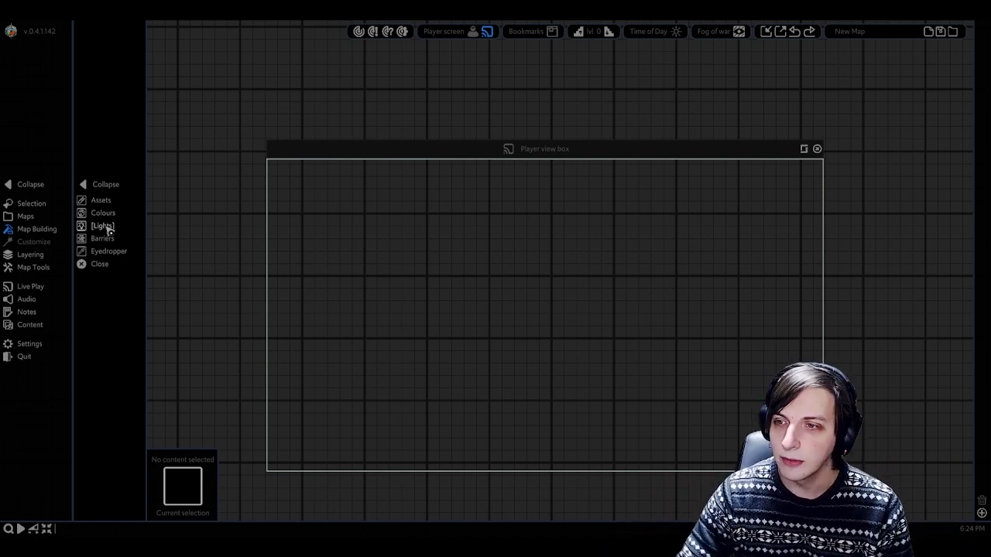
pyautogui.click(101, 240)
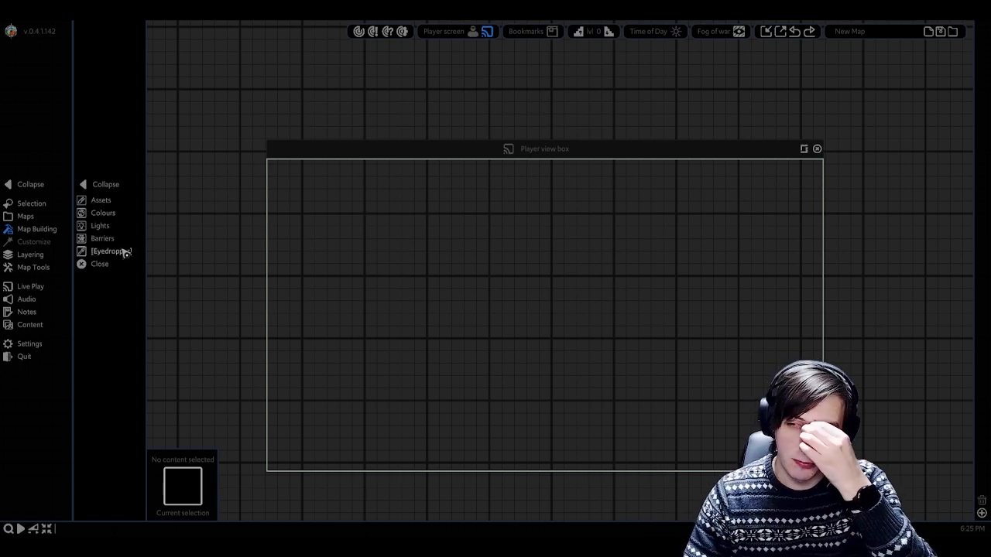
pyautogui.click(116, 250)
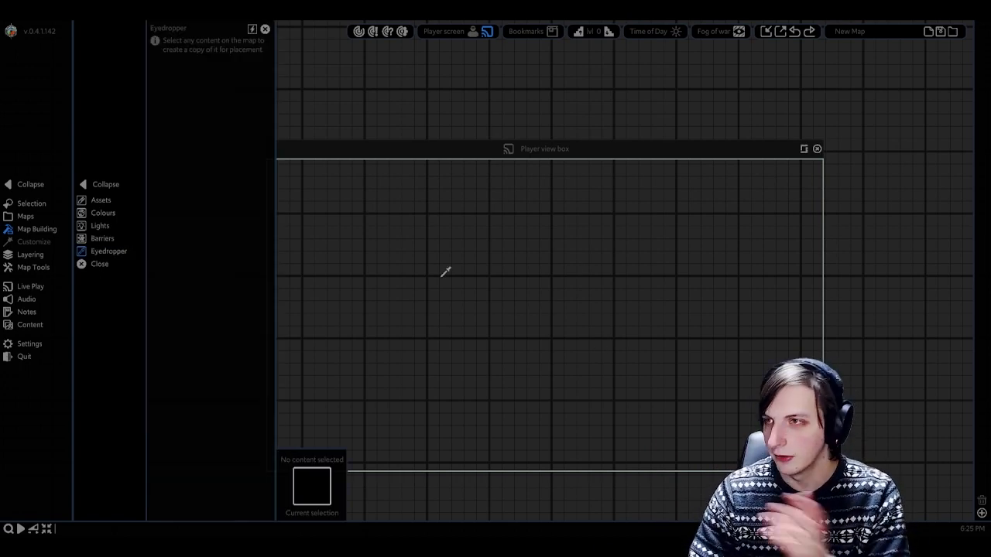
pyautogui.click(265, 30)
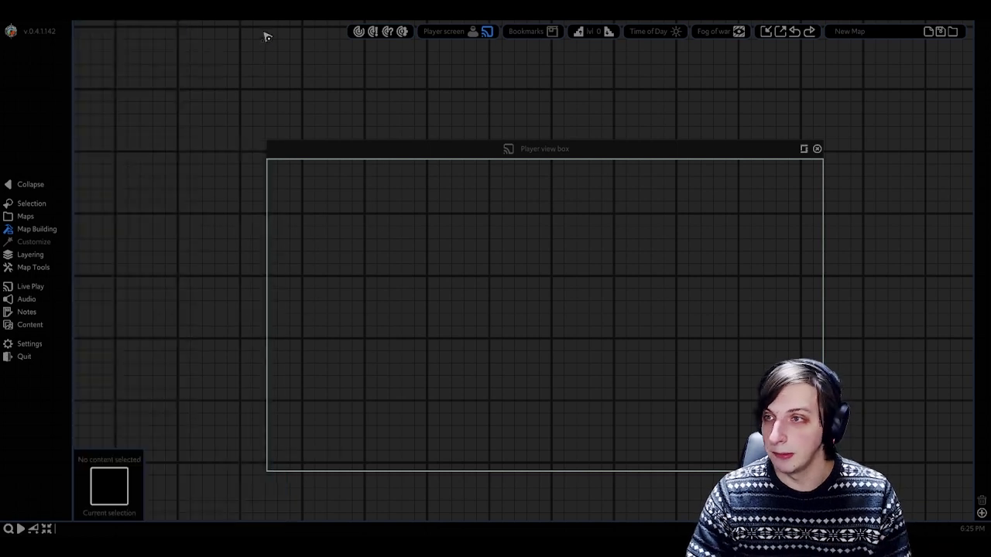
# Step: Open the asset selection for map building and browse the asset categories back towards the start of the list
pyautogui.click(39, 230)
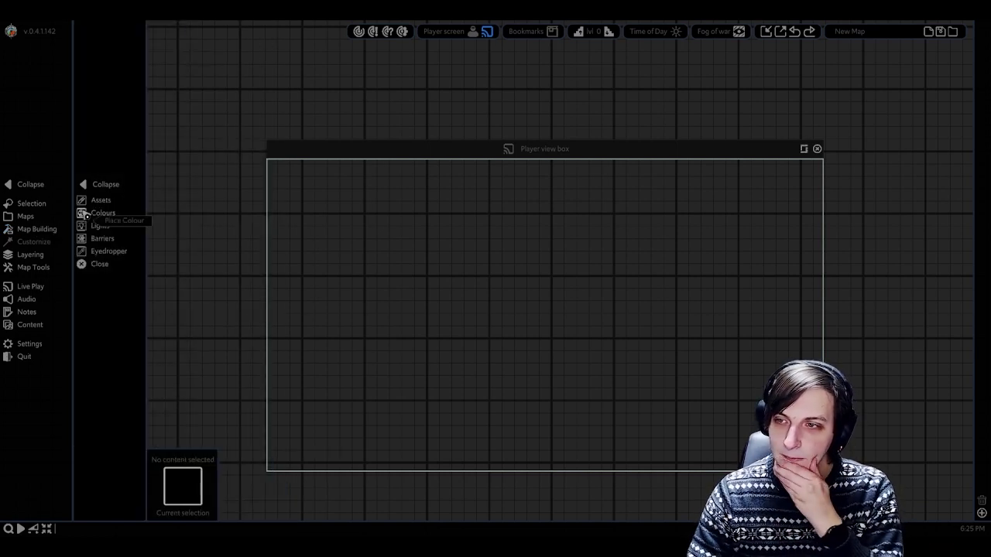
pyautogui.click(99, 201)
pyautogui.scroll(5, 243, 221)
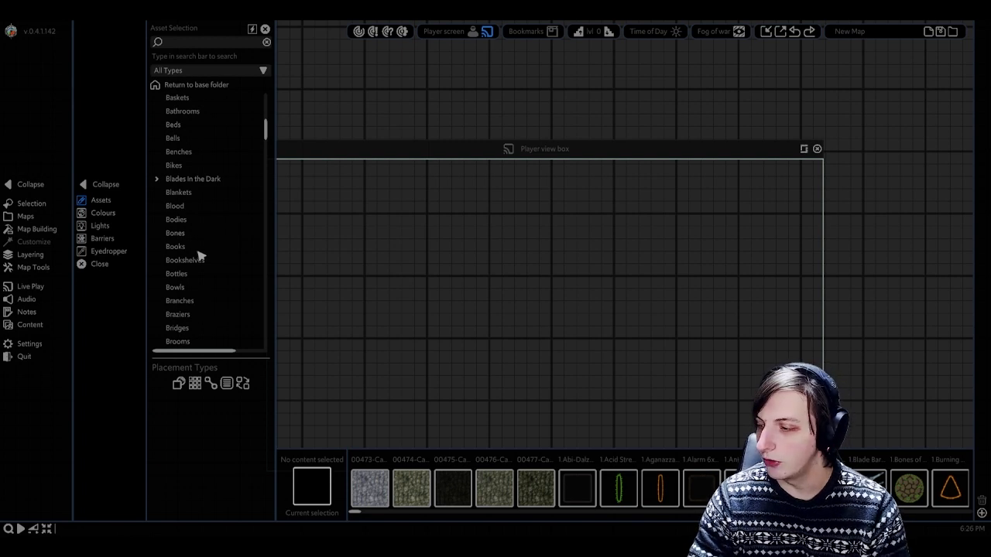
pyautogui.scroll(2, 170, 271)
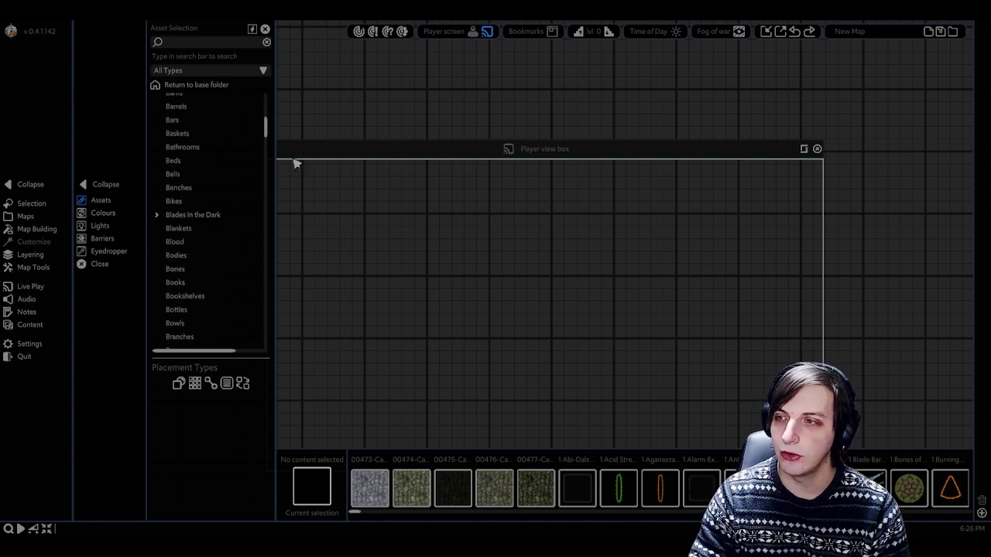
pyautogui.scroll(1, 296, 163)
pyautogui.scroll(8, 232, 232)
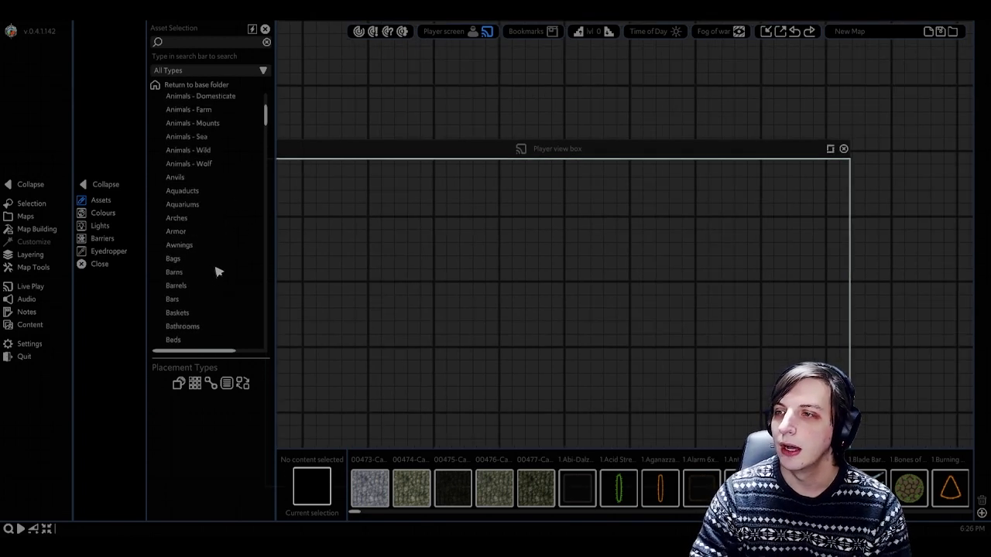
pyautogui.scroll(4, 209, 280)
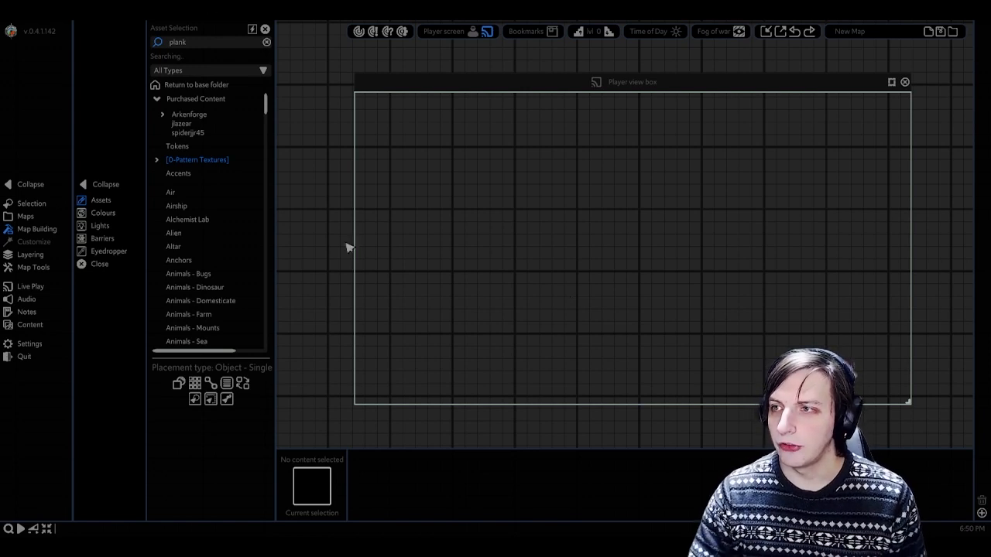
# Step: Search the asset library for "cobble" and browse the cobblestone textures to the dark variants
pyautogui.doubleClick(184, 43)
pyautogui.write('cobble')
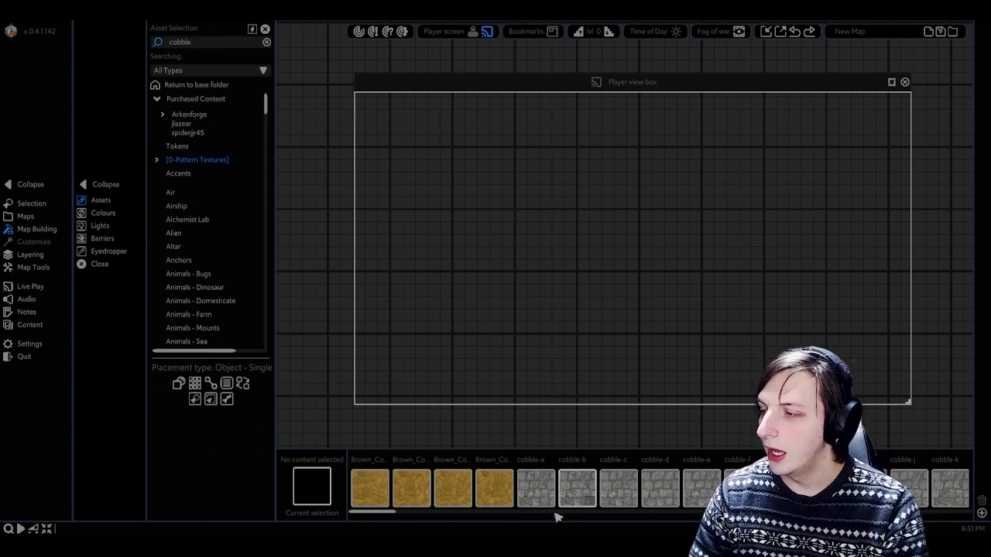
pyautogui.moveTo(618, 377); pyautogui.dragTo(672, 347, button='middle')
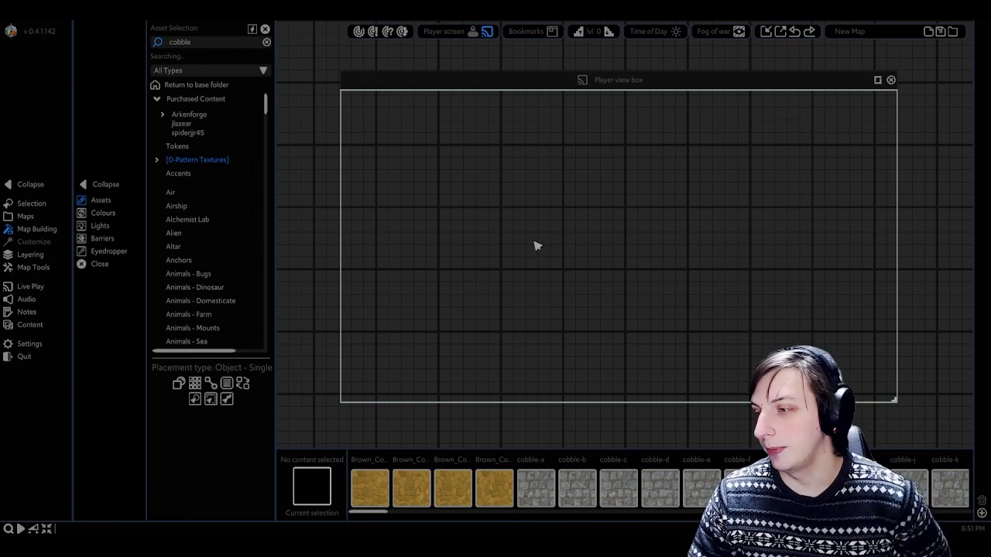
pyautogui.moveTo(369, 512); pyautogui.dragTo(394, 514)
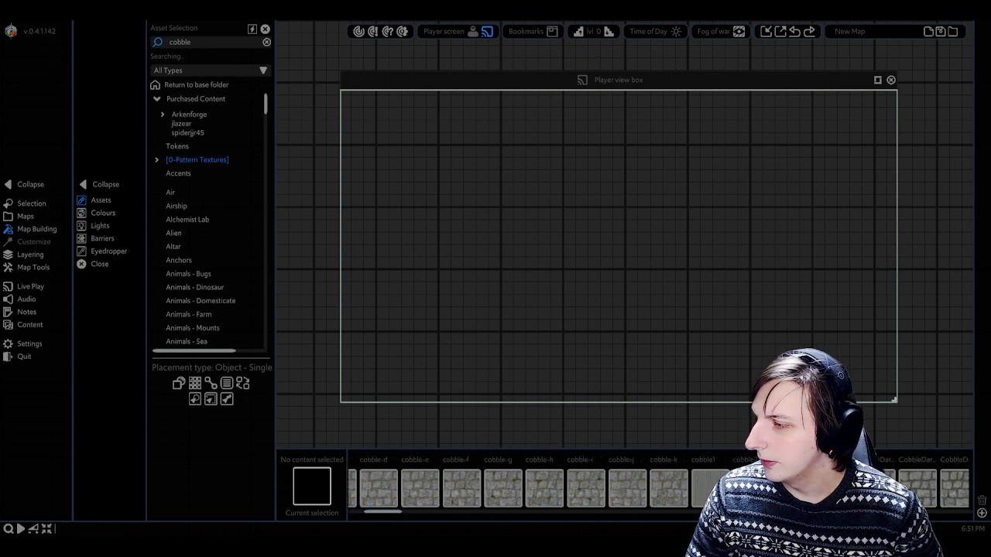
# Step: Place single CobbleDark-a objects scattered across the left and middle of the player view box
pyautogui.click(793, 488)
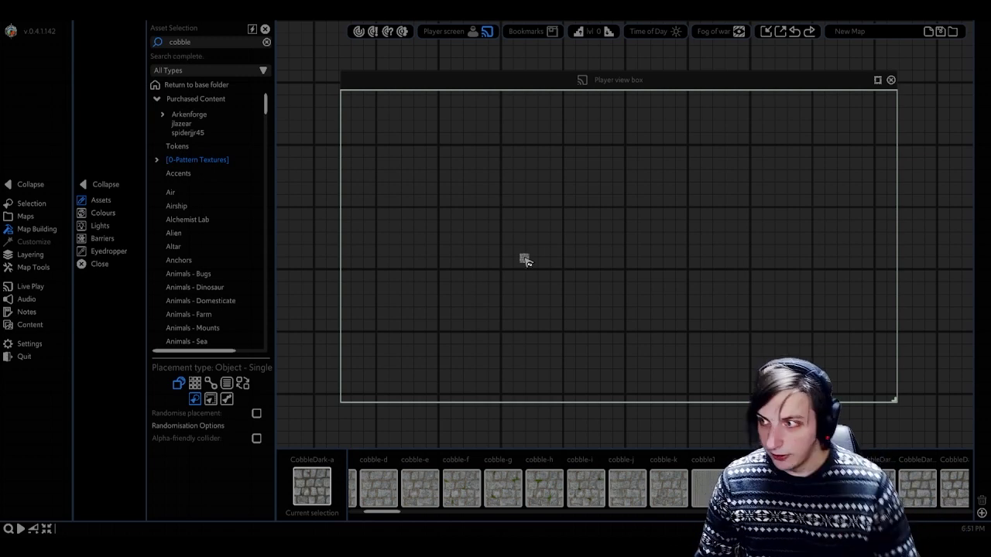
pyautogui.click(457, 157)
pyautogui.click(451, 198)
pyautogui.click(545, 178)
pyautogui.click(494, 211)
pyautogui.click(572, 212)
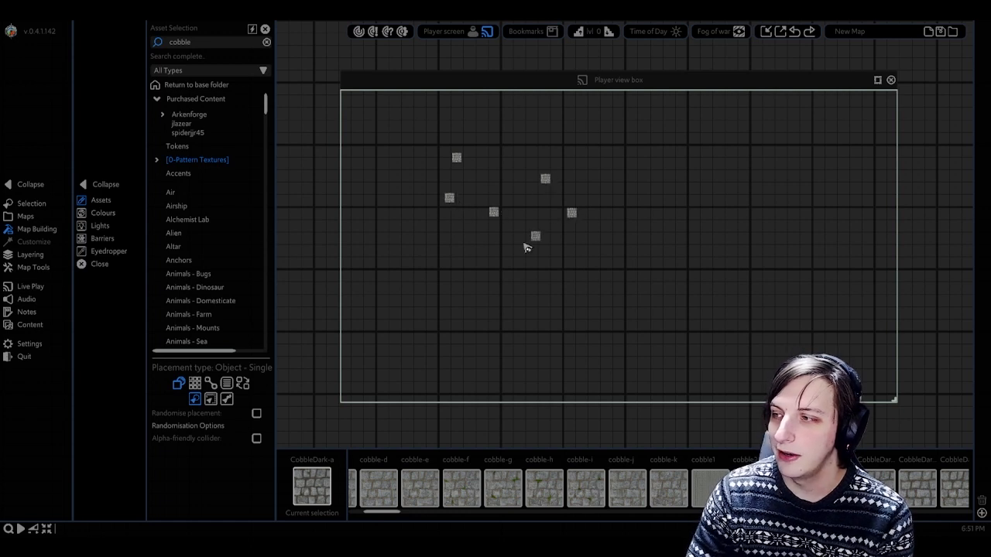
pyautogui.click(639, 197)
pyautogui.click(553, 181)
pyautogui.click(645, 193)
pyautogui.click(550, 287)
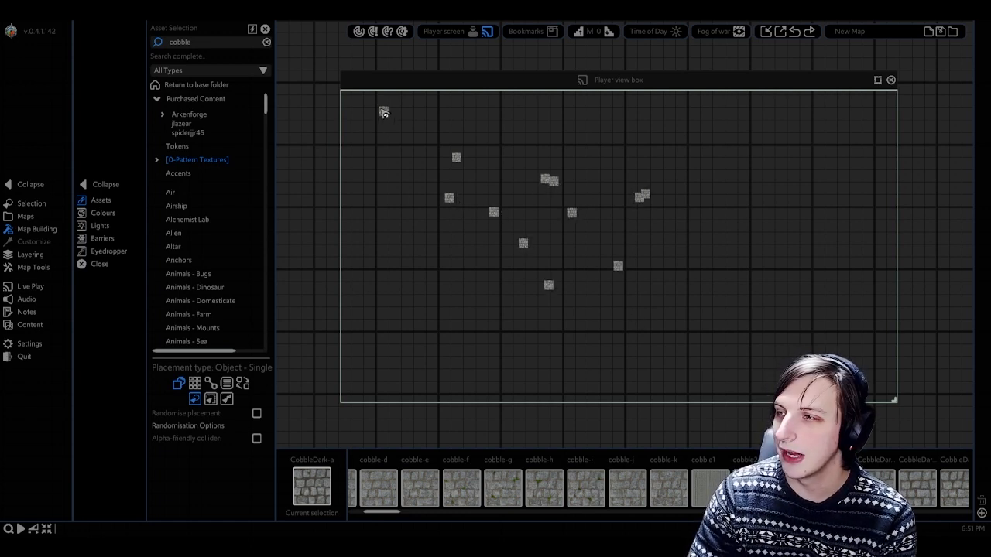
pyautogui.click(379, 108)
pyautogui.click(371, 158)
pyautogui.click(390, 259)
pyautogui.click(379, 308)
pyautogui.rightClick(447, 312)
# Step: Select all the scattered CobbleDark-a objects together and delete them from the map
pyautogui.moveTo(362, 102); pyautogui.dragTo(676, 336)
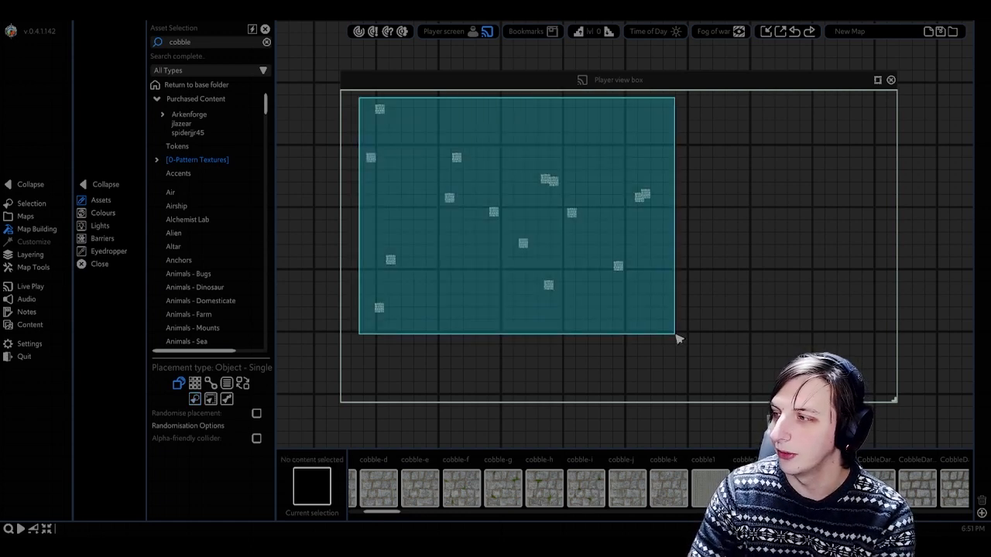
pyautogui.press('Delete')
pyautogui.click(793, 488)
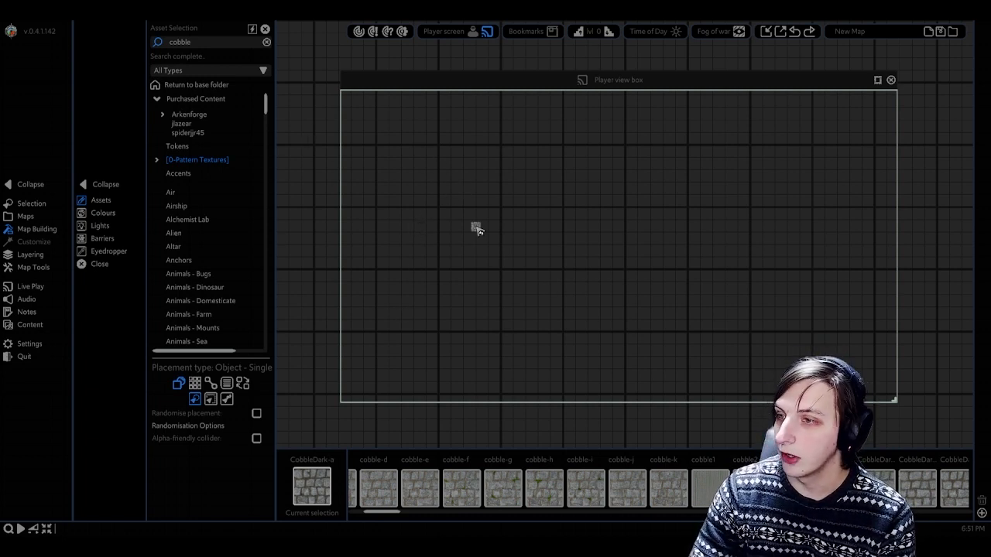
pyautogui.rightClick(480, 230)
# Step: Cover the whole player view box area with CobbleDark-c using the Tile - Tile placement type at 100 opacity
pyautogui.click(920, 486)
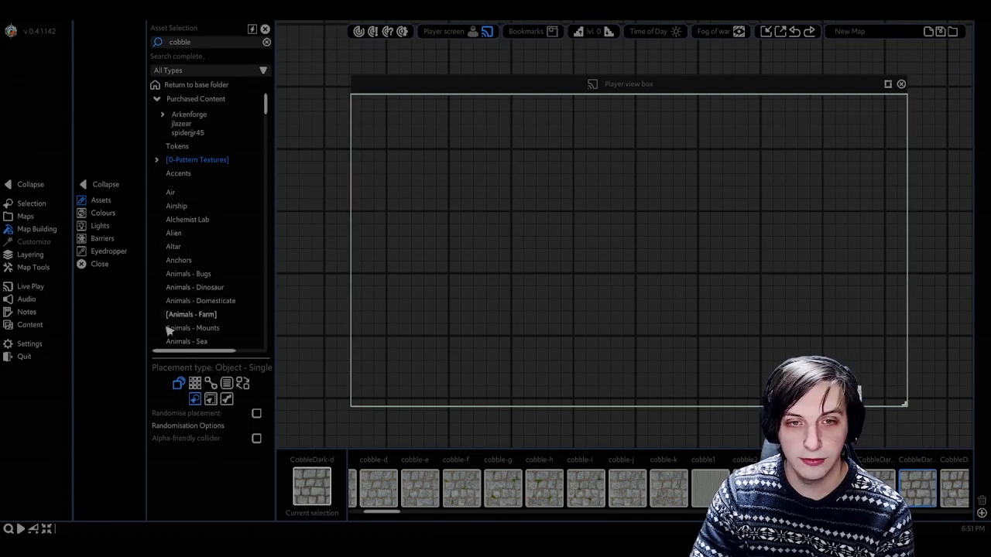
pyautogui.click(197, 384)
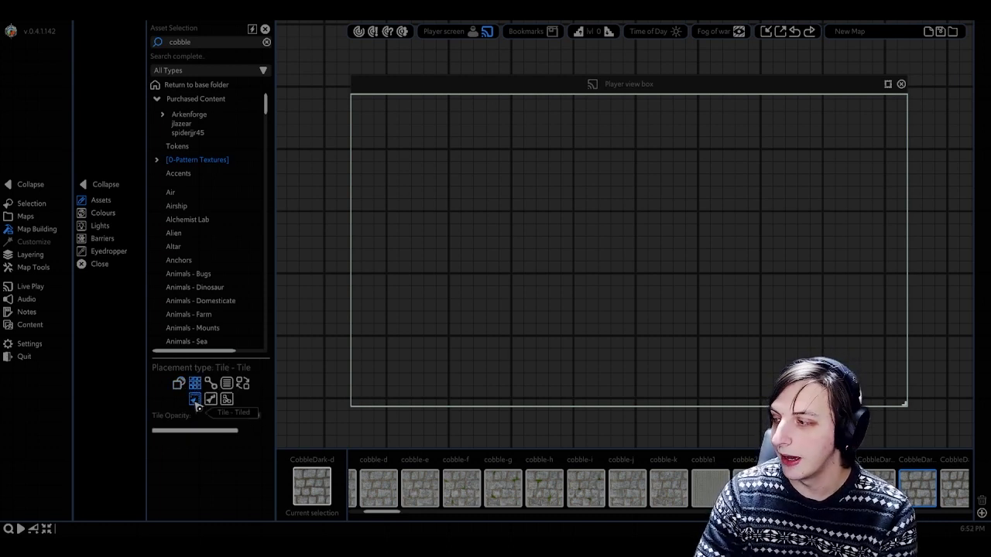
pyautogui.click(904, 485)
pyautogui.click(879, 485)
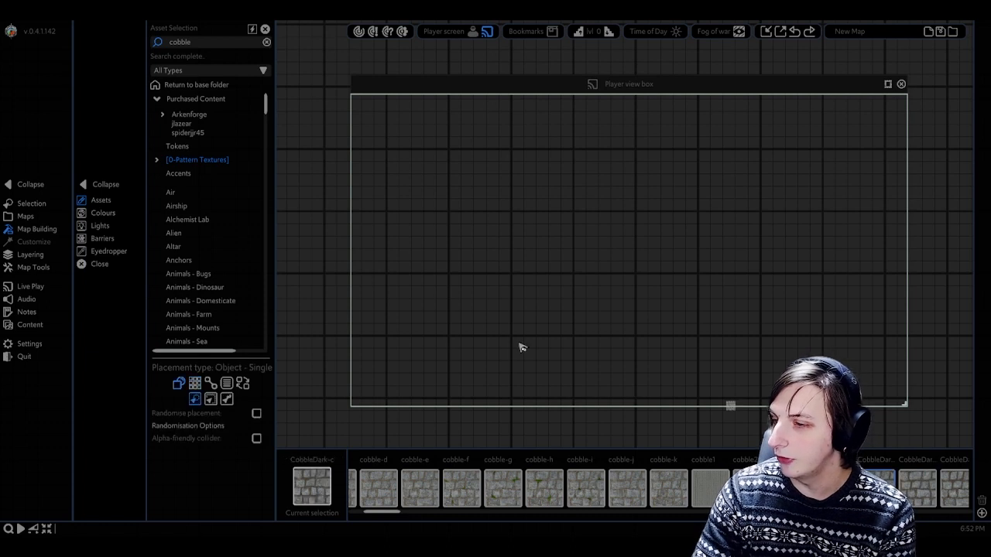
pyautogui.click(195, 384)
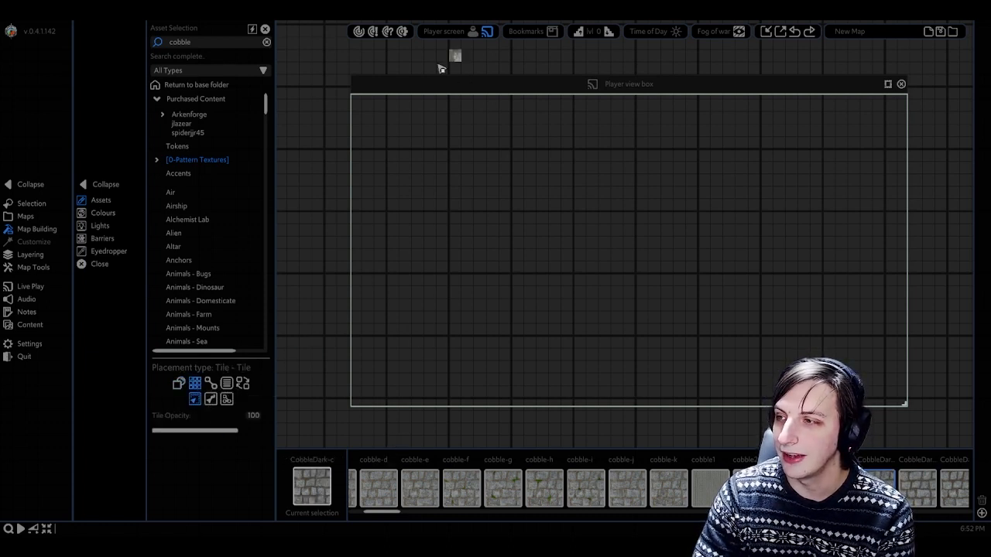
pyautogui.moveTo(343, 82); pyautogui.dragTo(938, 420)
# Step: Add several smaller rectangles of CobbleDark-c tiling to the right of, below and above the large tiled area
pyautogui.moveTo(400, 167); pyautogui.dragTo(480, 155, button='middle')
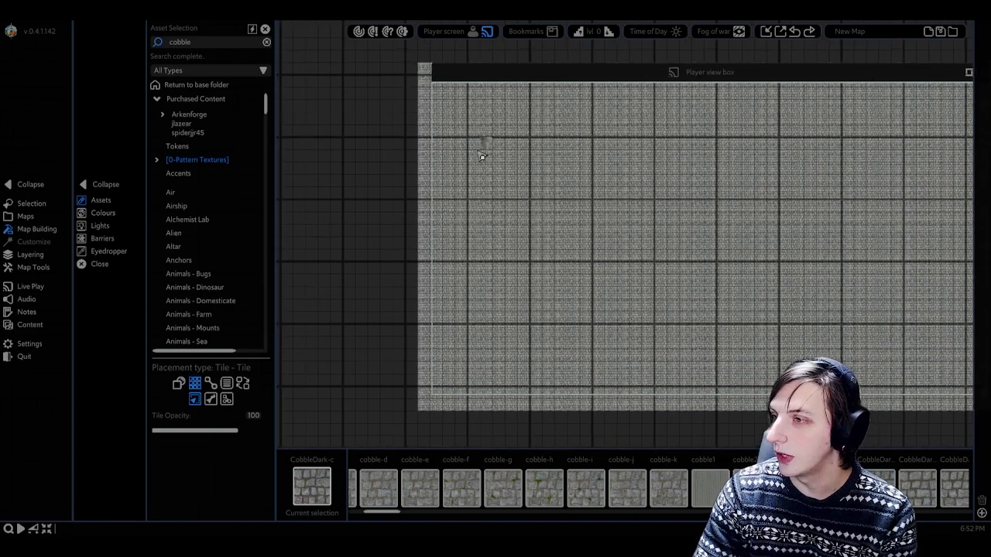
pyautogui.scroll(-3, 568, 190)
pyautogui.moveTo(693, 217); pyautogui.dragTo(507, 224, button='middle')
pyautogui.moveTo(748, 135); pyautogui.dragTo(873, 250)
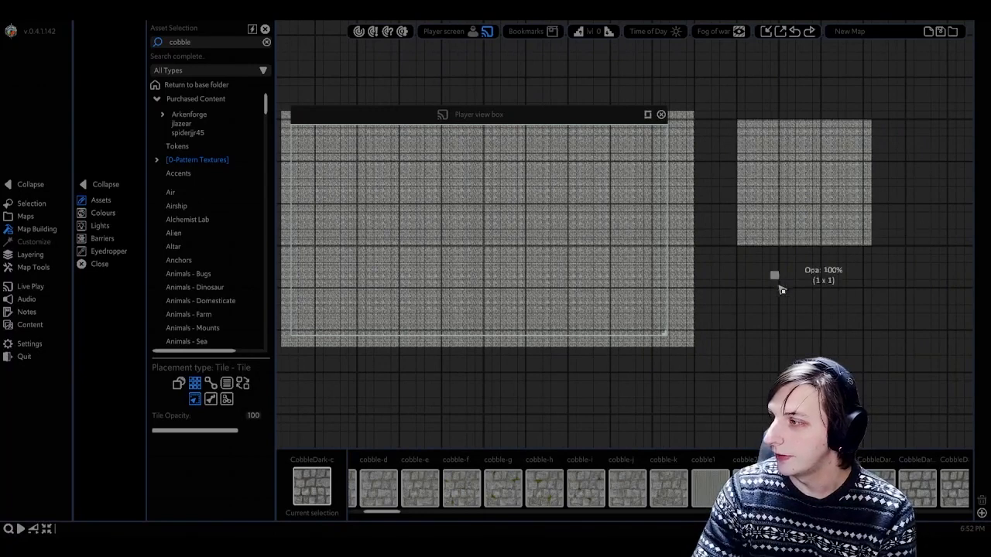
pyautogui.moveTo(774, 276); pyautogui.dragTo(878, 379)
pyautogui.moveTo(616, 377); pyautogui.dragTo(675, 439)
pyautogui.moveTo(575, 50); pyautogui.dragTo(608, 101)
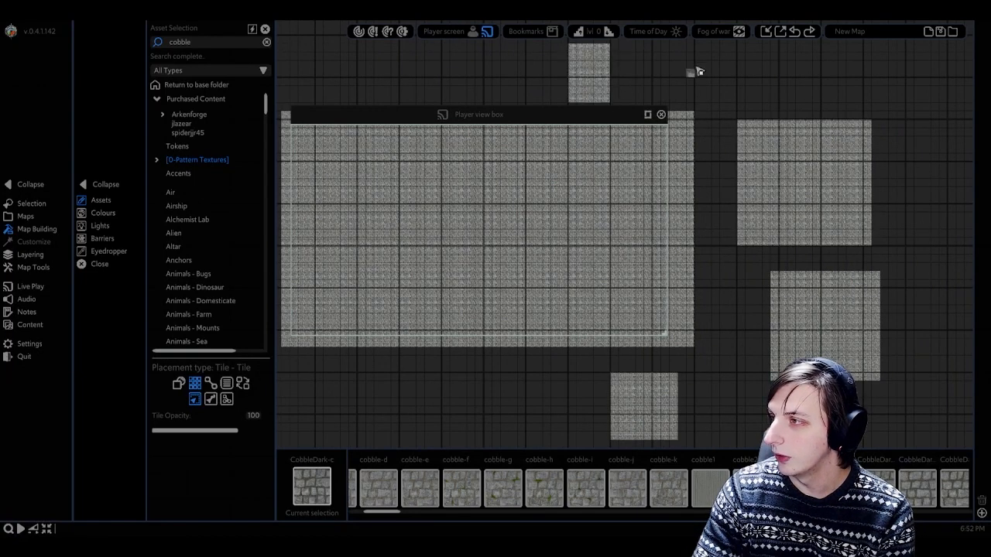
pyautogui.moveTo(697, 47); pyautogui.dragTo(742, 99)
pyautogui.moveTo(714, 156); pyautogui.dragTo(725, 184)
pyautogui.rightClick(681, 318)
# Step: Move the player view box over the map and enlarge it to enclose the tiled cobble areas
pyautogui.moveTo(563, 278); pyautogui.dragTo(593, 266, button='middle')
pyautogui.scroll(1, 600, 288)
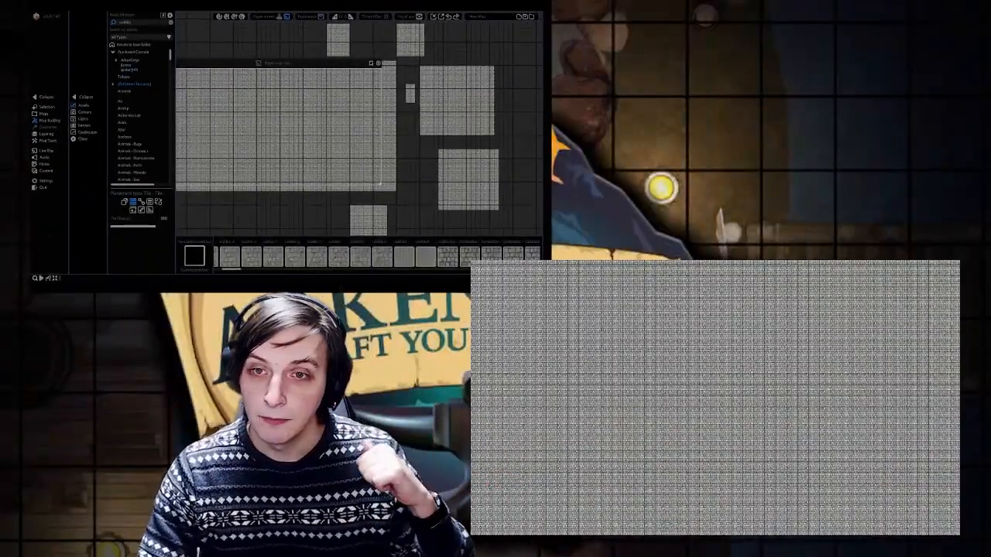
pyautogui.moveTo(259, 65); pyautogui.dragTo(353, 14)
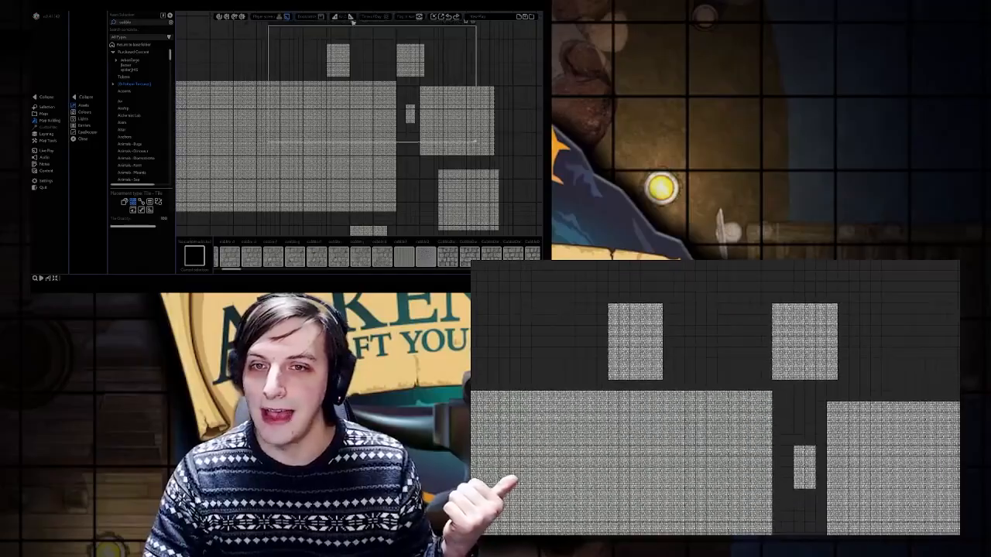
pyautogui.moveTo(353, 68); pyautogui.dragTo(316, 97, button='middle')
pyautogui.moveTo(333, 48); pyautogui.dragTo(385, 79)
pyautogui.scroll(-3, 348, 66)
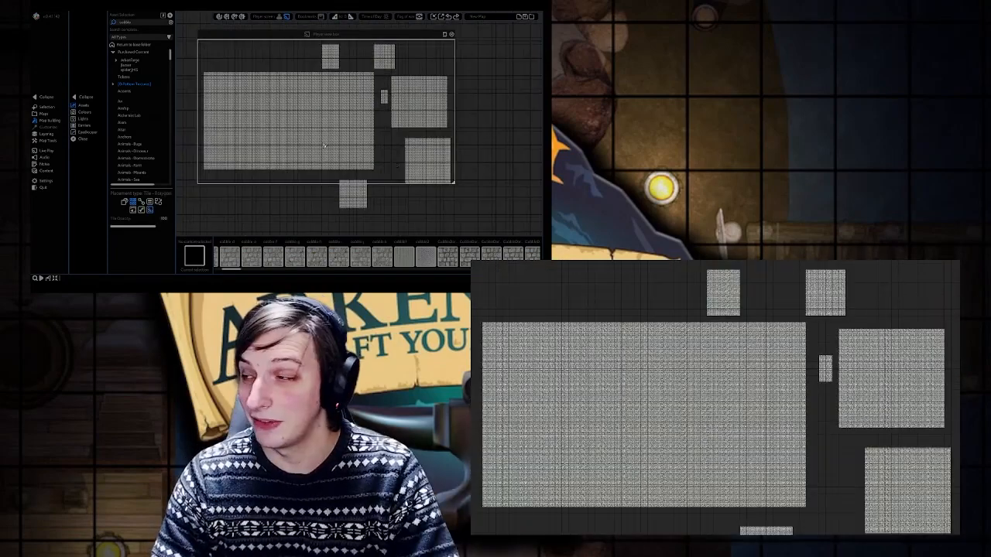
pyautogui.moveTo(454, 183); pyautogui.dragTo(481, 203)
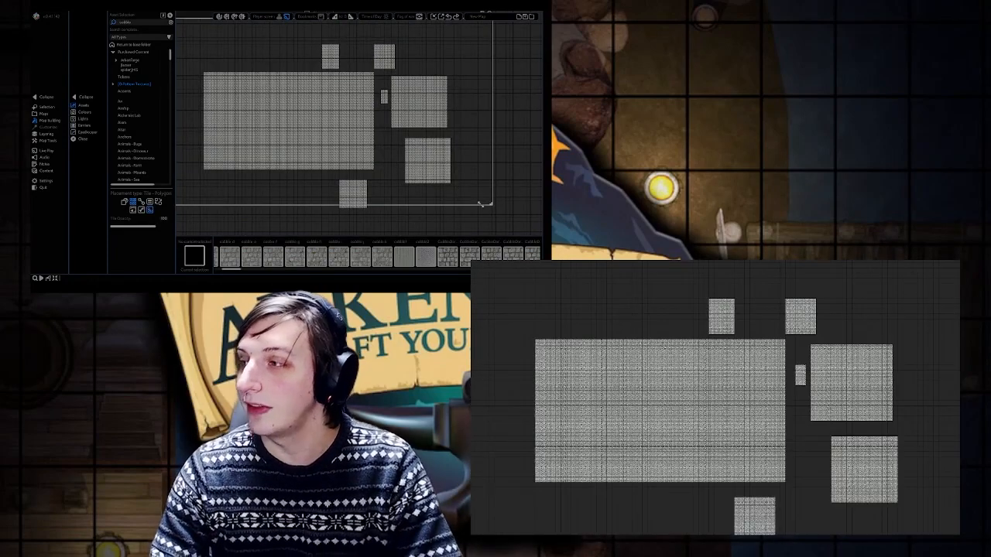
pyautogui.scroll(-2, 432, 171)
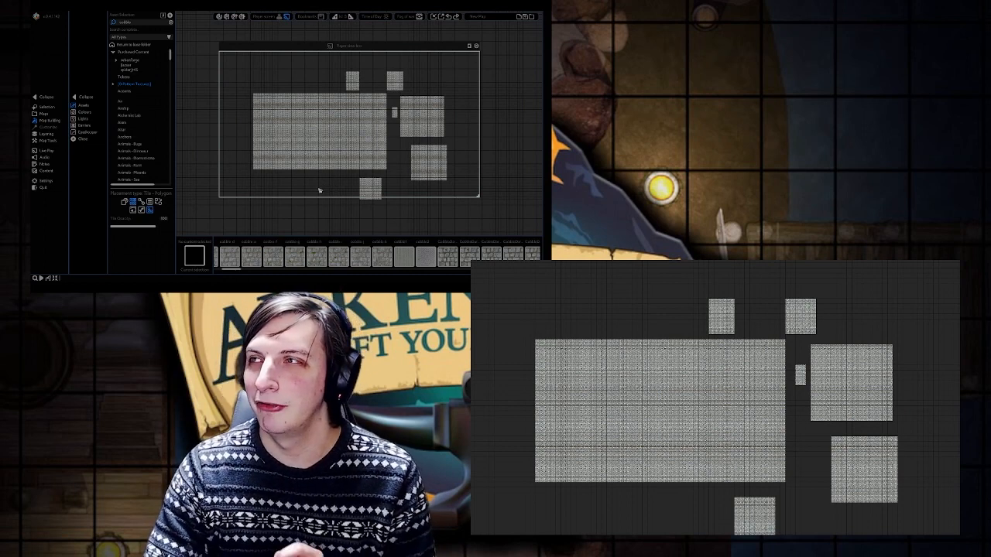
# Step: Delete the large cobble area and all the smaller cobble rectangles around it
pyautogui.click(323, 121)
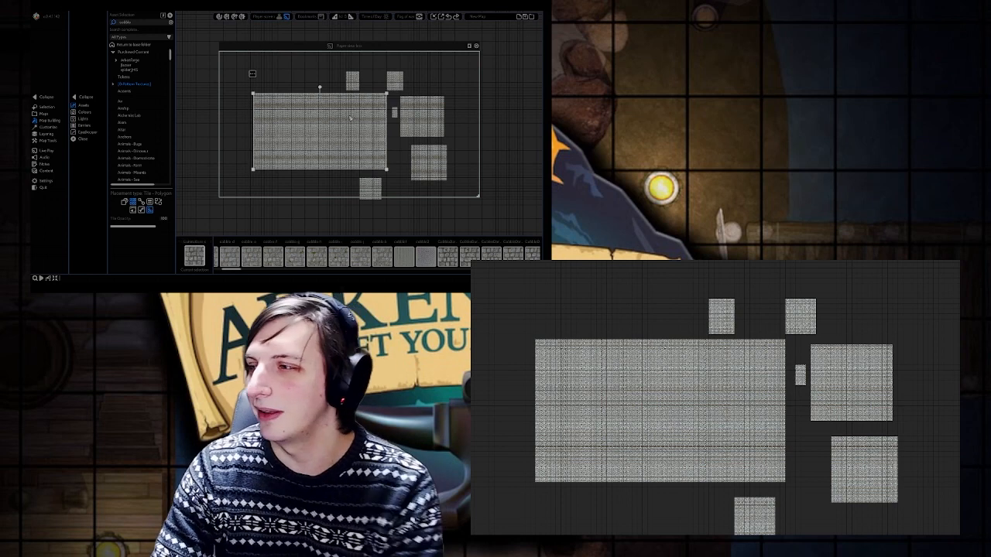
pyautogui.press('Delete')
pyautogui.click(356, 84)
pyautogui.click(398, 82)
pyautogui.press('Delete')
pyautogui.click(410, 113)
pyautogui.press('Delete')
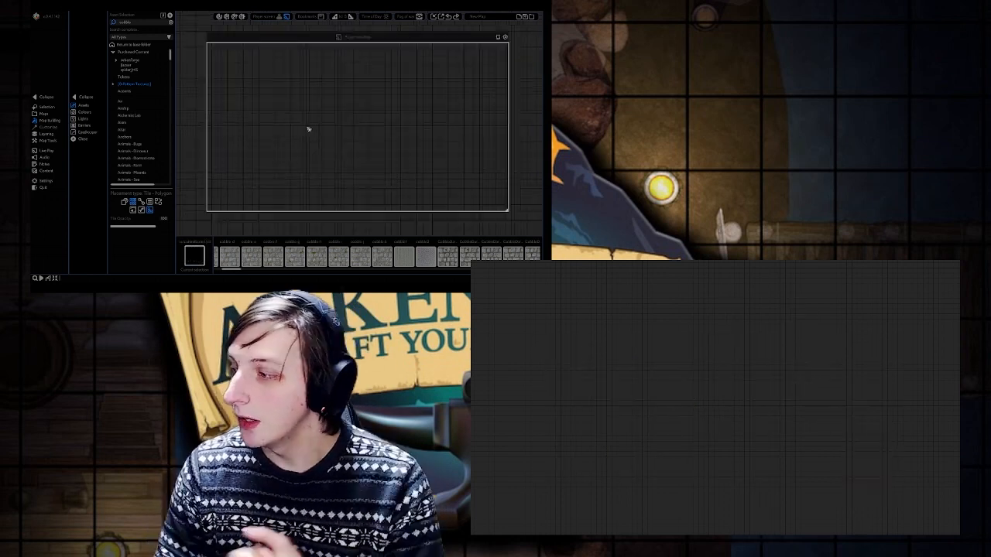
# Step: Place four single CobbleDark-a objects close together on the empty grid
pyautogui.click(449, 254)
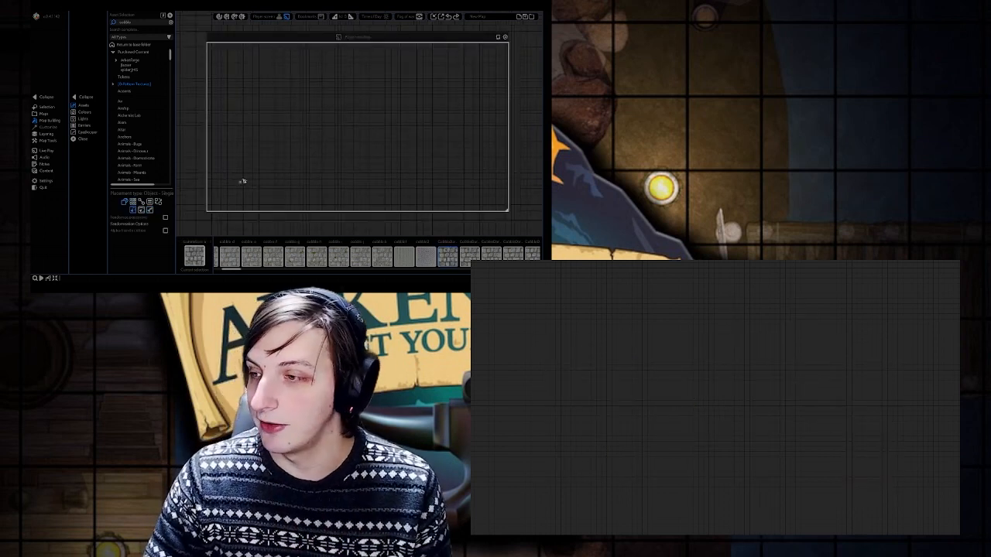
pyautogui.scroll(4, 301, 116)
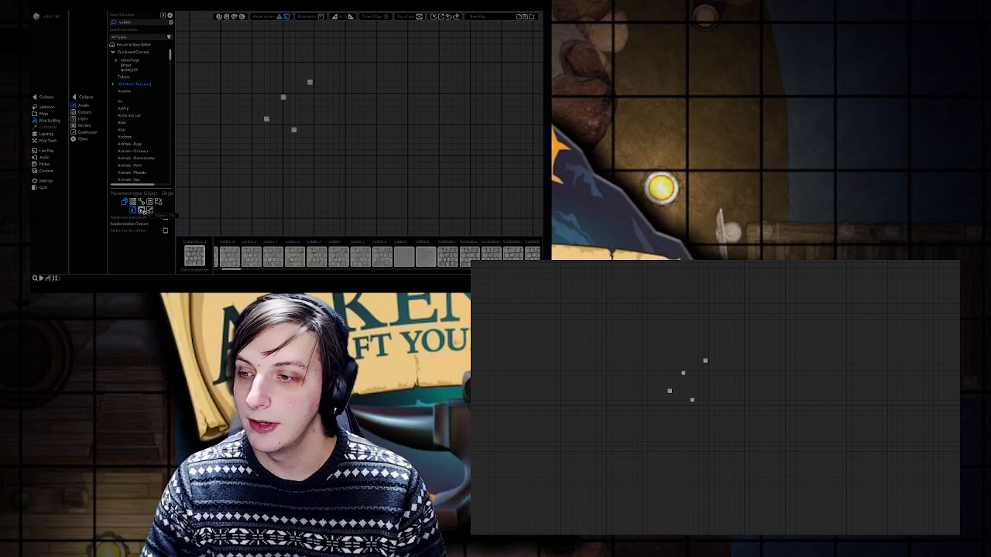
# Step: Fill a large rectangle with CobbleDark-a objects using the Object - Tile placement type, and undo the fill
pyautogui.click(143, 211)
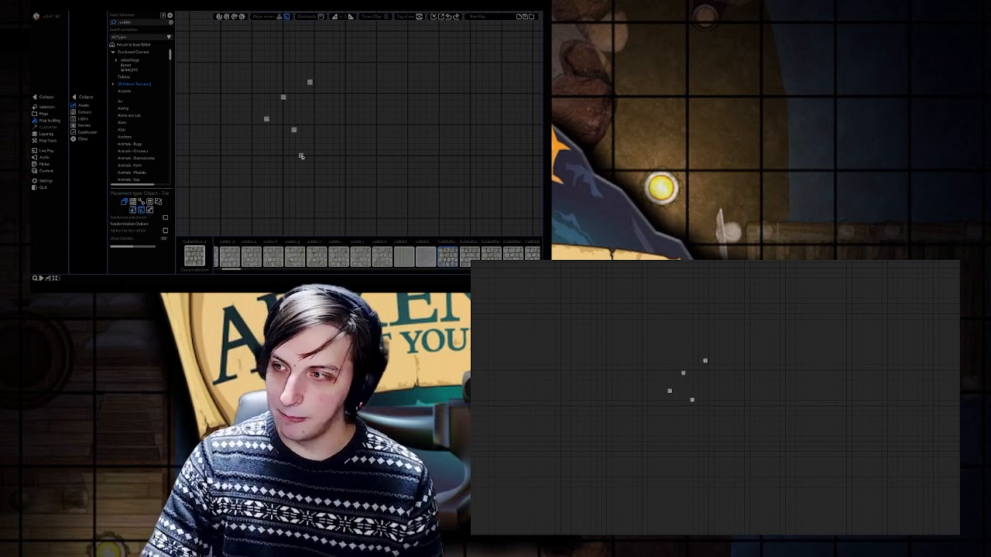
pyautogui.moveTo(317, 158); pyautogui.dragTo(228, 136, button='middle')
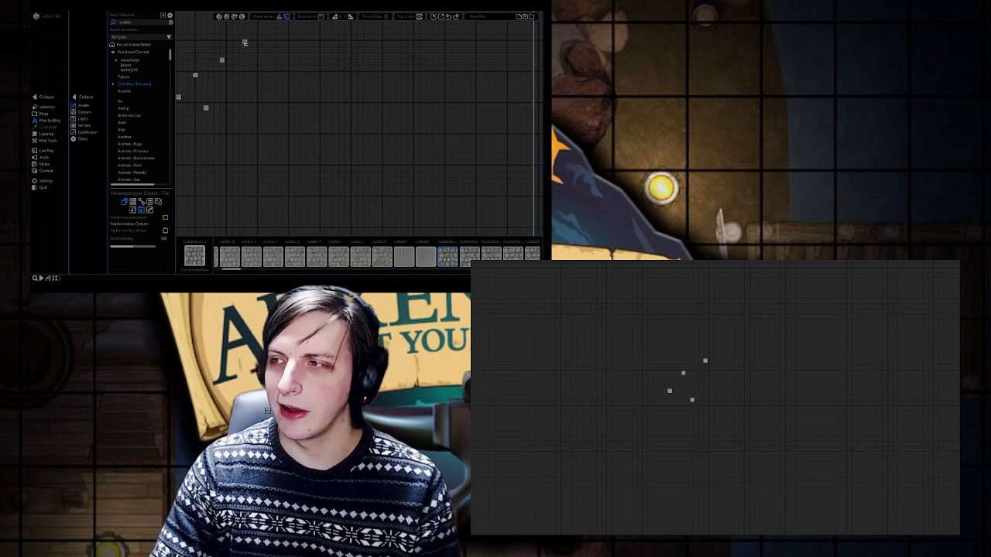
pyautogui.moveTo(257, 46); pyautogui.dragTo(467, 195)
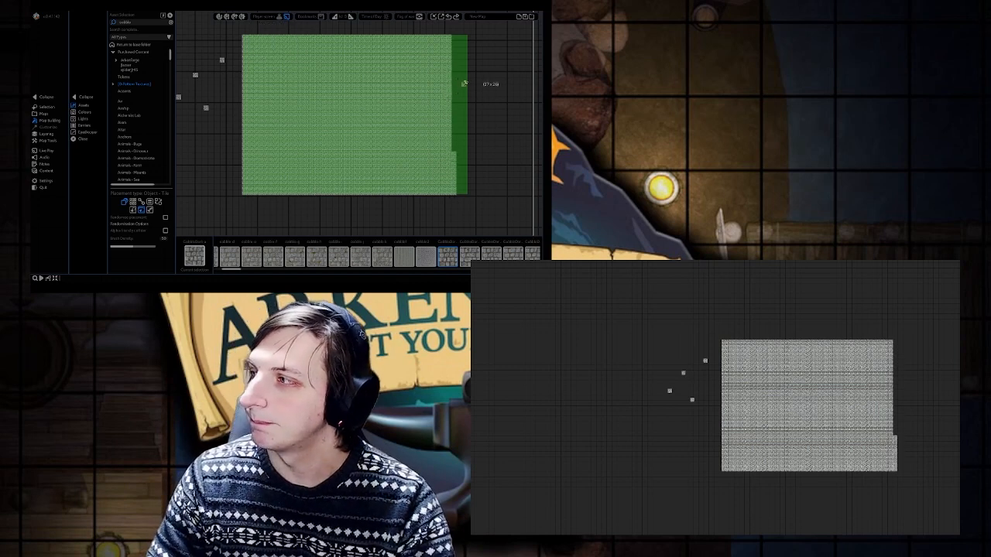
pyautogui.rightClick(361, 111)
pyautogui.moveTo(483, 123); pyautogui.dragTo(515, 120, button='middle')
pyautogui.hotkey('ctrl', 'z')
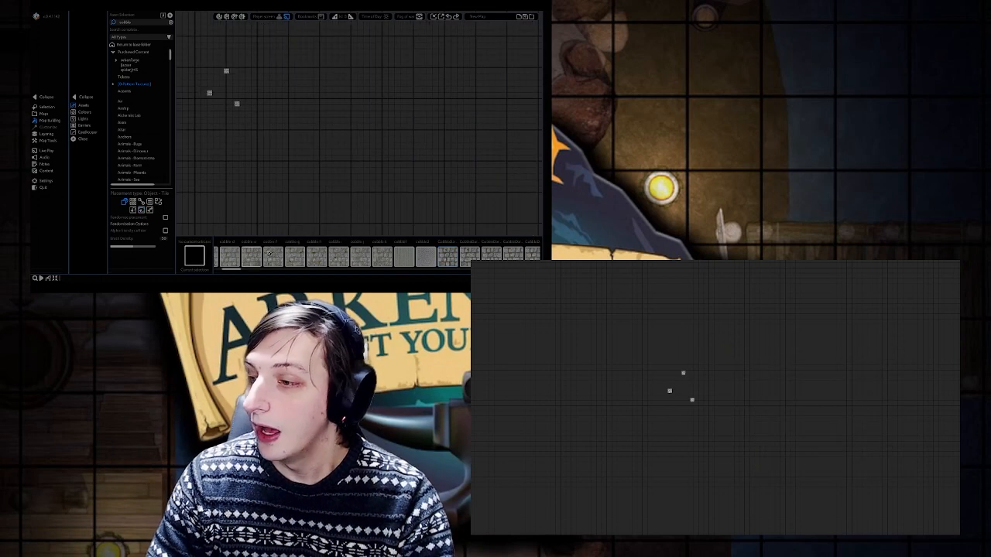
# Step: Place a widely spaced grid of five by four CobbleDark-a objects with a lower Object - Tile density, and undo it
pyautogui.click(447, 256)
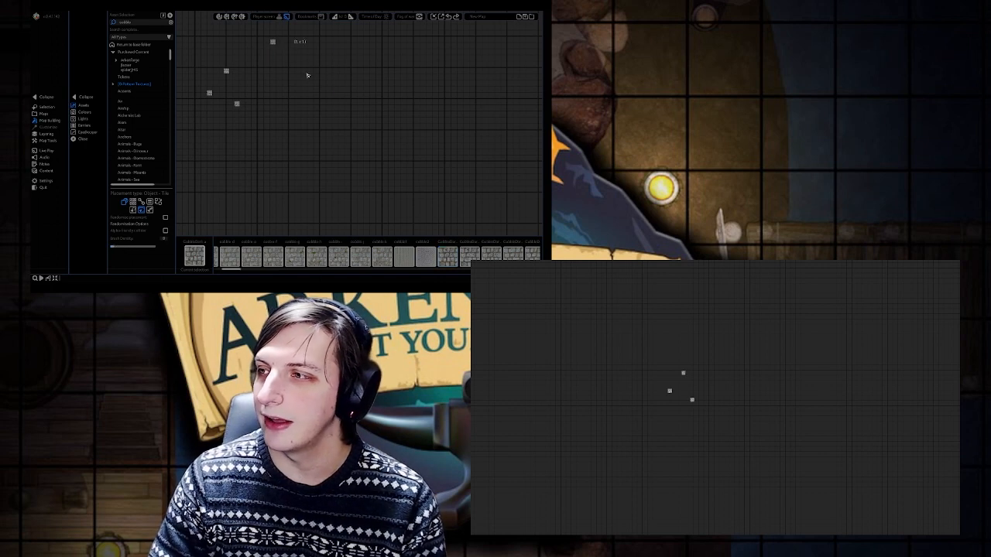
pyautogui.moveTo(306, 75); pyautogui.dragTo(400, 151)
pyautogui.rightClick(416, 115)
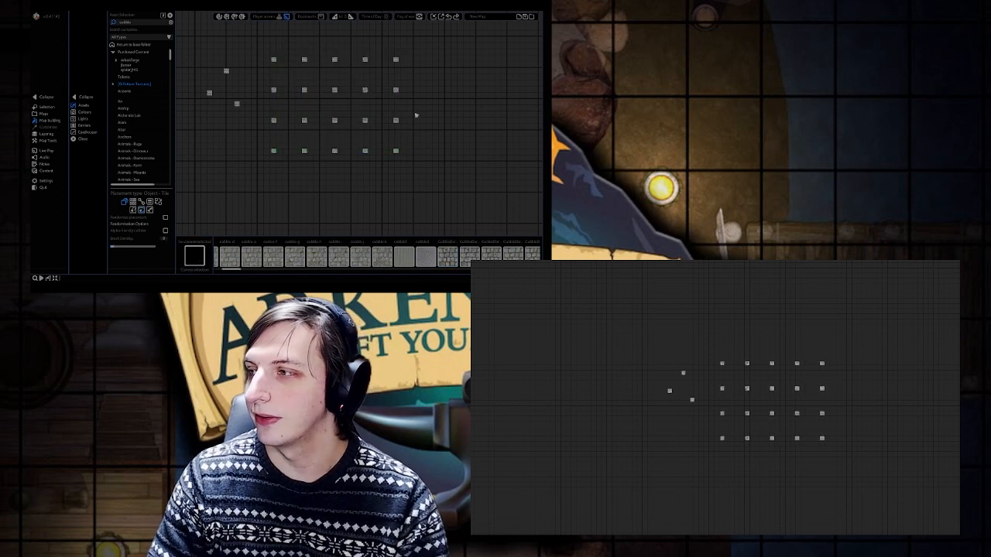
pyautogui.moveTo(307, 115)
pyautogui.mouseDown(button='middle')
pyautogui.moveTo(258, 103)
pyautogui.moveTo(290, 114)
pyautogui.mouseUp(button='middle')
pyautogui.click(447, 257)
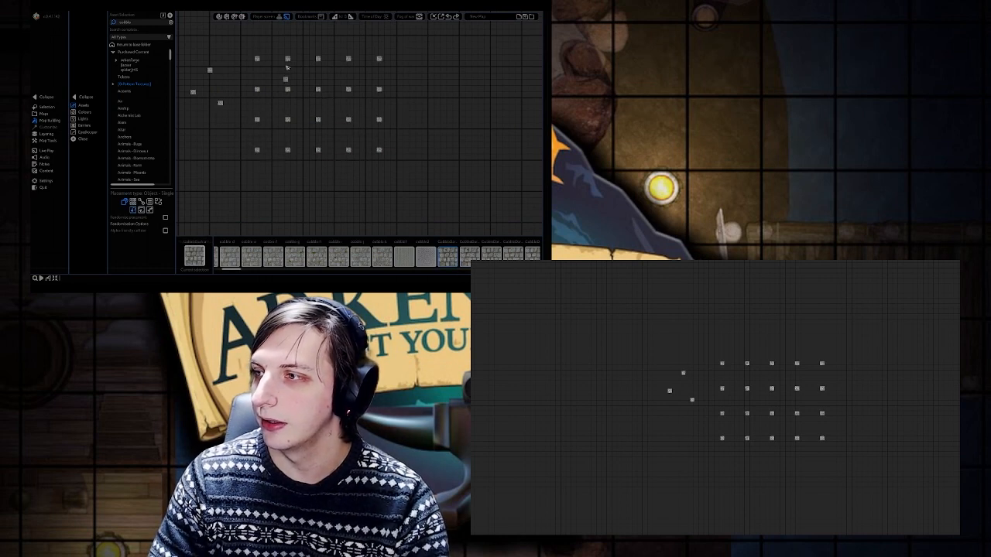
pyautogui.moveTo(394, 108); pyautogui.dragTo(407, 93, button='middle')
pyautogui.moveTo(332, 88); pyautogui.dragTo(336, 111, button='middle')
pyautogui.hotkey('ctrl', 'z')
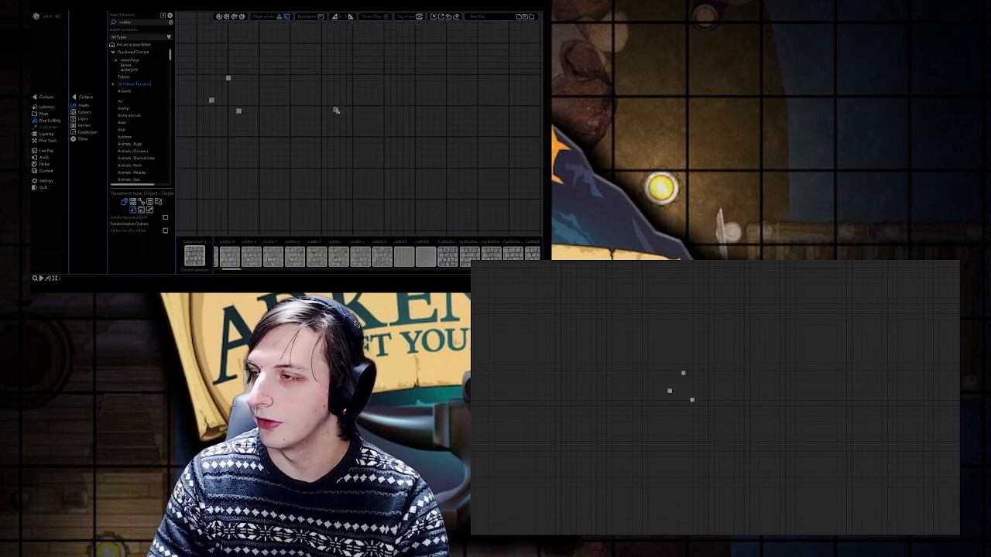
# Step: Select the three remaining single cobble objects together and delete them
pyautogui.rightClick(281, 111)
pyautogui.moveTo(206, 61); pyautogui.dragTo(283, 137)
pyautogui.press('Delete')
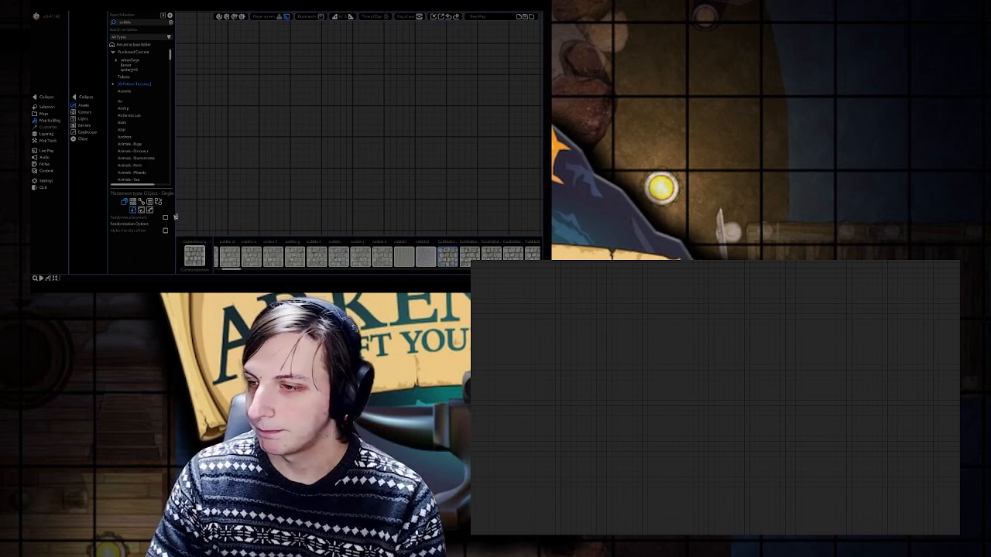
# Step: Scatter CobbleDark-a objects across the grid using the Object - Brush placement type, and undo the brushed objects
pyautogui.click(149, 210)
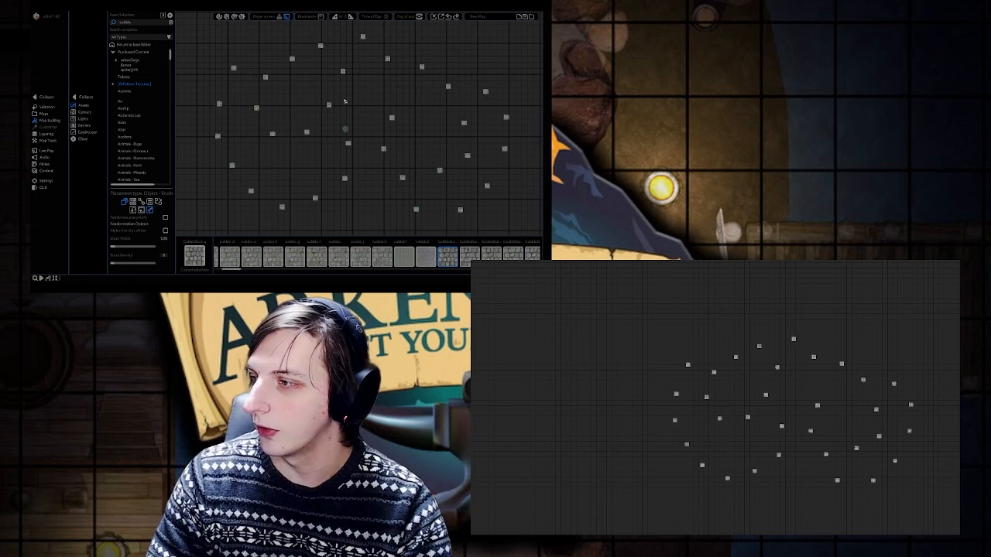
pyautogui.hotkey('ctrl', 'z')
pyautogui.rightClick(411, 117)
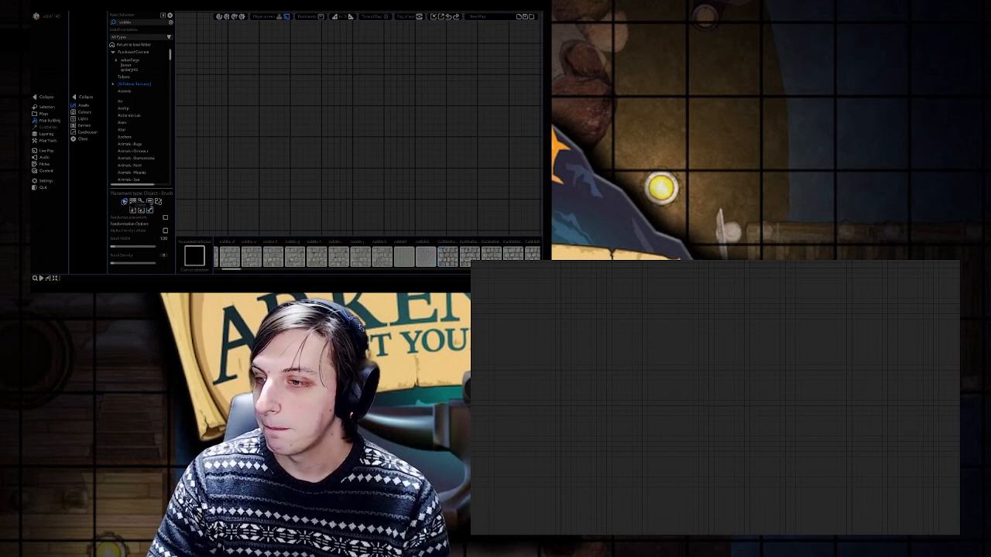
# Step: Fill a large rectangle with the CobbleDark-b texture using the Tile - Tile placement type, and delete the filled area
pyautogui.click(124, 201)
pyautogui.click(470, 253)
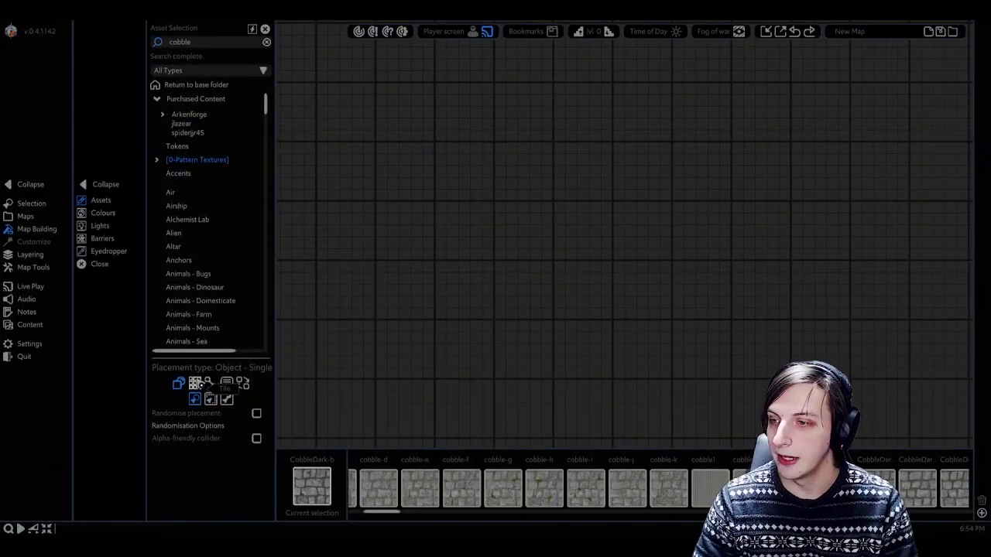
pyautogui.click(197, 383)
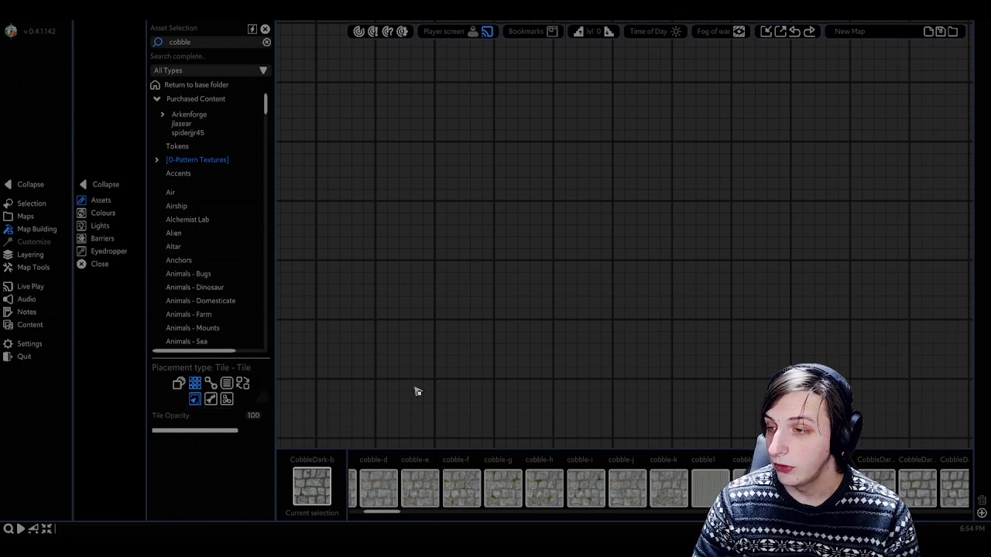
pyautogui.scroll(-2, 366, 95)
pyautogui.moveTo(339, 61); pyautogui.dragTo(822, 387)
pyautogui.rightClick(380, 89)
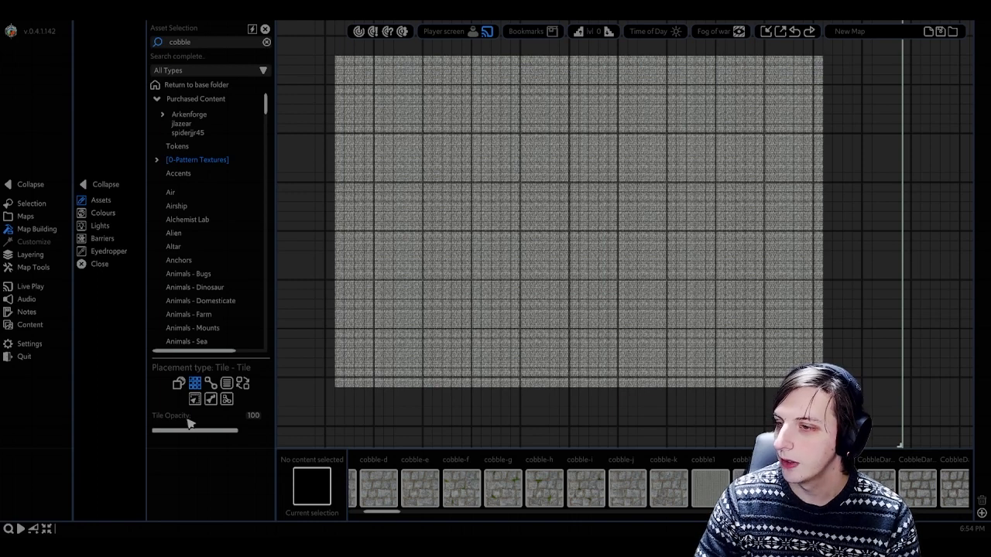
pyautogui.click(471, 257)
pyautogui.press('Delete')
# Step: Paint a long winding CobbleDark-b path using the Tile - Brush placement type with a soft brush and a brush width of 2.00
pyautogui.click(833, 488)
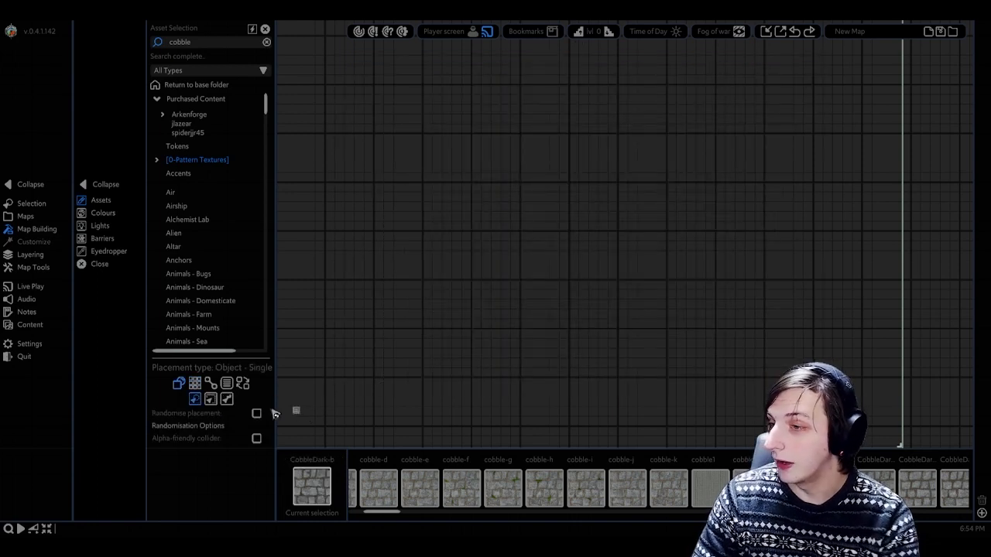
pyautogui.click(210, 399)
pyautogui.click(194, 383)
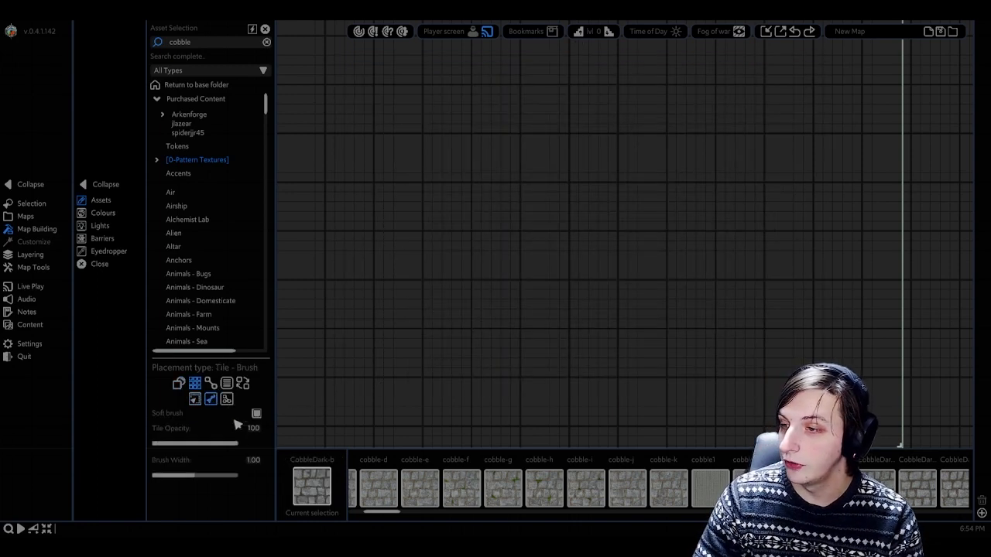
pyautogui.moveTo(226, 477); pyautogui.dragTo(246, 477)
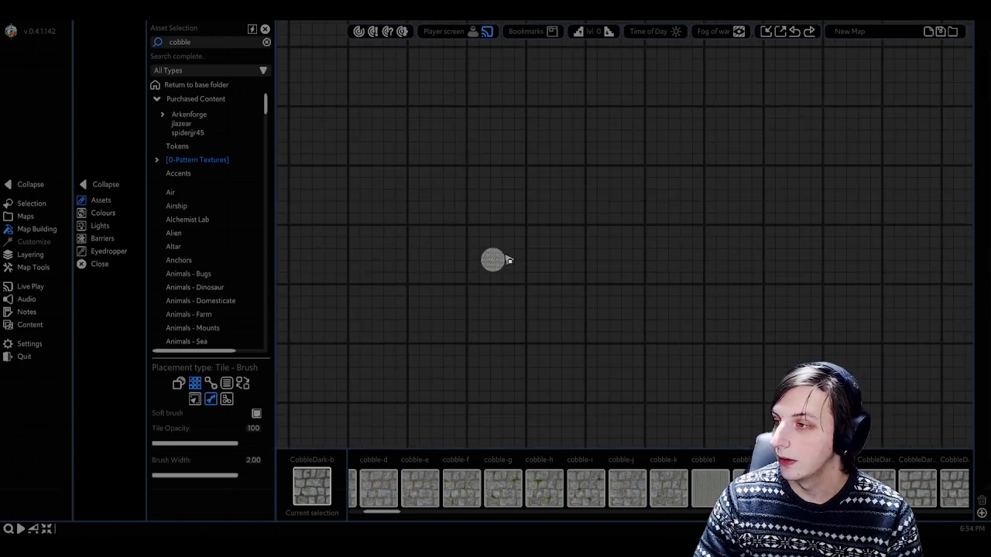
pyautogui.moveTo(528, 83)
pyautogui.mouseDown()
pyautogui.moveTo(414, 142)
pyautogui.moveTo(504, 173)
pyautogui.moveTo(652, 129)
pyautogui.moveTo(803, 144)
pyautogui.moveTo(808, 295)
pyautogui.moveTo(680, 249)
pyautogui.moveTo(482, 326)
pyautogui.moveTo(318, 170)
pyautogui.moveTo(546, 78)
pyautogui.mouseUp()
pyautogui.moveTo(542, 397); pyautogui.dragTo(509, 338, button='middle')
pyautogui.scroll(-1, 509, 339)
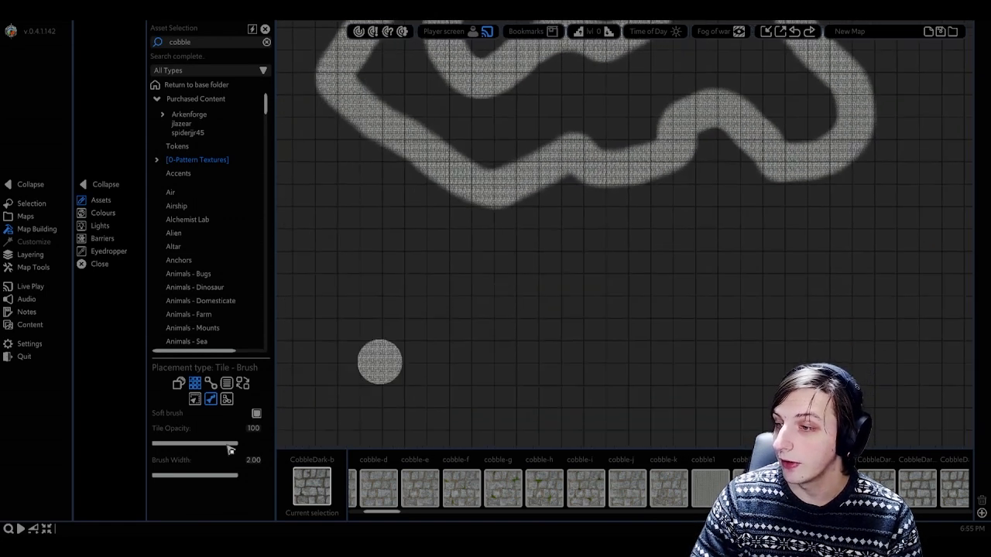
# Step: Lower the tile opacity to 17 and brush several semi-transparent cobble patches below the winding path
pyautogui.moveTo(217, 446); pyautogui.dragTo(167, 446)
pyautogui.moveTo(459, 153); pyautogui.dragTo(418, 288, button='middle')
pyautogui.moveTo(346, 308); pyautogui.dragTo(370, 244, button='middle')
pyautogui.moveTo(357, 260)
pyautogui.mouseDown()
pyautogui.moveTo(401, 317)
pyautogui.moveTo(546, 298)
pyautogui.moveTo(575, 327)
pyautogui.moveTo(646, 287)
pyautogui.moveTo(722, 352)
pyautogui.mouseUp()
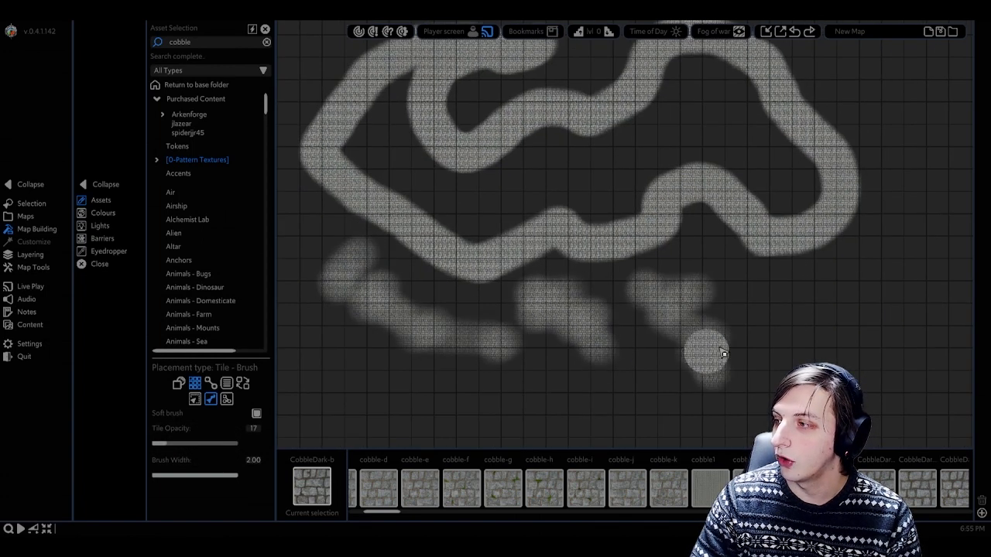
pyautogui.moveTo(707, 338); pyautogui.dragTo(658, 332, button='middle')
pyautogui.moveTo(705, 279); pyautogui.dragTo(710, 363)
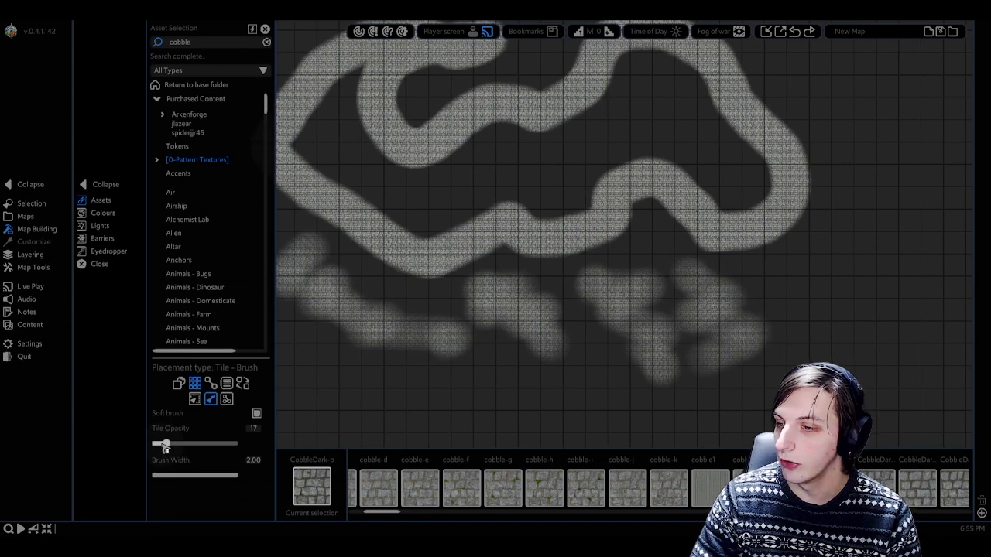
# Step: Lower the tile opacity to 6 and build up overlapping faint cobble strokes beside the winding path, leaving the brush when done
pyautogui.moveTo(809, 271); pyautogui.dragTo(825, 337)
pyautogui.moveTo(863, 215); pyautogui.dragTo(869, 333)
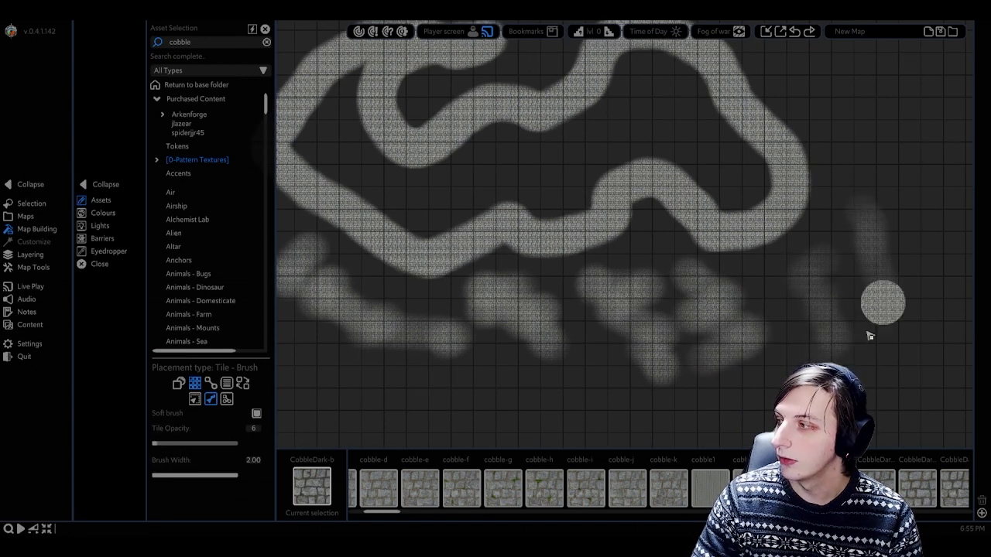
pyautogui.moveTo(910, 306)
pyautogui.mouseDown(button='middle')
pyautogui.moveTo(671, 312)
pyautogui.moveTo(616, 282)
pyautogui.mouseUp(button='middle')
pyautogui.scroll(2, 681, 326)
pyautogui.moveTo(728, 147)
pyautogui.mouseDown()
pyautogui.moveTo(796, 239)
pyautogui.moveTo(770, 328)
pyautogui.moveTo(727, 374)
pyautogui.mouseUp()
pyautogui.moveTo(698, 136); pyautogui.dragTo(692, 367)
pyautogui.moveTo(638, 113)
pyautogui.mouseDown()
pyautogui.moveTo(691, 280)
pyautogui.moveTo(689, 382)
pyautogui.mouseUp()
pyautogui.scroll(-1, 699, 375)
pyautogui.moveTo(586, 338); pyautogui.dragTo(633, 305, button='middle')
pyautogui.rightClick(531, 355)
pyautogui.scroll(-2, 510, 366)
pyautogui.moveTo(510, 366)
pyautogui.mouseDown(button='middle')
pyautogui.moveTo(522, 343)
pyautogui.moveTo(535, 343)
pyautogui.mouseUp(button='middle')
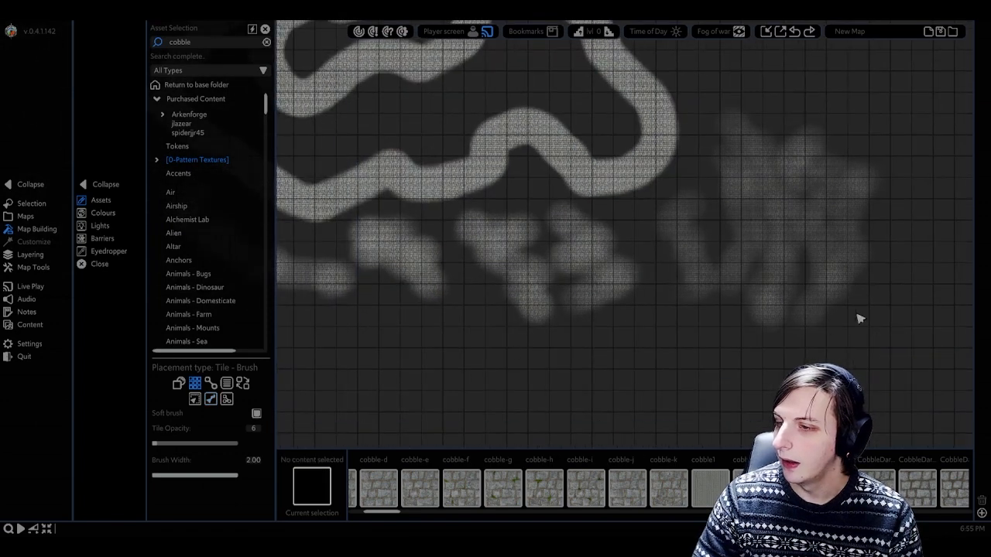
# Step: Select all the brushed cobble strokes and paths on the grid and delete them
pyautogui.moveTo(907, 332); pyautogui.dragTo(681, 216)
pyautogui.press('Delete')
pyautogui.moveTo(729, 324); pyautogui.dragTo(358, 192)
pyautogui.moveTo(371, 271); pyautogui.dragTo(736, 315, button='middle')
pyautogui.press('Delete')
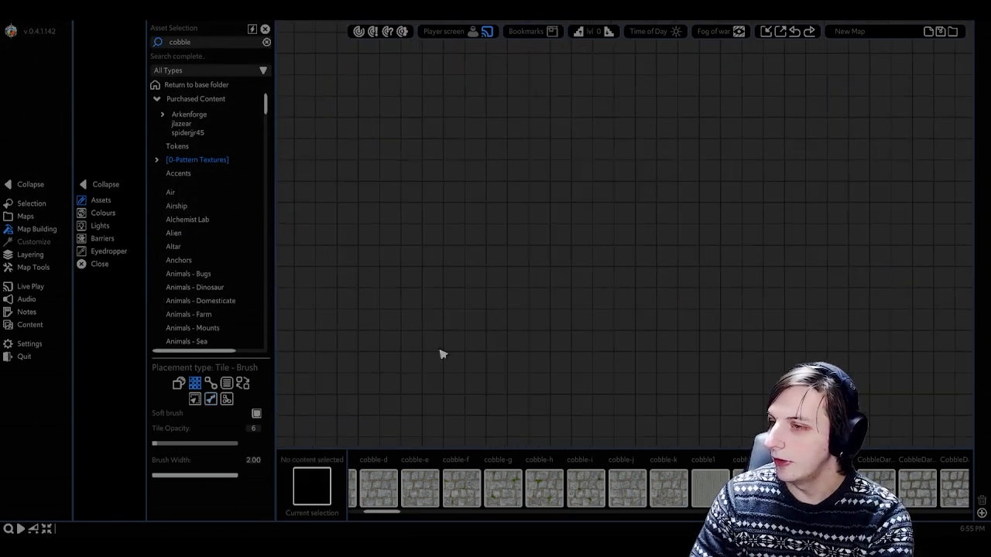
# Step: Switch to CobbleDark-a with the Tile - Polygon placement type and set the tile opacity to 100
pyautogui.click(835, 488)
pyautogui.click(196, 384)
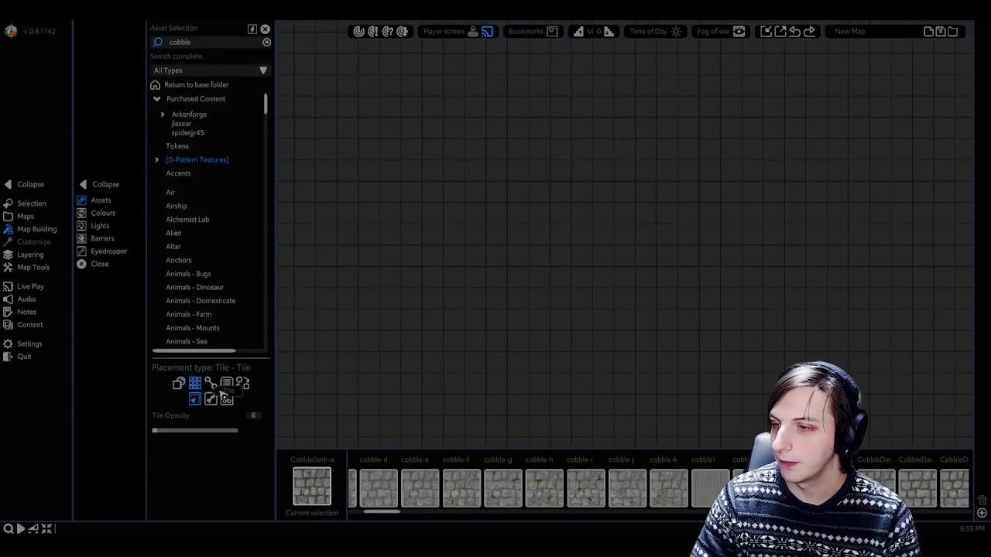
pyautogui.click(228, 399)
pyautogui.scroll(-1, 551, 243)
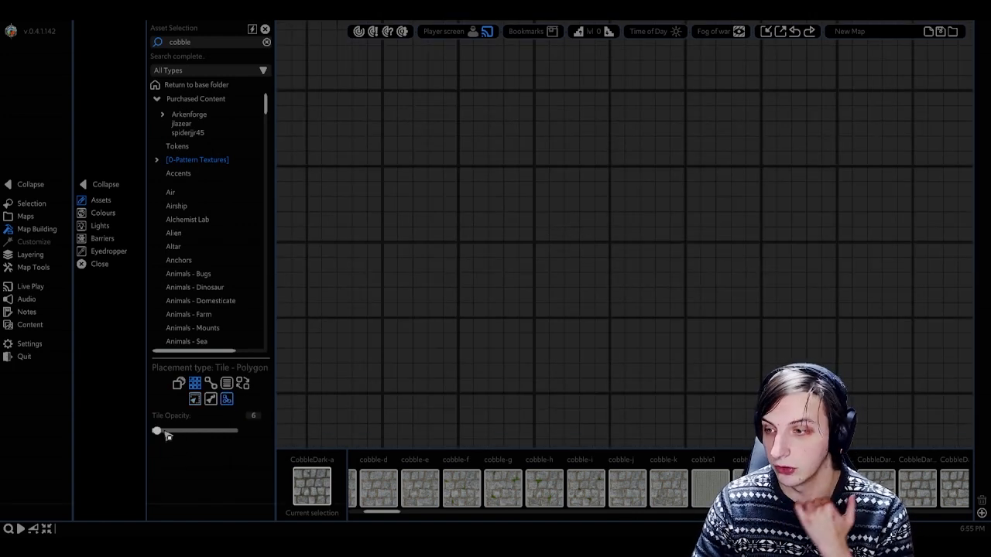
pyautogui.moveTo(167, 435); pyautogui.dragTo(648, 188)
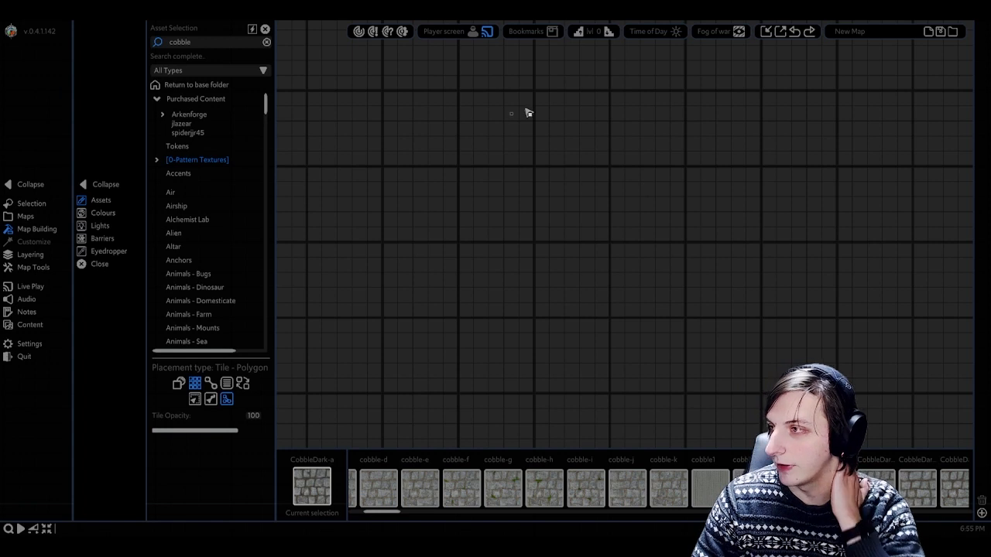
# Step: Draw a large, roughly round filled polygon of CobbleDark-a by placing its corners around the grid, and complete the shape
pyautogui.scroll(2, 528, 113)
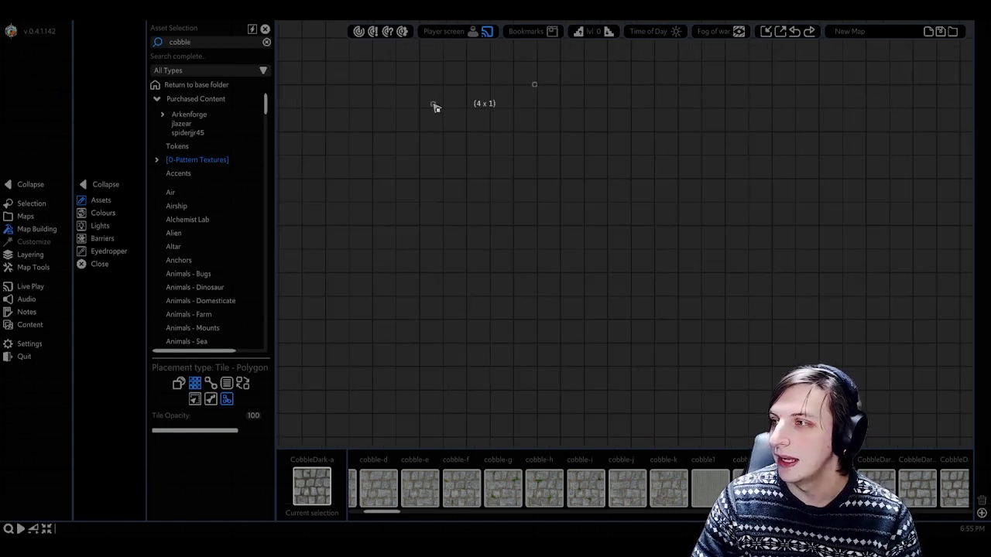
pyautogui.click(368, 189)
pyautogui.moveTo(372, 256); pyautogui.dragTo(395, 172, button='middle')
pyautogui.click(372, 219)
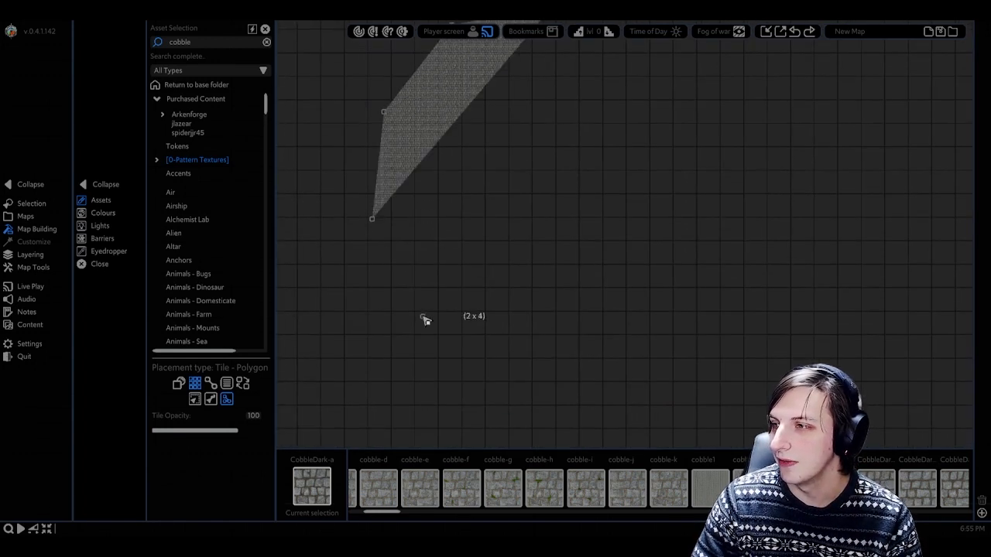
pyautogui.click(429, 325)
pyautogui.click(534, 369)
pyautogui.click(654, 341)
pyautogui.moveTo(728, 245); pyautogui.dragTo(686, 287, button='middle')
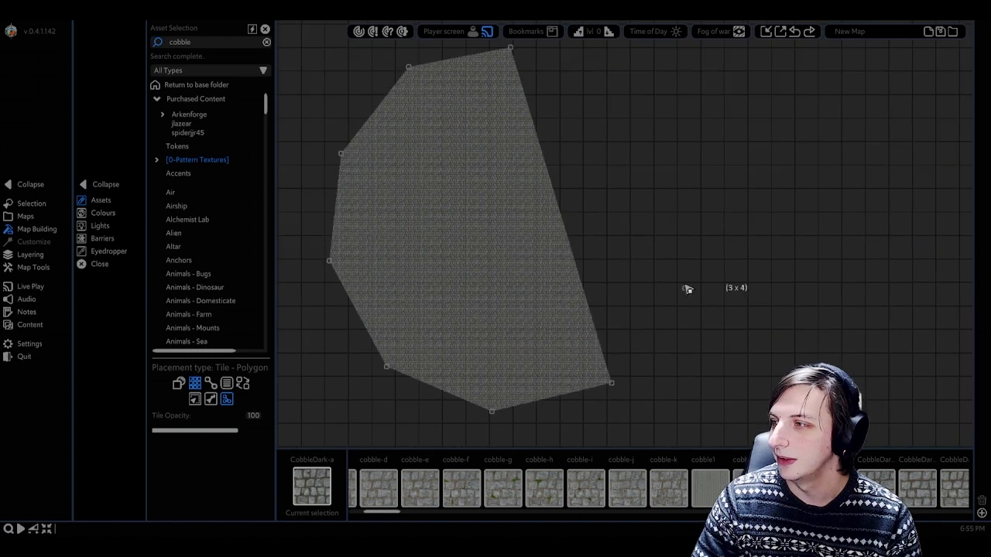
pyautogui.click(684, 285)
pyautogui.click(681, 186)
pyautogui.click(594, 73)
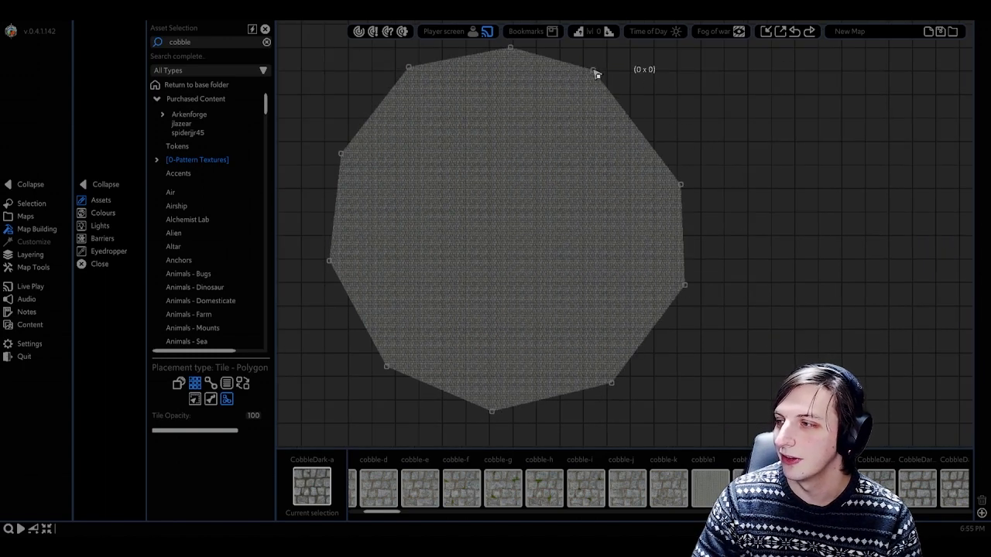
pyautogui.rightClick(595, 74)
# Step: Brush a hard-edged rounded cobble patch beside the polygon with the soft brush off, and delete both shapes
pyautogui.rightClick(594, 230)
pyautogui.moveTo(593, 230); pyautogui.dragTo(665, 207, button='middle')
pyautogui.scroll(-2, 568, 244)
pyautogui.moveTo(568, 246); pyautogui.dragTo(422, 216)
pyautogui.click(768, 317)
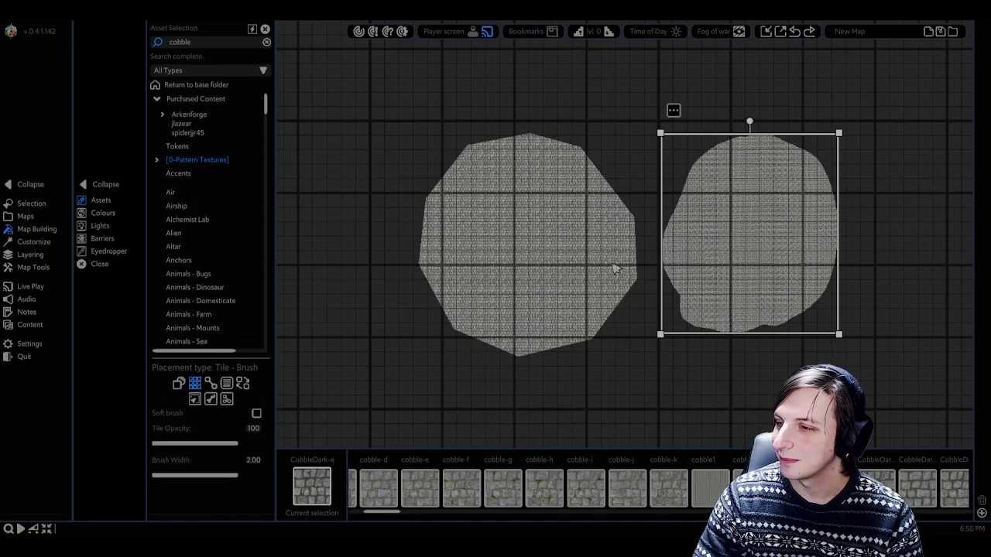
pyautogui.press('Delete')
pyautogui.click(573, 280)
pyautogui.press('Delete')
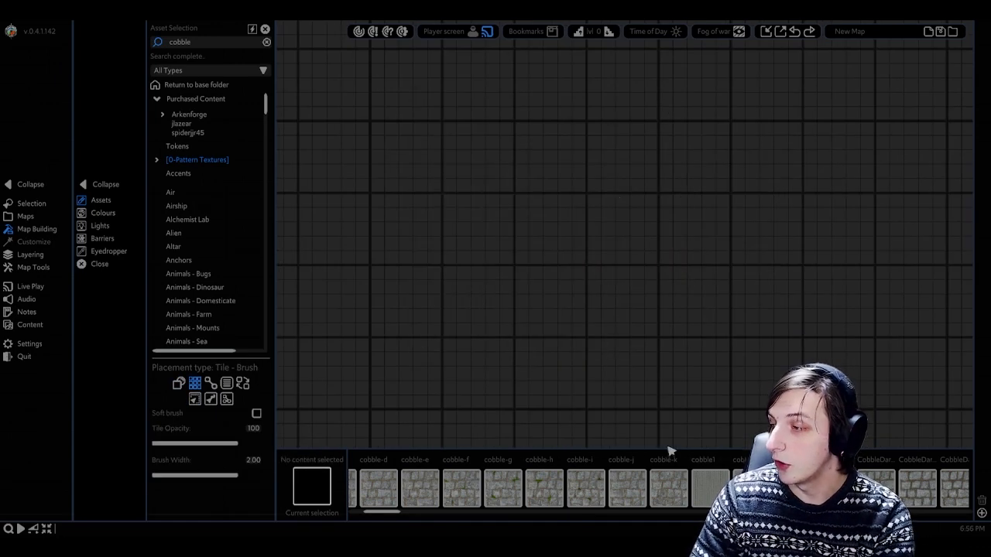
# Step: Draw thin straight CobbleDark-a lines in different directions using the Line - Line placement type, undoing each one
pyautogui.click(876, 488)
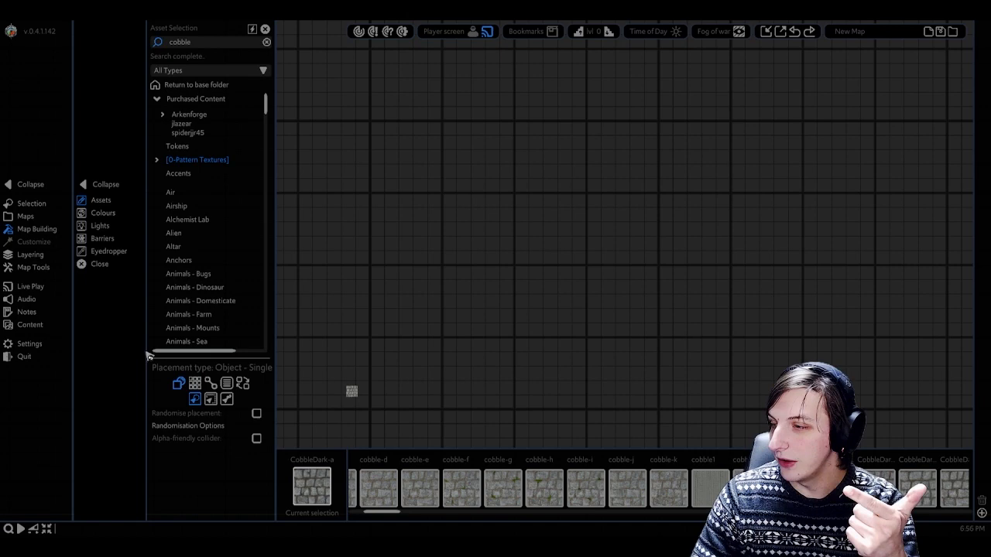
pyautogui.click(211, 383)
pyautogui.scroll(2, 412, 331)
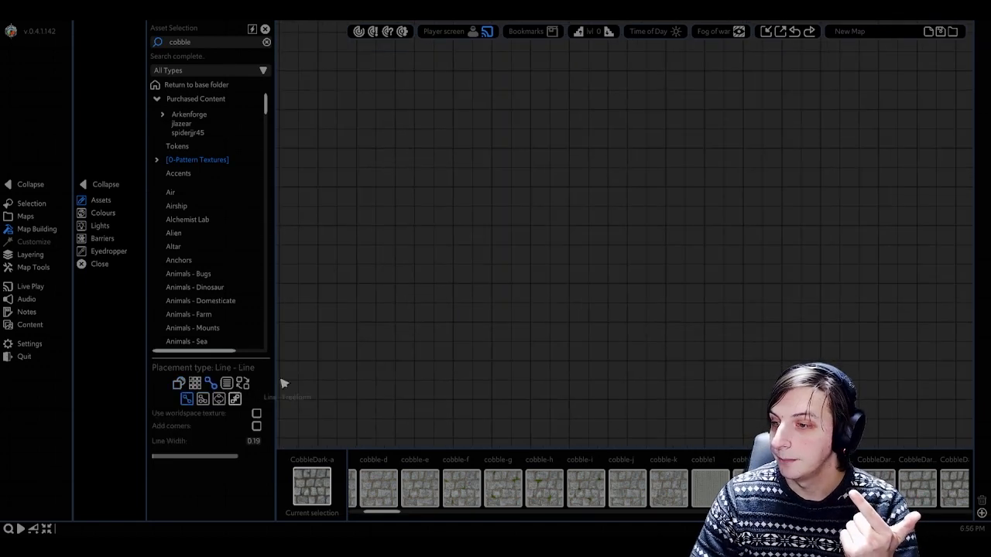
pyautogui.scroll(-3, 407, 310)
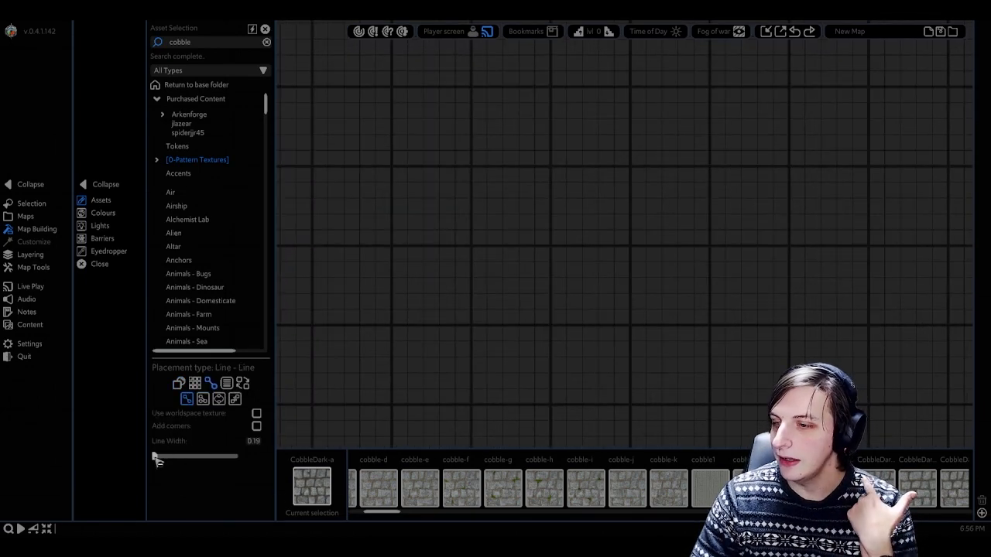
pyautogui.moveTo(467, 310); pyautogui.dragTo(730, 93)
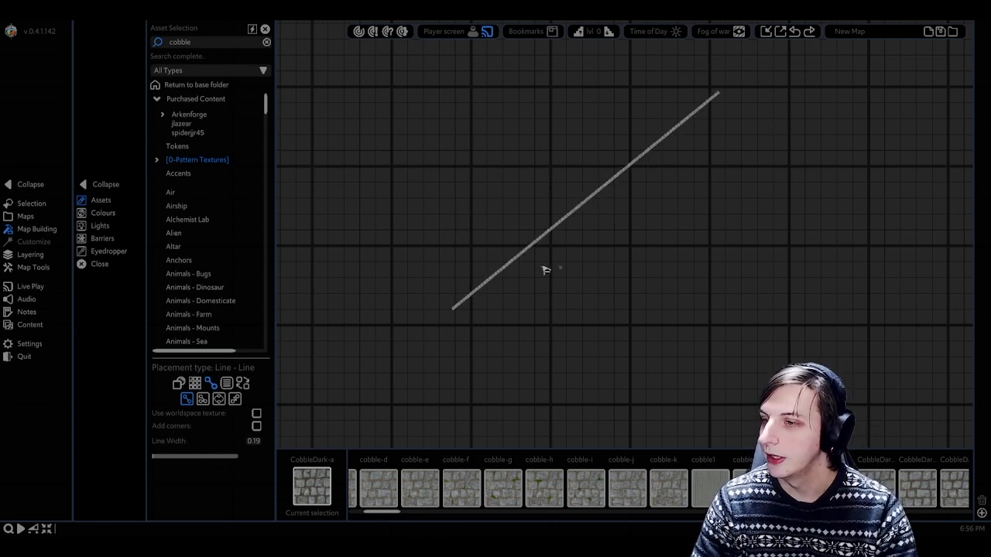
pyautogui.hotkey('ctrl', 'z')
pyautogui.moveTo(358, 200)
pyautogui.mouseDown()
pyautogui.moveTo(728, 204)
pyautogui.moveTo(747, 191)
pyautogui.mouseUp()
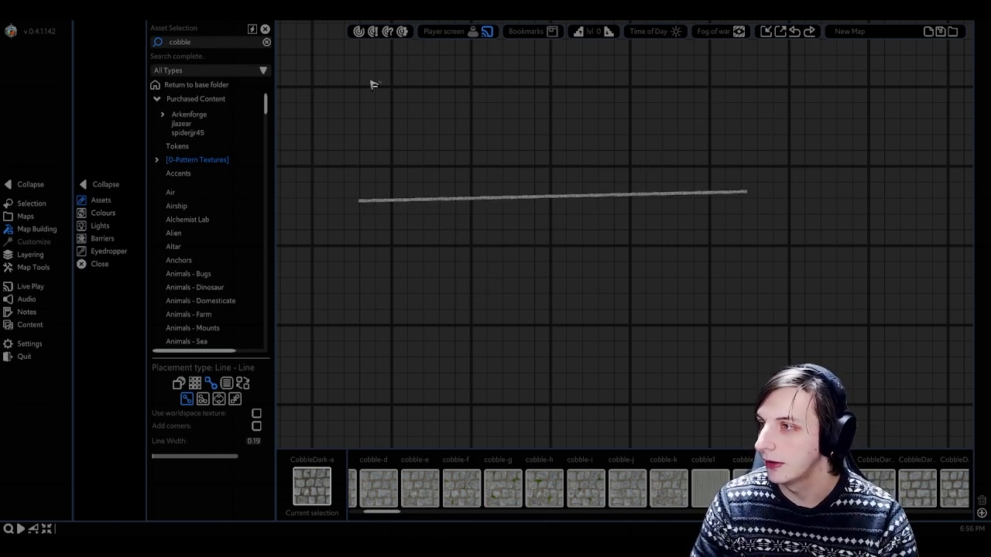
pyautogui.hotkey('ctrl', 'z')
pyautogui.moveTo(356, 77); pyautogui.dragTo(660, 316)
pyautogui.hotkey('ctrl', 'z')
pyautogui.moveTo(701, 95); pyautogui.dragTo(517, 272)
pyautogui.hotkey('ctrl', 'z')
# Step: Set the line width to 4.31 and draw two wide diagonal cobble lines, undoing each one
pyautogui.moveTo(188, 458); pyautogui.dragTo(192, 457)
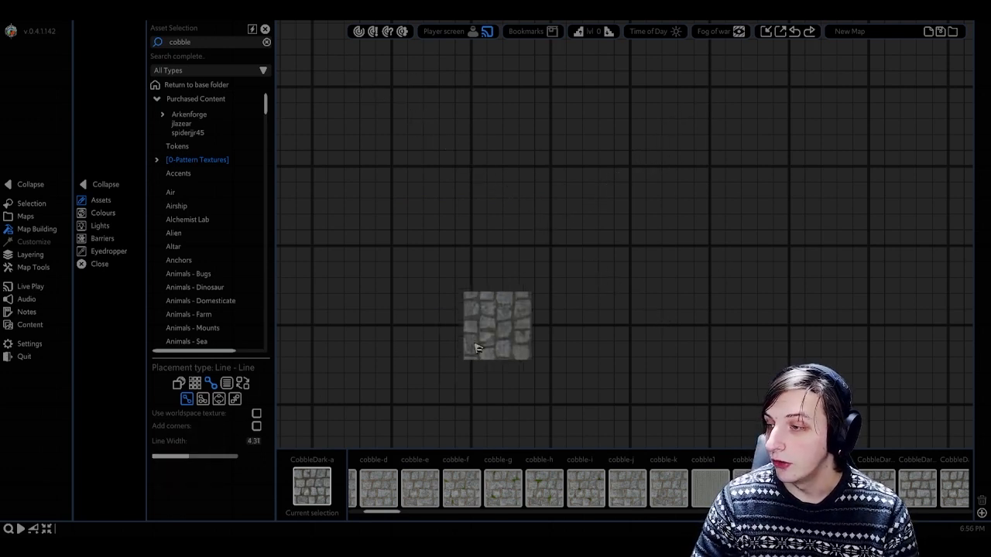
pyautogui.moveTo(424, 408); pyautogui.dragTo(709, 108)
pyautogui.scroll(5, 576, 302)
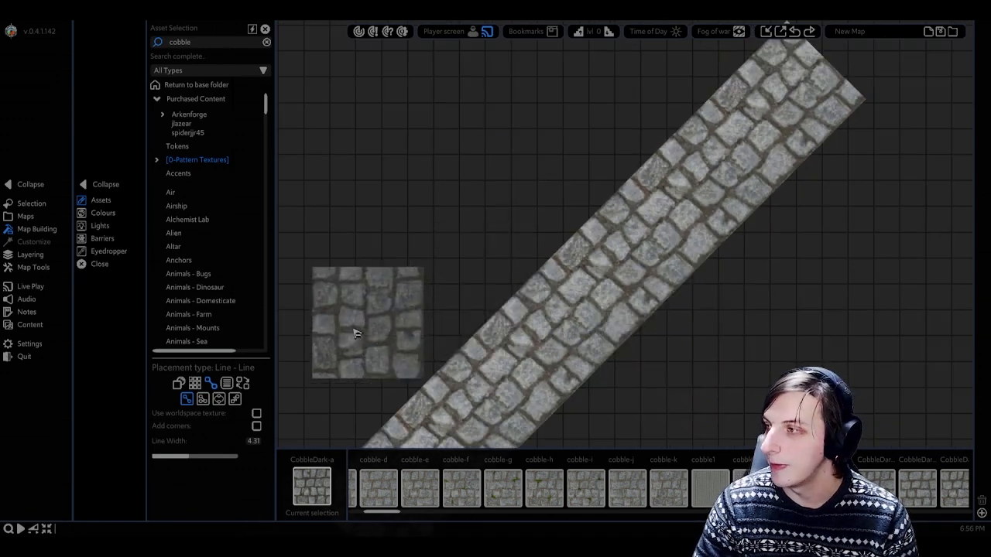
pyautogui.scroll(-5, 697, 255)
pyautogui.scroll(-1, 680, 239)
pyautogui.moveTo(599, 356)
pyautogui.mouseDown(button='middle')
pyautogui.moveTo(602, 325)
pyautogui.moveTo(611, 349)
pyautogui.mouseUp(button='middle')
pyautogui.hotkey('ctrl', 'z')
pyautogui.moveTo(432, 366)
pyautogui.mouseDown()
pyautogui.moveTo(772, 277)
pyautogui.moveTo(837, 190)
pyautogui.mouseUp()
pyautogui.hotkey('ctrl', 'z')
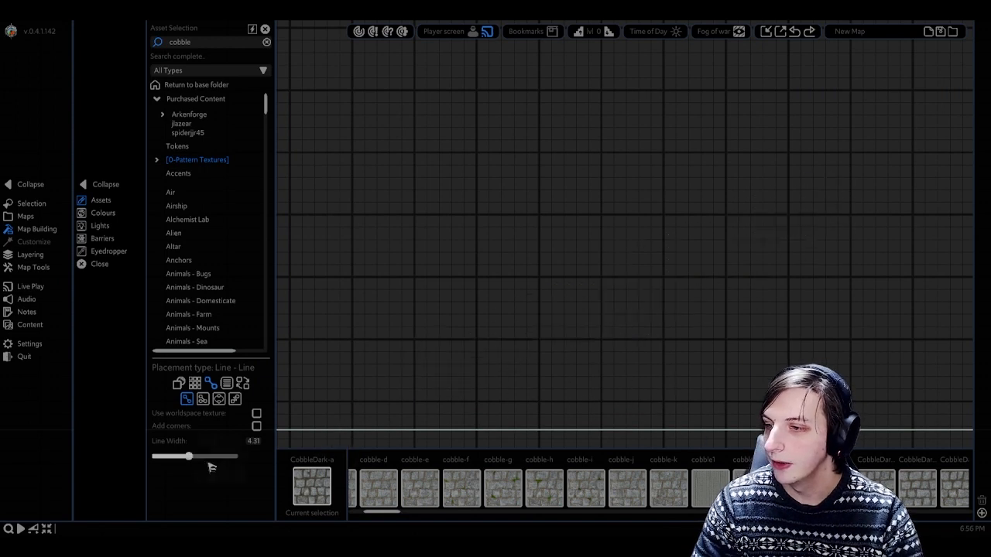
# Step: Draw a connected, inward-spiralling cobble path of straight segments using the Line - Polygon placement type, and undo it
pyautogui.click(202, 398)
pyautogui.scroll(-2, 341, 354)
pyautogui.scroll(2, 565, 138)
pyautogui.click(465, 90)
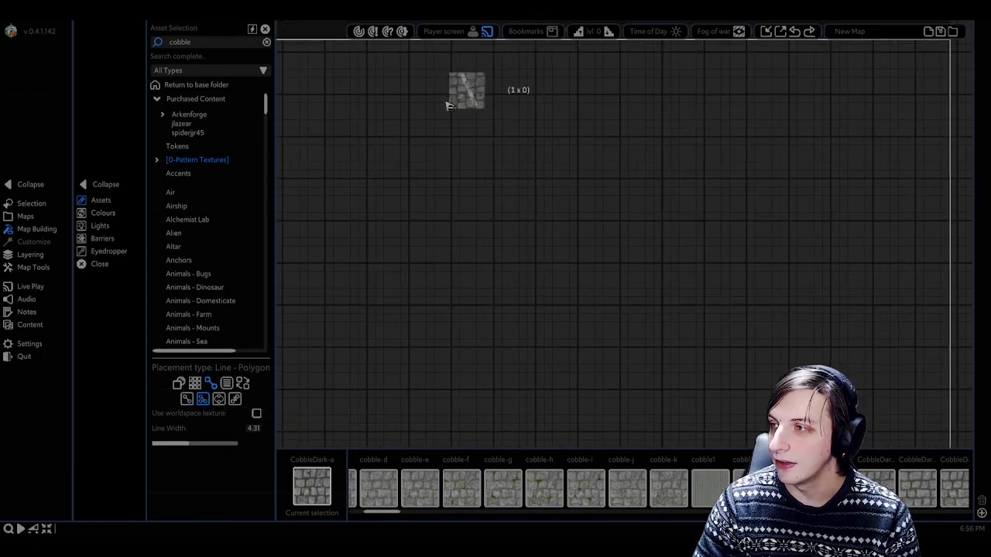
pyautogui.click(319, 240)
pyautogui.click(459, 416)
pyautogui.click(785, 341)
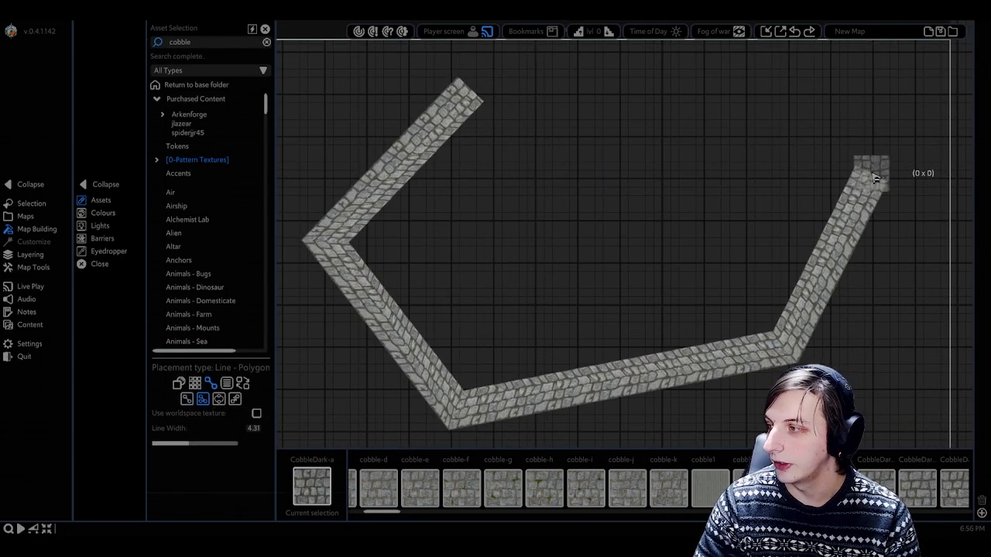
pyautogui.click(871, 170)
pyautogui.click(753, 87)
pyautogui.click(611, 85)
pyautogui.click(501, 257)
pyautogui.click(605, 324)
pyautogui.click(762, 266)
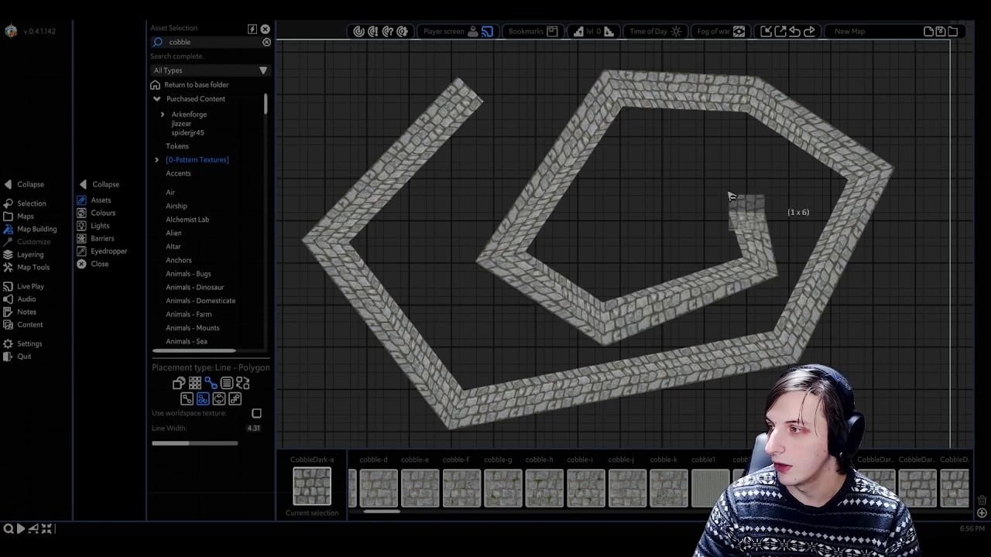
pyautogui.click(670, 161)
pyautogui.rightClick(615, 164)
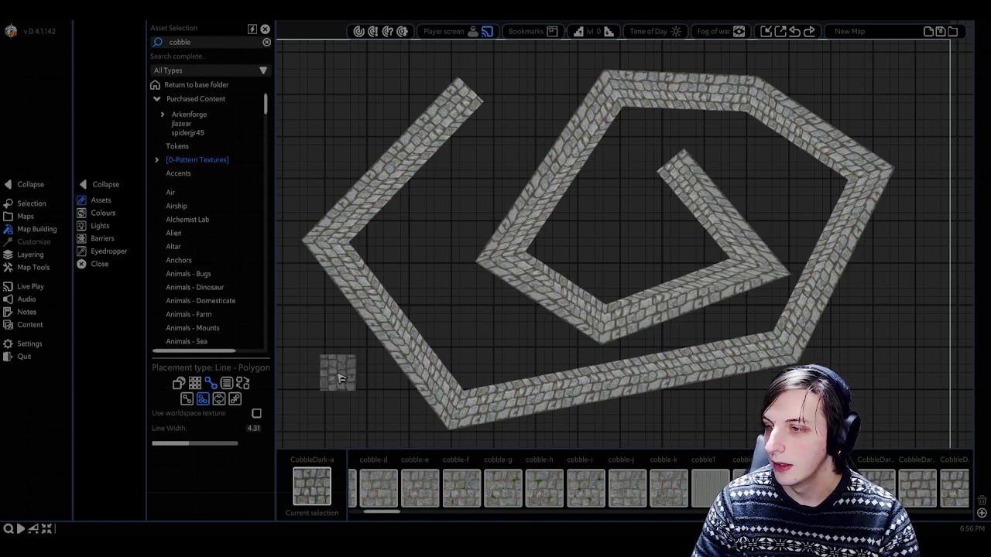
pyautogui.hotkey('ctrl', 'z')
# Step: Draw a large CobbleDark-a ring inside the player view box using the Line - Circle placement type
pyautogui.click(219, 399)
pyautogui.scroll(-3, 529, 347)
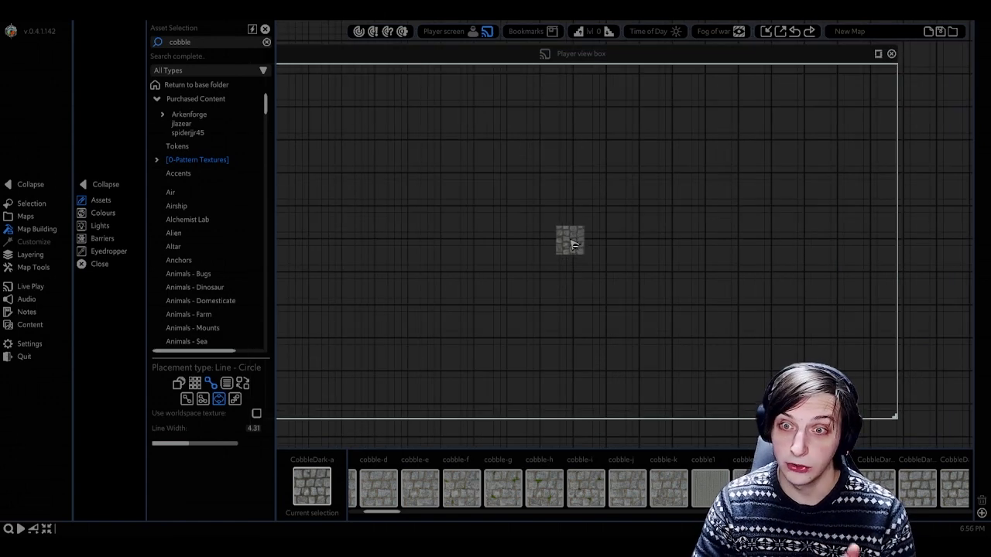
pyautogui.moveTo(577, 250); pyautogui.dragTo(723, 299)
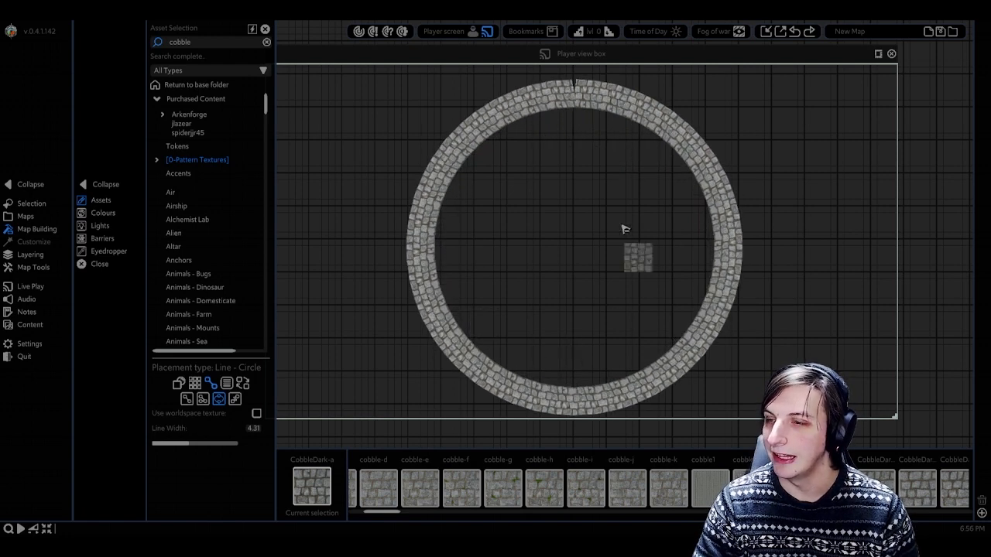
# Step: Fill the inside of the large cobble ring with progressively smaller concentric CobbleDark-a circles using the Line - Circle placement type
pyautogui.moveTo(576, 244); pyautogui.dragTo(626, 282)
pyautogui.moveTo(571, 245); pyautogui.dragTo(601, 273)
pyautogui.moveTo(573, 246); pyautogui.dragTo(593, 261)
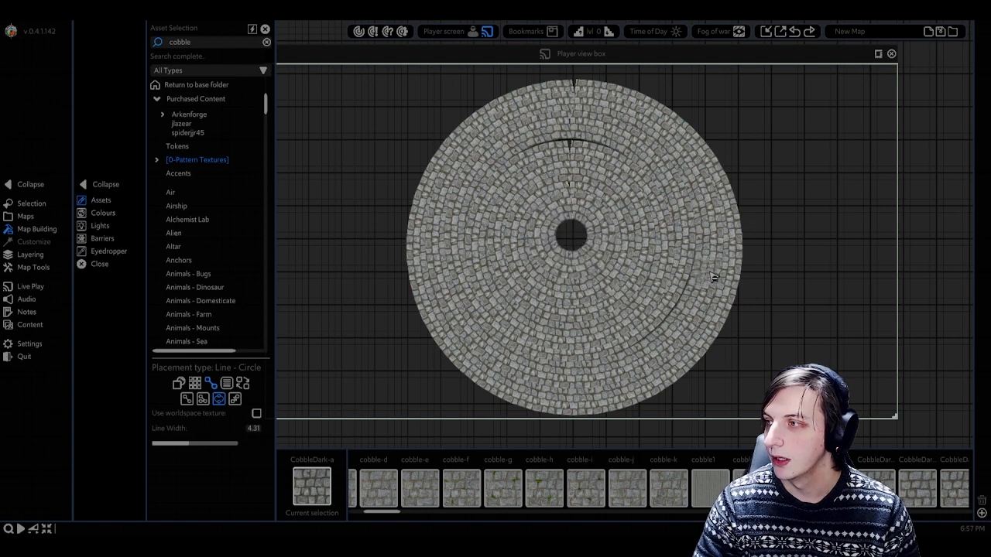
# Step: Paint over the small hole at the centre of the cobble rings with CobbleDark-a using the Tile - Brush placement type
pyautogui.click(195, 383)
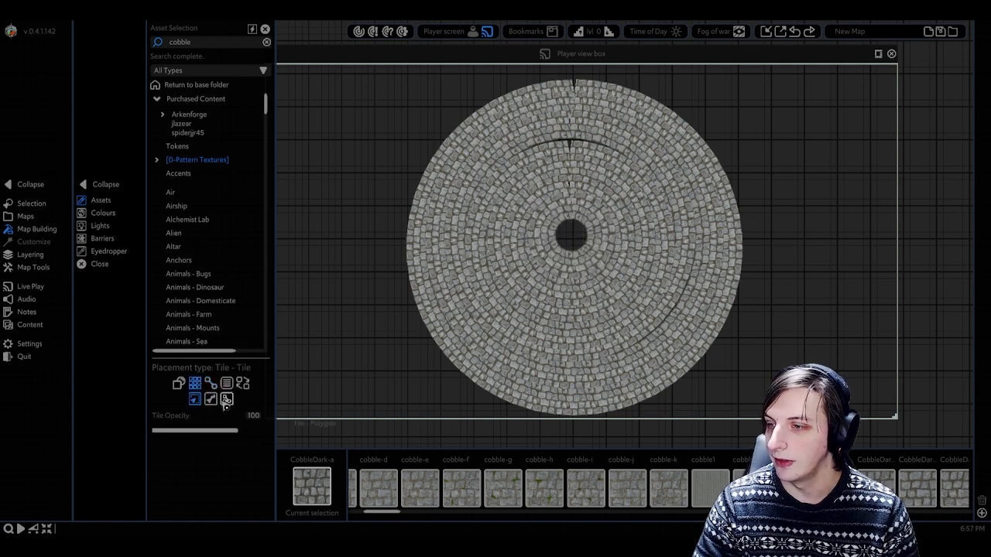
pyautogui.click(210, 399)
pyautogui.moveTo(571, 236); pyautogui.dragTo(581, 233)
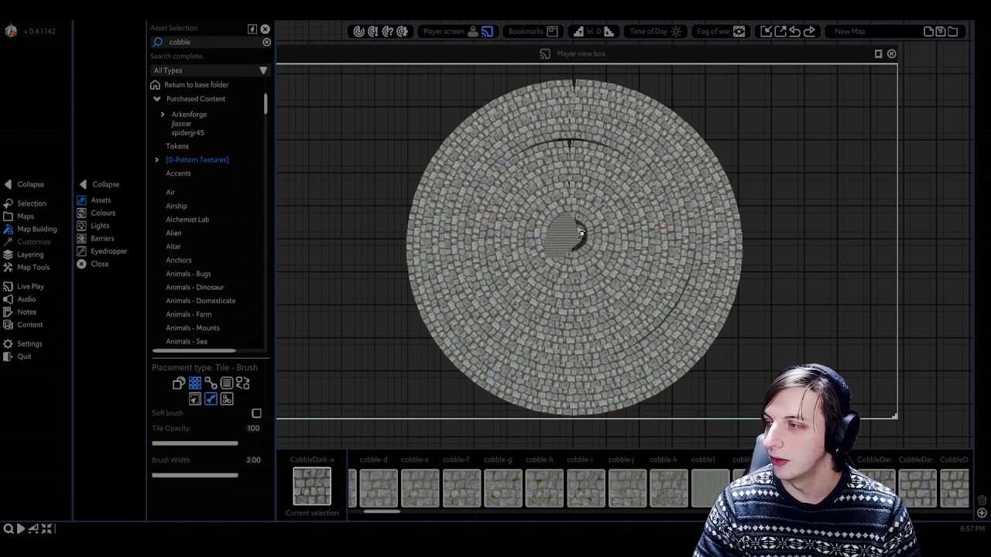
pyautogui.rightClick(656, 235)
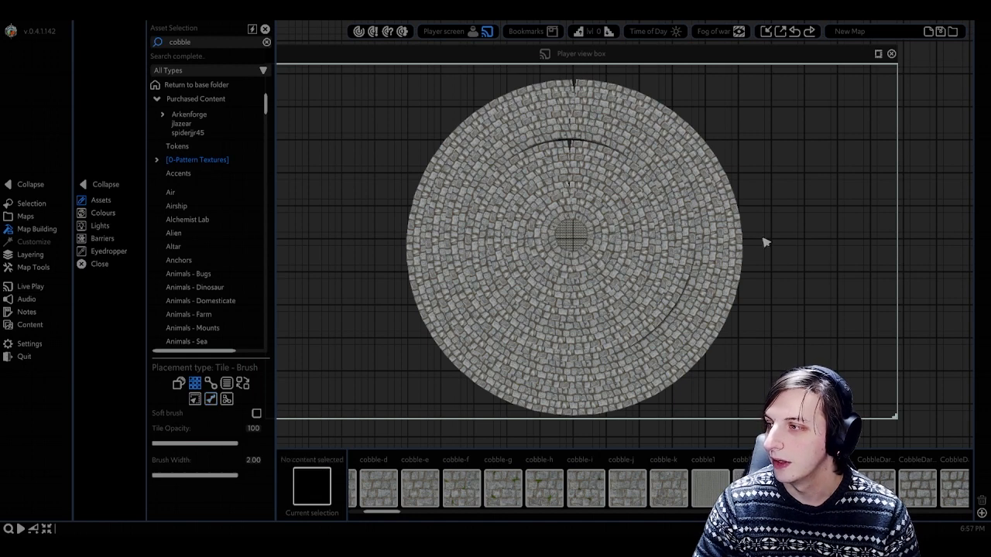
pyautogui.moveTo(825, 229); pyautogui.dragTo(795, 208, button='middle')
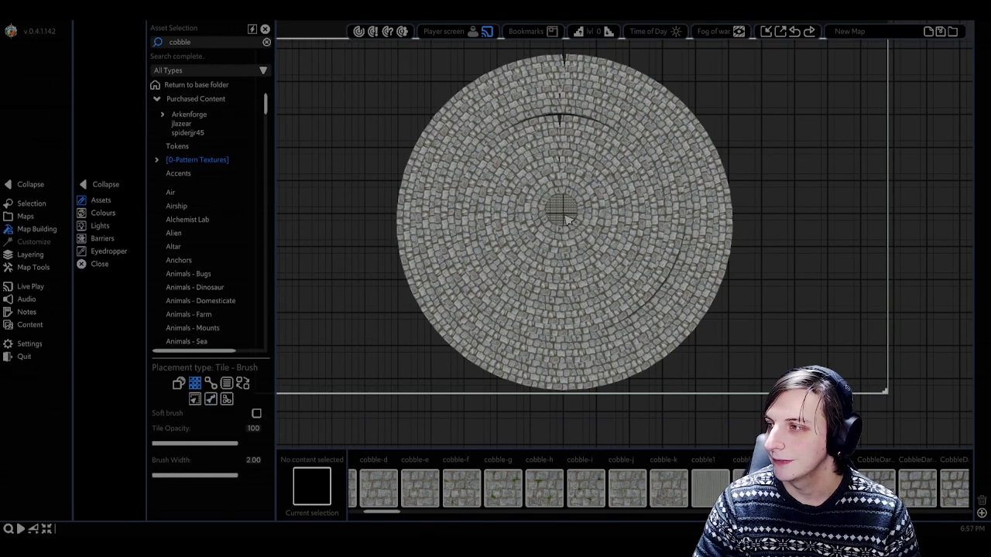
pyautogui.moveTo(566, 219); pyautogui.dragTo(586, 229, button='middle')
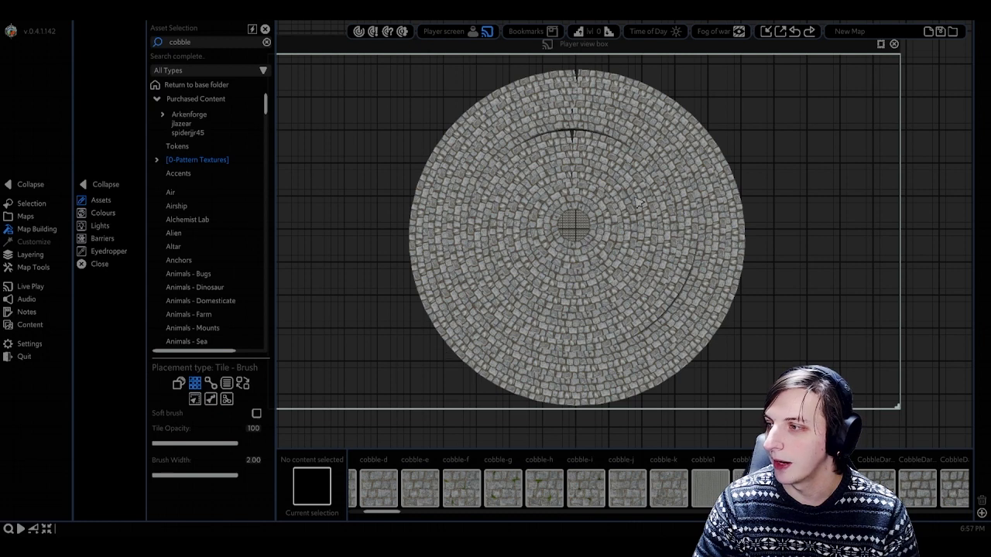
# Step: Delete the painted centre and every concentric cobble ring, working from the innermost to the outermost
pyautogui.click(582, 237)
pyautogui.press('Delete')
pyautogui.click(599, 222)
pyautogui.press('Delete')
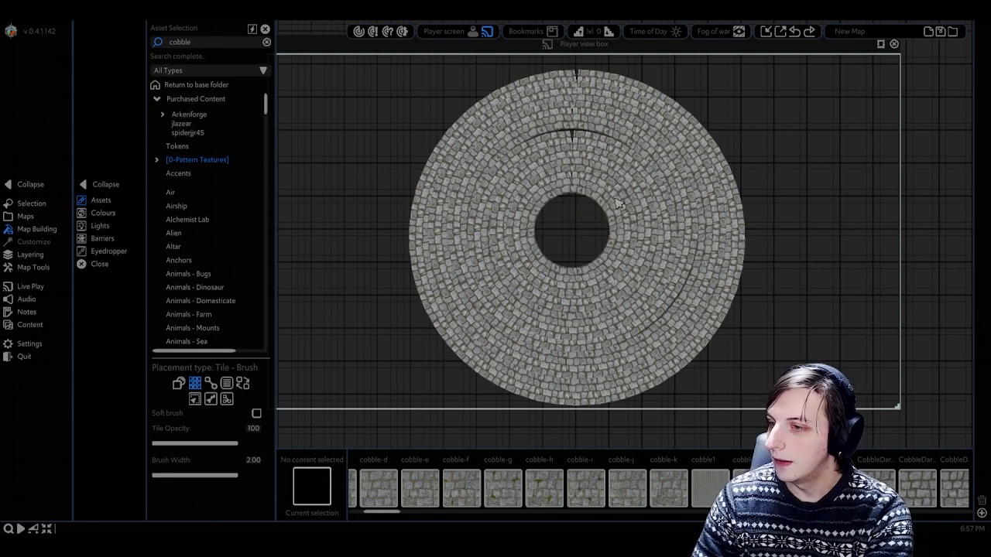
pyautogui.click(613, 207)
pyautogui.press('Delete')
pyautogui.click(628, 194)
pyautogui.press('Delete')
pyautogui.click(638, 184)
pyautogui.press('Delete')
pyautogui.click(652, 166)
pyautogui.press('Delete')
pyautogui.click(667, 149)
pyautogui.press('Delete')
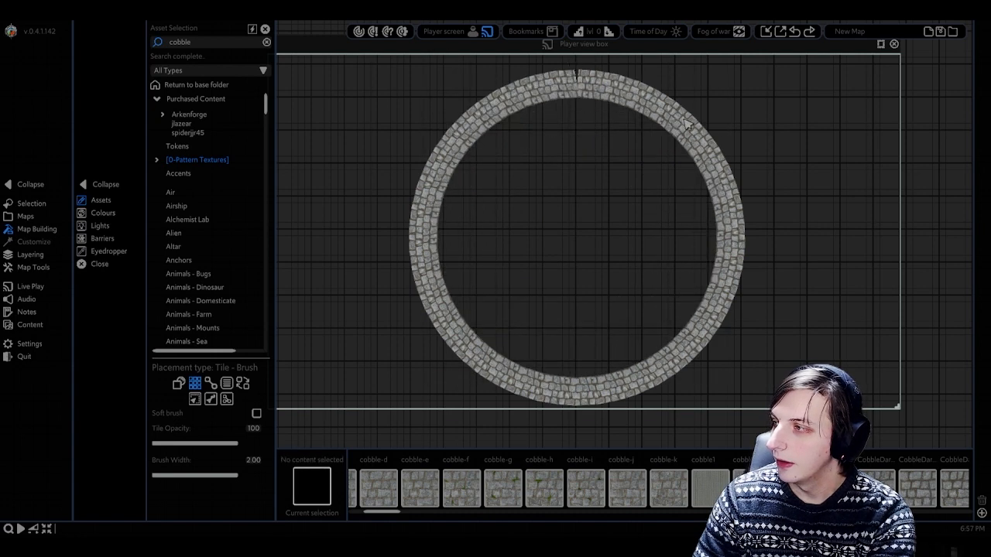
pyautogui.click(682, 132)
pyautogui.press('Delete')
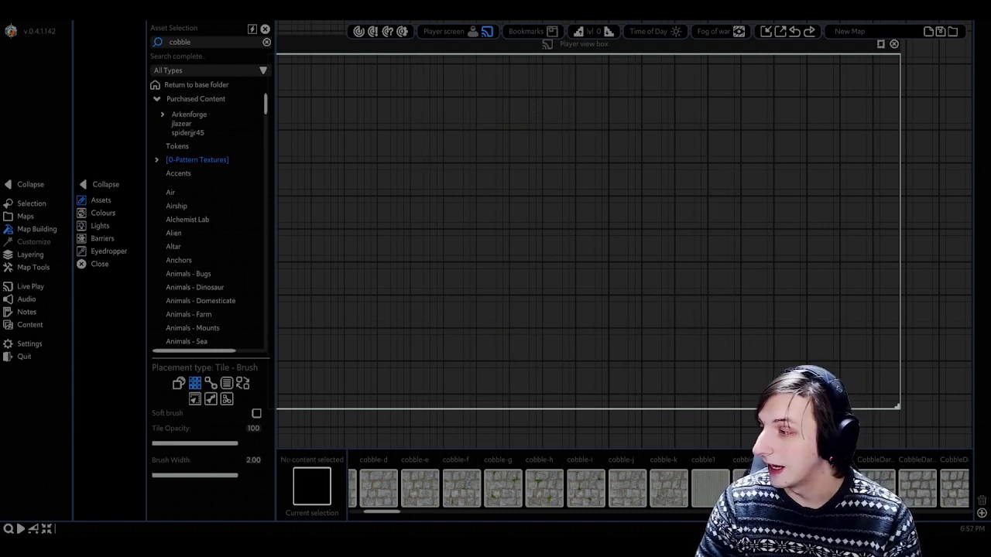
# Step: Place a CobbleDark-a tile on the empty map with the Note placement type, then enlarge and reposition it
pyautogui.click(794, 487)
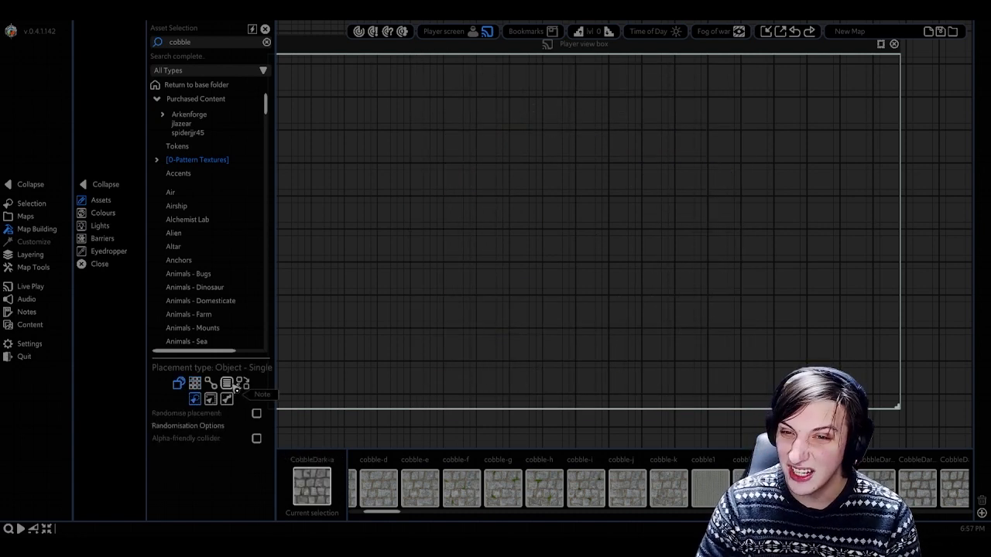
pyautogui.click(227, 384)
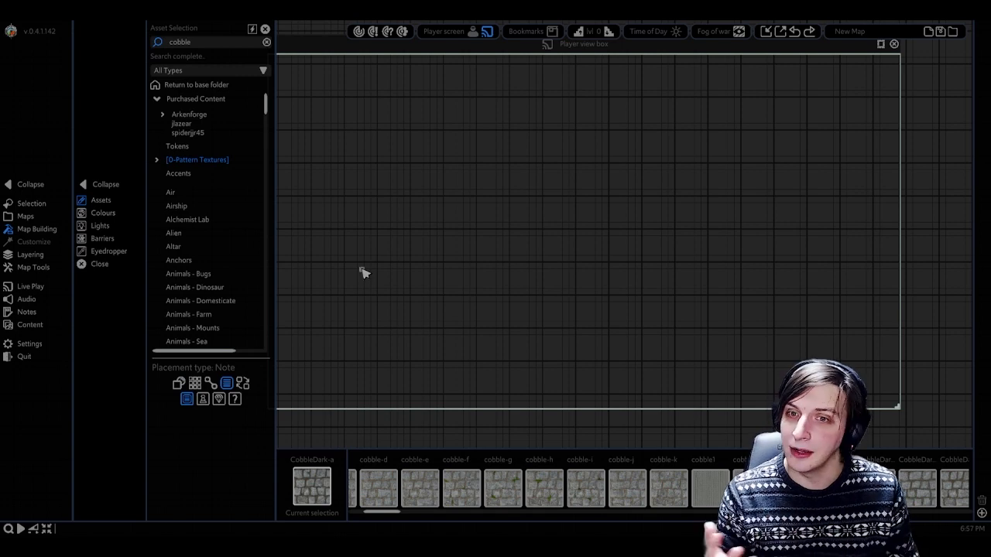
pyautogui.scroll(3, 363, 270)
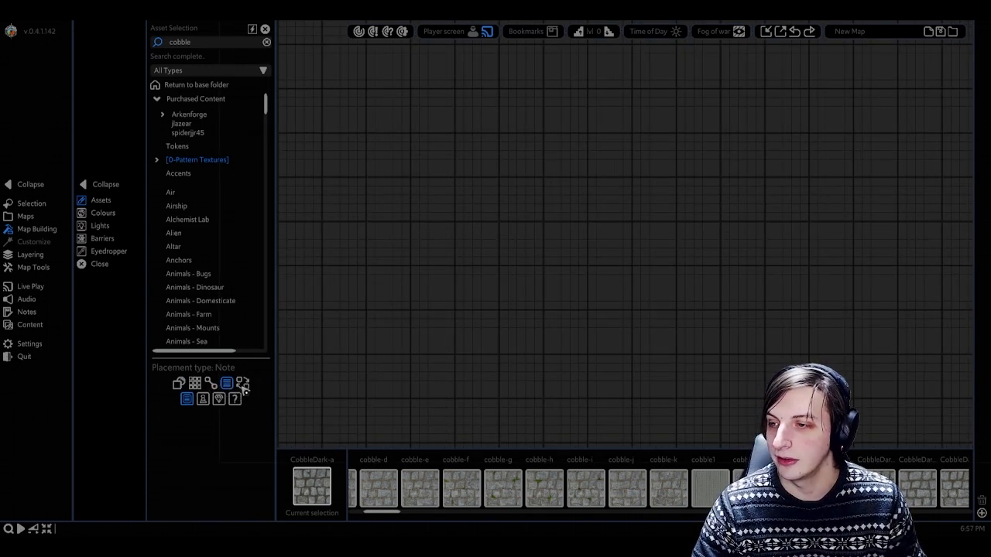
pyautogui.scroll(2, 460, 286)
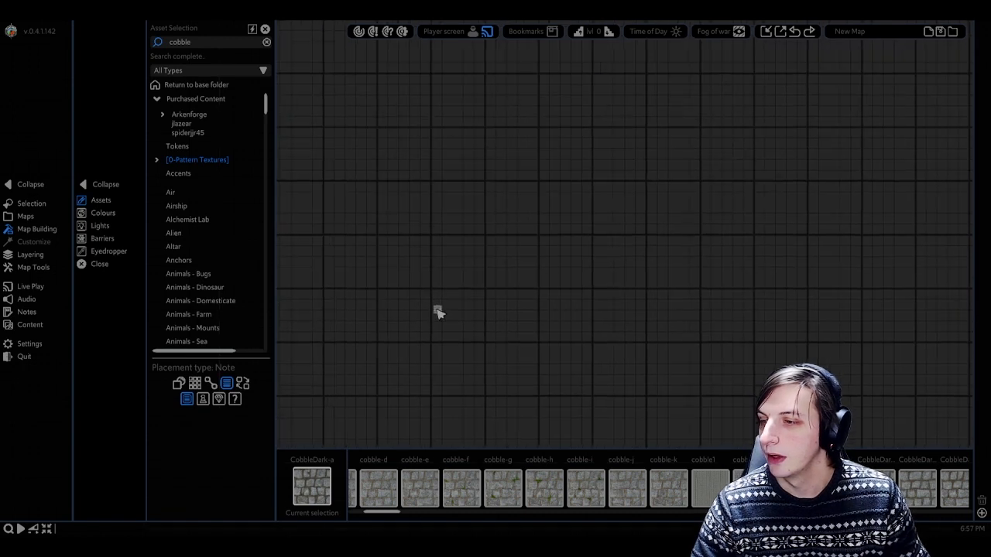
pyautogui.click(510, 186)
pyautogui.rightClick(523, 194)
pyautogui.click(510, 188)
pyautogui.moveTo(514, 193); pyautogui.dragTo(596, 274)
pyautogui.click(681, 259)
pyautogui.click(532, 228)
pyautogui.moveTo(565, 234); pyautogui.dragTo(504, 221)
# Step: Place a second CobbleDark-a tile beside the note tile with the Object - Single placement type, enlarged to a similar size
pyautogui.click(179, 384)
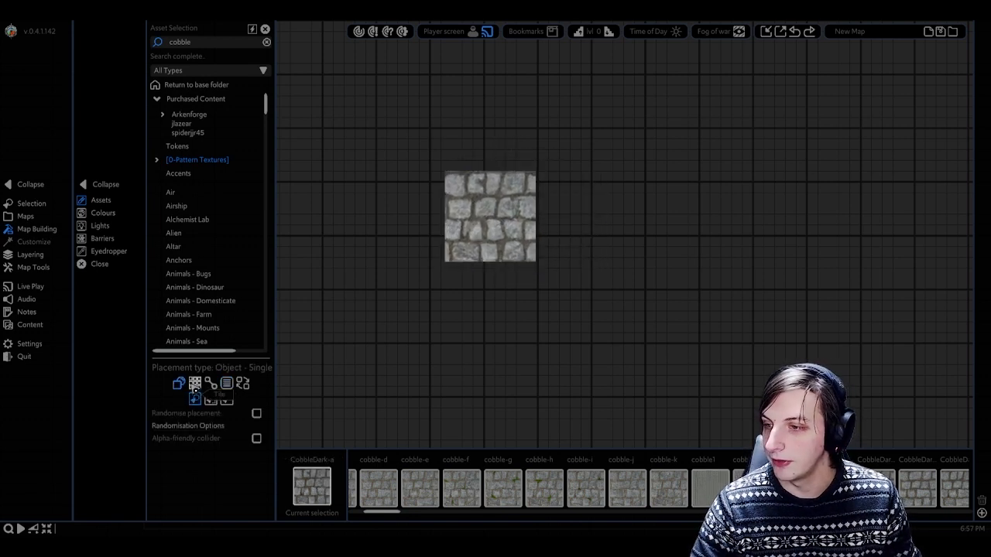
pyautogui.click(581, 187)
pyautogui.rightClick(582, 187)
pyautogui.moveTo(585, 202); pyautogui.dragTo(682, 288)
pyautogui.moveTo(617, 217); pyautogui.dragTo(694, 162)
pyautogui.moveTo(749, 223)
pyautogui.mouseDown()
pyautogui.moveTo(732, 206)
pyautogui.moveTo(743, 217)
pyautogui.mouseUp()
pyautogui.moveTo(710, 166); pyautogui.dragTo(672, 226)
# Step: Open the note attached to the first CobbleDark-a tile and give it the alias Cobblestone Man
pyautogui.click(496, 229)
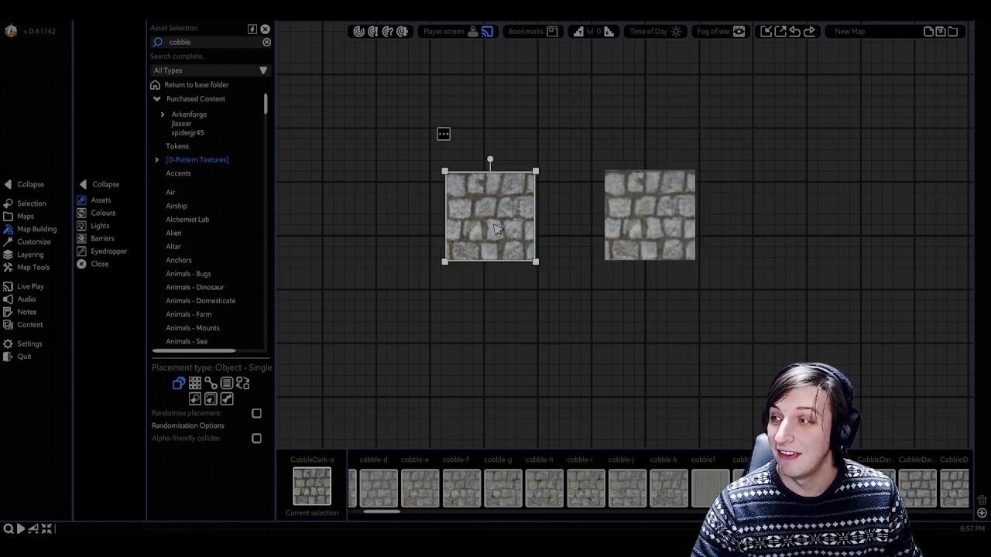
pyautogui.doubleClick(511, 226)
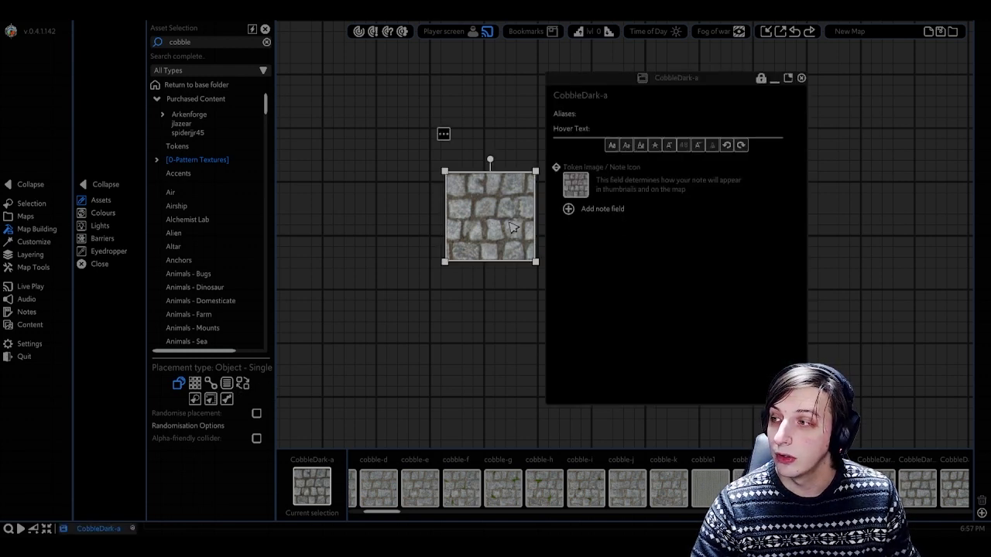
pyautogui.moveTo(687, 83)
pyautogui.mouseDown()
pyautogui.moveTo(664, 89)
pyautogui.moveTo(688, 100)
pyautogui.moveTo(676, 74)
pyautogui.mouseUp()
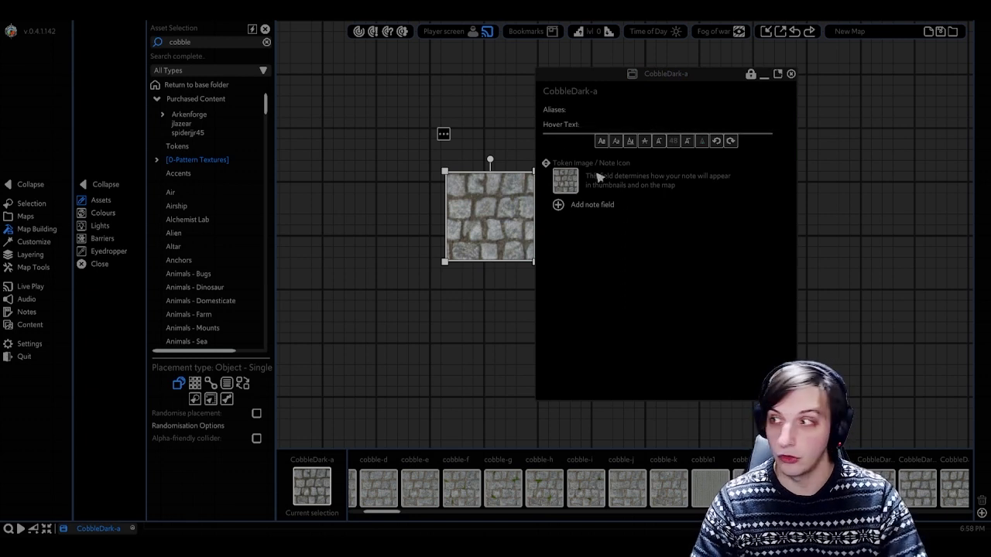
pyautogui.click(600, 205)
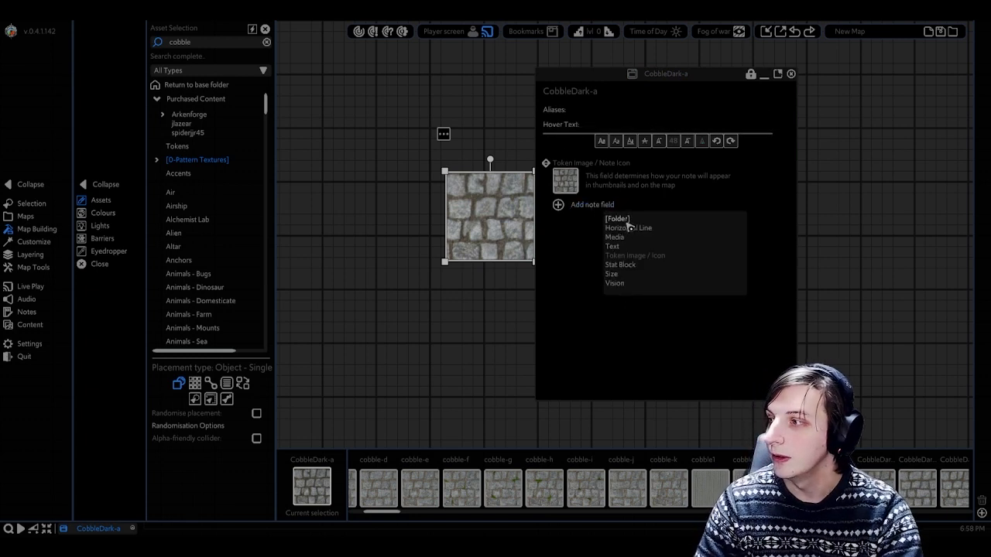
pyautogui.click(564, 111)
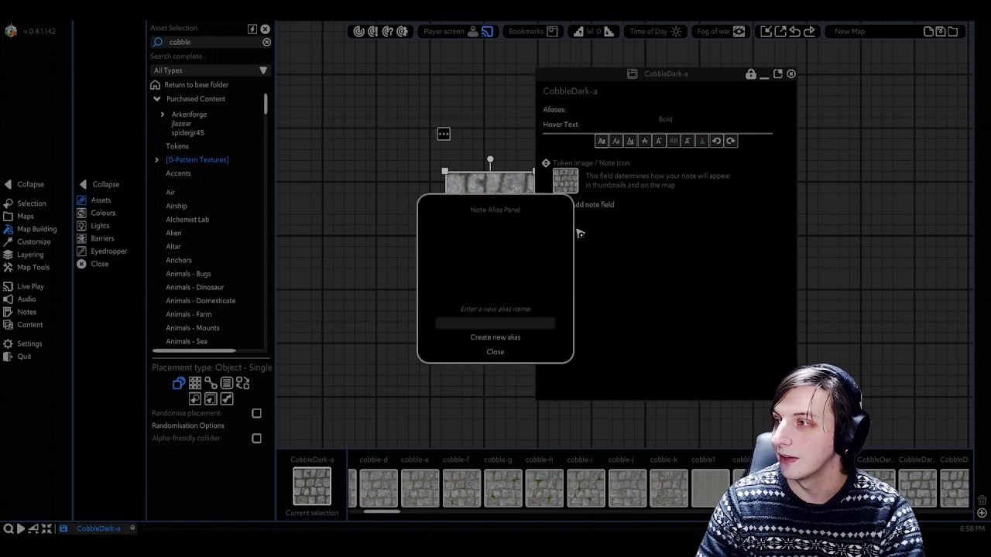
pyautogui.click(512, 338)
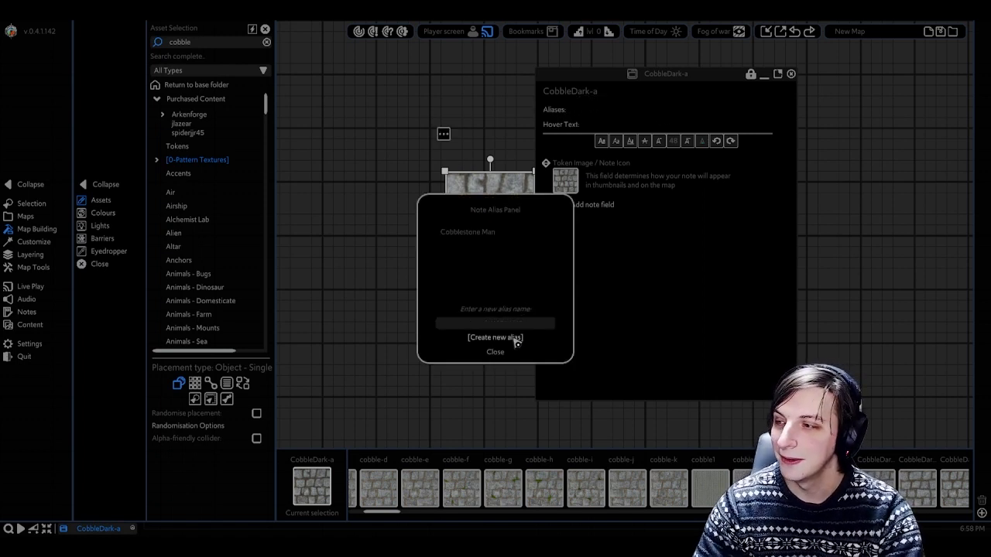
pyautogui.click(497, 353)
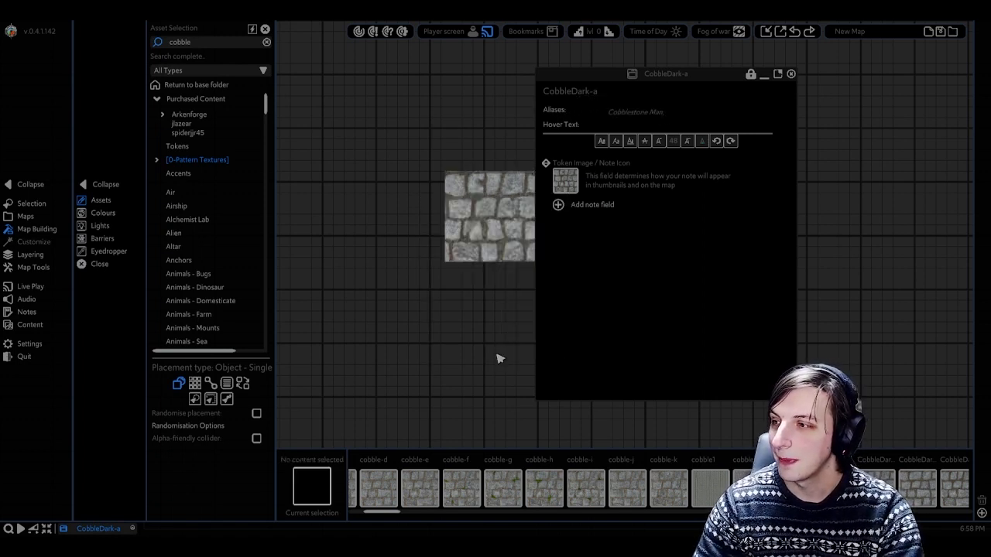
# Step: Add a text field named Info to the note, reading "Cobblestone Man was born in Japan"
pyautogui.click(589, 206)
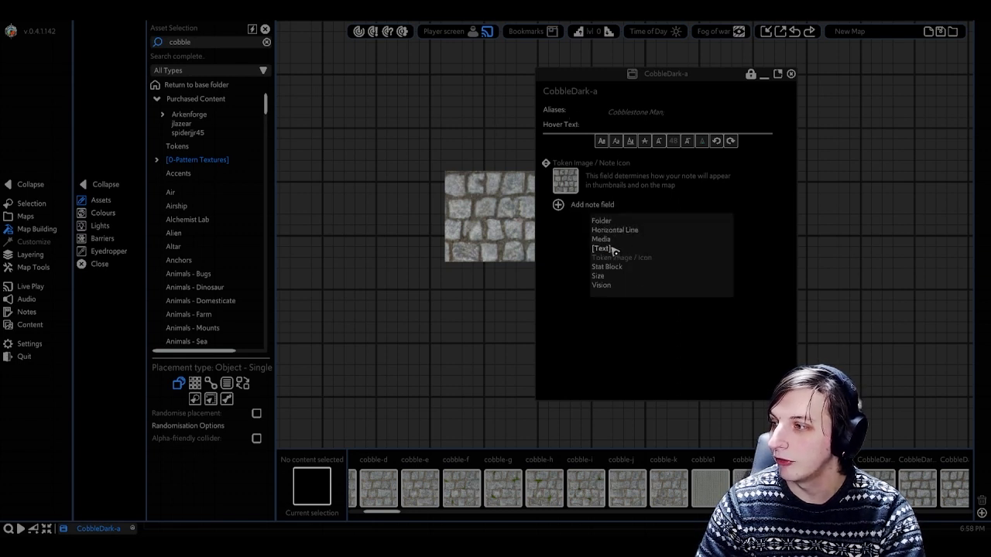
pyautogui.click(602, 248)
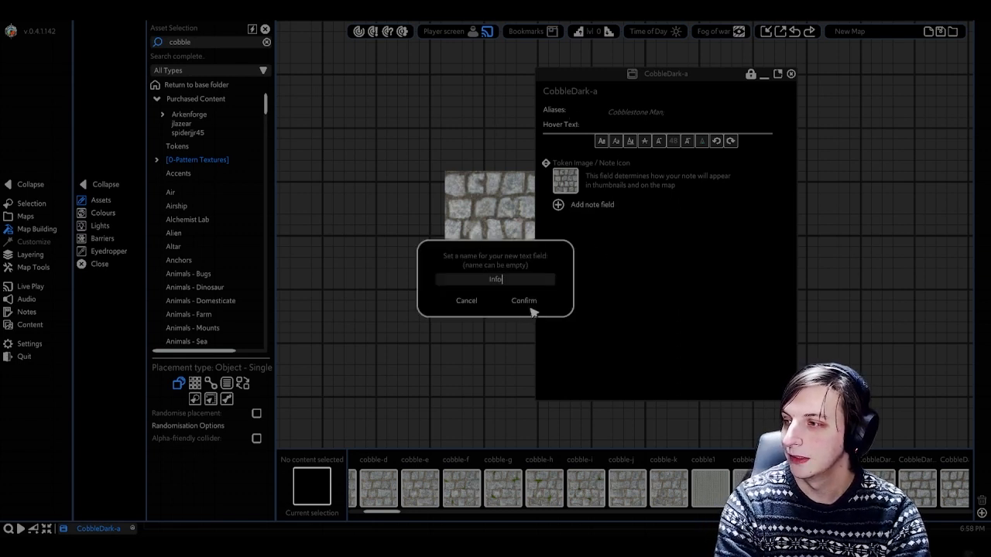
pyautogui.click(532, 309)
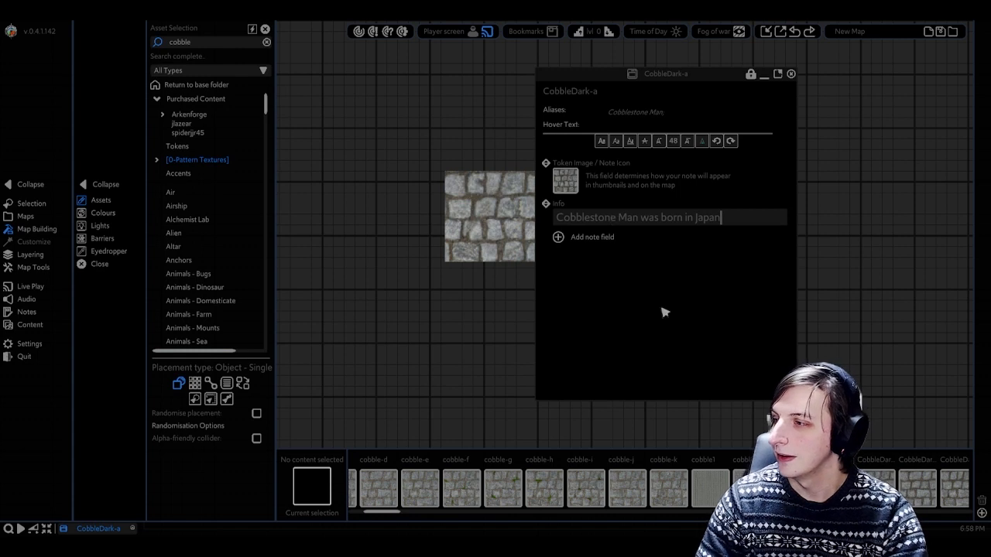
# Step: Add a stat block named HP containing a single stat field HP to the note, and close the note
pyautogui.click(592, 237)
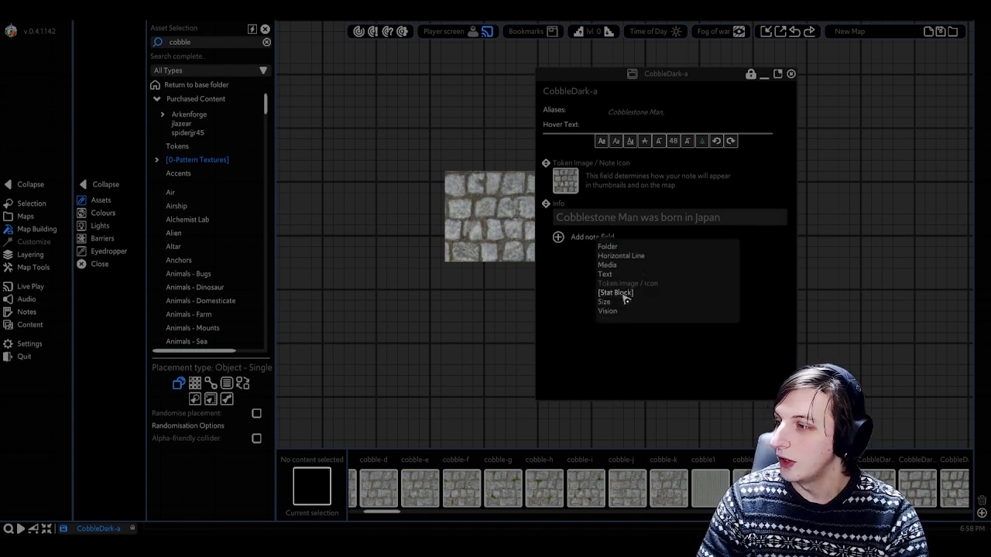
pyautogui.click(624, 295)
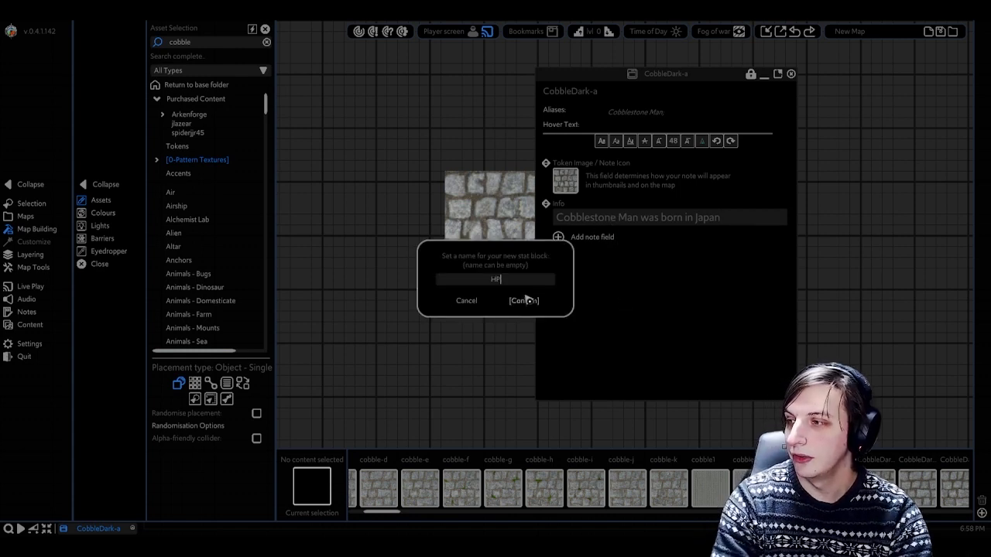
pyautogui.click(524, 301)
pyautogui.click(571, 262)
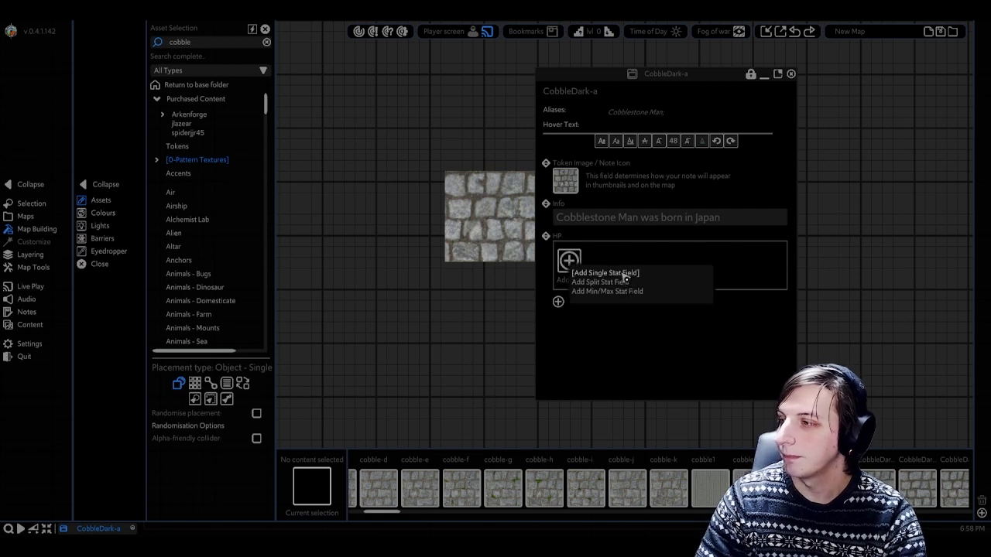
pyautogui.click(623, 273)
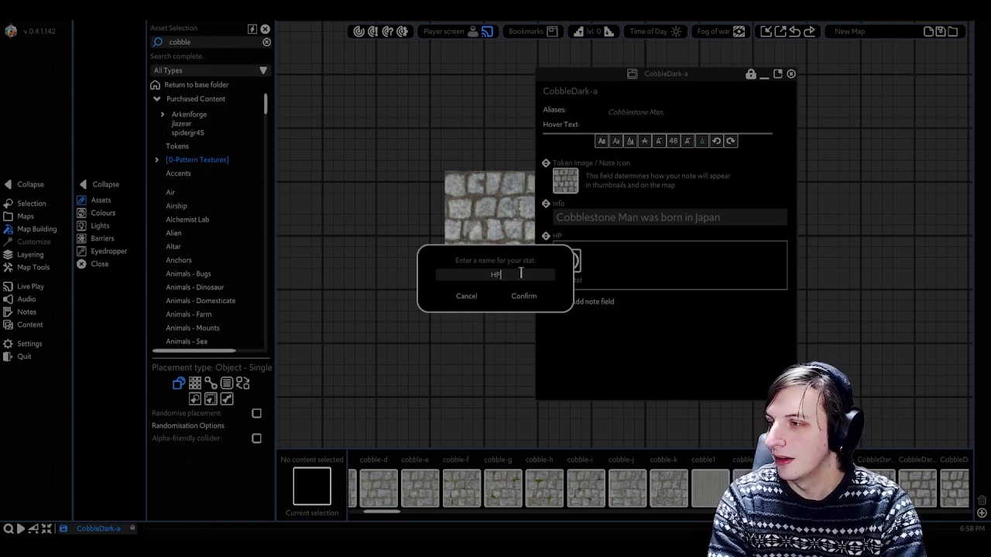
pyautogui.click(524, 296)
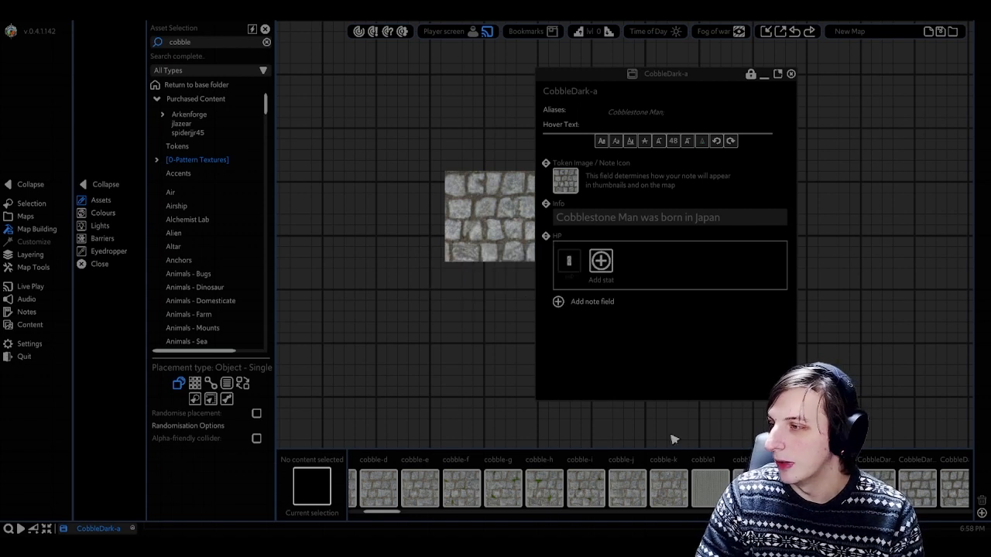
pyautogui.moveTo(698, 83); pyautogui.dragTo(767, 94)
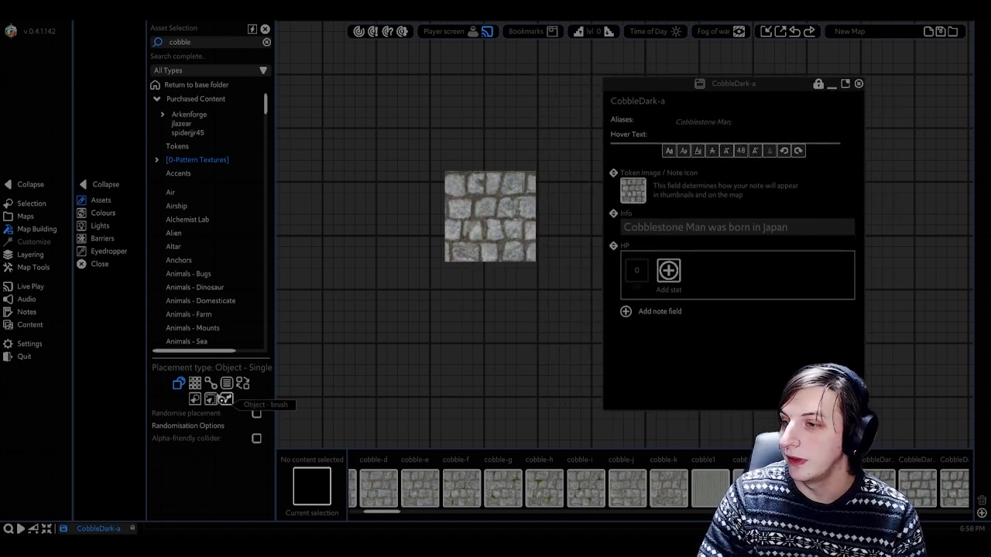
pyautogui.click(859, 83)
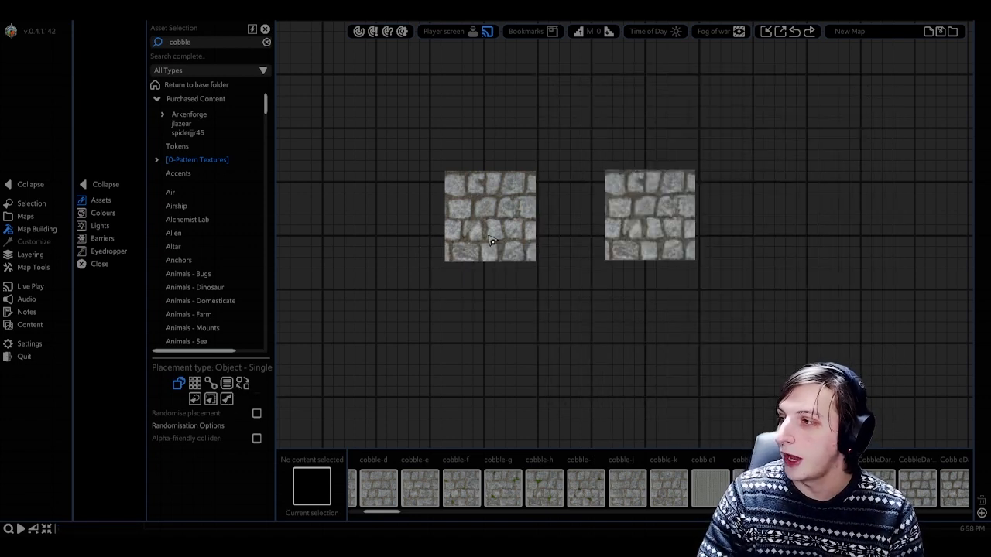
# Step: Move the two cobble tiles around the map, and reopen the note tile's note to check its saved content
pyautogui.moveTo(490, 217); pyautogui.dragTo(555, 235)
pyautogui.moveTo(662, 215); pyautogui.dragTo(643, 236)
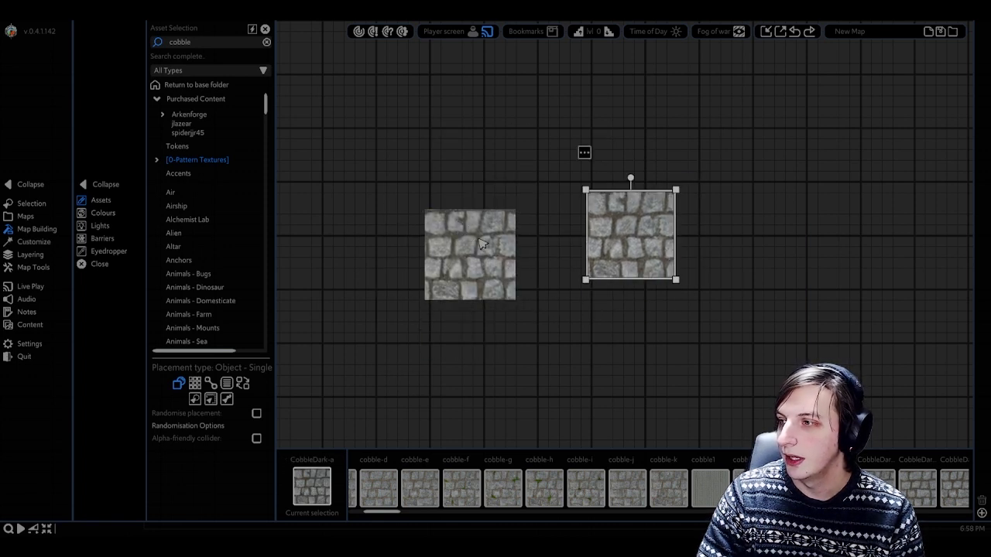
pyautogui.moveTo(483, 244); pyautogui.dragTo(504, 214)
pyautogui.doubleClick(504, 214)
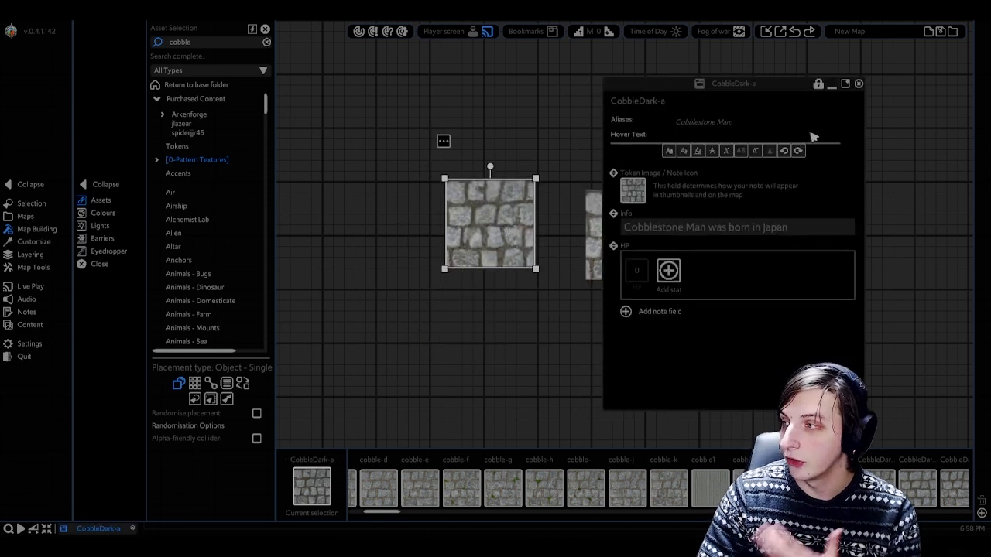
pyautogui.click(859, 84)
# Step: Delete both cobble tiles from the map and bring the whole player view box back into view
pyautogui.click(624, 219)
pyautogui.press('Delete')
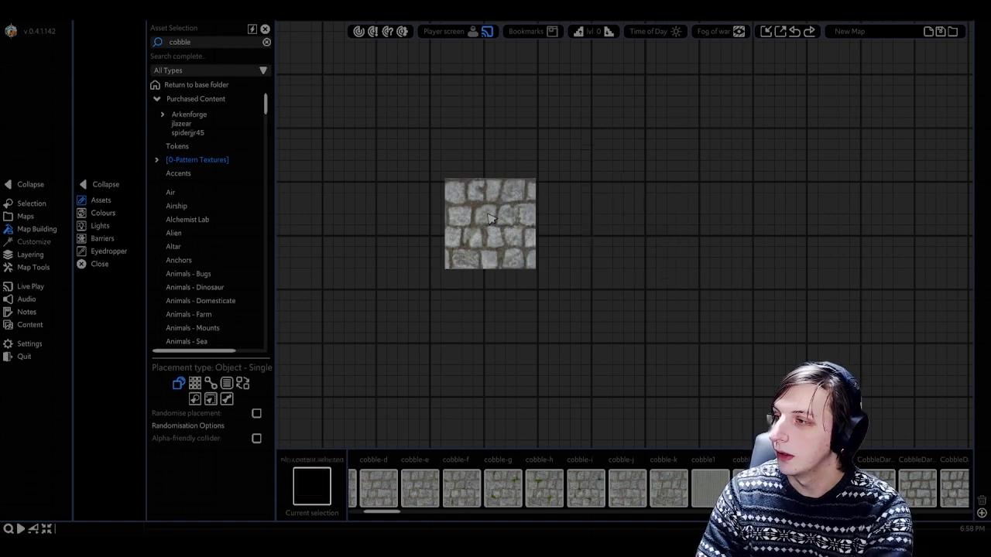
pyautogui.click(524, 251)
pyautogui.press('Delete')
pyautogui.scroll(-2, 486, 382)
pyautogui.scroll(-2, 469, 344)
pyautogui.moveTo(467, 341); pyautogui.dragTo(467, 294, button='middle')
pyautogui.scroll(-2, 524, 292)
pyautogui.moveTo(528, 288); pyautogui.dragTo(537, 264, button='middle')
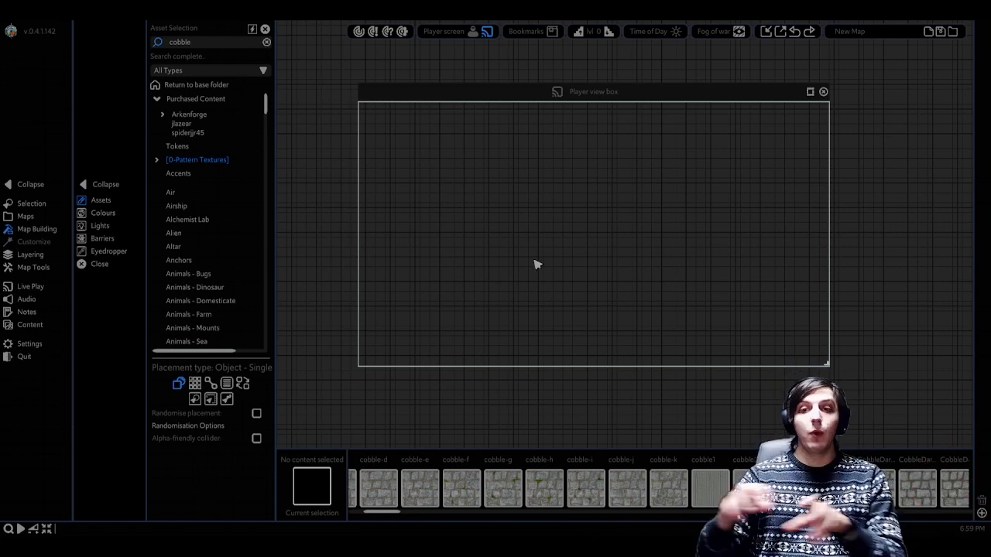
# Step: Cover the whole player view box with a CobbleDark-b floor using the Tile placement type, and deselect the texture
pyautogui.click(586, 488)
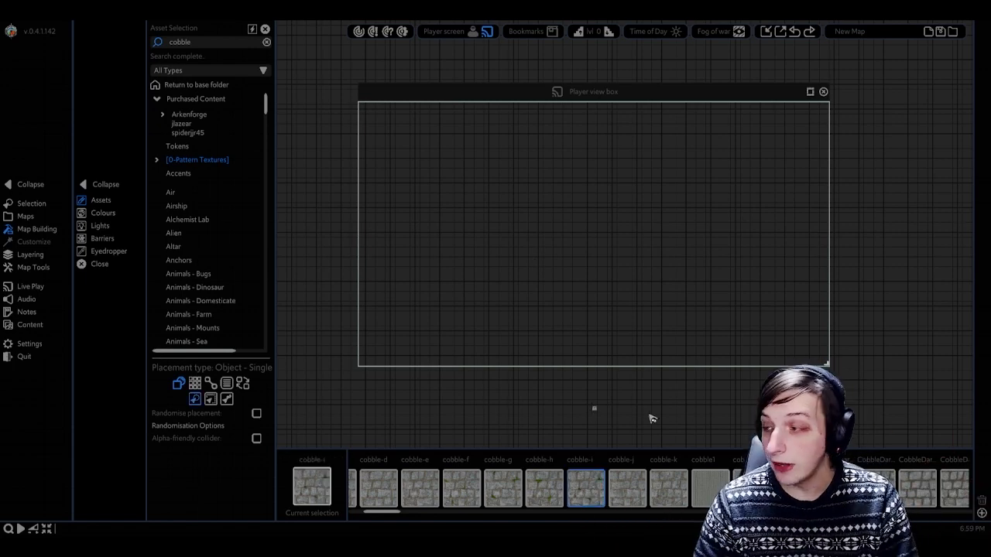
pyautogui.click(833, 487)
pyautogui.moveTo(757, 392); pyautogui.dragTo(769, 401, button='middle')
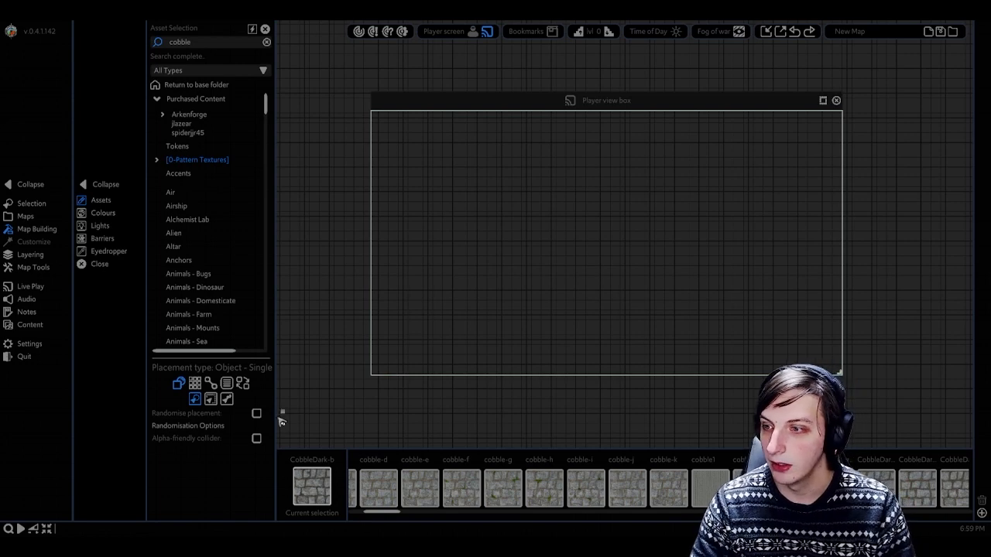
pyautogui.scroll(-2, 900, 493)
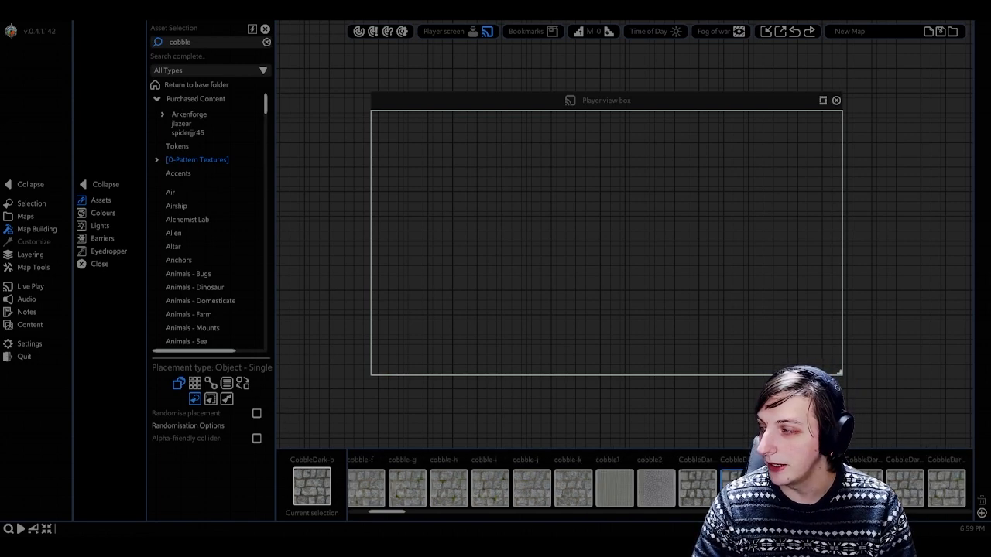
pyautogui.click(194, 383)
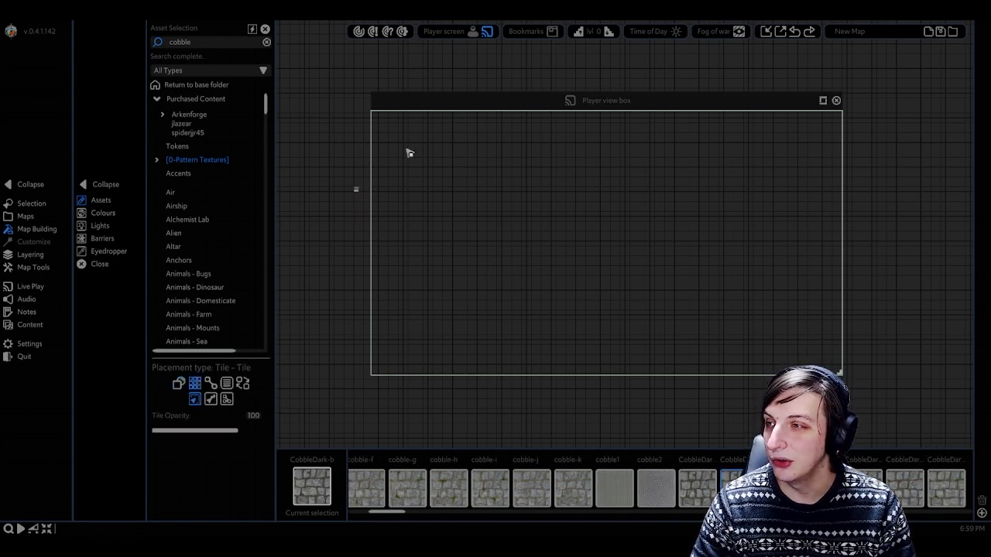
pyautogui.moveTo(361, 106); pyautogui.dragTo(873, 391)
pyautogui.rightClick(882, 361)
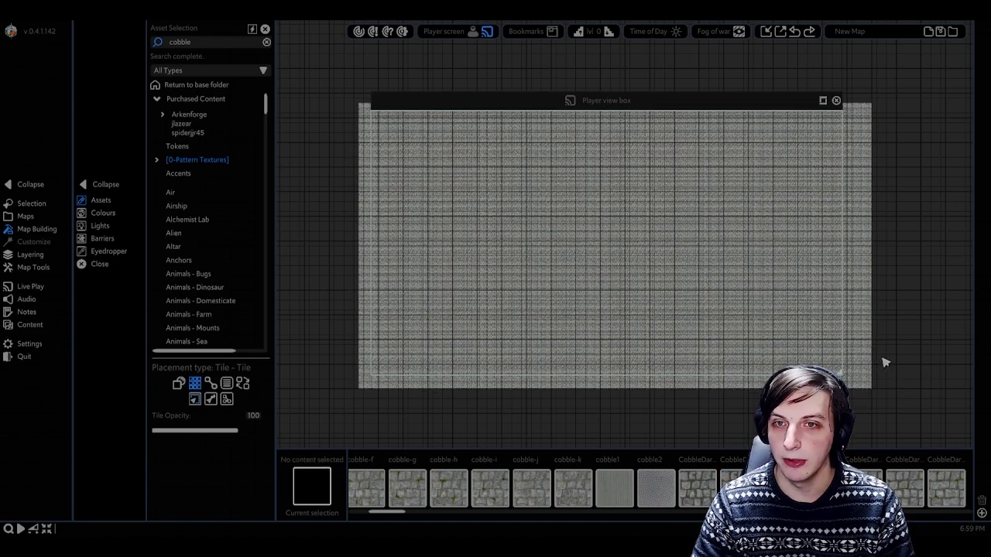
pyautogui.rightClick(887, 356)
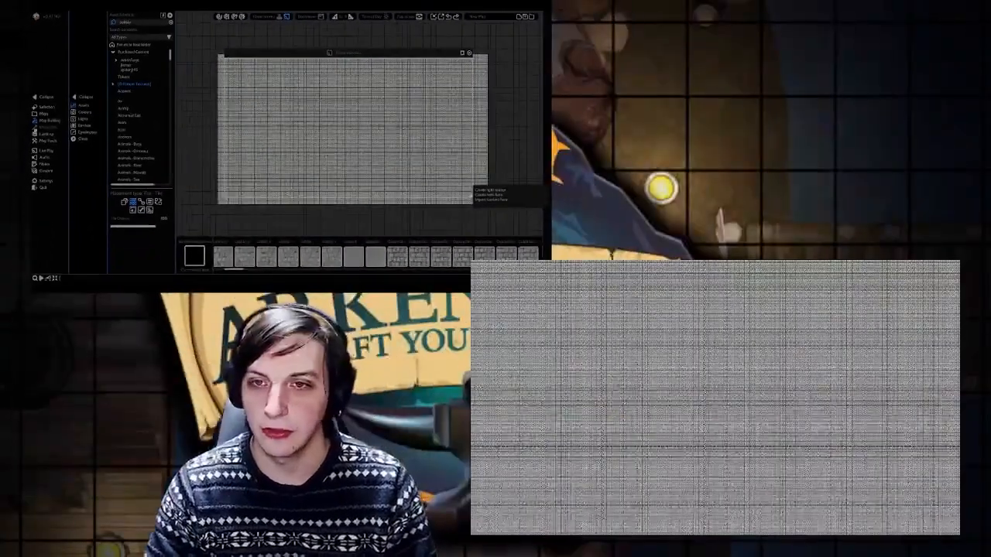
# Step: Examine the repeating pattern of the cobble floor from close up and far away, with the tile selected and deselected
pyautogui.moveTo(345, 116); pyautogui.dragTo(338, 103, button='middle')
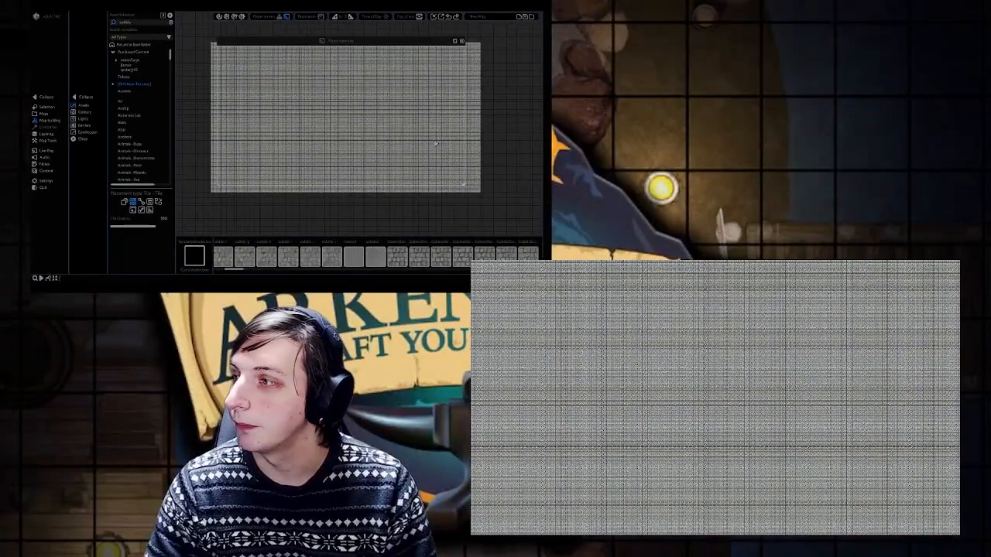
pyautogui.click(433, 120)
pyautogui.moveTo(298, 111); pyautogui.dragTo(299, 115, button='right')
pyautogui.click(299, 115)
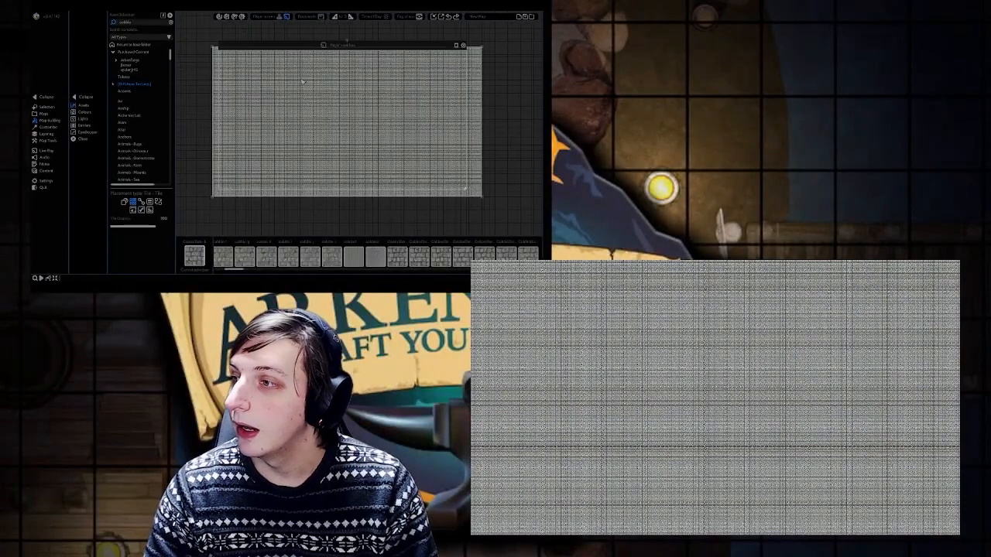
pyautogui.click(300, 115)
pyautogui.scroll(1, 305, 111)
pyautogui.moveTo(306, 110); pyautogui.dragTo(306, 115, button='middle')
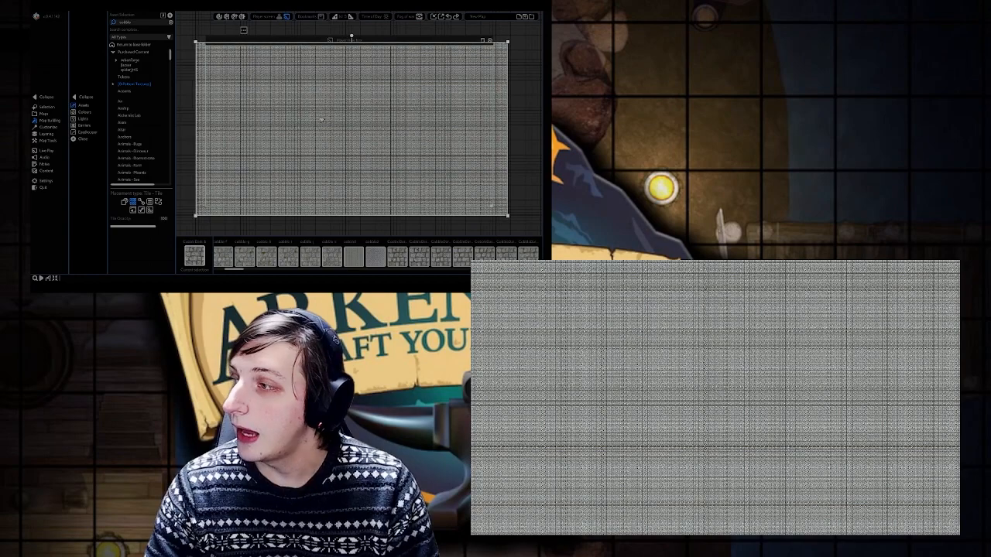
pyautogui.scroll(3, 325, 114)
pyautogui.scroll(3, 332, 113)
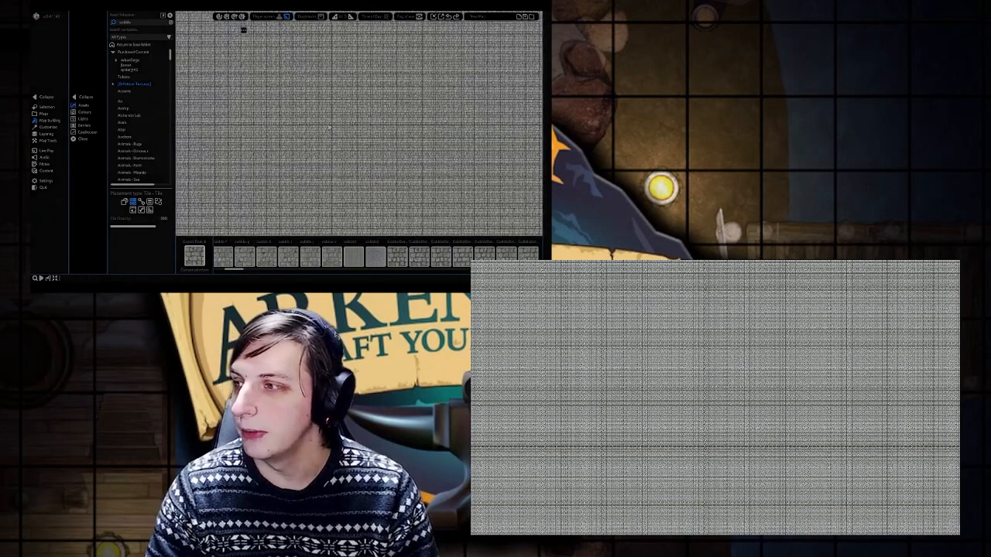
pyautogui.scroll(-5, 349, 121)
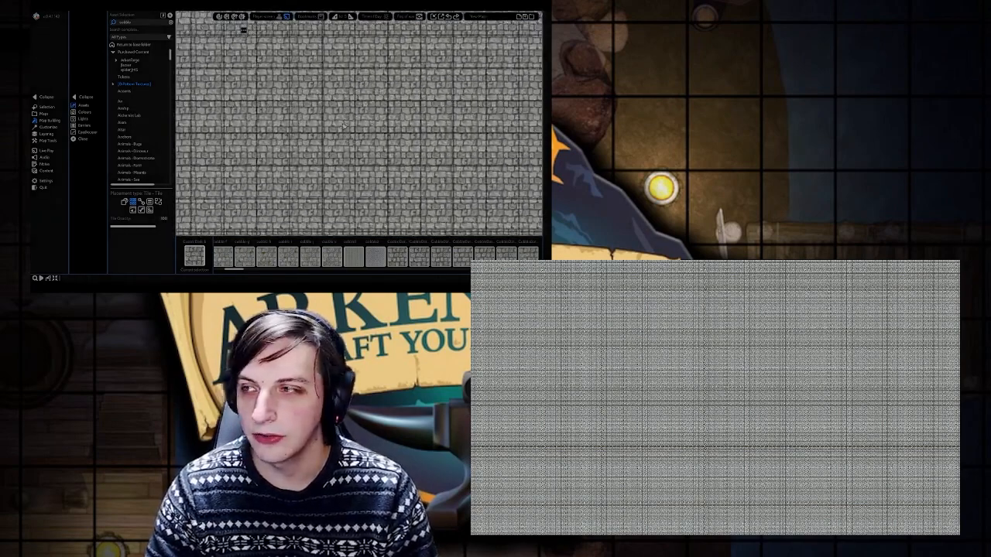
pyautogui.scroll(-2, 339, 136)
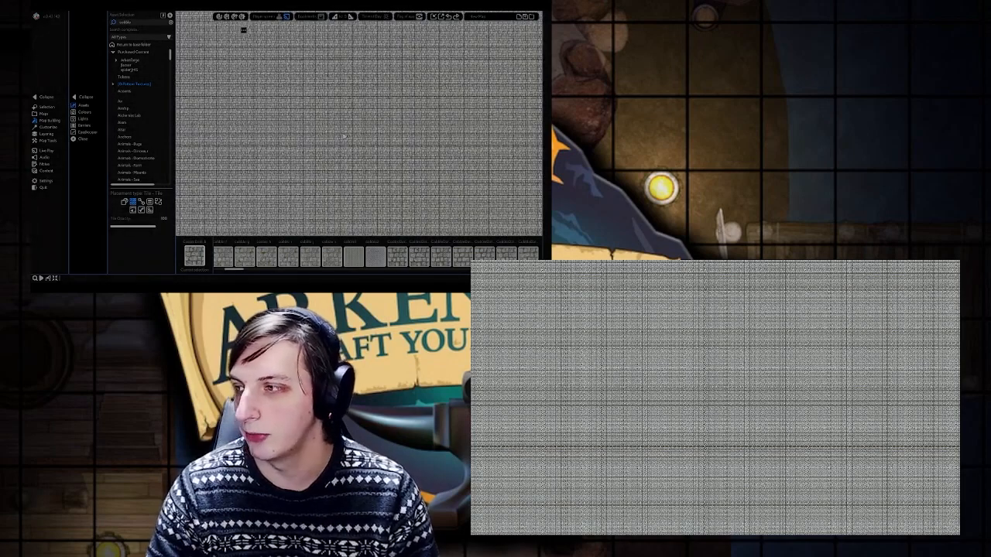
pyautogui.scroll(-3, 333, 133)
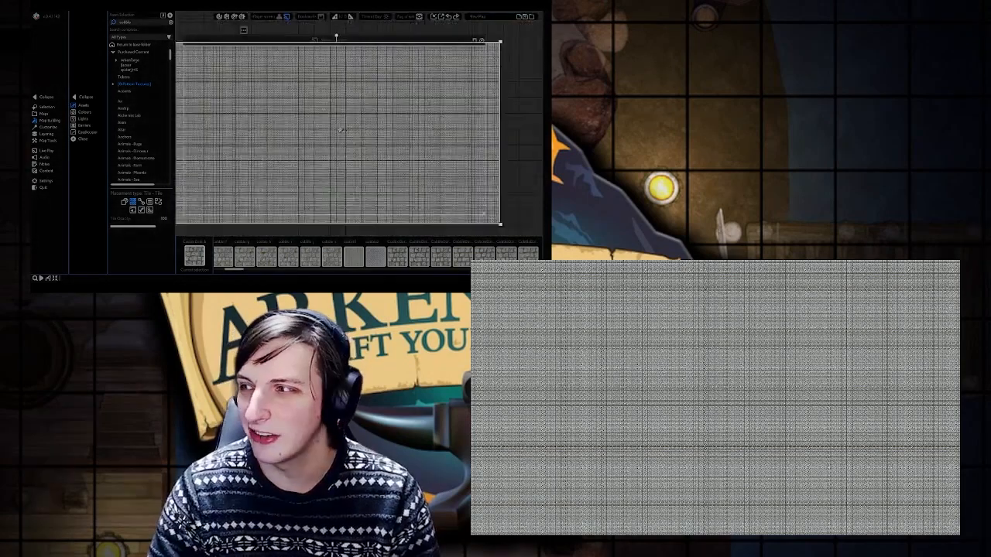
pyautogui.moveTo(408, 133); pyautogui.dragTo(423, 118, button='middle')
pyautogui.scroll(3, 280, 123)
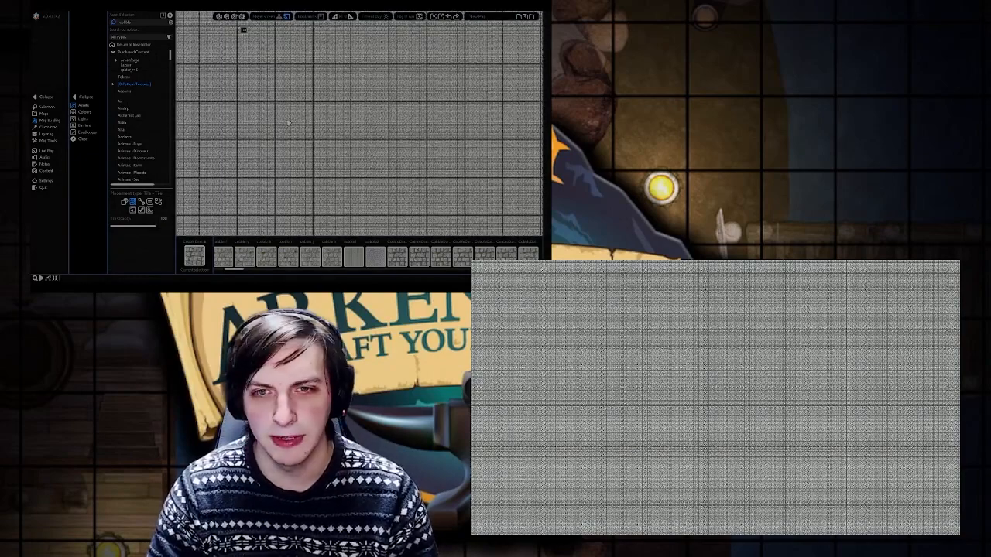
pyautogui.scroll(-3, 321, 151)
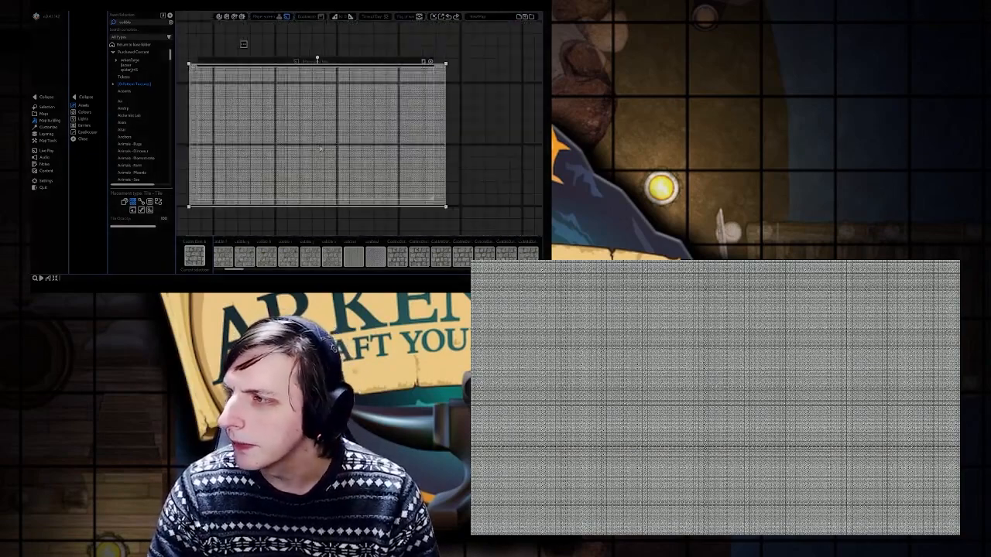
pyautogui.rightClick(304, 136)
pyautogui.click(265, 219)
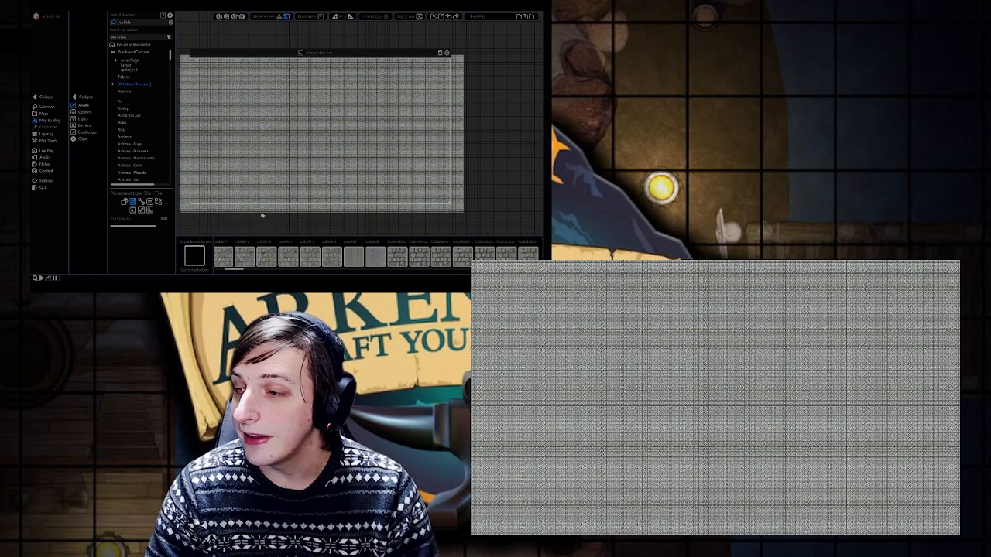
pyautogui.moveTo(264, 217); pyautogui.dragTo(283, 215, button='middle')
# Step: Customize the cobble floor tile with a texture scale of 6.35 and a texture rotation of 115
pyautogui.click(306, 143)
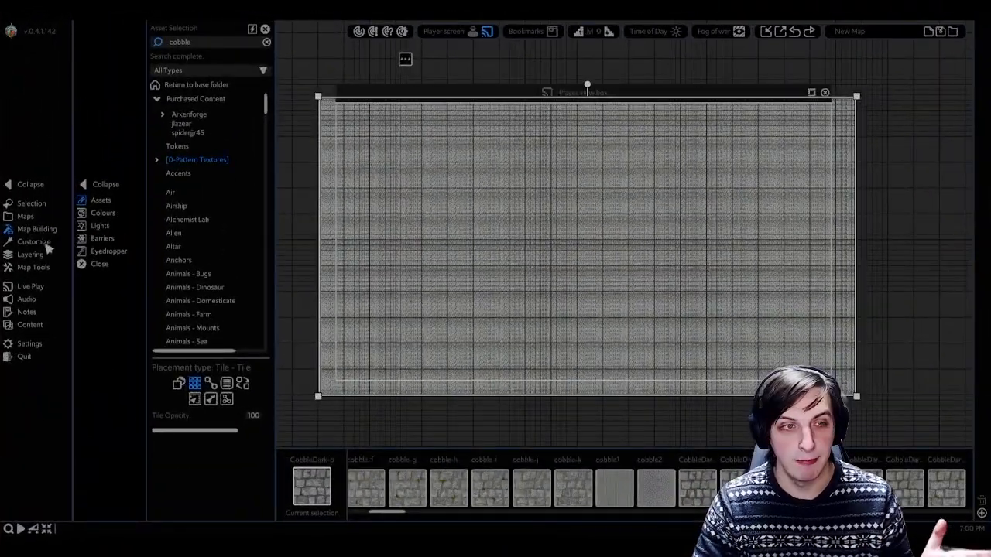
pyautogui.click(35, 242)
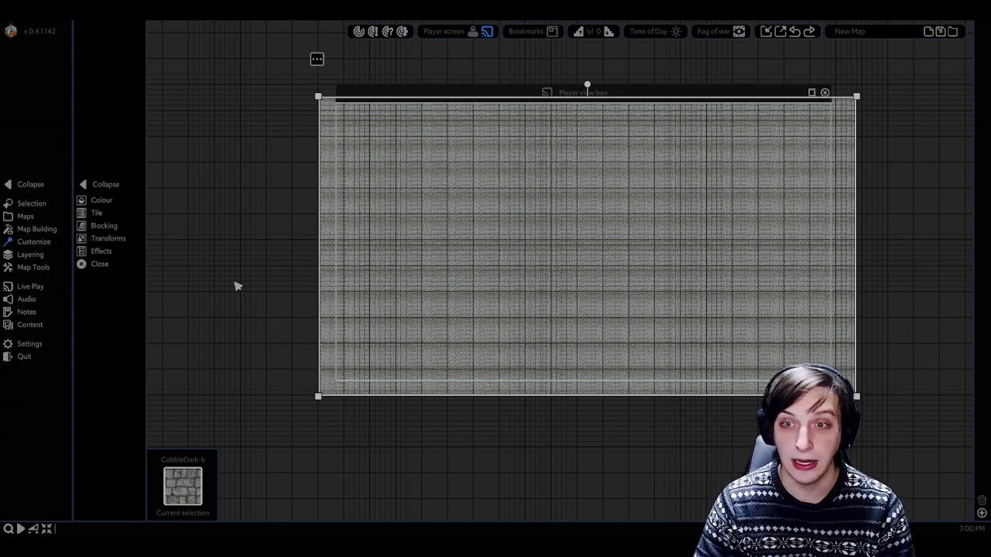
pyautogui.click(98, 216)
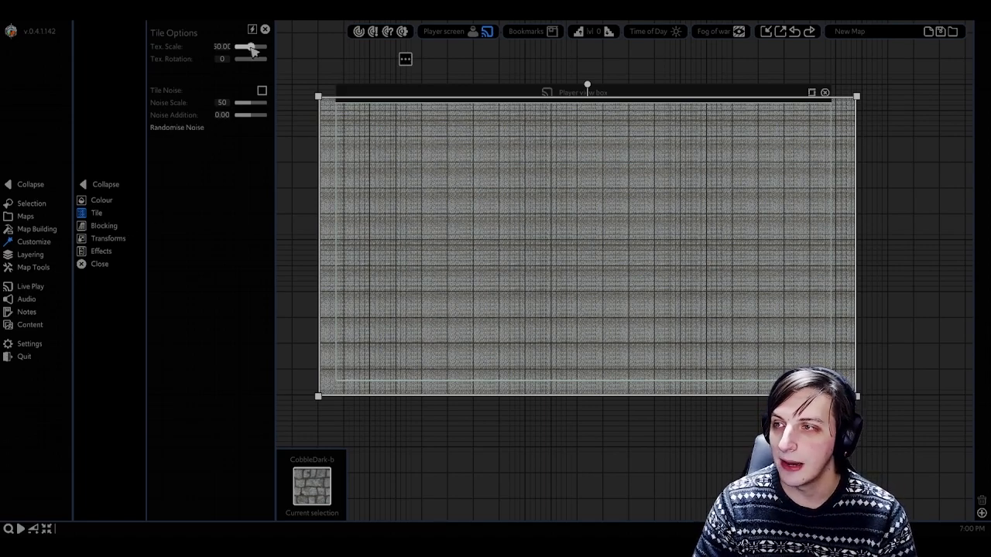
pyautogui.moveTo(251, 46)
pyautogui.mouseDown()
pyautogui.moveTo(237, 50)
pyautogui.moveTo(246, 60)
pyautogui.mouseUp()
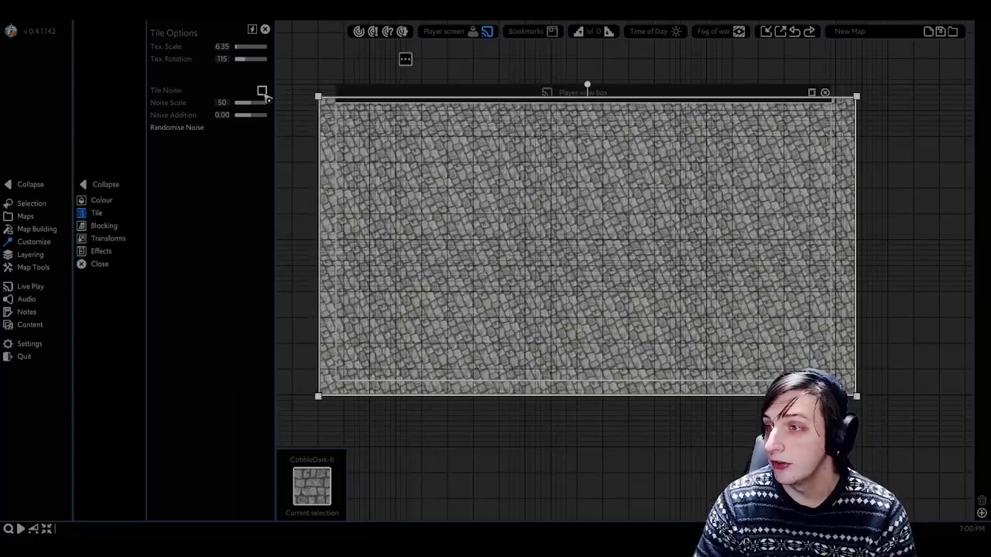
# Step: Enable tile noise on the cobble floor with a noise scale of 4, and nudge the floor slightly upward
pyautogui.click(262, 90)
pyautogui.moveTo(248, 107); pyautogui.dragTo(237, 104)
pyautogui.moveTo(710, 281); pyautogui.dragTo(715, 268)
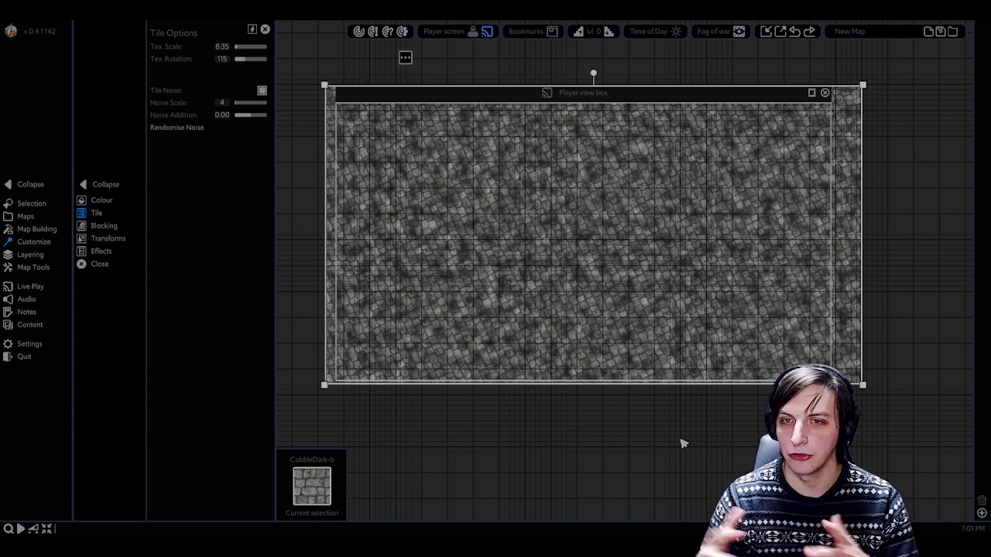
# Step: Compare the cobble floor with tile noise off and on, keep it on, and set the noise addition to 0.19
pyautogui.click(262, 92)
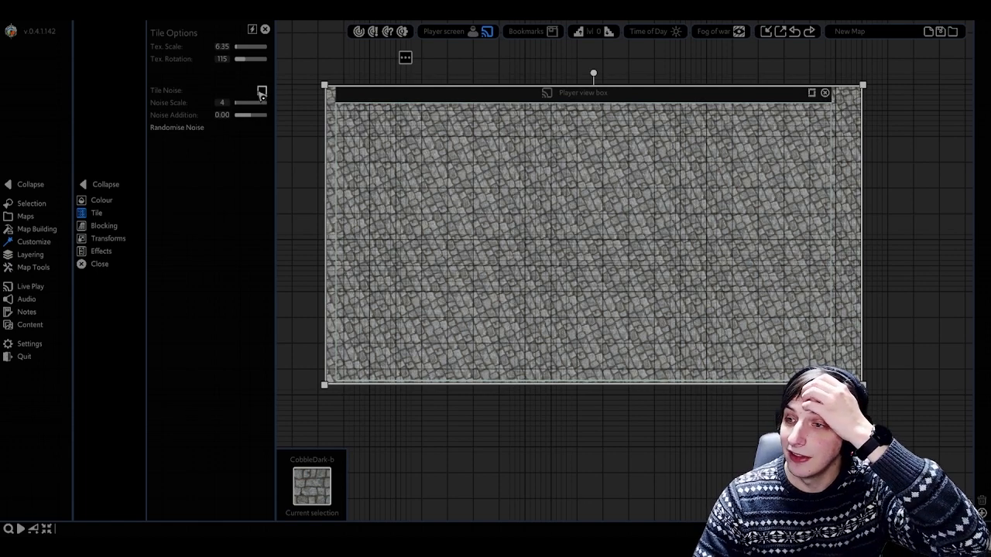
pyautogui.click(262, 91)
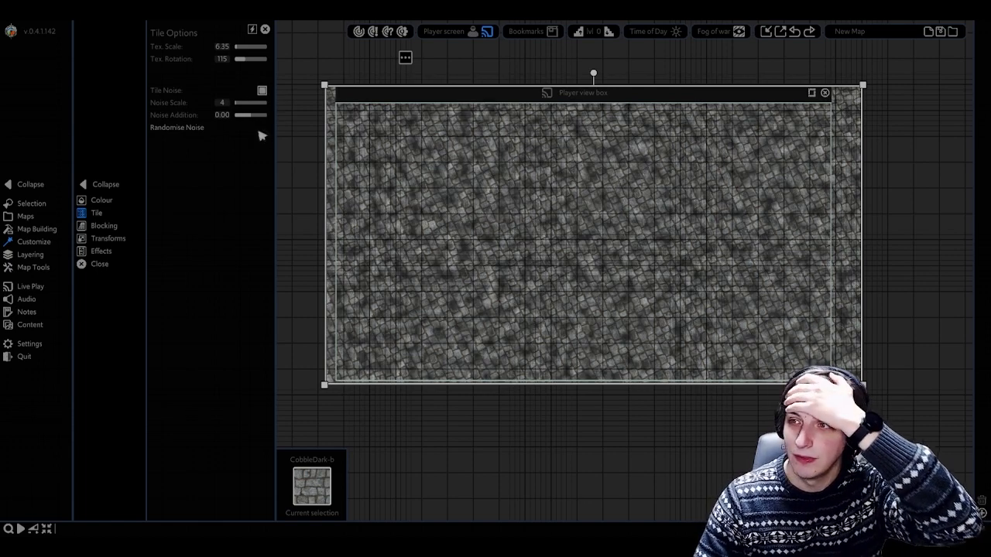
pyautogui.moveTo(250, 115); pyautogui.dragTo(255, 115)
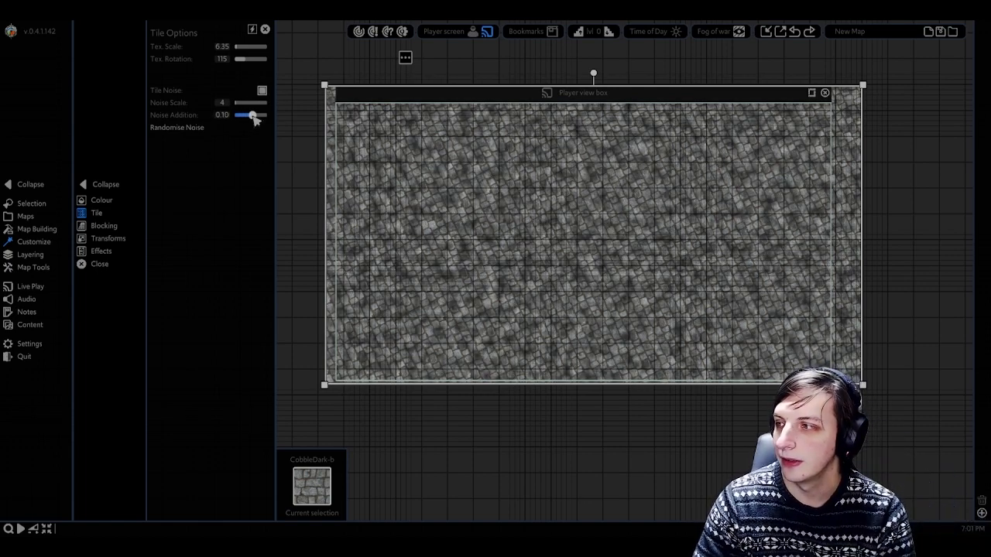
pyautogui.click(696, 399)
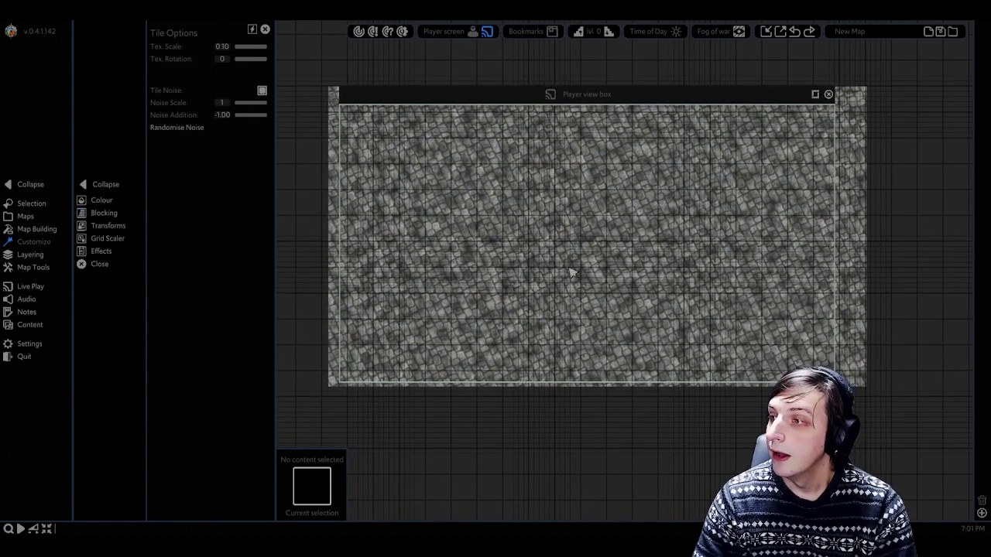
pyautogui.click(623, 209)
pyautogui.click(630, 406)
# Step: Set the cobble floor's saturation to 48 and brightness to 52 in its colour options
pyautogui.scroll(3, 643, 341)
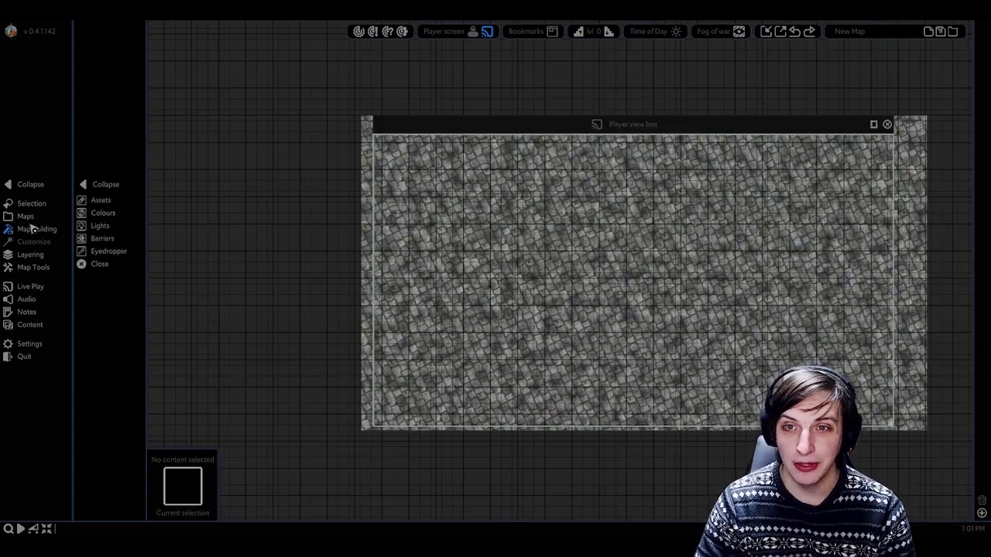
pyautogui.scroll(5, 536, 264)
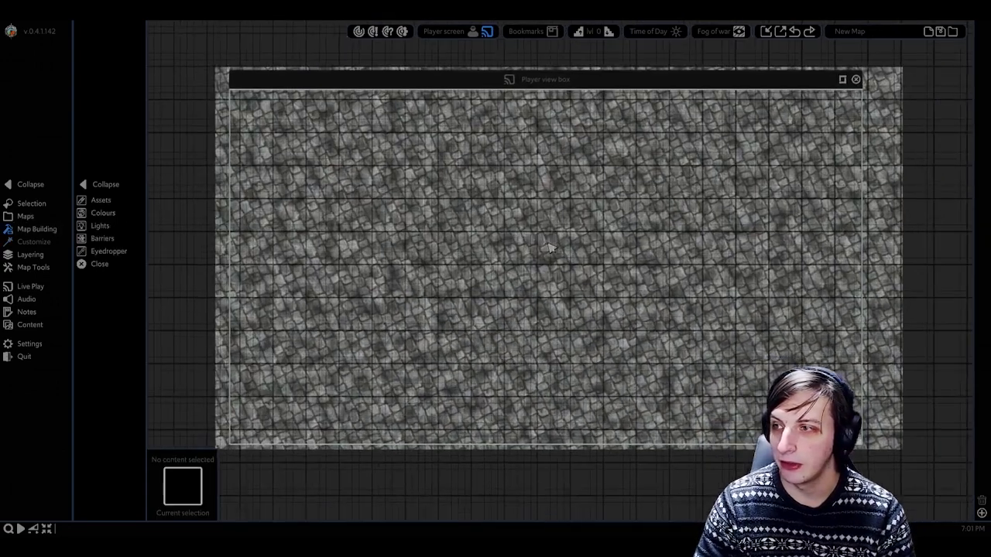
pyautogui.scroll(-1, 536, 264)
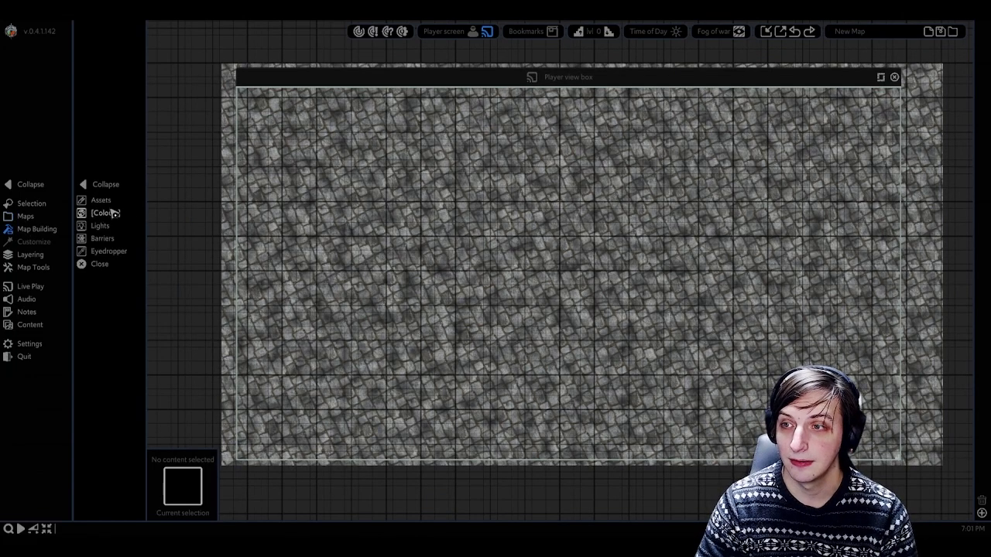
pyautogui.scroll(-2, 563, 242)
pyautogui.click(563, 242)
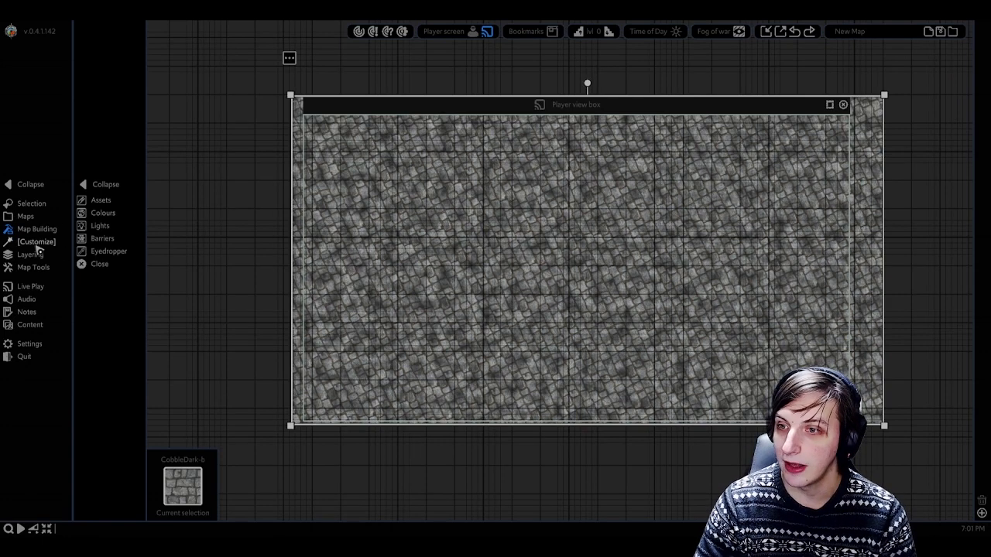
pyautogui.moveTo(36, 243)
pyautogui.click(105, 203)
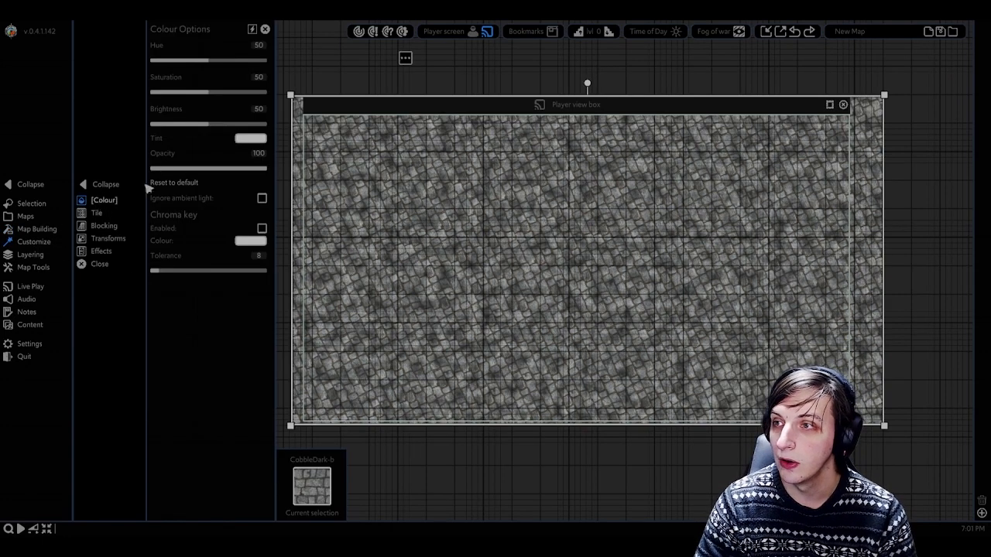
pyautogui.moveTo(209, 62); pyautogui.dragTo(206, 96)
# Step: Try a dark tint on the cobble floor and return the tint to white
pyautogui.click(252, 140)
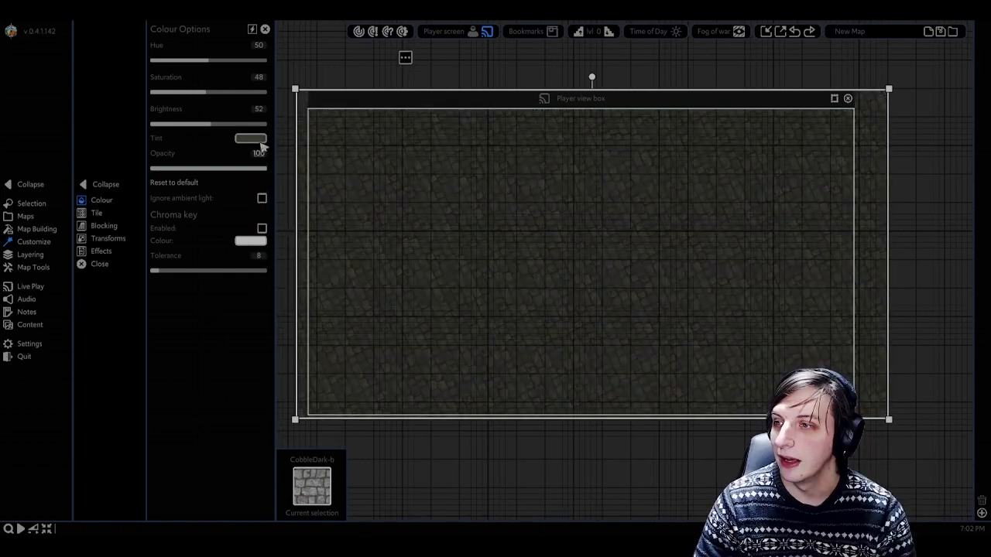
pyautogui.click(259, 141)
pyautogui.moveTo(359, 225); pyautogui.dragTo(368, 268)
pyautogui.click(425, 147)
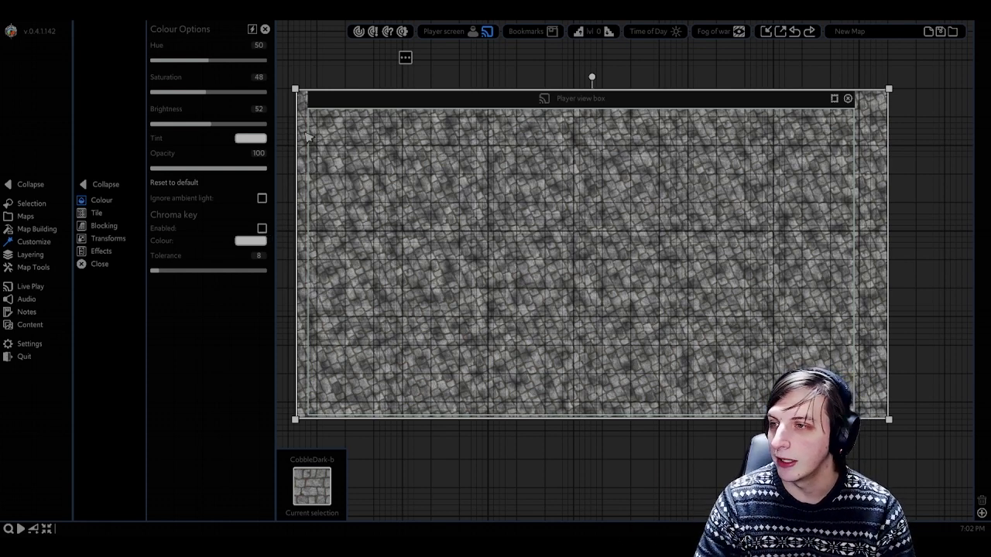
# Step: Turn off tile noise on the cobble floor, return to its colour options, and inspect the plain texture up close
pyautogui.click(97, 213)
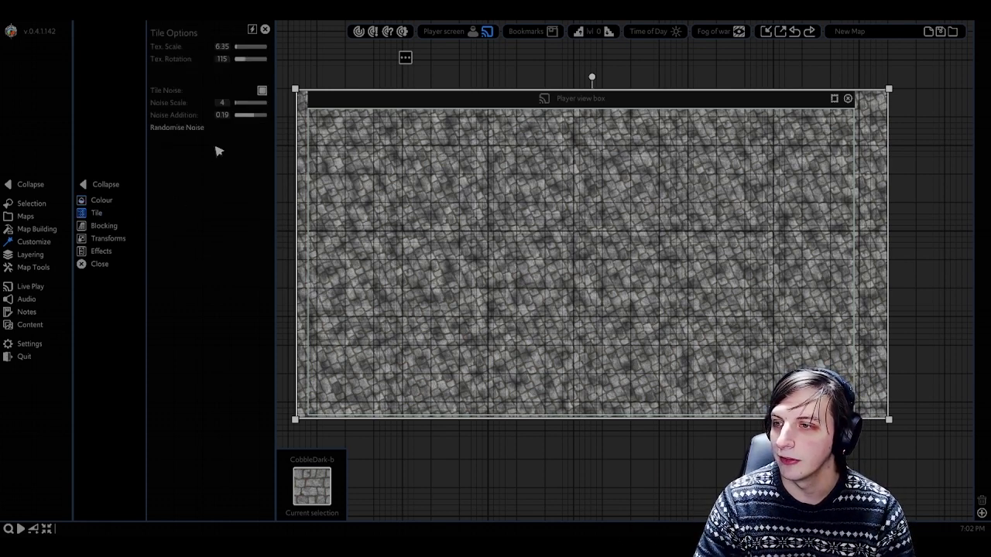
pyautogui.click(263, 88)
pyautogui.click(102, 200)
pyautogui.scroll(10, 539, 244)
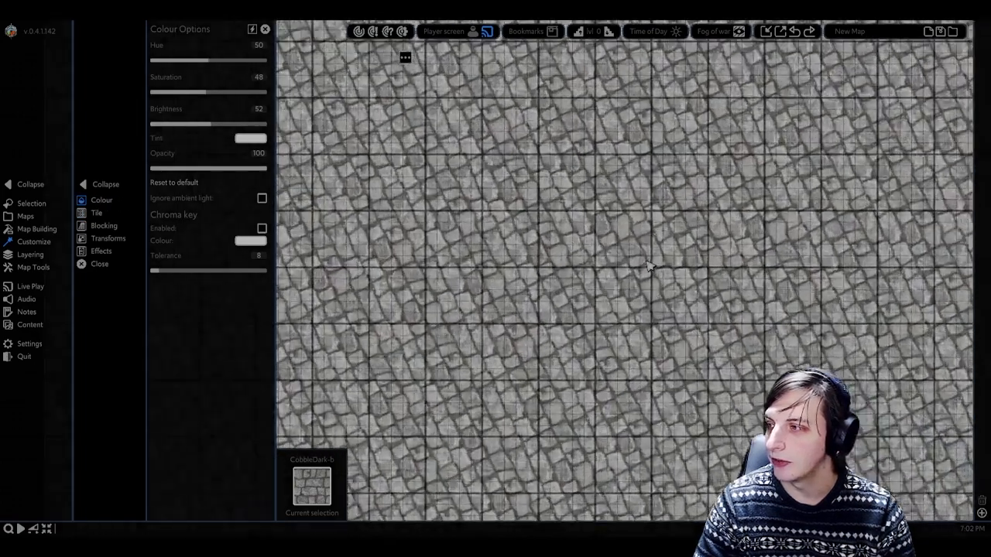
pyautogui.scroll(-2, 544, 244)
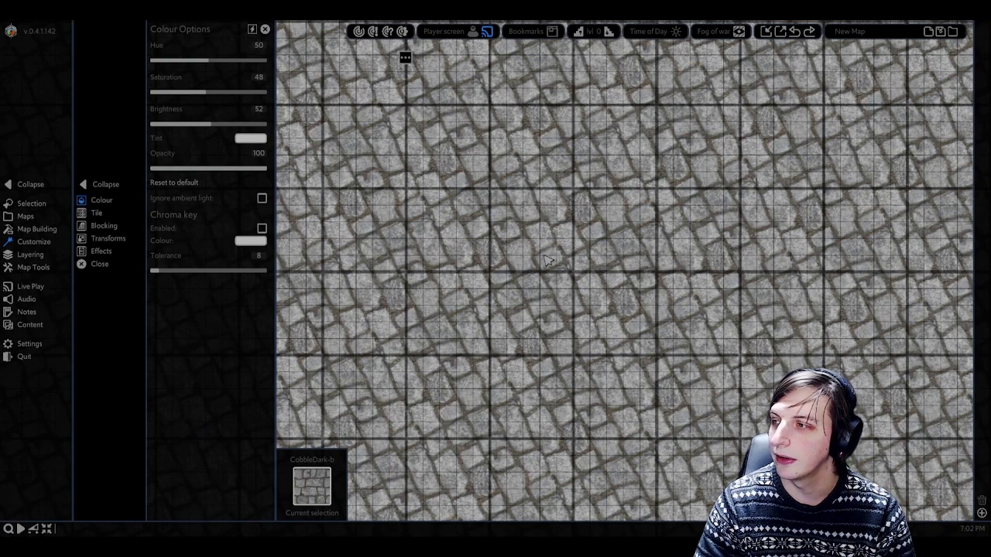
pyautogui.scroll(-2, 542, 263)
pyautogui.scroll(-1, 513, 257)
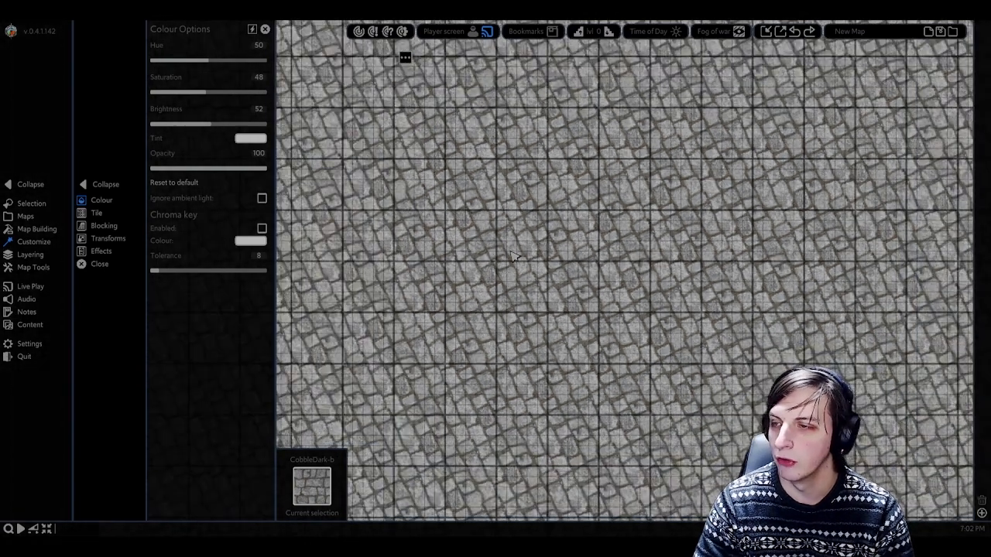
pyautogui.scroll(1, 512, 257)
pyautogui.scroll(1, 572, 244)
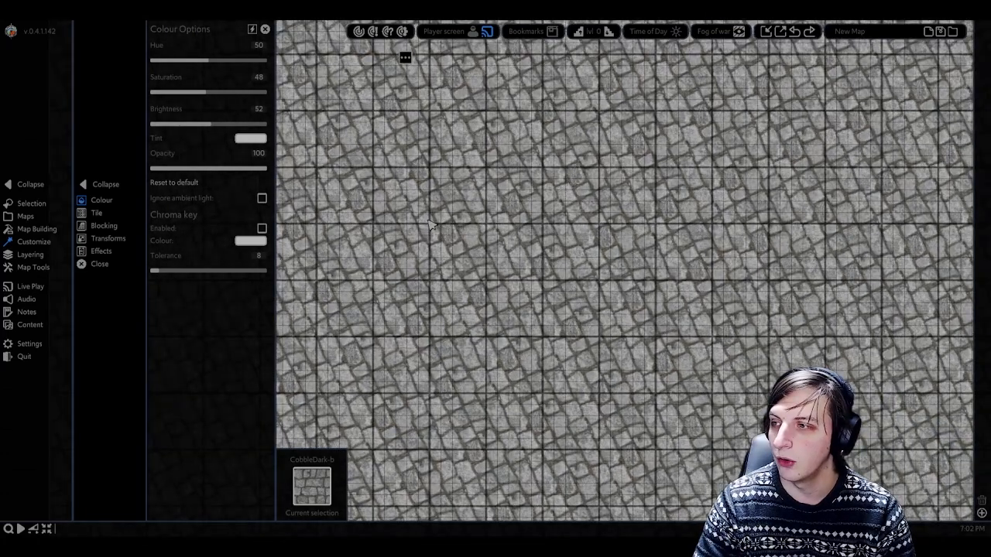
pyautogui.click(96, 213)
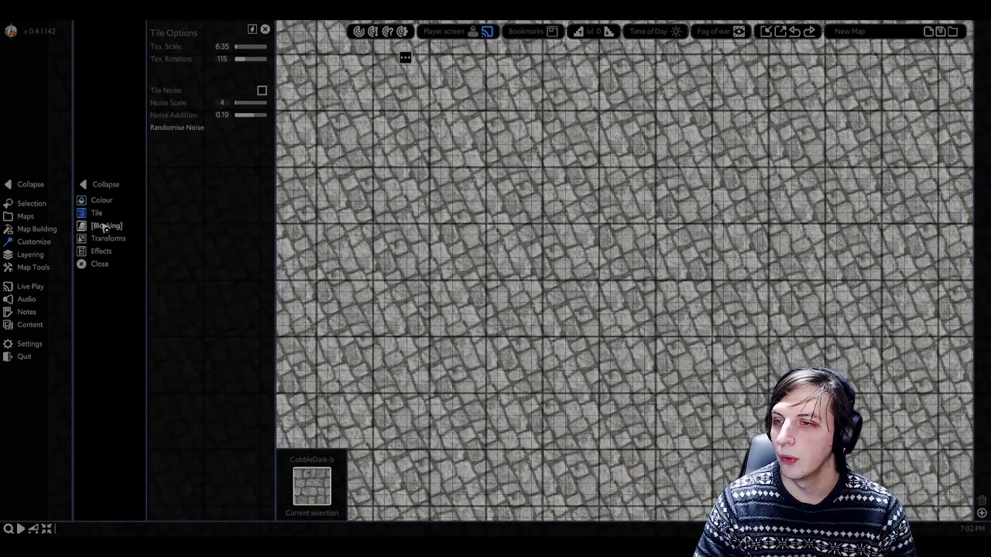
pyautogui.click(101, 200)
# Step: Enable the chroma key on the cobble floor, trying a purple key colour before settling on light grey d0d0d0
pyautogui.click(262, 228)
pyautogui.click(260, 241)
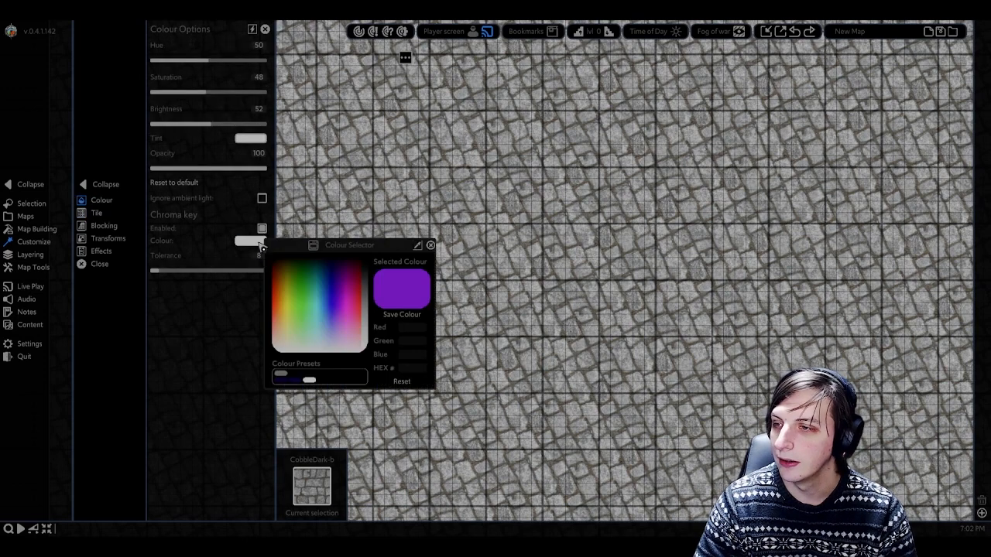
pyautogui.moveTo(349, 285); pyautogui.dragTo(336, 313)
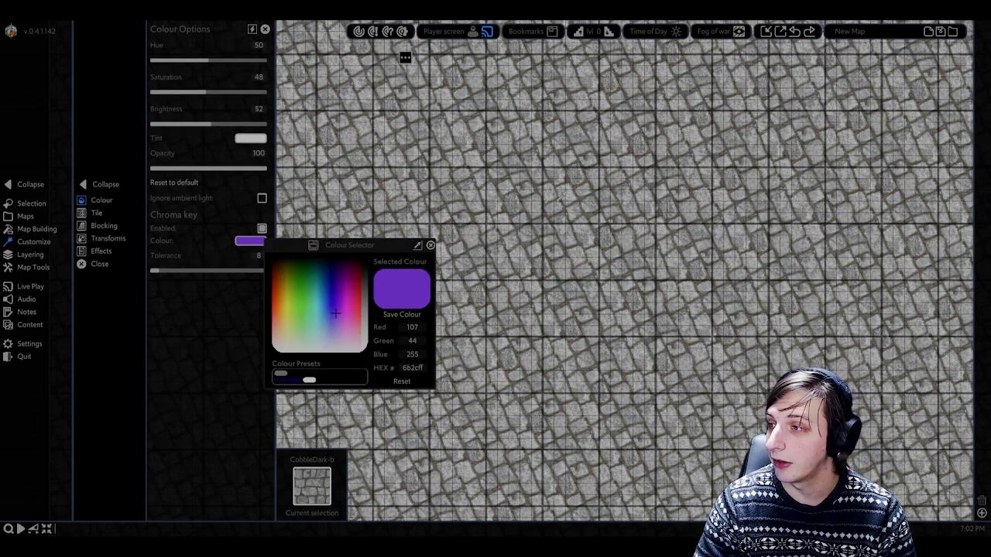
pyautogui.scroll(3, 558, 198)
pyautogui.click(576, 182)
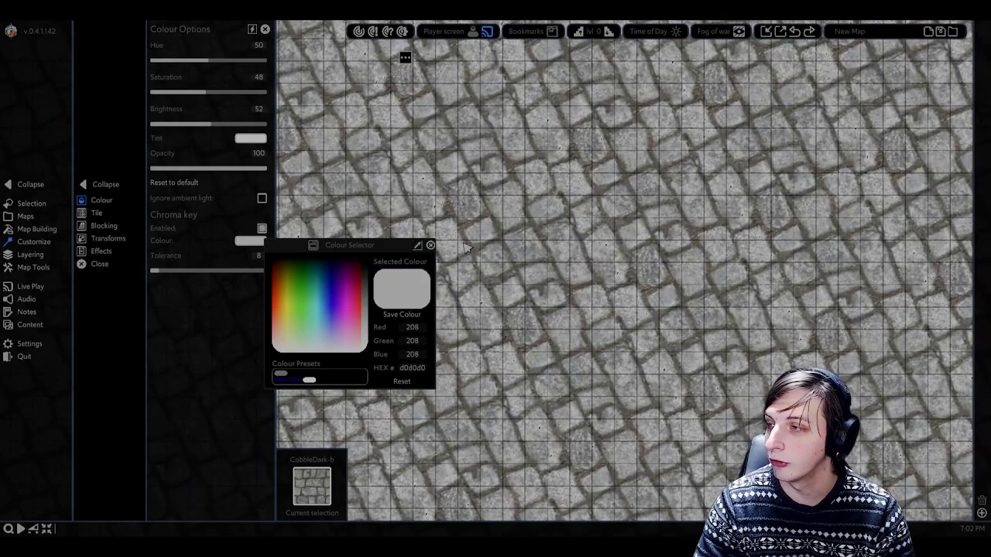
pyautogui.click(430, 246)
# Step: Raise the cobble floor's chroma key tolerance to 50 and inspect the effect across the whole floor
pyautogui.scroll(-5, 434, 248)
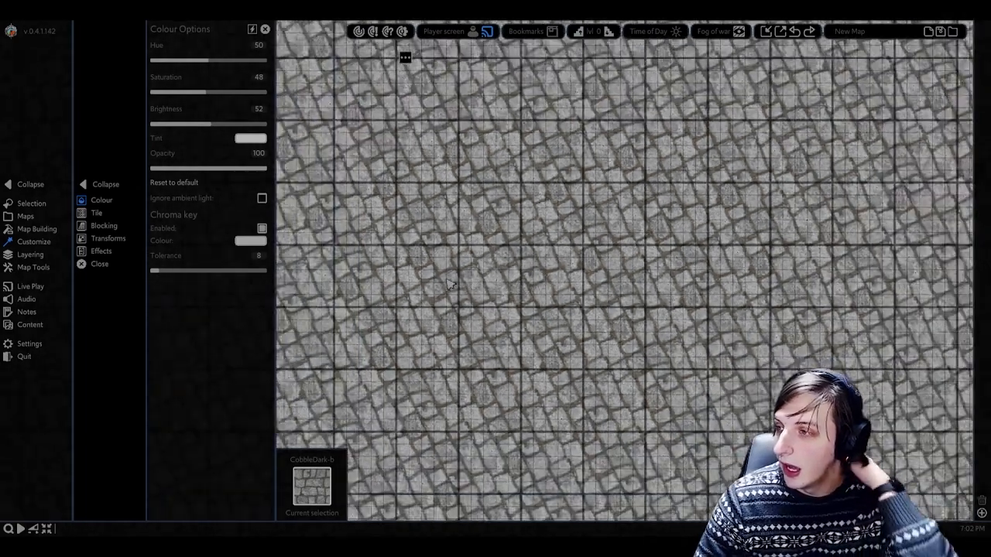
pyautogui.moveTo(159, 272); pyautogui.dragTo(212, 277)
pyautogui.scroll(-5, 409, 243)
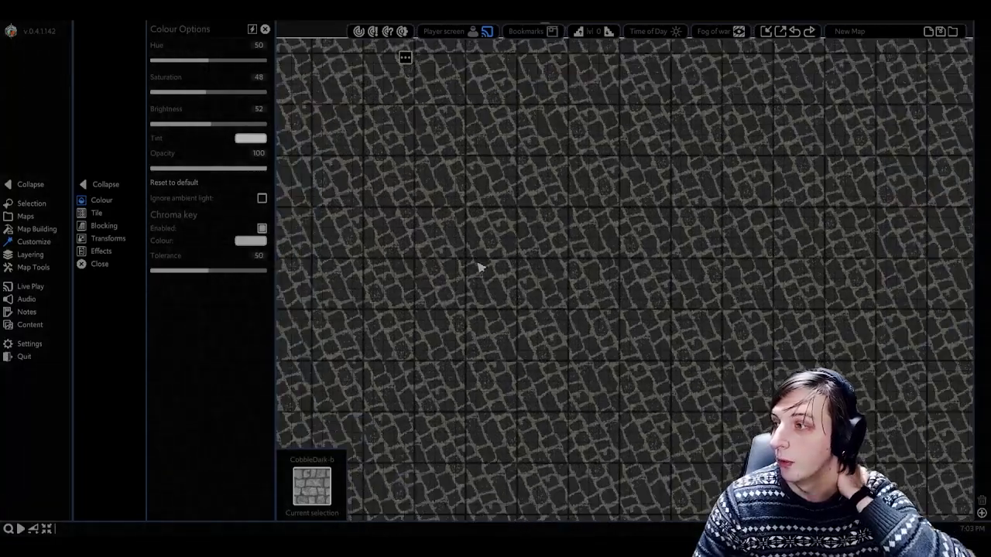
pyautogui.scroll(5, 570, 336)
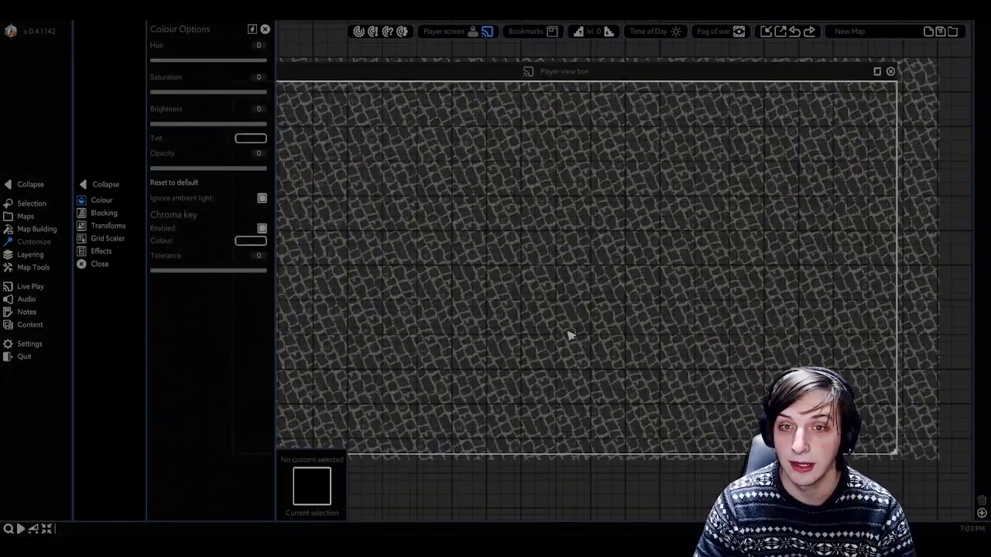
pyautogui.scroll(-4, 611, 256)
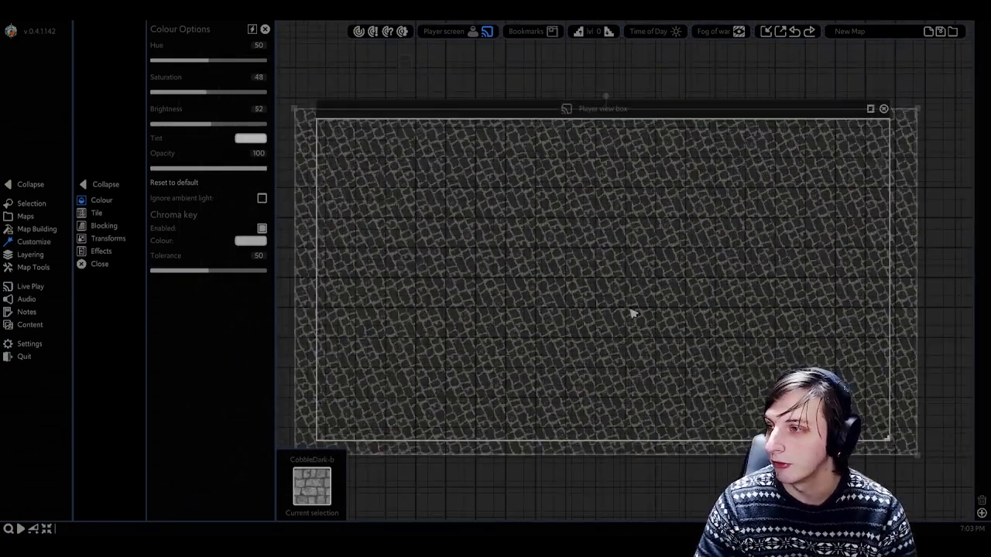
pyautogui.scroll(3, 621, 312)
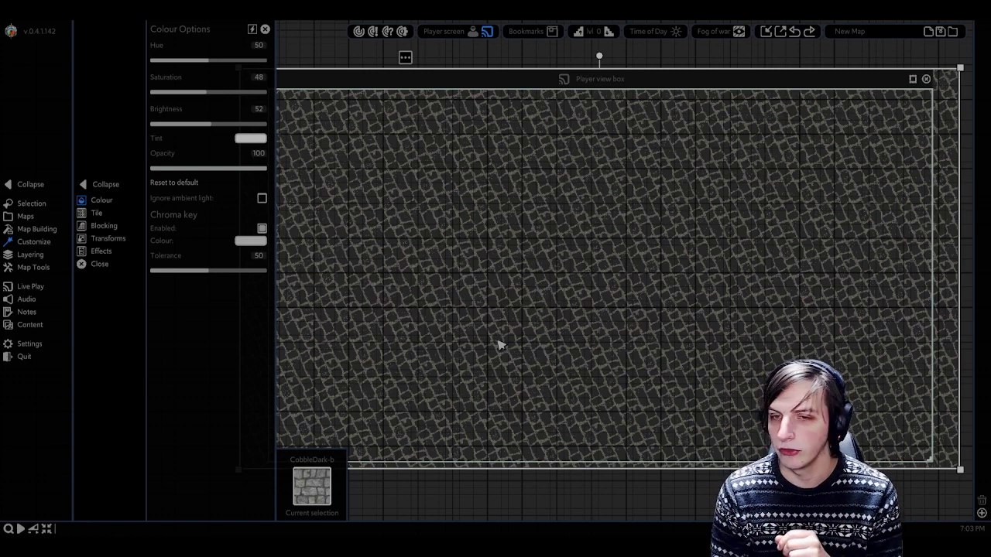
# Step: Turn off the chroma key on the cobble floor, then deselect and reselect the floor
pyautogui.click(262, 228)
pyautogui.click(559, 484)
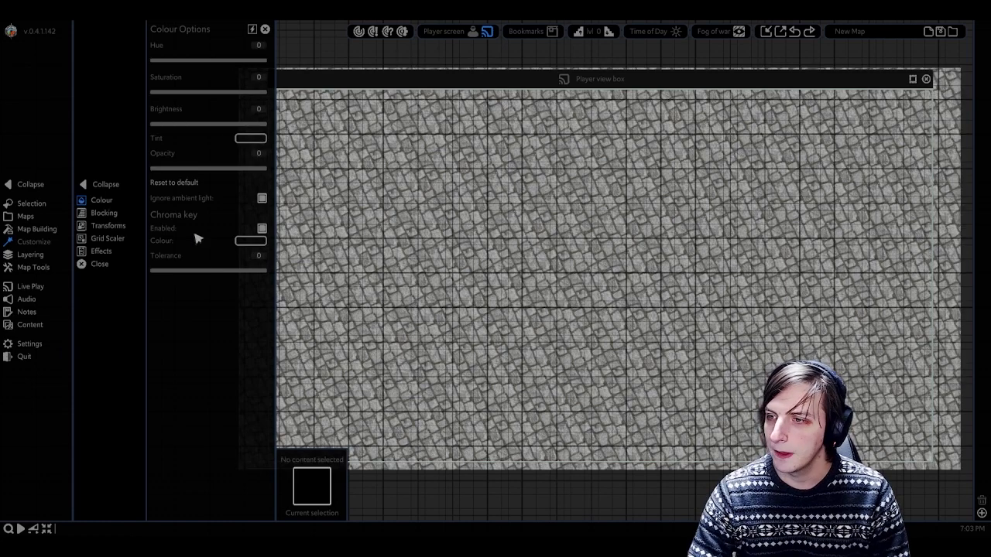
pyautogui.click(334, 250)
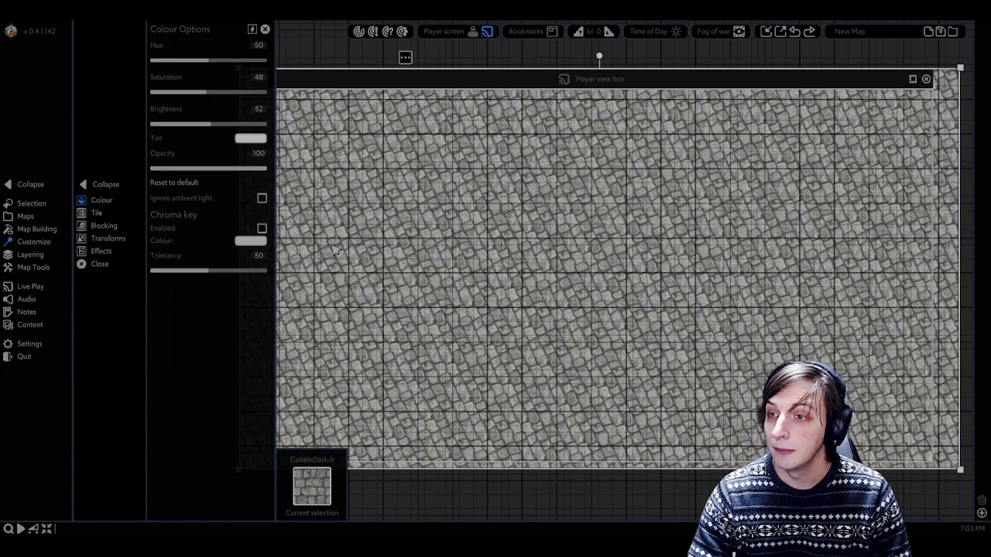
pyautogui.click(98, 215)
pyautogui.click(98, 203)
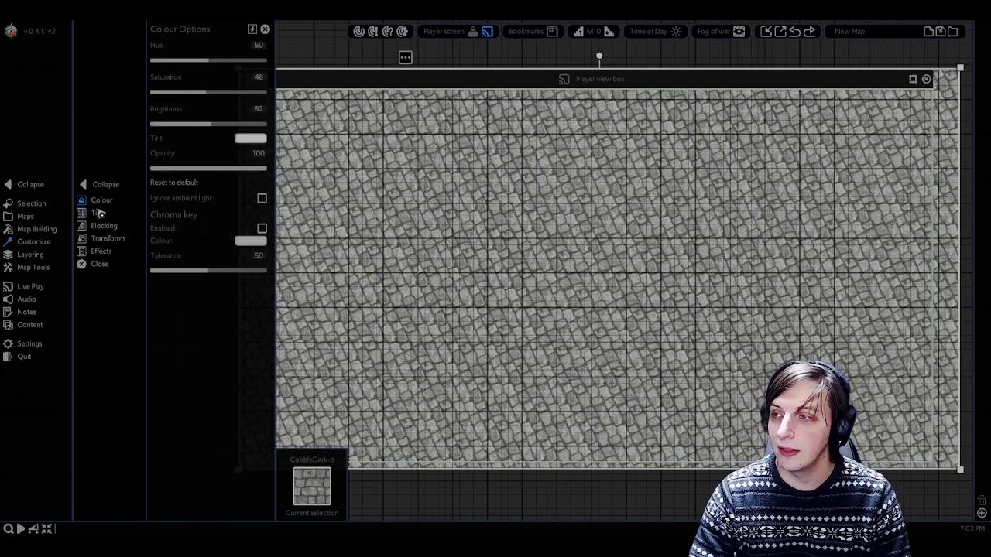
pyautogui.click(98, 213)
pyautogui.click(101, 202)
pyautogui.moveTo(599, 276); pyautogui.dragTo(630, 269, button='middle')
pyautogui.scroll(-1, 615, 277)
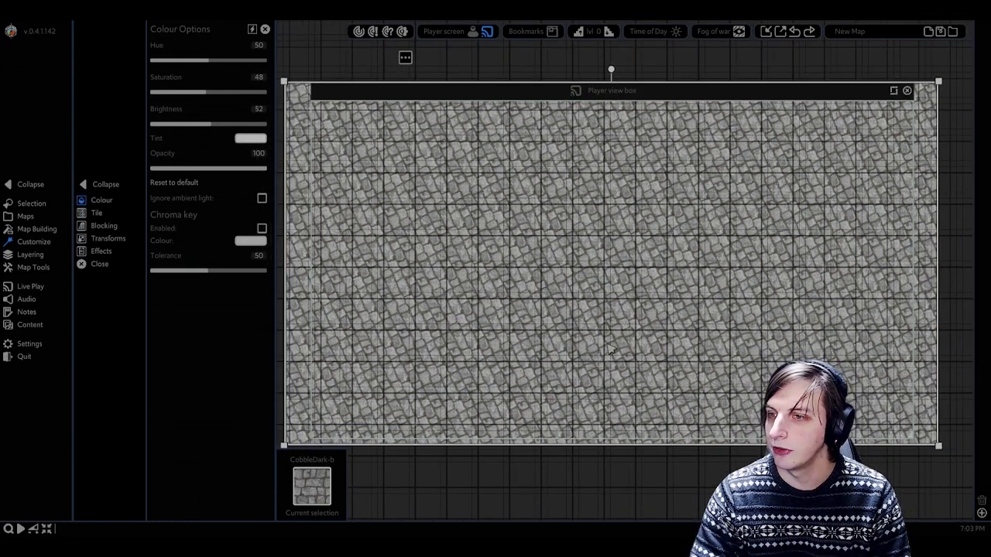
pyautogui.moveTo(567, 179)
pyautogui.mouseDown(button='middle')
pyautogui.moveTo(548, 161)
pyautogui.moveTo(566, 178)
pyautogui.mouseUp(button='middle')
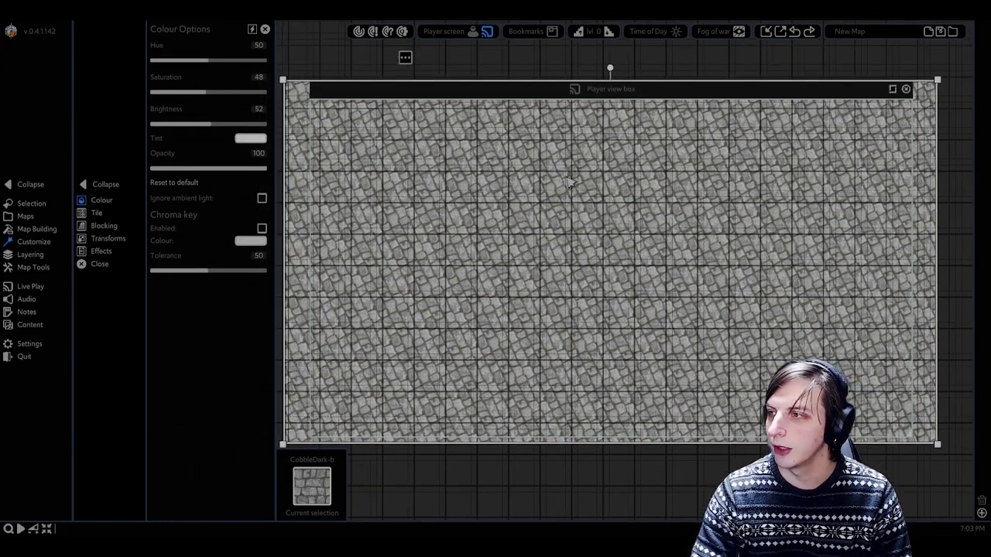
# Step: Open the map building assets and search them for "plank"
pyautogui.click(39, 229)
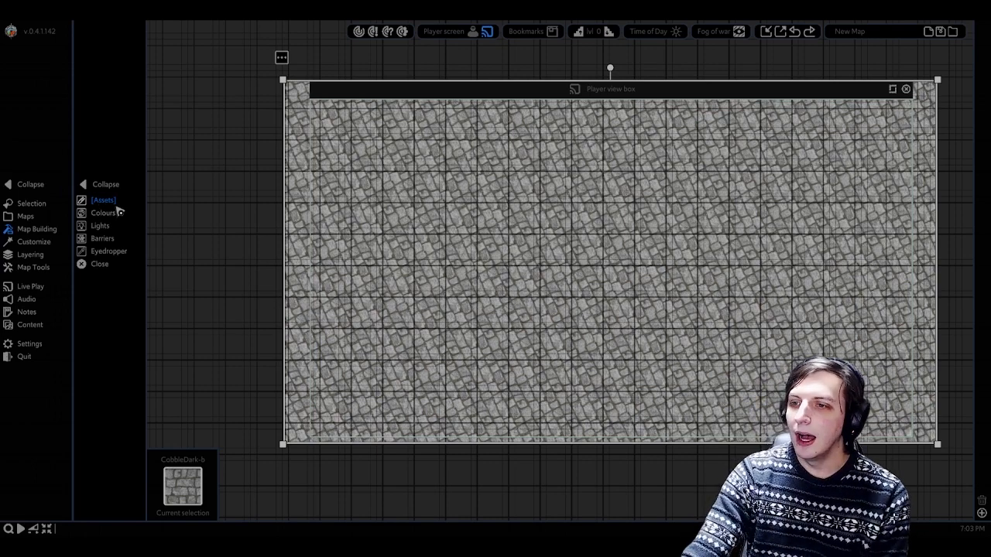
pyautogui.click(103, 199)
pyautogui.click(195, 41)
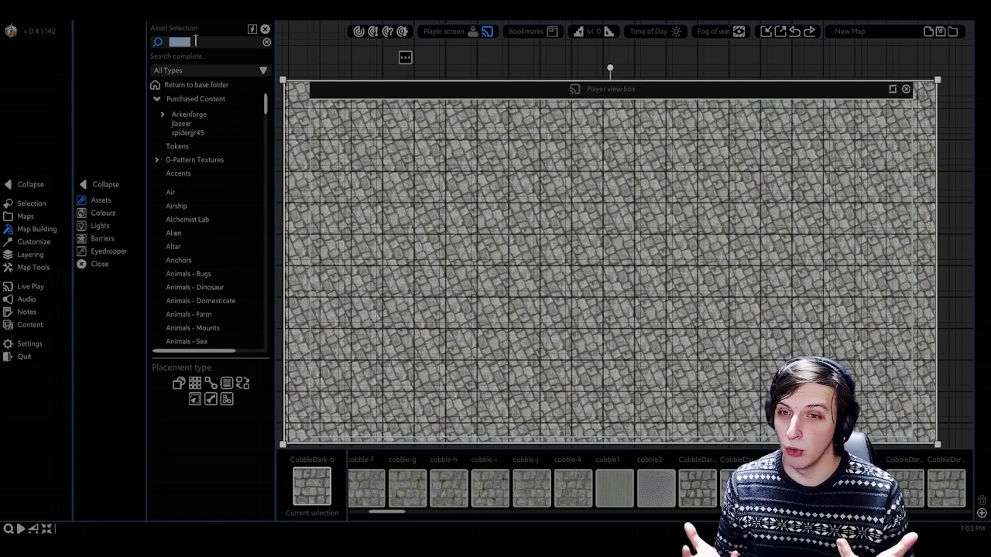
pyautogui.write('plank')
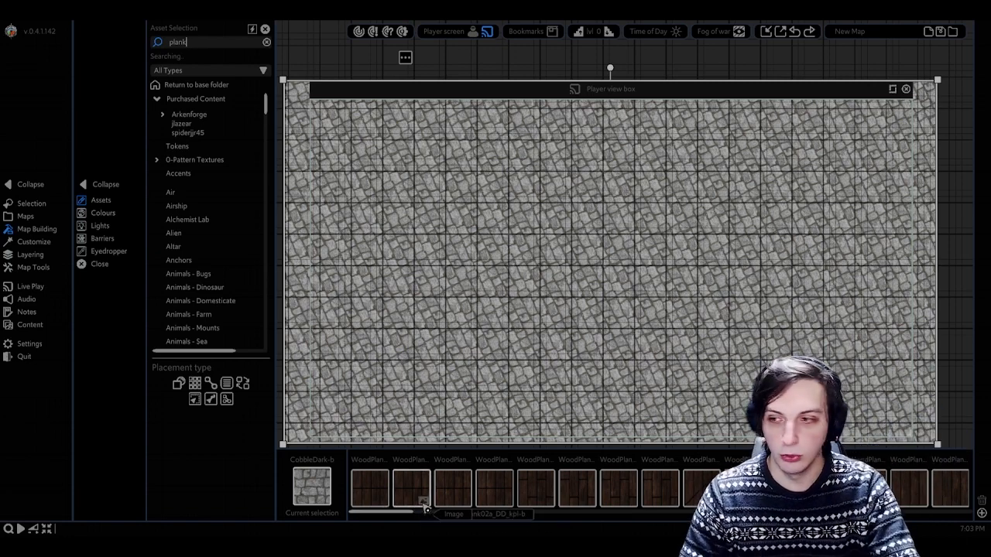
# Step: Browse the plank textures and choose the dark Wood_Plank_01_DD texture for placement
pyautogui.moveTo(385, 511); pyautogui.dragTo(534, 518)
pyautogui.click(719, 486)
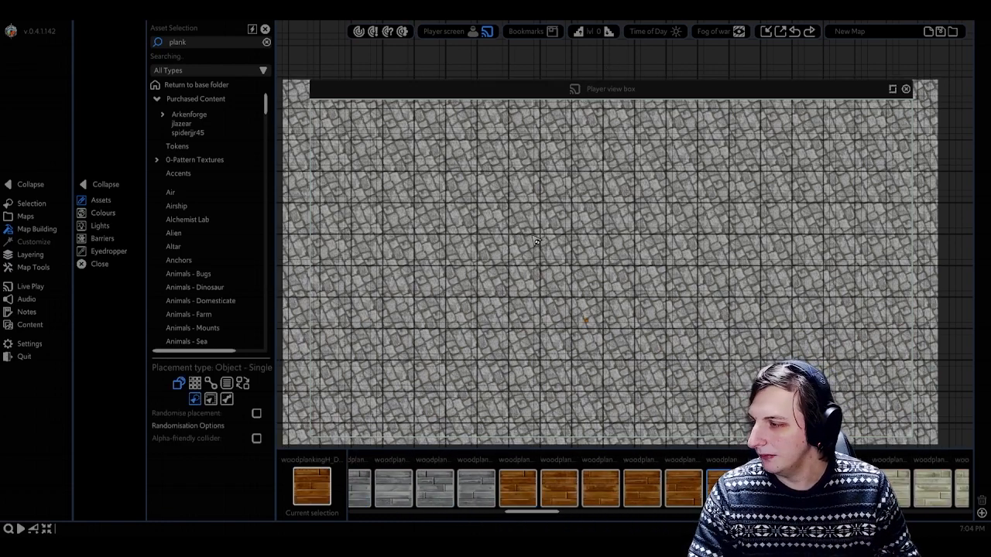
pyautogui.scroll(2, 537, 266)
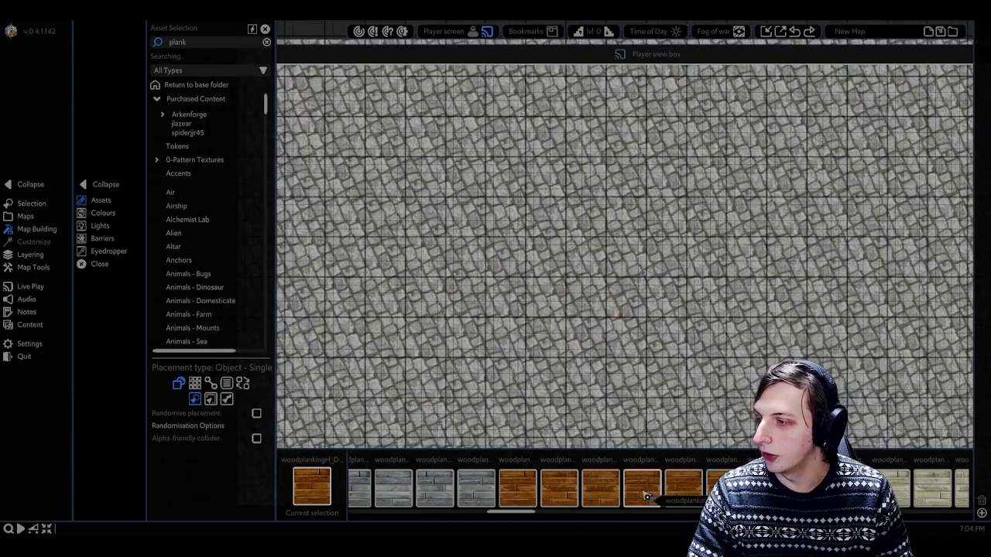
pyautogui.moveTo(508, 515); pyautogui.dragTo(762, 511)
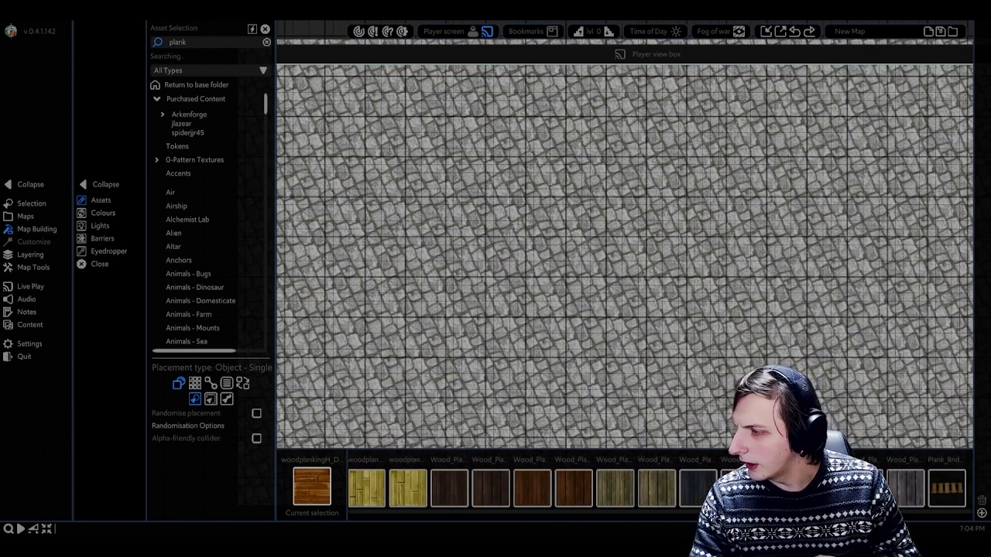
pyautogui.click(449, 486)
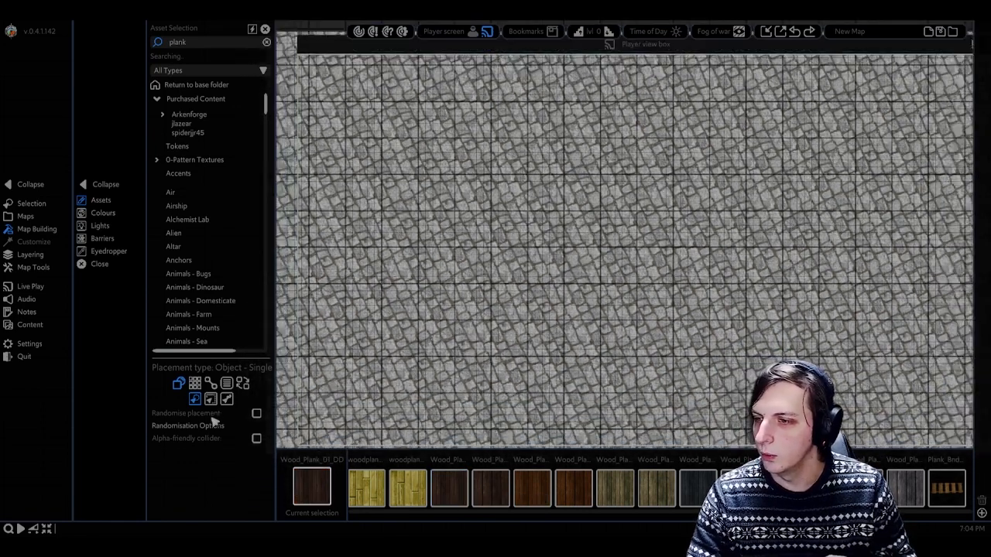
# Step: Try a rectangular Wood_Plank_01_DD floor over the cobbles using Tile placement, and undo it
pyautogui.click(195, 383)
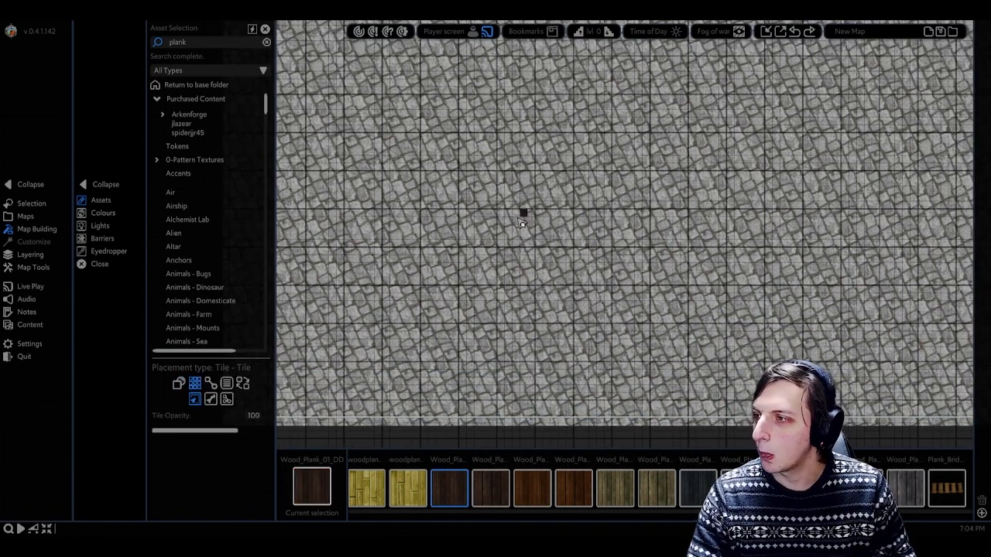
pyautogui.moveTo(519, 219); pyautogui.dragTo(516, 295, button='middle')
pyautogui.moveTo(522, 240); pyautogui.dragTo(496, 287, button='middle')
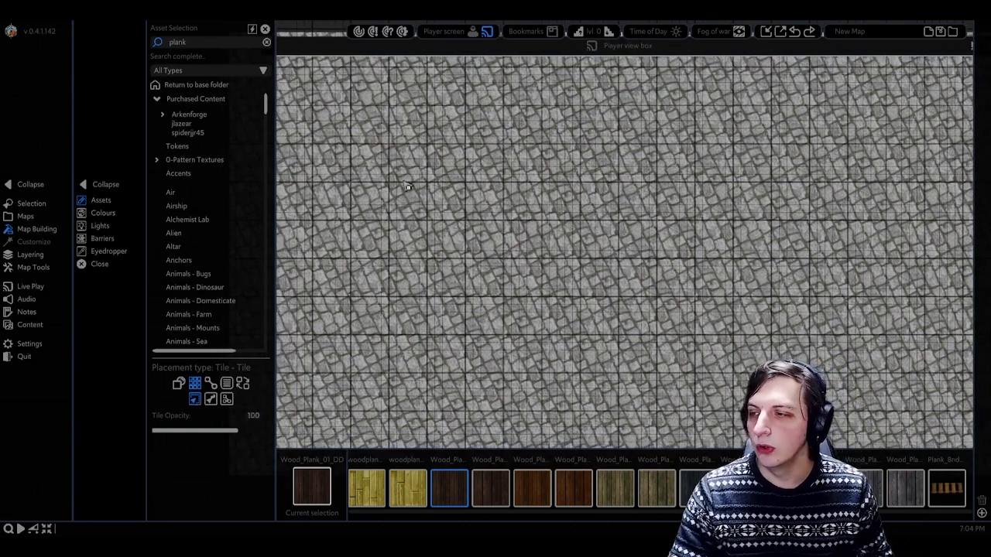
pyautogui.moveTo(358, 98); pyautogui.dragTo(769, 302)
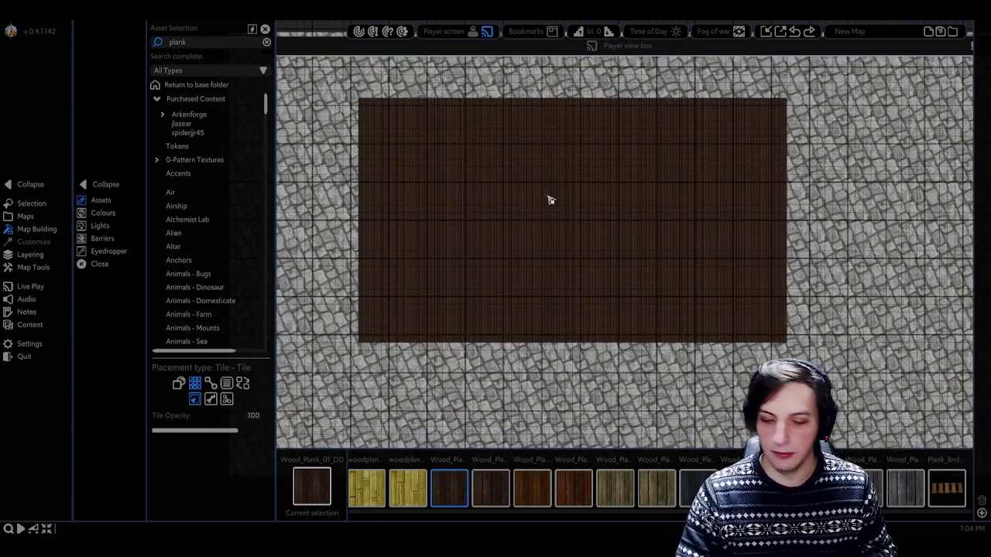
pyautogui.hotkey('ctrl', 'z')
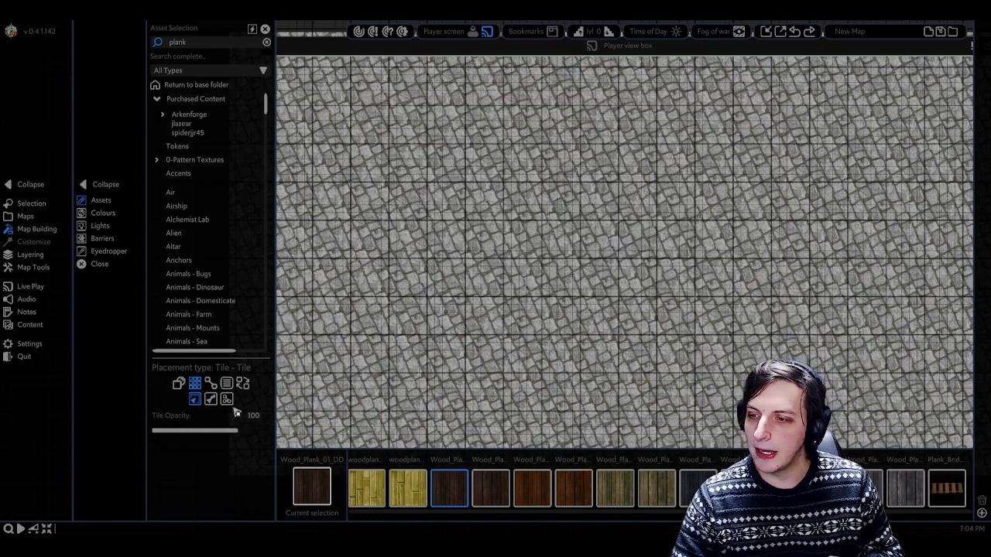
# Step: Set the placement type for the Wood_Plank_01_DD texture to Tile - Polygon
pyautogui.click(227, 399)
pyautogui.scroll(-1, 471, 296)
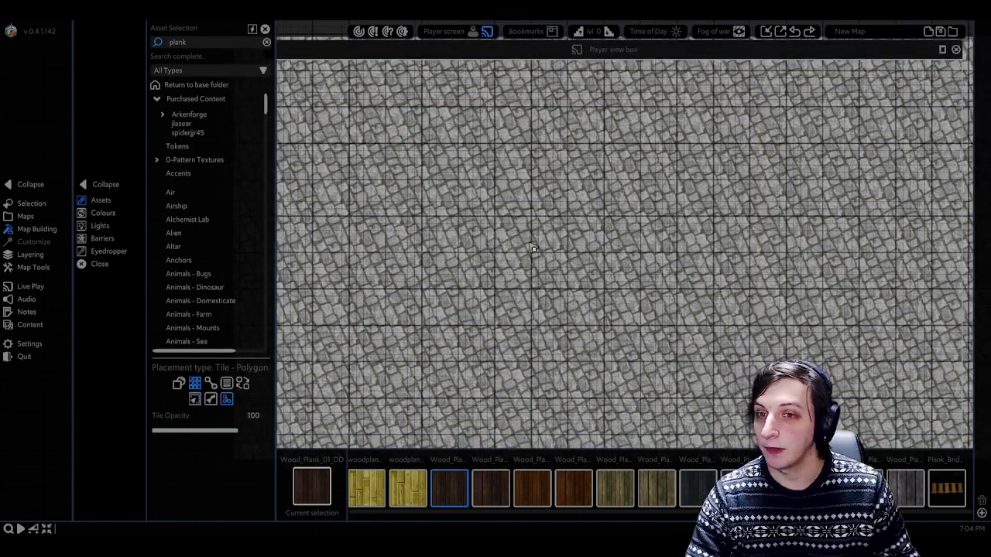
pyautogui.scroll(-1, 551, 246)
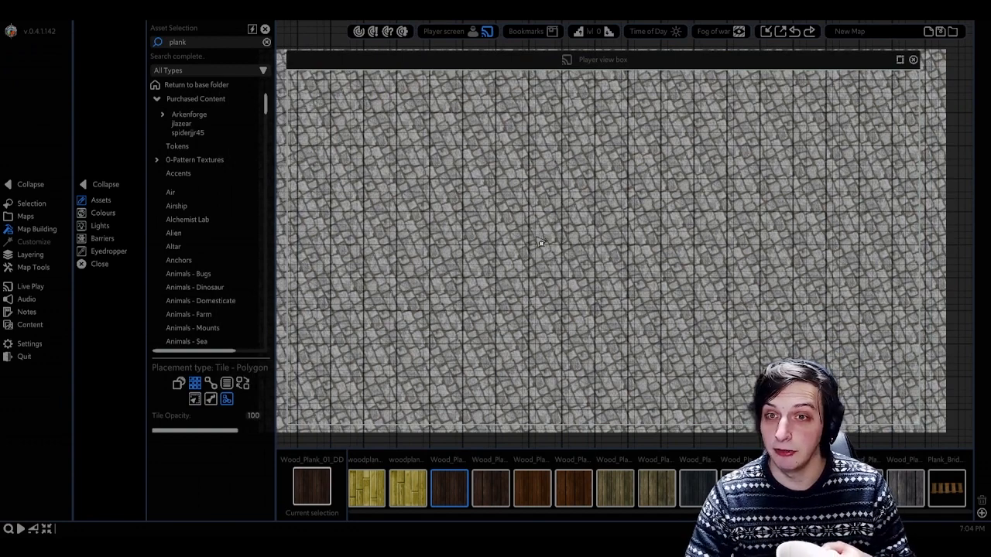
pyautogui.scroll(-1, 540, 243)
pyautogui.moveTo(540, 243); pyautogui.dragTo(551, 242, button='middle')
pyautogui.scroll(1, 489, 203)
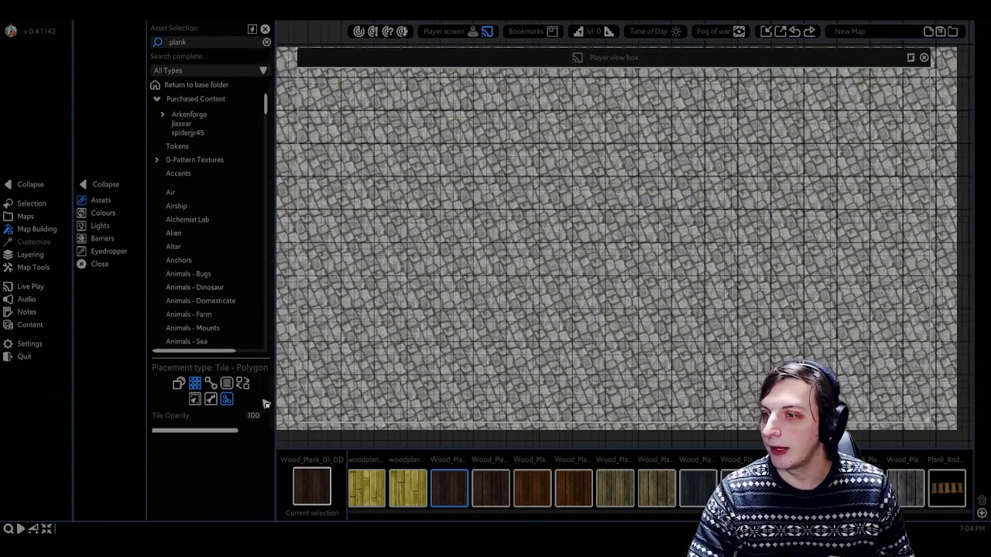
pyautogui.click(455, 487)
pyautogui.click(196, 384)
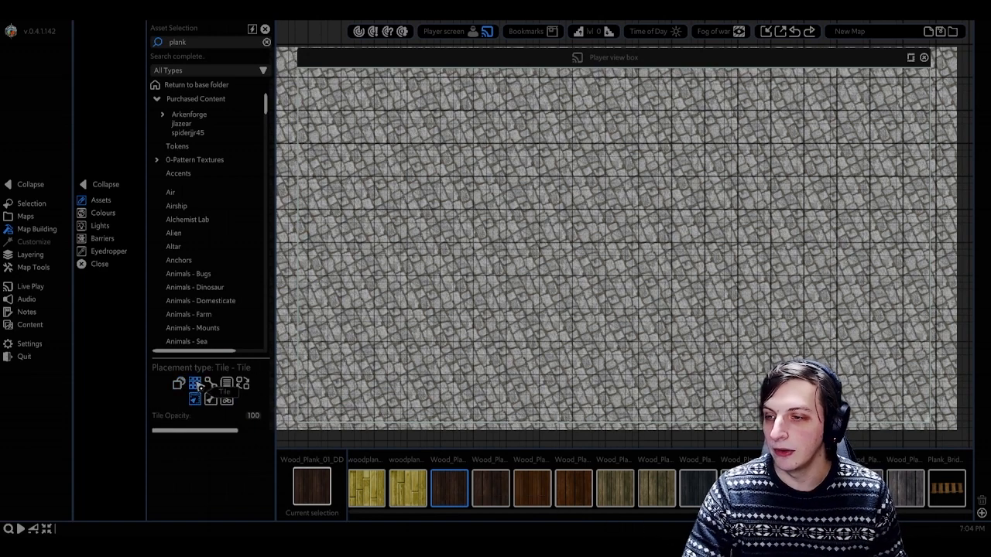
pyautogui.click(227, 399)
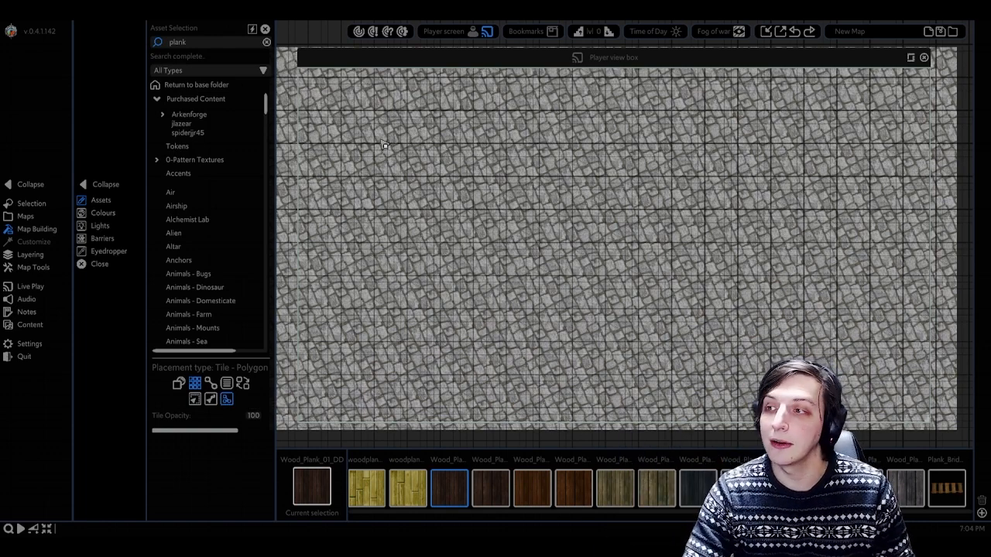
# Step: Draw an L-shaped Wood_Plank_01_DD floor over the cobbles as a polygon tile and finish the placement
pyautogui.click(377, 356)
pyautogui.click(533, 356)
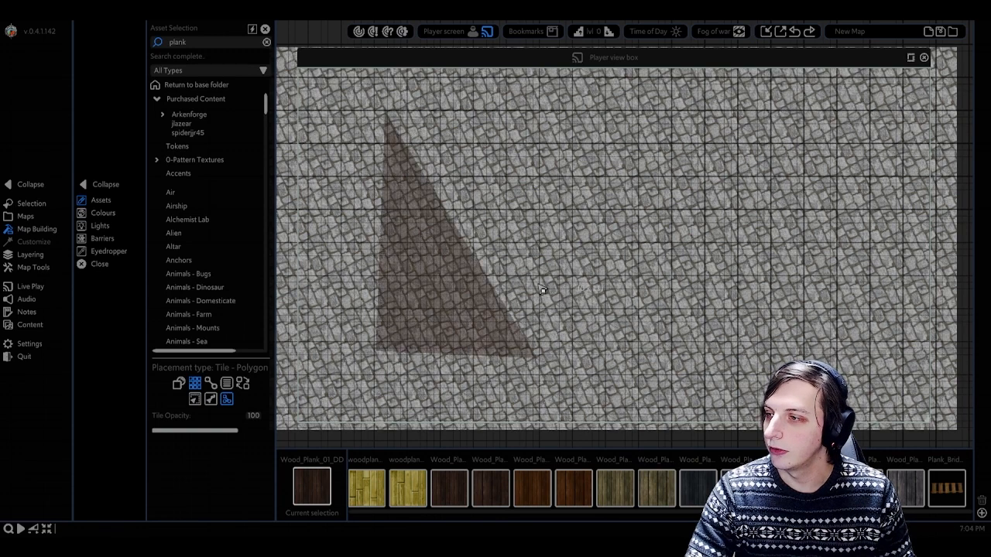
pyautogui.click(534, 205)
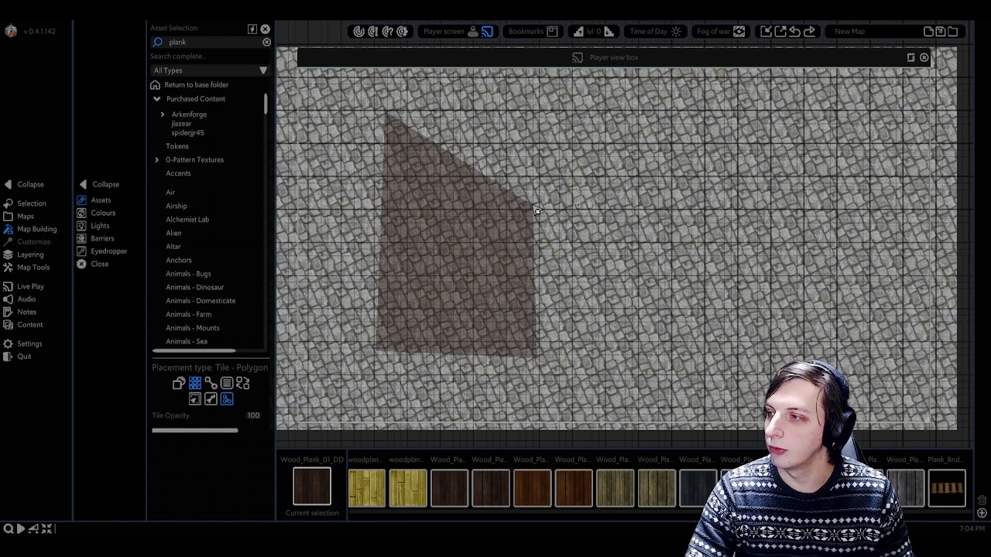
pyautogui.click(672, 207)
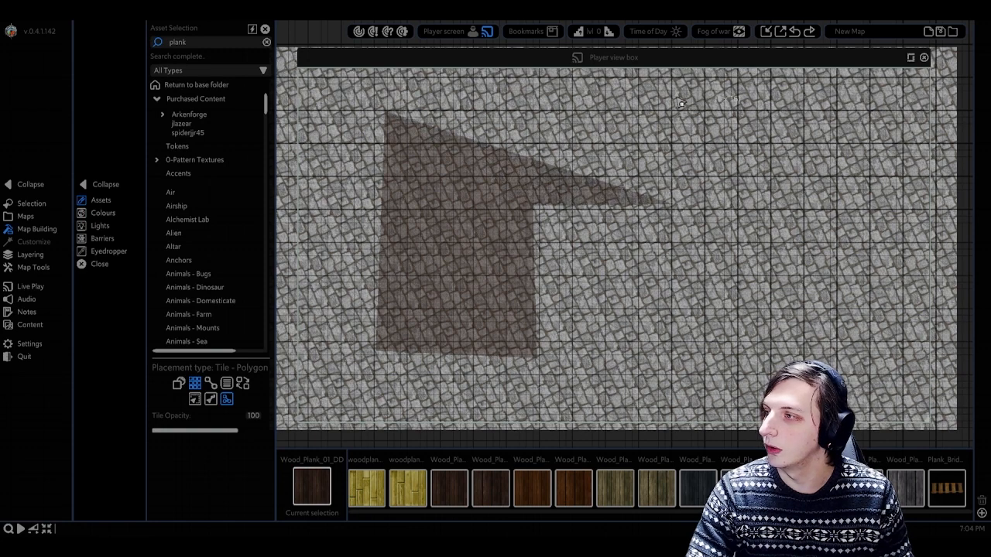
pyautogui.click(673, 78)
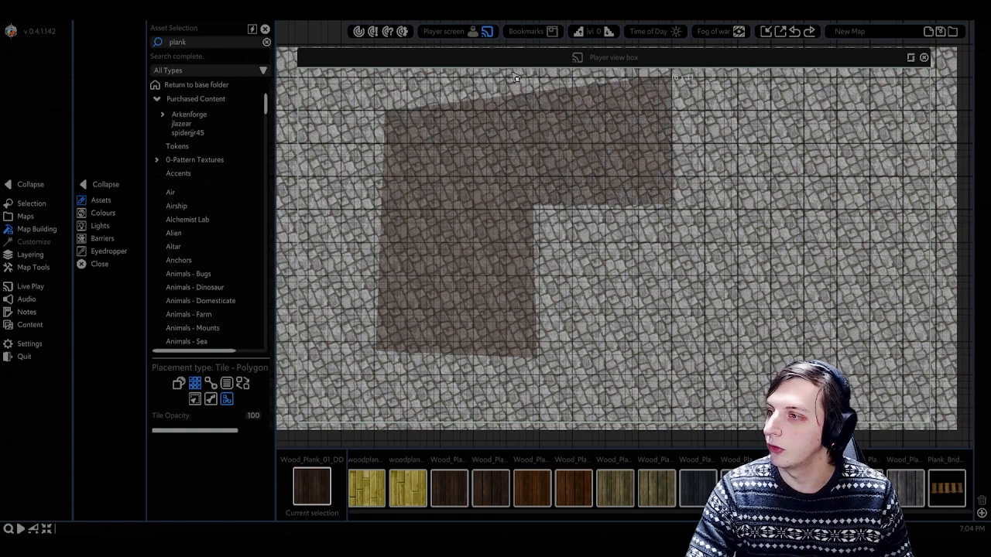
pyautogui.click(388, 78)
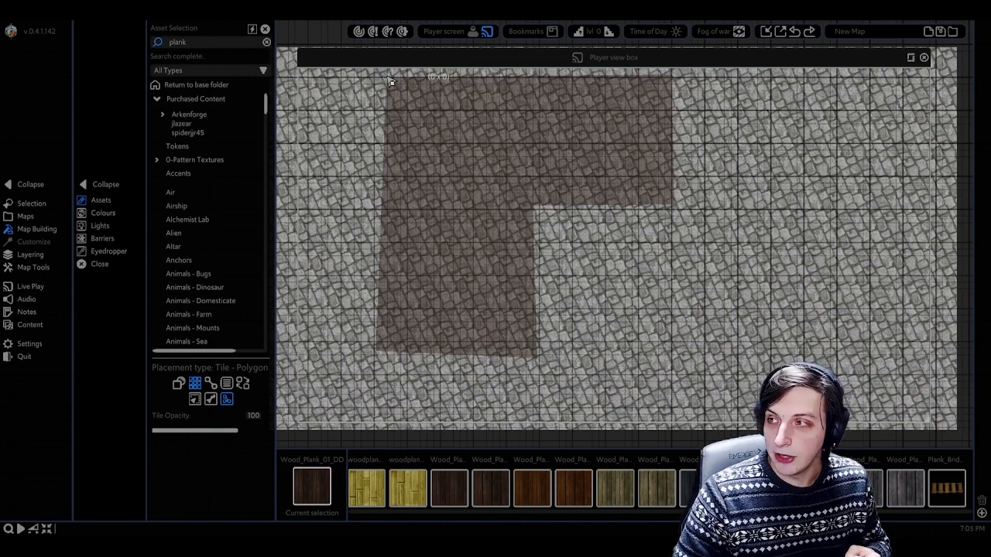
pyautogui.rightClick(391, 80)
pyautogui.rightClick(730, 246)
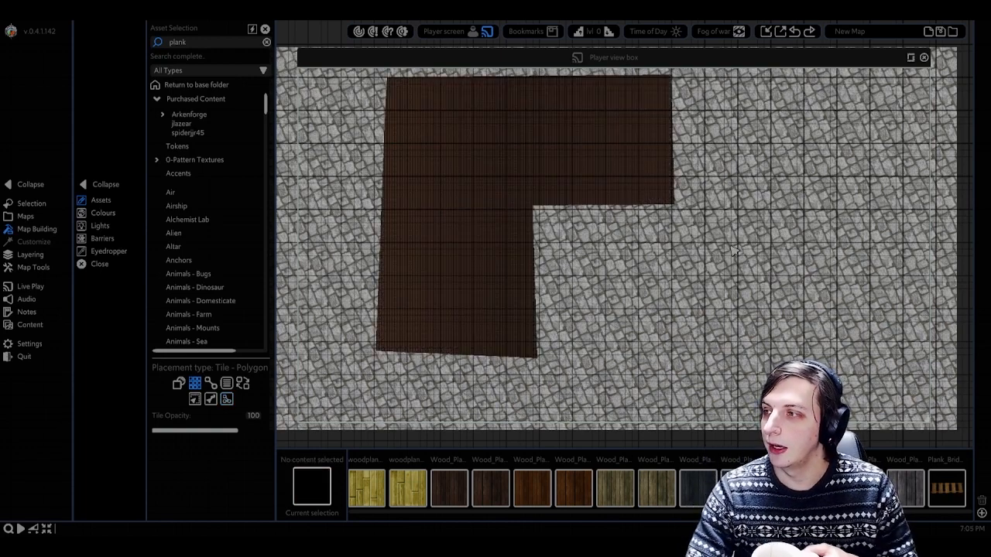
# Step: Move the L-shaped floor slightly downward and adjust its tile texture so the planks run horizontally
pyautogui.click(543, 164)
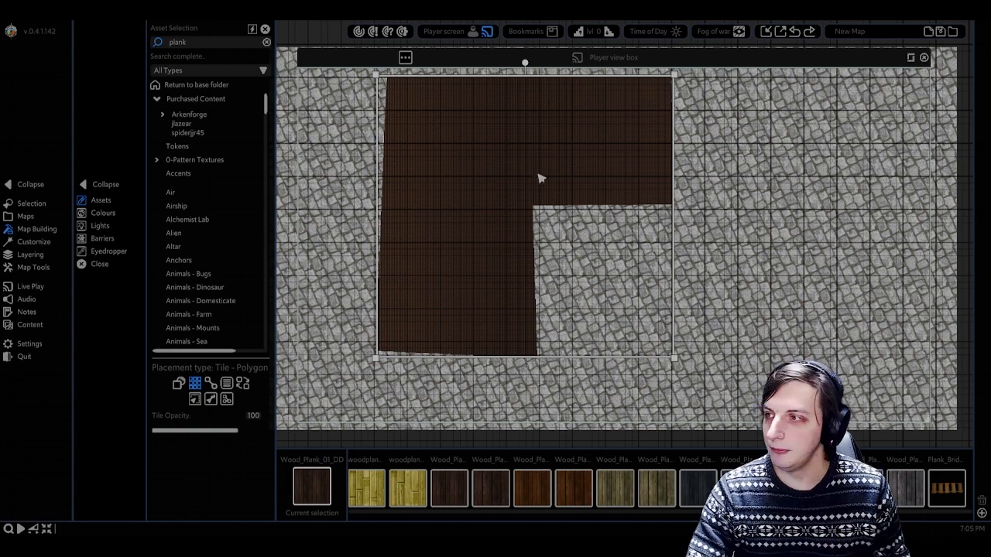
pyautogui.moveTo(539, 176); pyautogui.dragTo(529, 177)
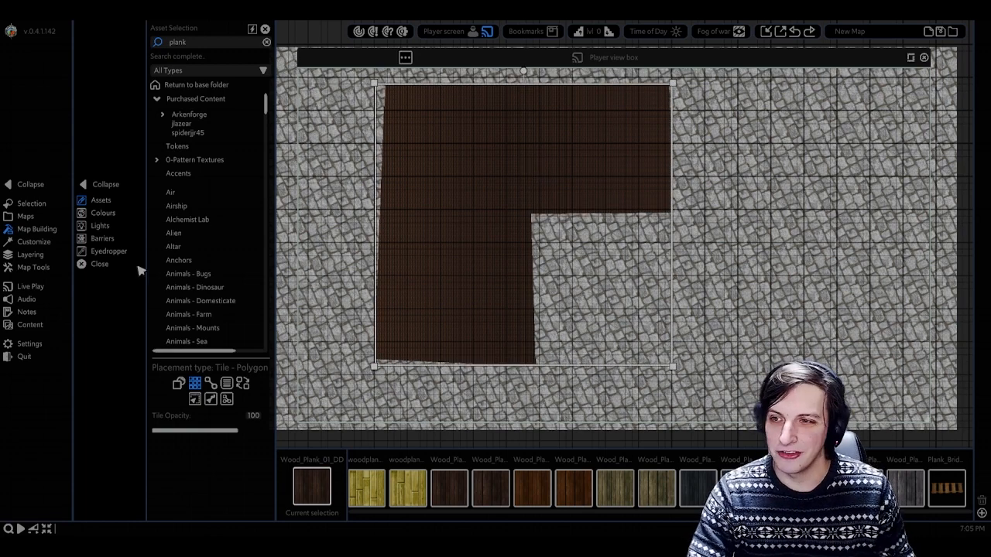
pyautogui.click(35, 241)
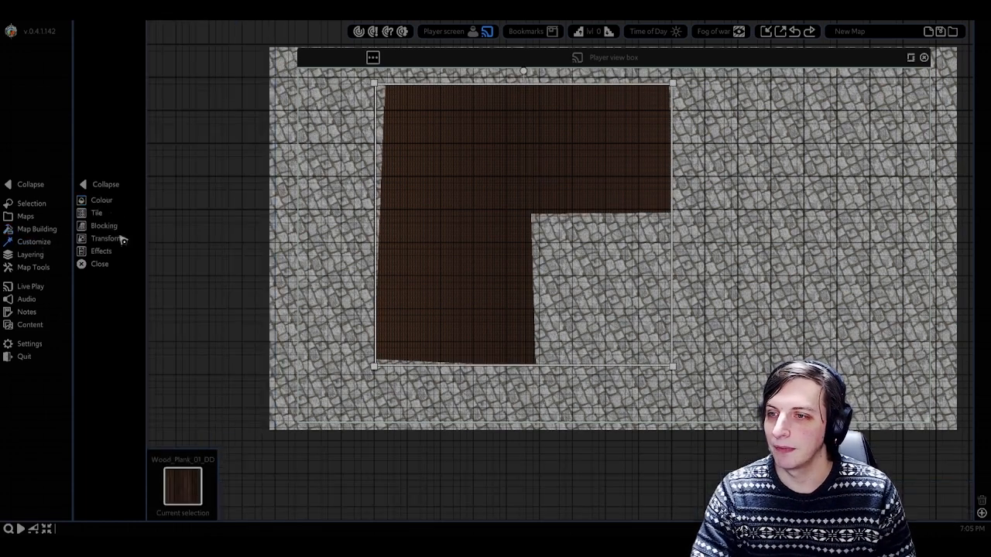
pyautogui.click(101, 214)
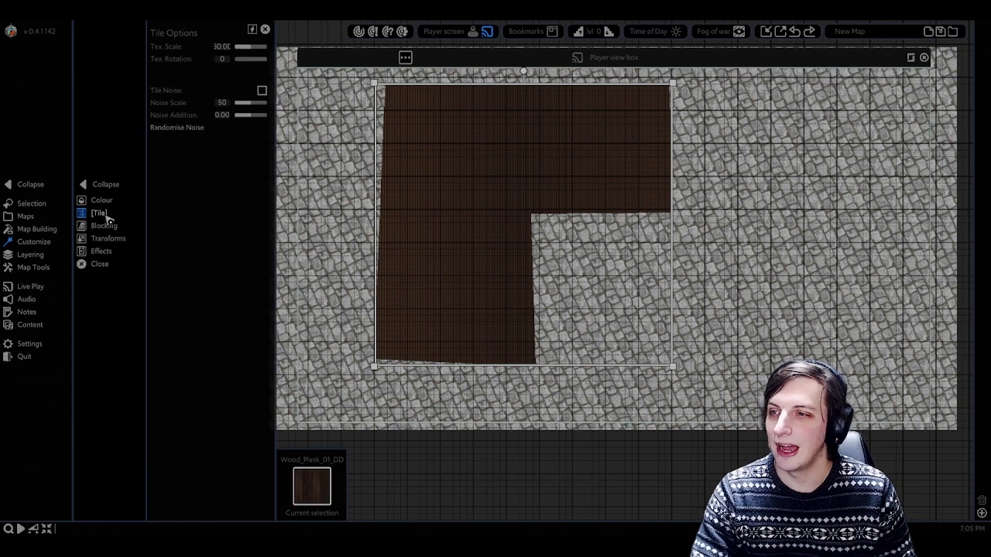
pyautogui.moveTo(254, 48)
pyautogui.mouseDown()
pyautogui.moveTo(238, 47)
pyautogui.moveTo(247, 61)
pyautogui.mouseUp()
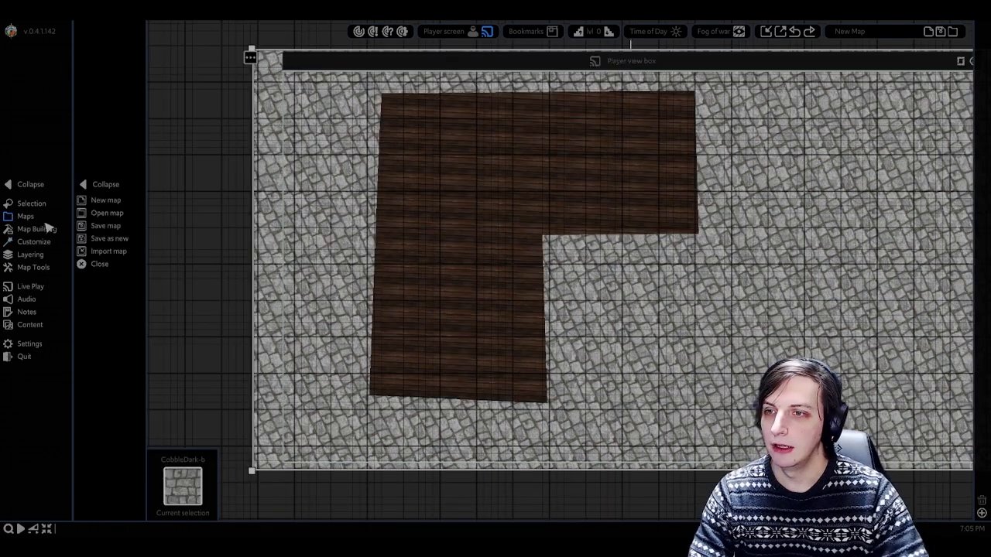
# Step: Reopen the map building assets and choose the dark blue-grey Wood_Plank_07_DD texture from the plank results
pyautogui.click(33, 231)
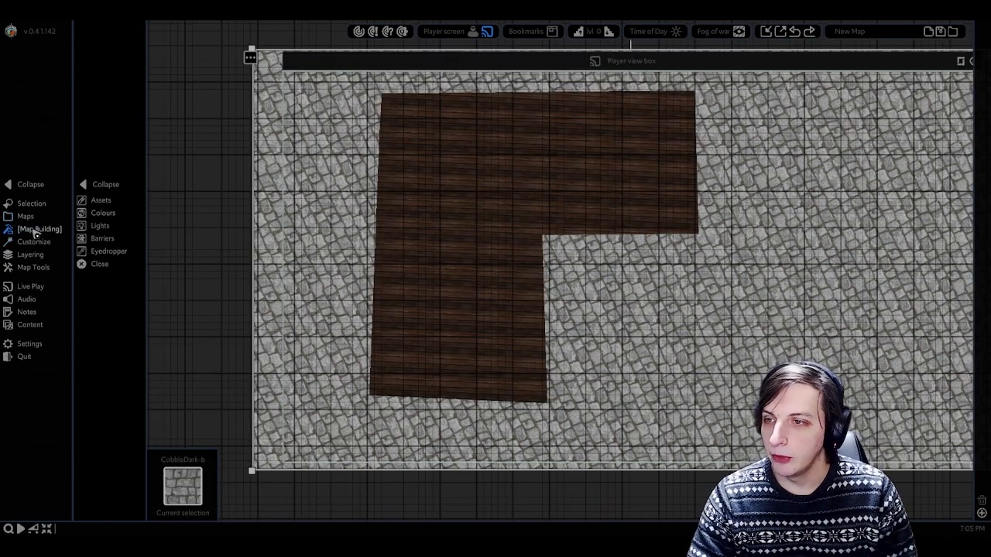
pyautogui.click(112, 201)
pyautogui.click(111, 201)
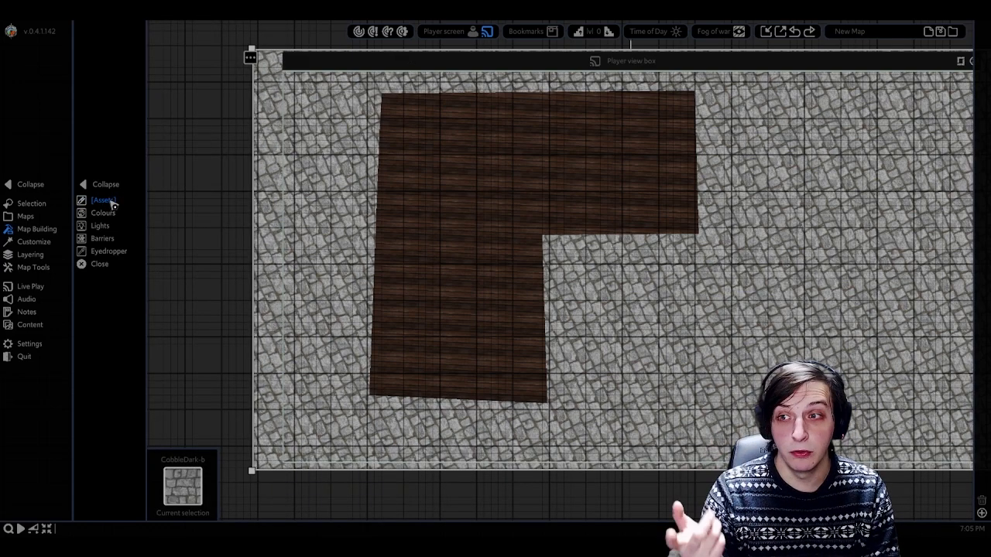
pyautogui.click(92, 200)
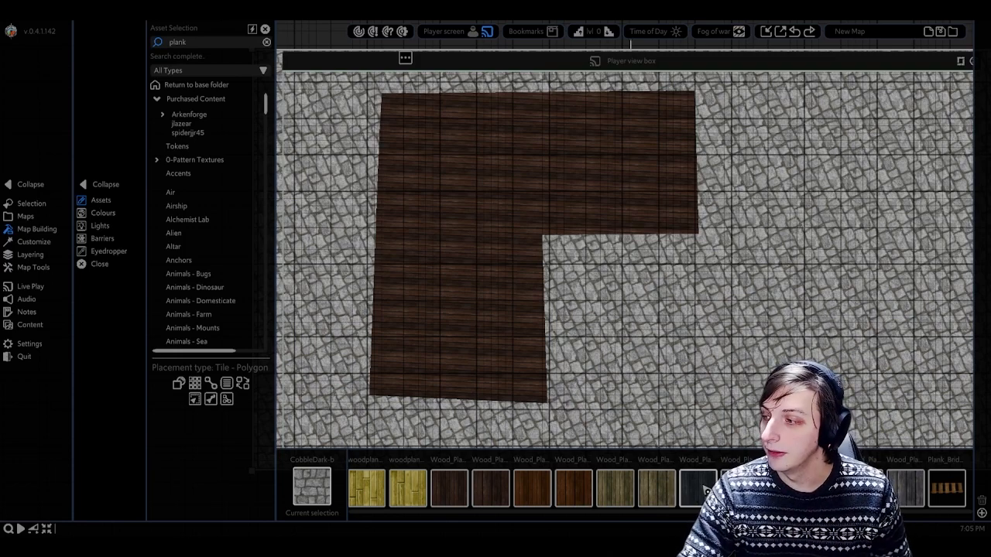
pyautogui.scroll(3, 658, 484)
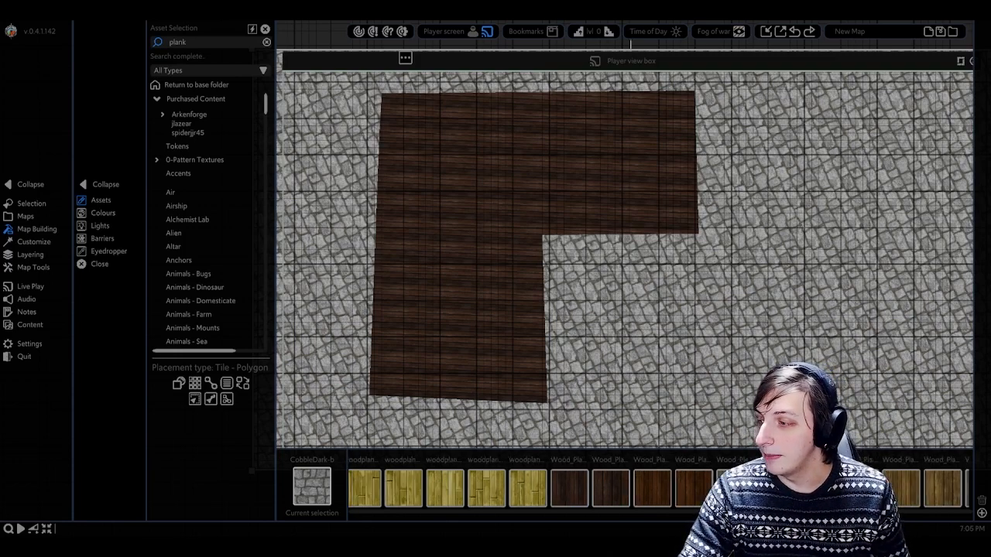
pyautogui.scroll(-2, 658, 484)
pyautogui.scroll(1, 658, 484)
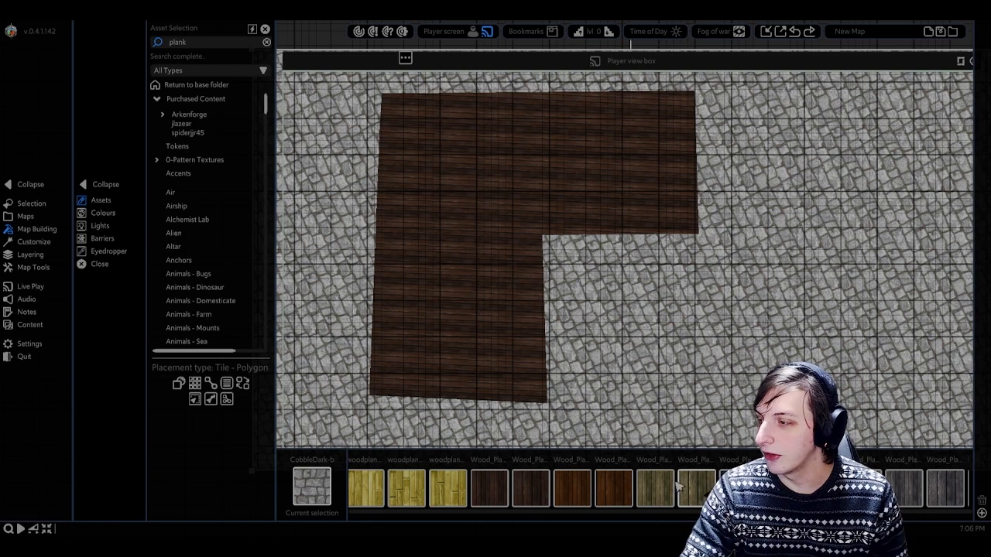
pyautogui.click(736, 488)
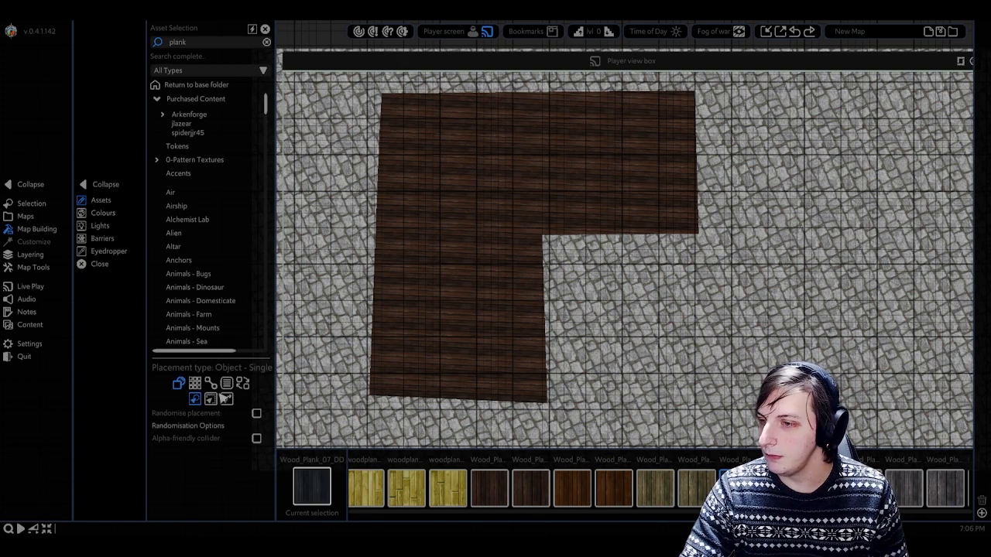
# Step: Outline the L-shaped floor with Wood_Plank_07_DD walls using Line - Line placement at a line width of 1.91
pyautogui.click(210, 383)
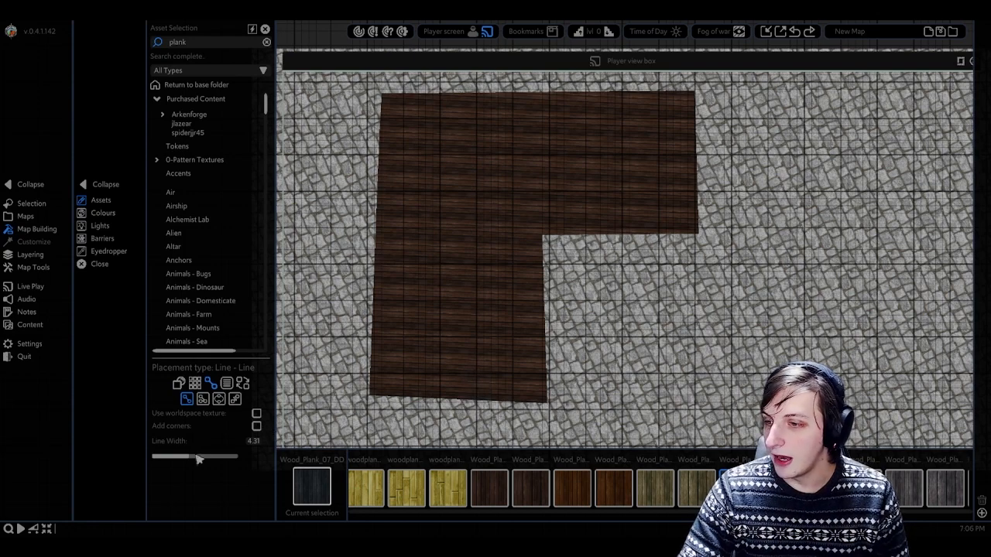
pyautogui.moveTo(199, 459); pyautogui.dragTo(180, 459)
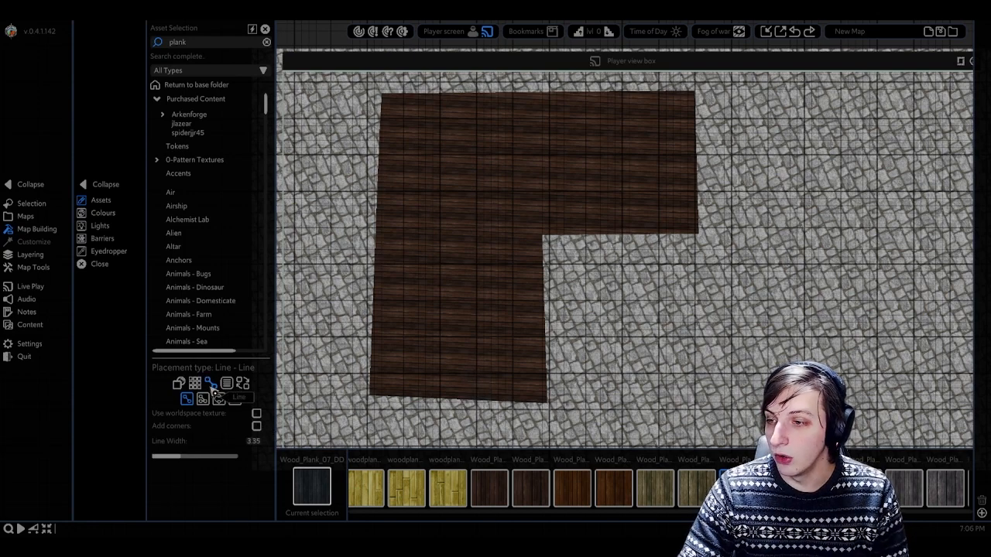
pyautogui.moveTo(536, 323); pyautogui.dragTo(552, 318, button='middle')
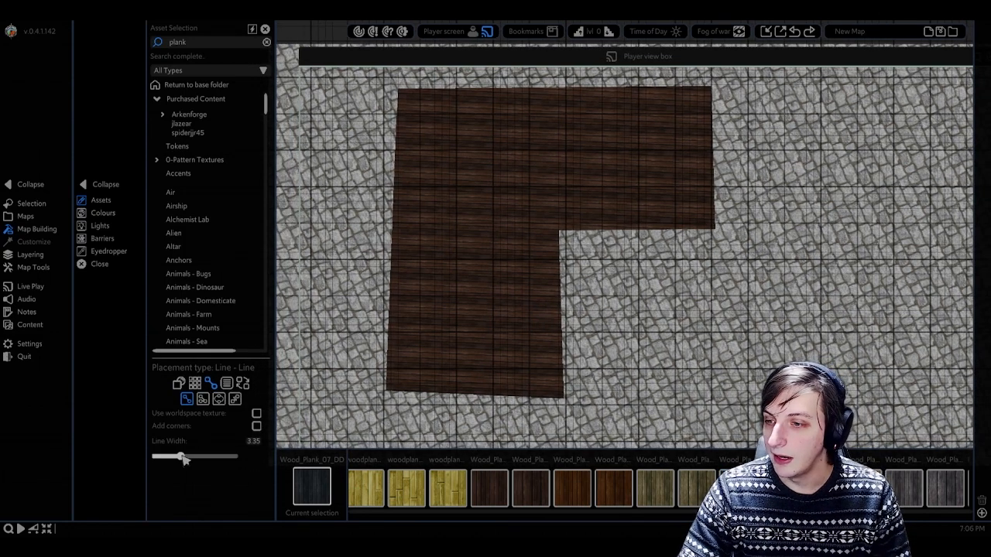
pyautogui.moveTo(180, 457); pyautogui.dragTo(167, 457)
pyautogui.moveTo(438, 367); pyautogui.dragTo(472, 369, button='middle')
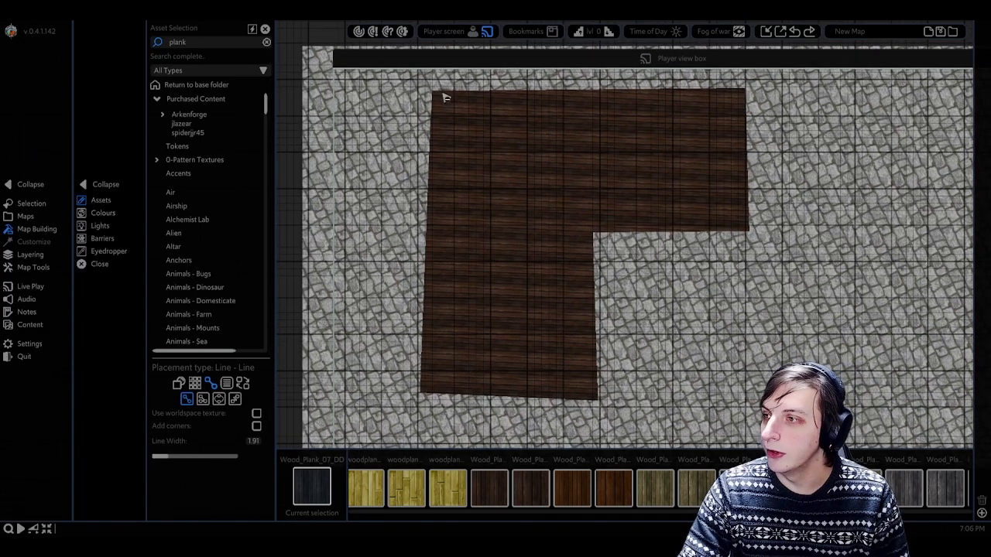
pyautogui.moveTo(429, 91)
pyautogui.mouseDown()
pyautogui.moveTo(425, 397)
pyautogui.moveTo(575, 413)
pyautogui.moveTo(598, 398)
pyautogui.moveTo(598, 232)
pyautogui.moveTo(753, 236)
pyautogui.moveTo(751, 91)
pyautogui.moveTo(431, 92)
pyautogui.mouseUp()
pyautogui.rightClick(564, 137)
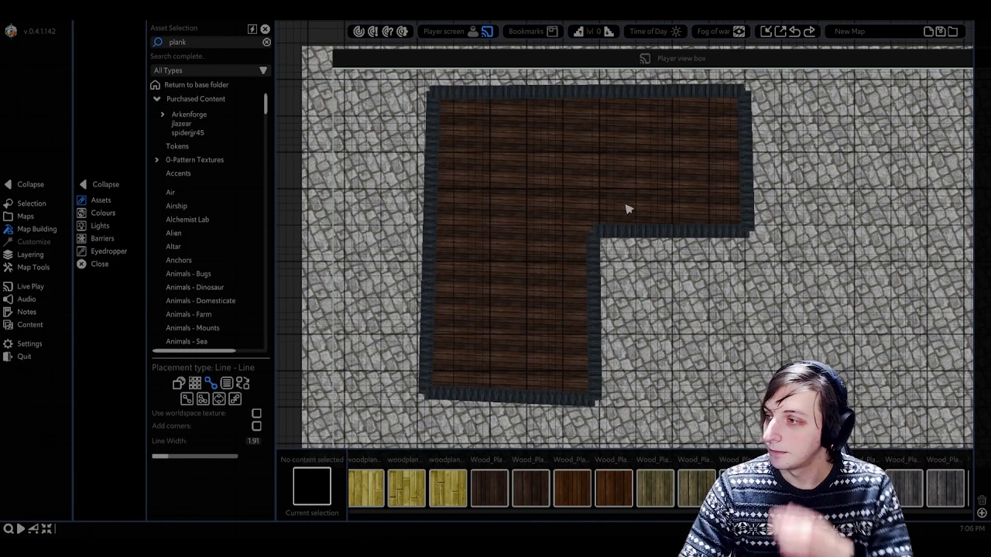
pyautogui.moveTo(627, 208); pyautogui.dragTo(627, 215, button='middle')
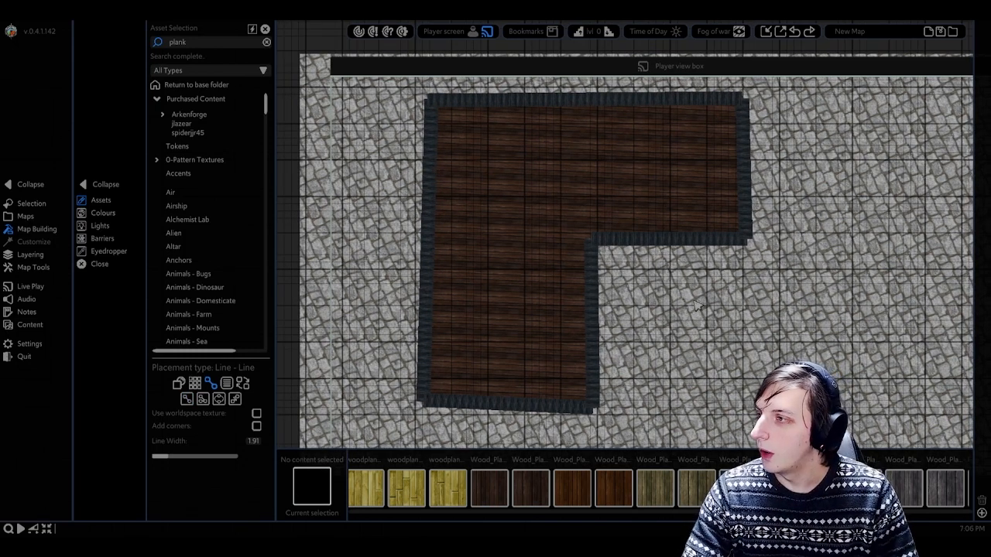
pyautogui.click(430, 192)
pyautogui.scroll(3, 526, 261)
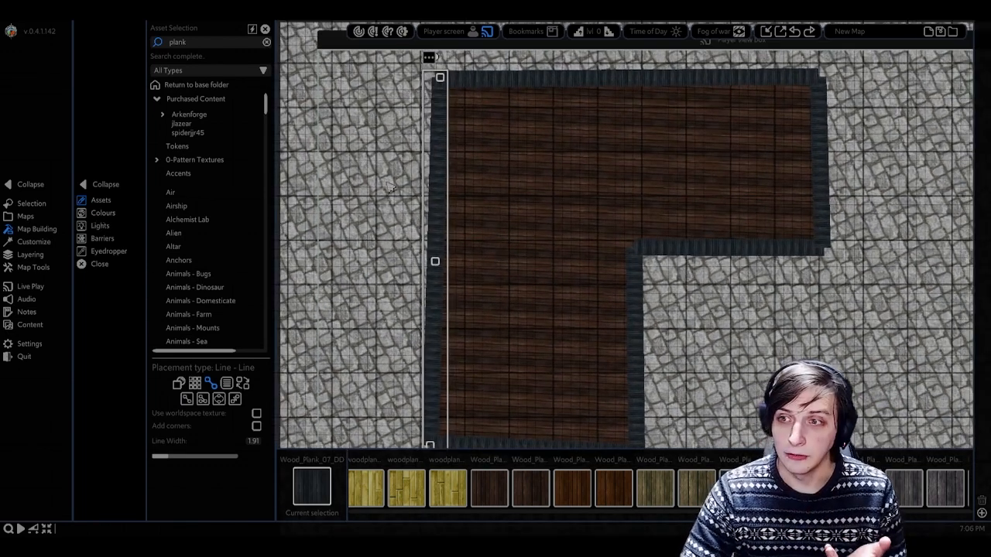
pyautogui.moveTo(654, 206); pyautogui.dragTo(637, 190, button='middle')
pyautogui.rightClick(357, 177)
pyautogui.moveTo(434, 189); pyautogui.dragTo(453, 185, button='middle')
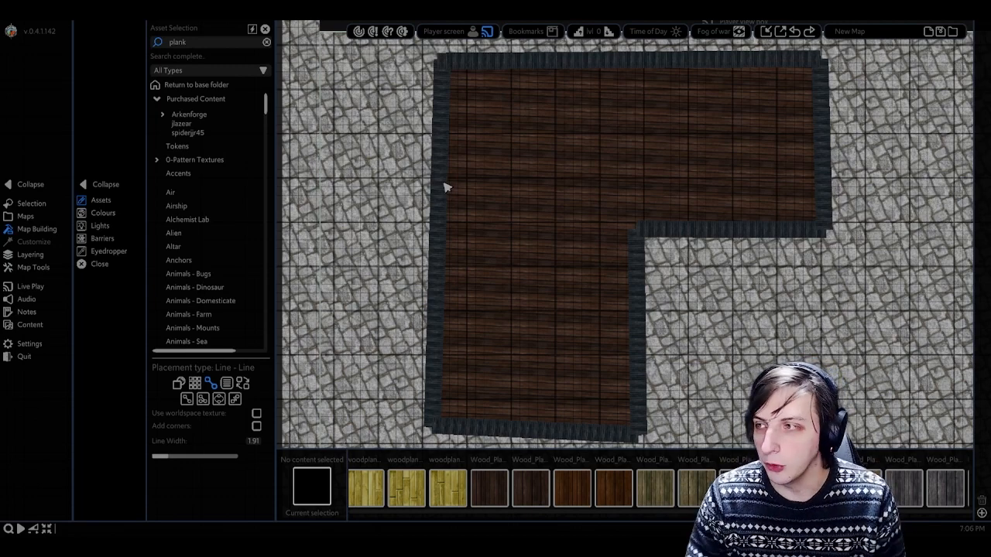
# Step: Turn on Drop Shadow in the blocking options of the long wall along the floor's left side
pyautogui.click(438, 186)
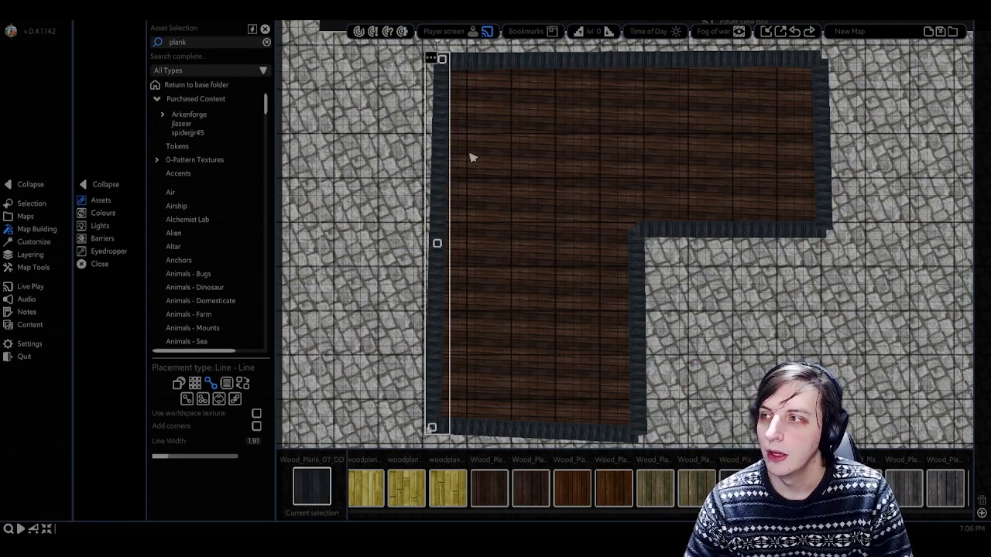
pyautogui.click(35, 242)
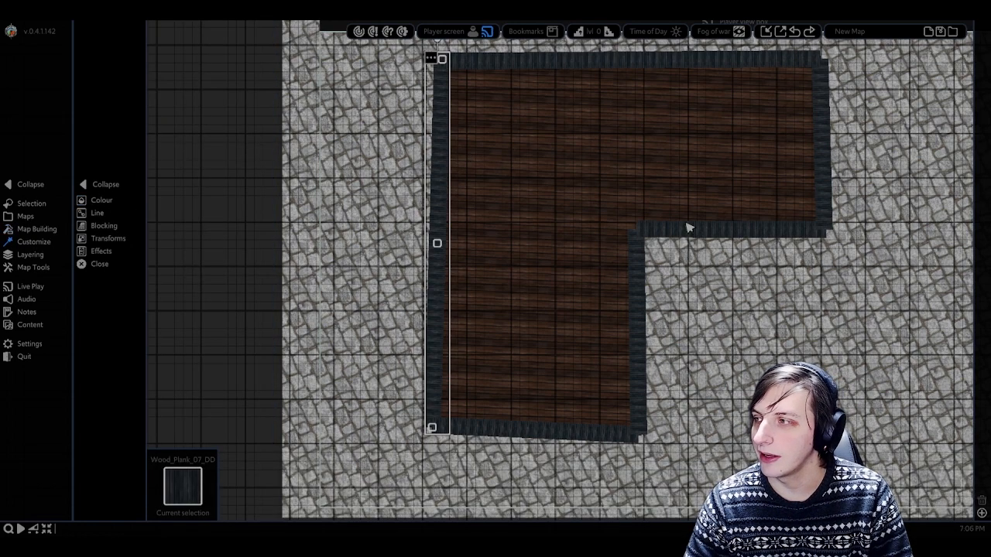
pyautogui.click(105, 227)
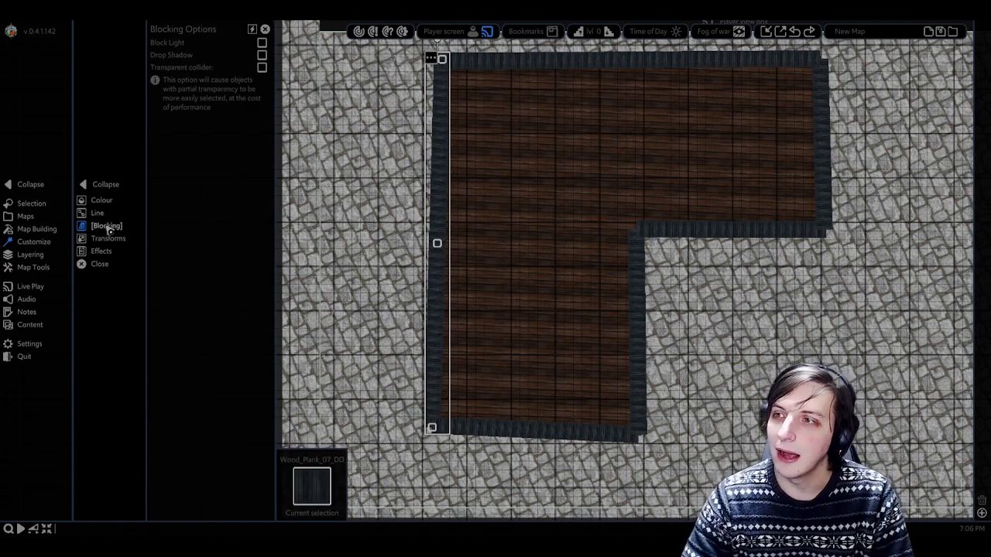
pyautogui.click(262, 56)
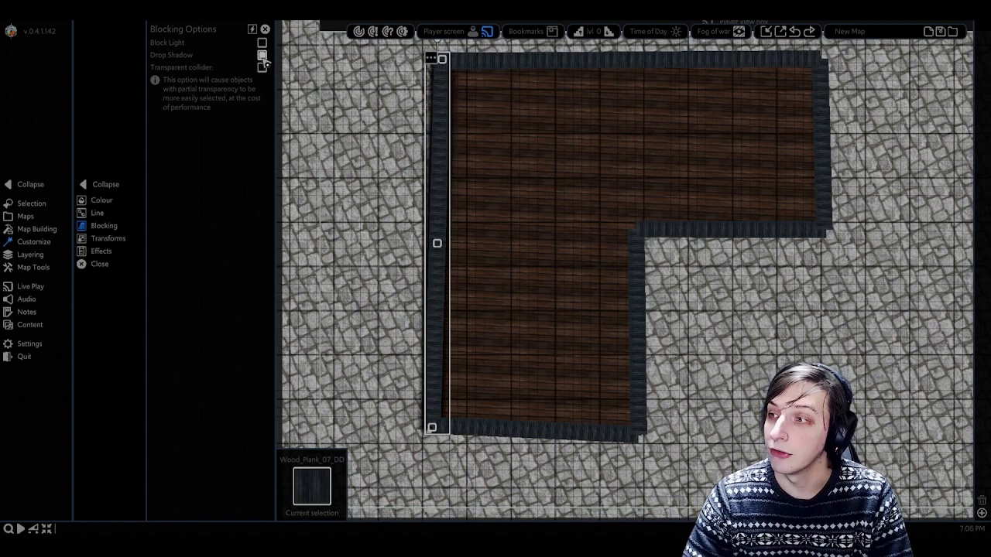
pyautogui.click(587, 138)
pyautogui.rightClick(570, 140)
pyautogui.moveTo(543, 148); pyautogui.dragTo(540, 159, button='right')
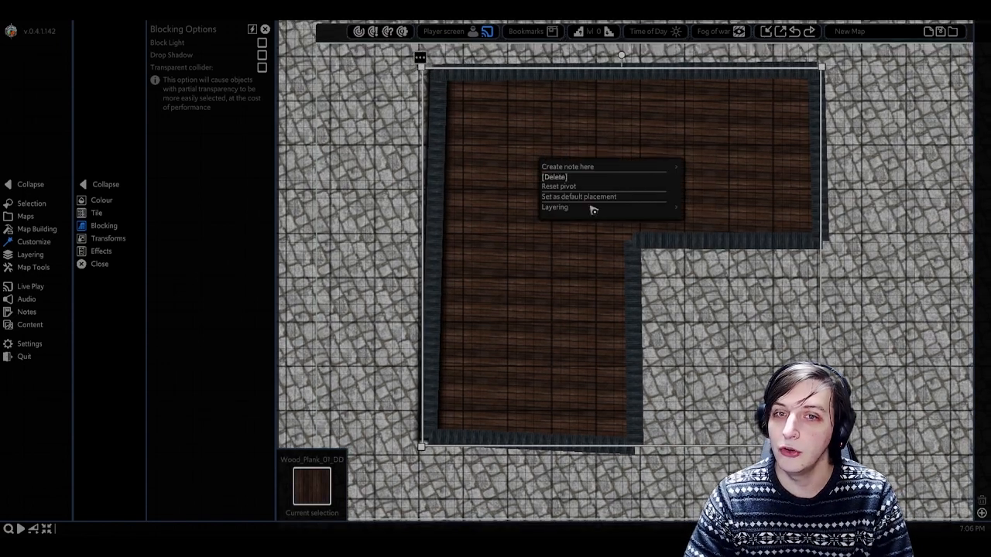
pyautogui.click(707, 351)
pyautogui.scroll(3, 578, 294)
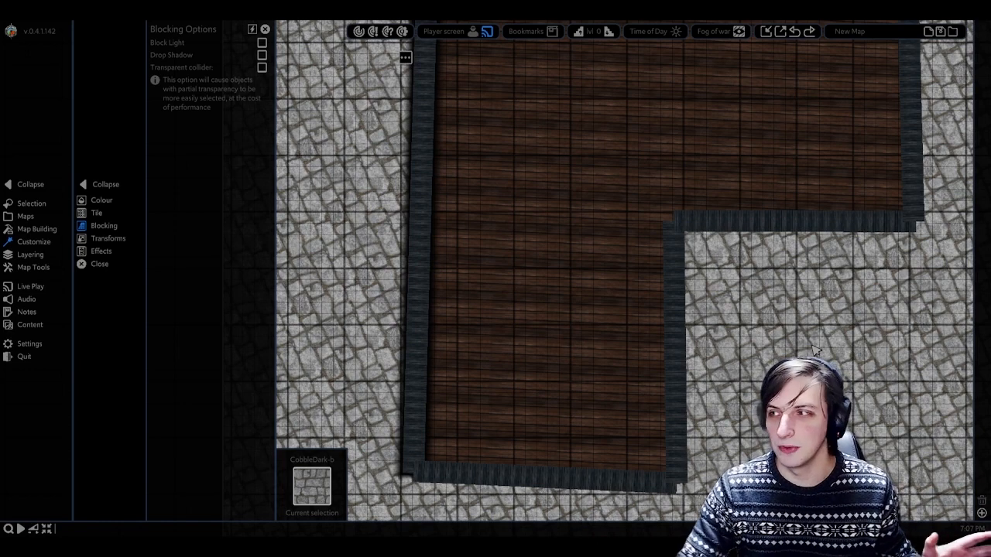
# Step: Turn on Drop Shadow for the building's bottom wall, and for the two inner, right and top walls selected together
pyautogui.click(492, 485)
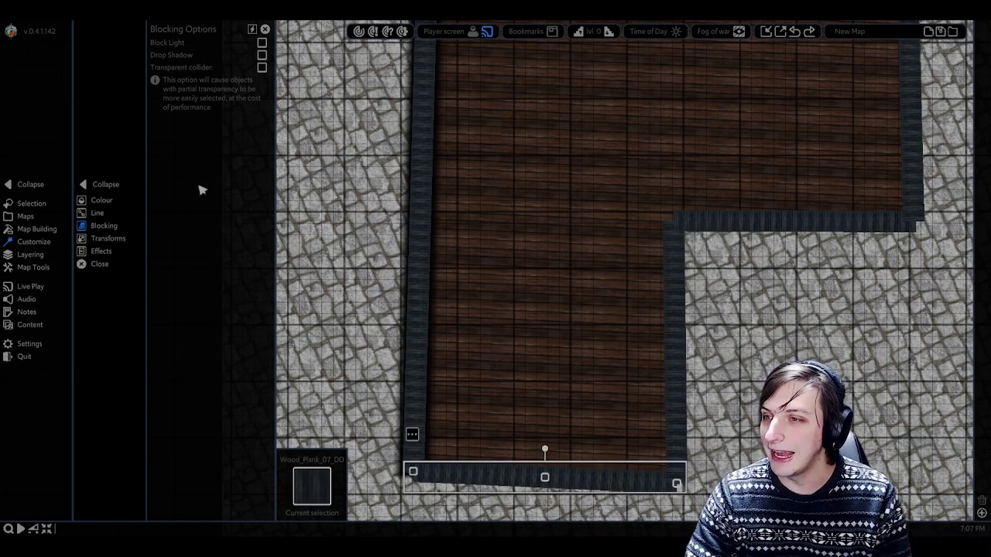
pyautogui.click(262, 56)
pyautogui.click(670, 295)
pyautogui.moveTo(670, 295); pyautogui.dragTo(648, 415, button='middle')
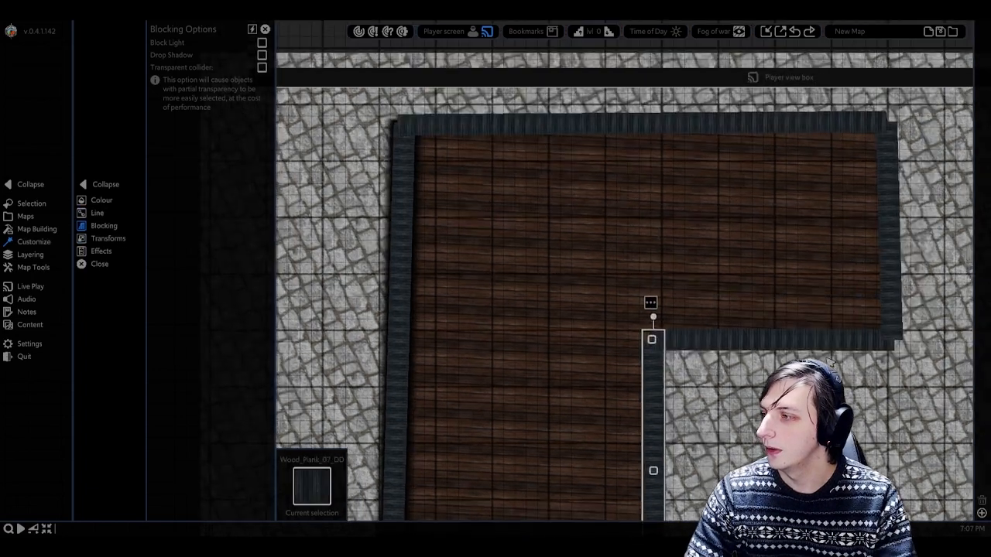
pyautogui.keyDown('shift'); pyautogui.click(865, 333); pyautogui.keyUp('shift')
pyautogui.keyDown('shift'); pyautogui.click(894, 286); pyautogui.keyUp('shift')
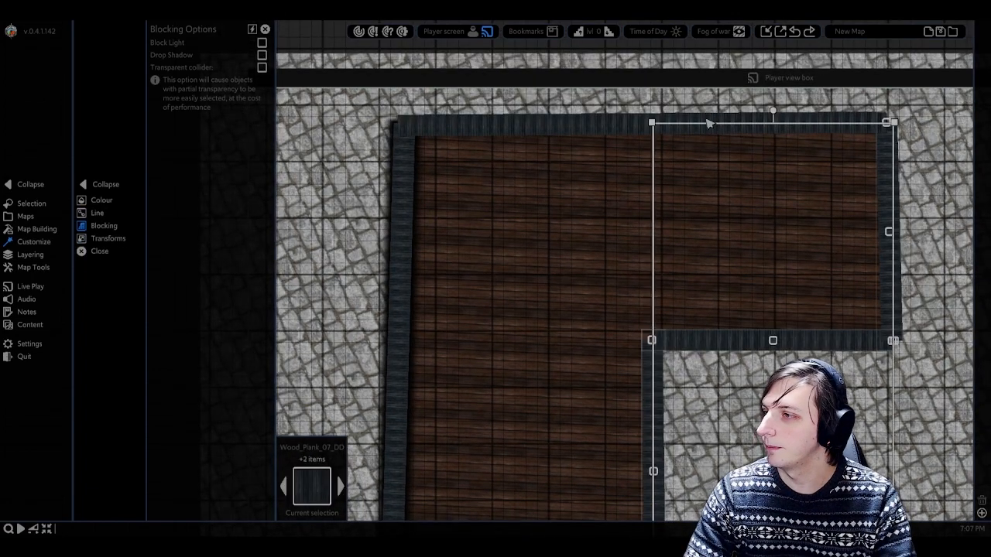
pyautogui.keyDown('shift'); pyautogui.click(401, 128); pyautogui.keyUp('shift')
pyautogui.click(265, 57)
pyautogui.rightClick(597, 255)
pyautogui.scroll(-3, 700, 272)
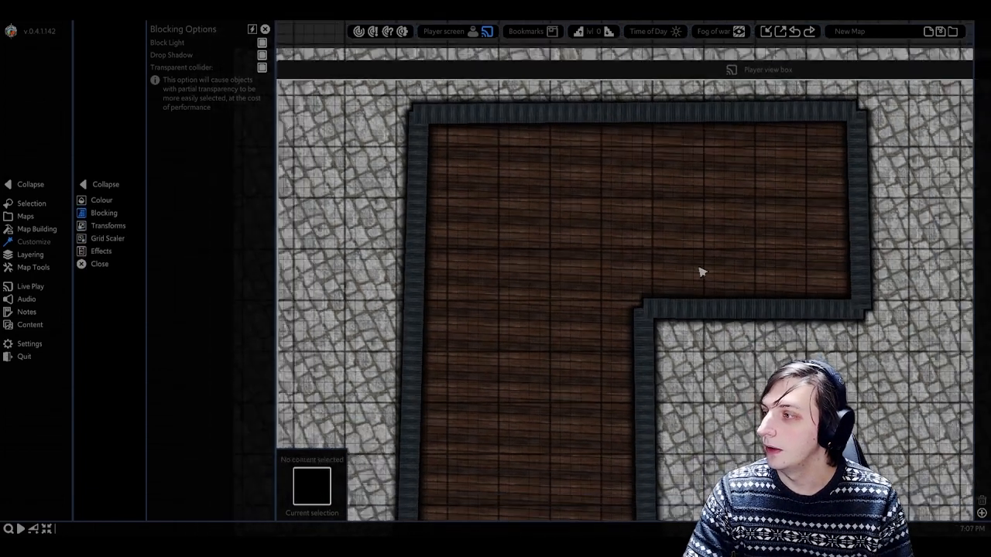
# Step: Reopen the map building assets and search them for shelf
pyautogui.moveTo(700, 271); pyautogui.dragTo(703, 230, button='middle')
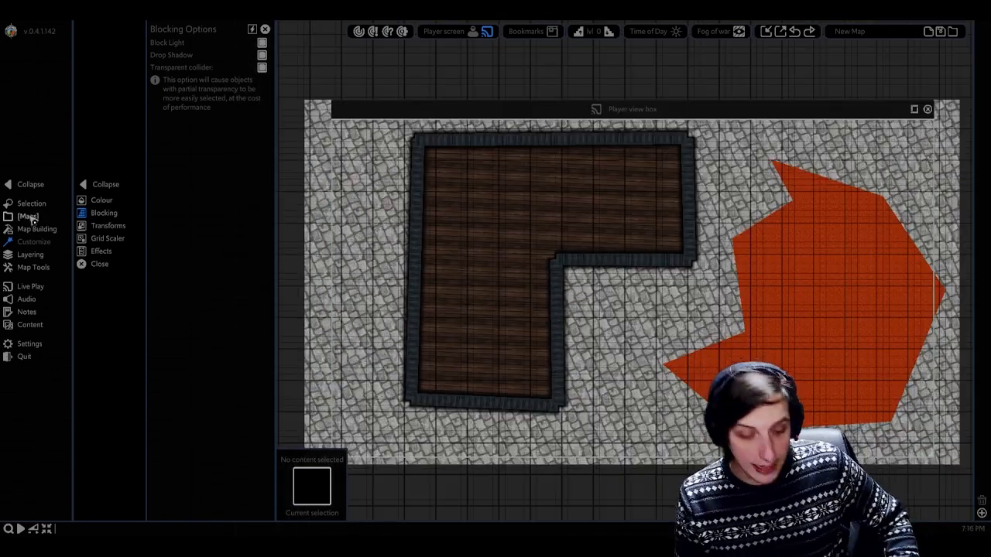
pyautogui.click(31, 218)
pyautogui.click(38, 229)
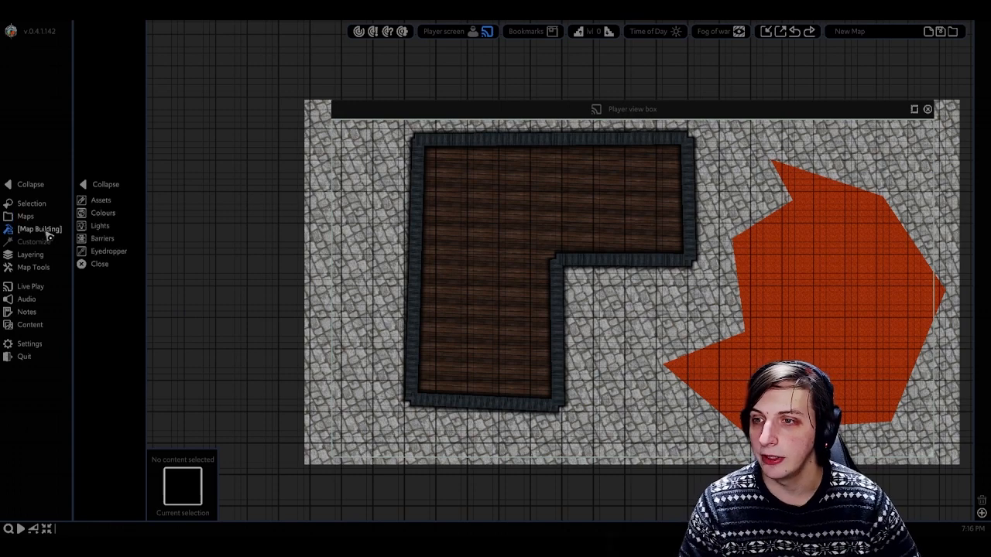
pyautogui.scroll(3, 511, 224)
pyautogui.scroll(1, 455, 217)
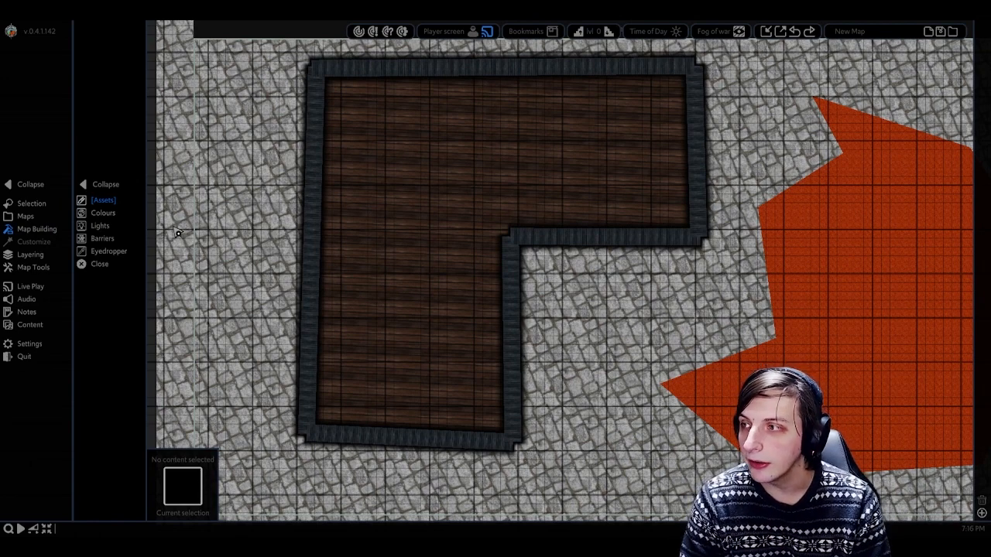
pyautogui.click(120, 206)
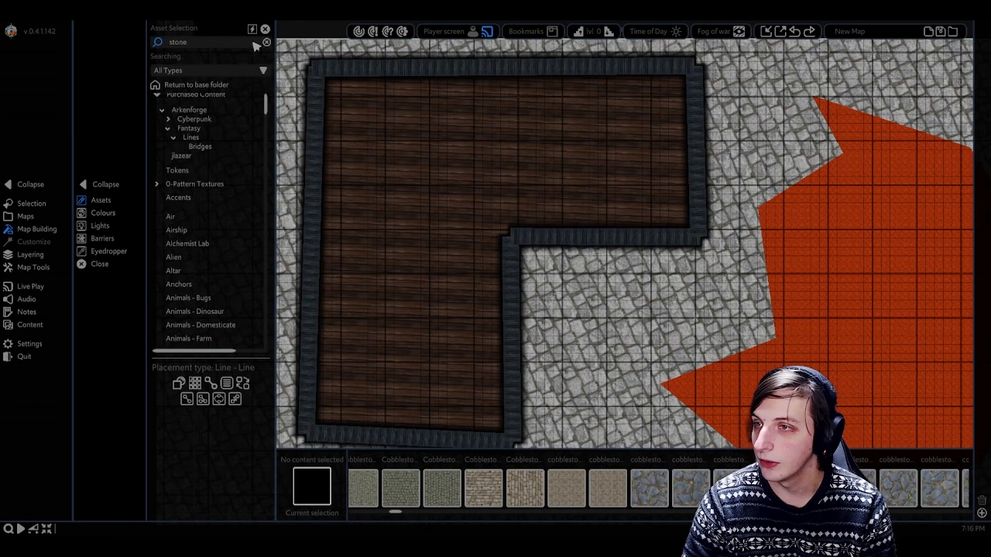
pyautogui.click(185, 43)
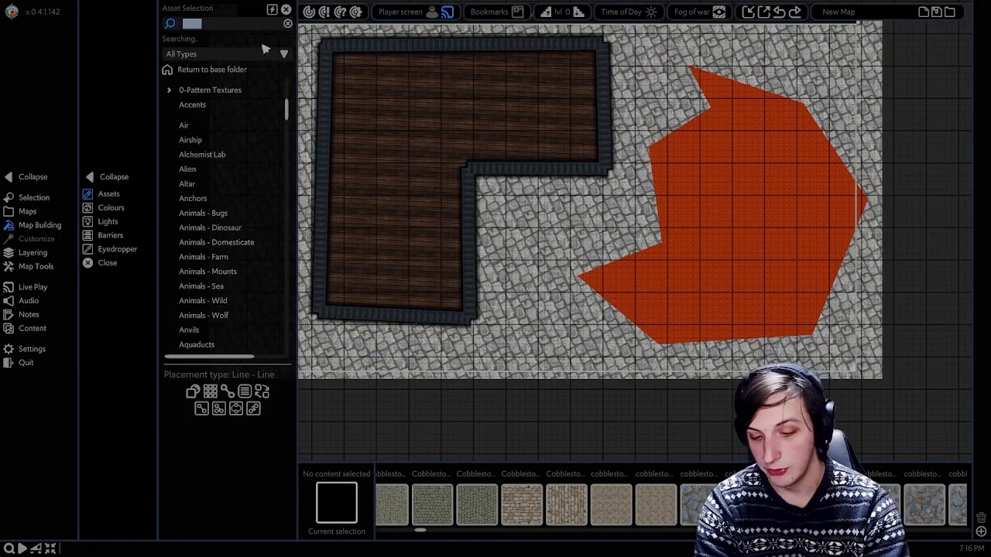
pyautogui.write('shelf')
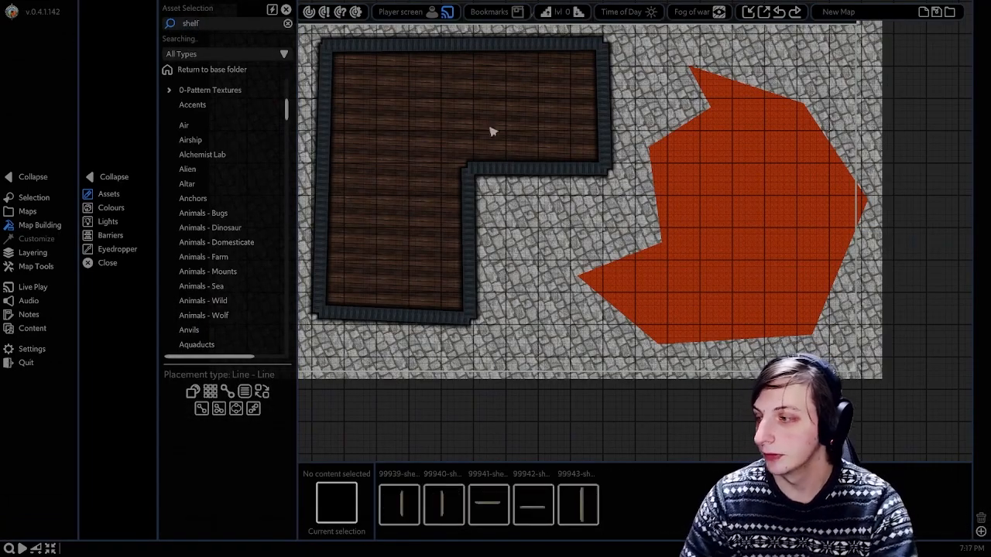
# Step: Place the Bookshelf_SC_full asset on the plank floor, enlarge it and set it against the inner vertical wall near the corner
pyautogui.scroll(5, 448, 214)
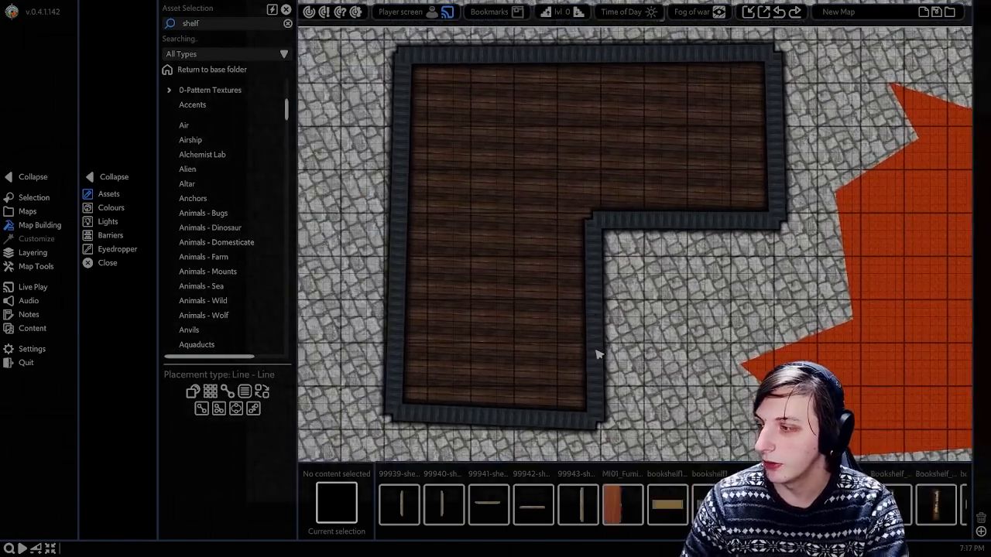
pyautogui.scroll(2, 596, 355)
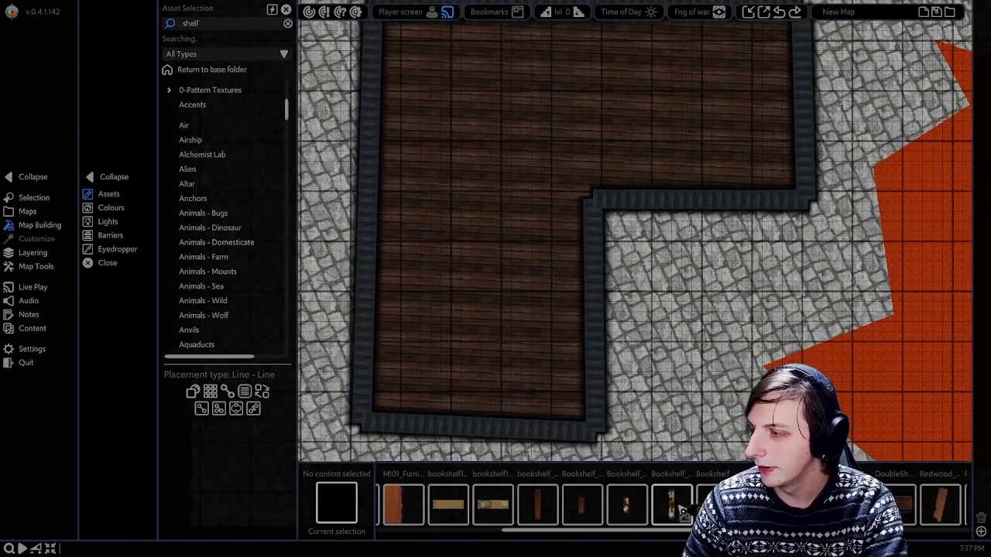
pyautogui.click(678, 507)
pyautogui.scroll(2, 558, 232)
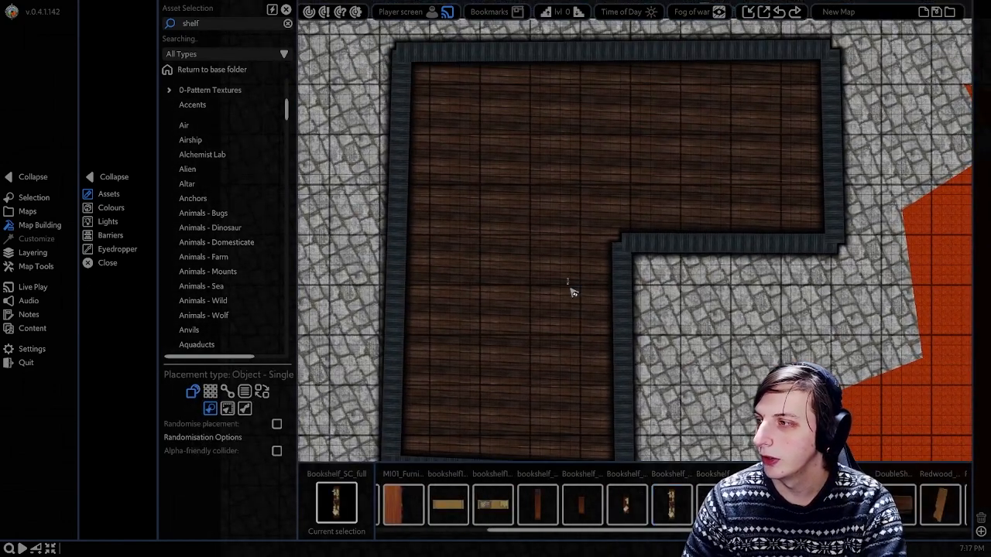
pyautogui.click(581, 228)
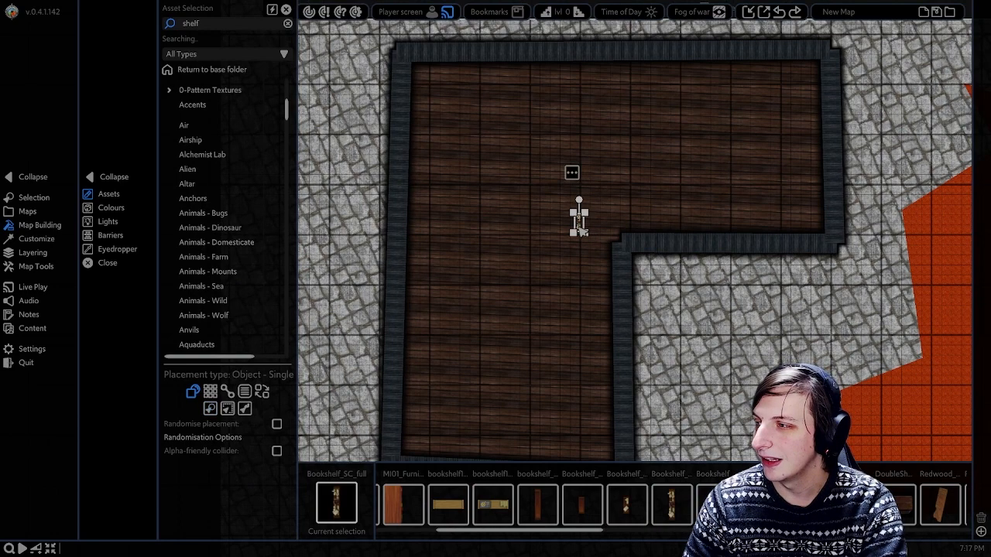
pyautogui.scroll(3, 586, 243)
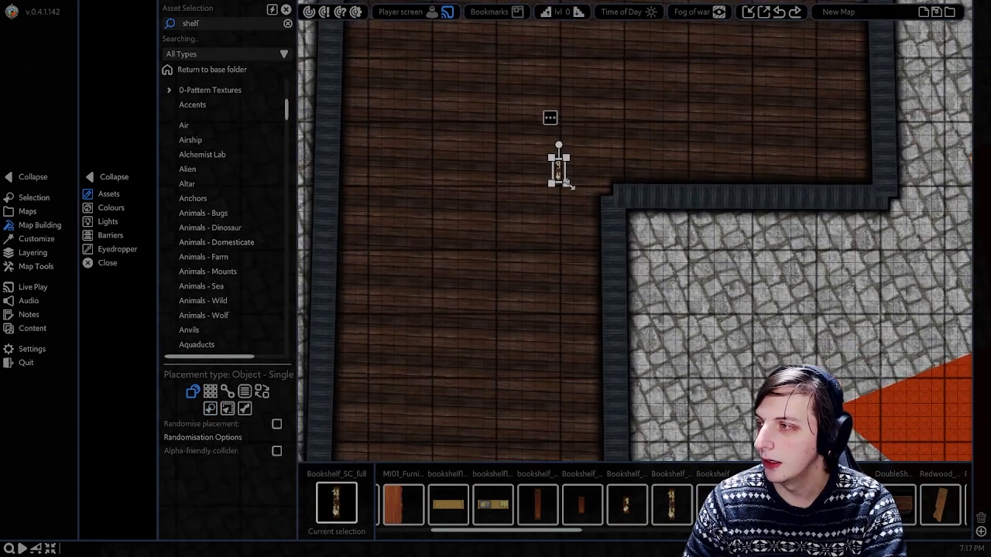
pyautogui.moveTo(571, 186); pyautogui.dragTo(606, 253)
pyautogui.moveTo(584, 218); pyautogui.dragTo(594, 245)
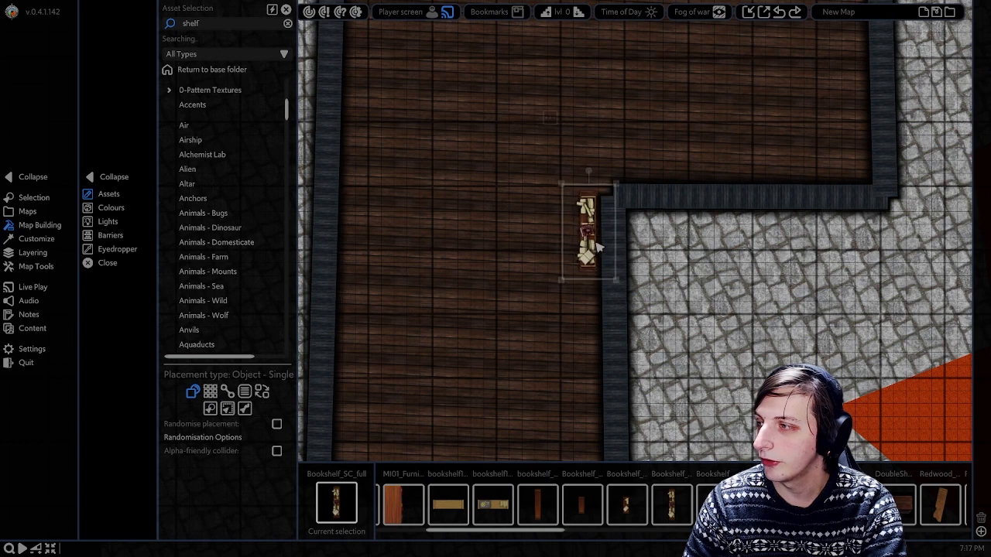
pyautogui.rightClick(594, 245)
# Step: Place an enlarged Bookshelf_SC_full2, turn it around and set it against the building's left wall
pyautogui.click(716, 503)
pyautogui.click(369, 174)
pyautogui.rightClick(370, 175)
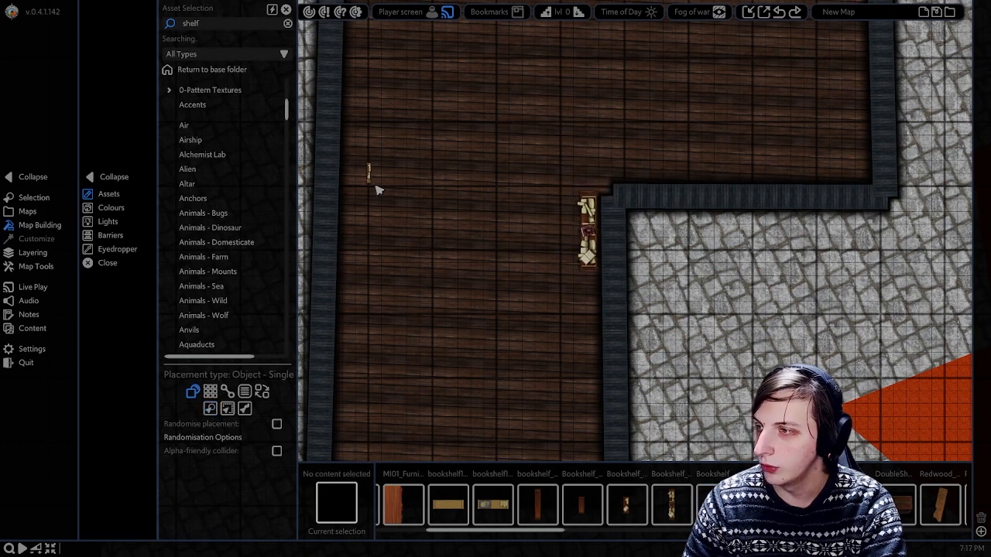
pyautogui.click(370, 180)
pyautogui.moveTo(377, 186); pyautogui.dragTo(413, 249)
pyautogui.moveTo(392, 152); pyautogui.dragTo(393, 266)
pyautogui.moveTo(391, 222); pyautogui.dragTo(354, 222)
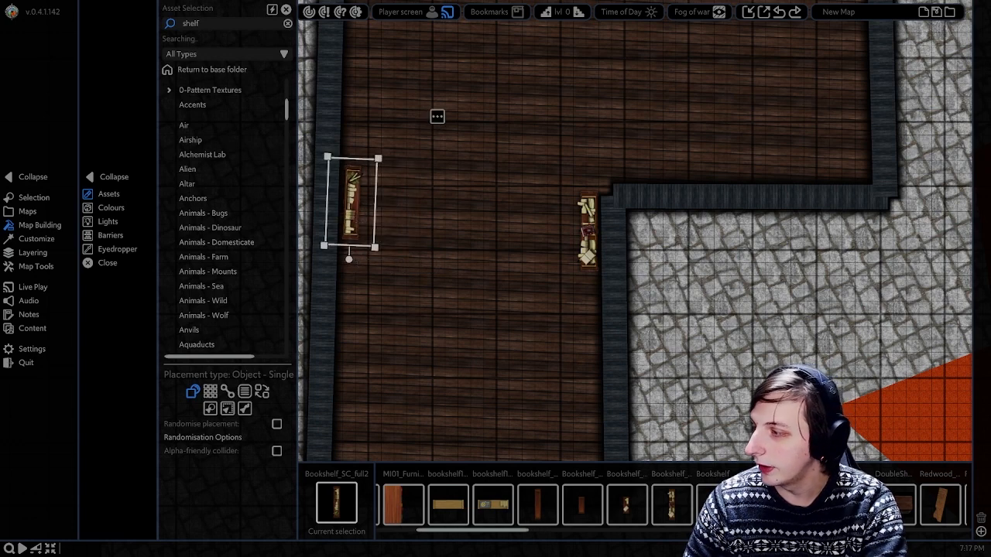
# Step: Place the curved bookshelf, enlarge it, and rotate it counter-clockwise to fit the building's upper-left corner
pyautogui.click(850, 504)
pyautogui.click(463, 145)
pyautogui.rightClick(464, 146)
pyautogui.click(465, 146)
pyautogui.moveTo(491, 153); pyautogui.dragTo(616, 236)
pyautogui.moveTo(544, 229); pyautogui.dragTo(587, 316, button='middle')
pyautogui.moveTo(630, 239); pyautogui.dragTo(570, 96)
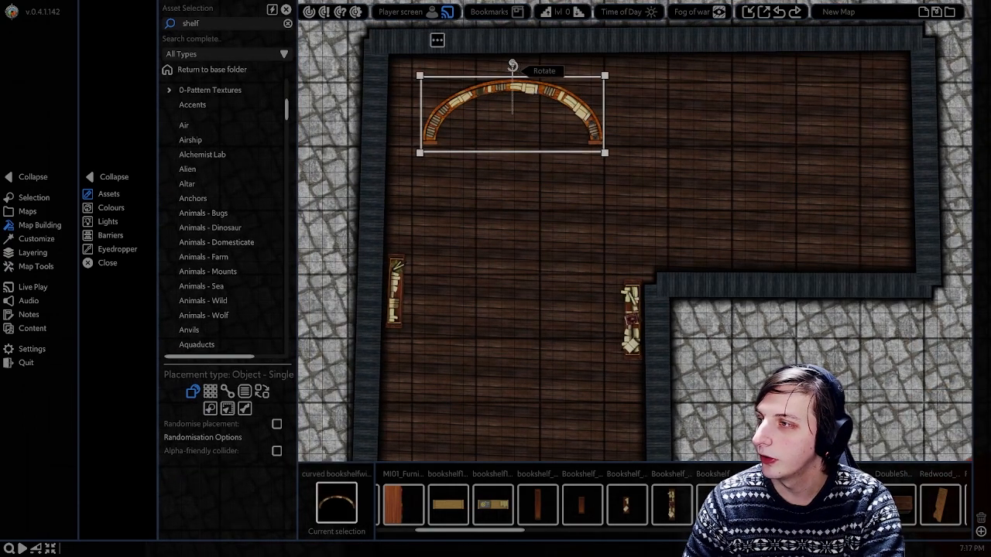
pyautogui.moveTo(512, 65); pyautogui.dragTo(488, 69)
pyautogui.moveTo(532, 75); pyautogui.dragTo(486, 67)
pyautogui.rightClick(552, 122)
pyautogui.moveTo(552, 123); pyautogui.dragTo(495, 59, button='middle')
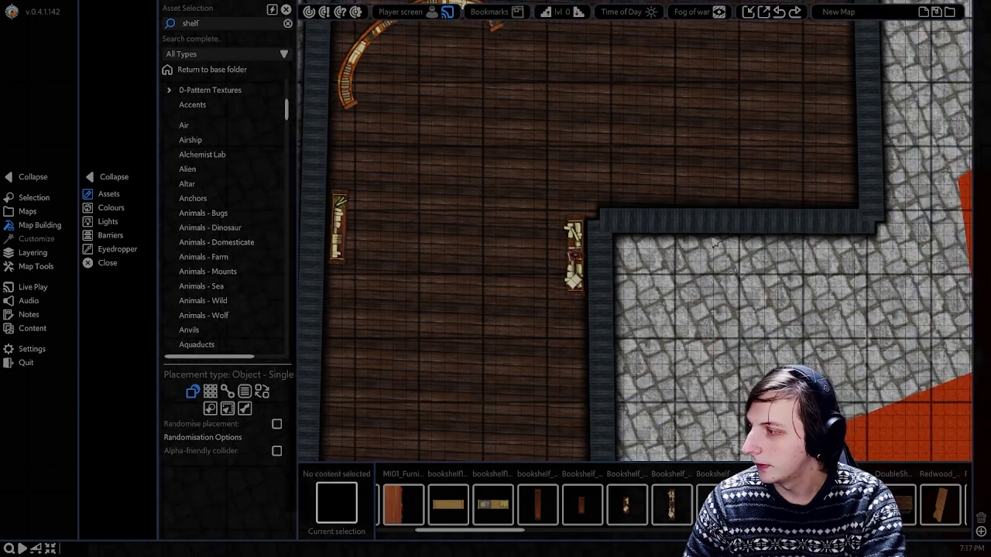
# Step: Place and enlarge a Shelf_tar4 in the upper-right part of the room, and add two copies beside it in a row
pyautogui.scroll(-6, 672, 503)
pyautogui.click(746, 503)
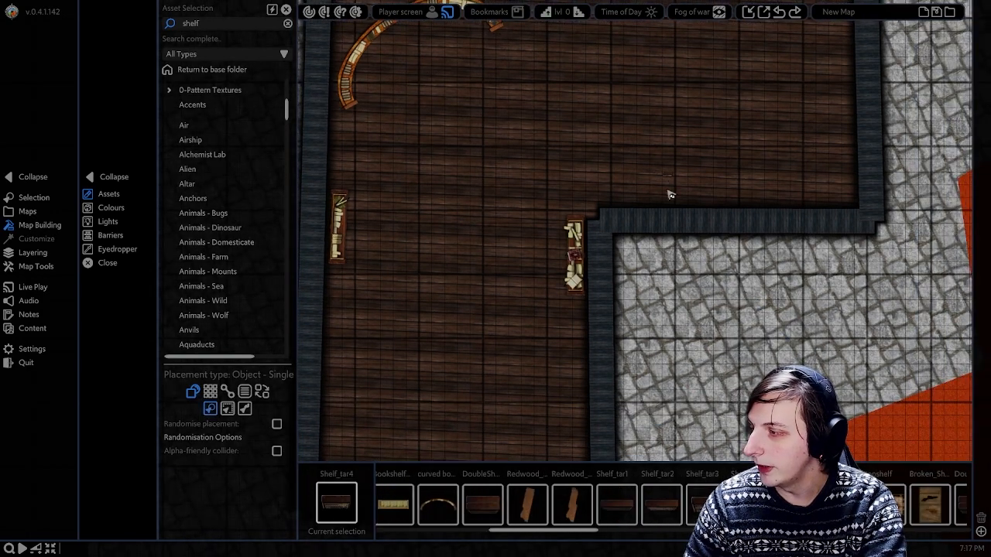
pyautogui.moveTo(672, 127); pyautogui.dragTo(649, 281, button='middle')
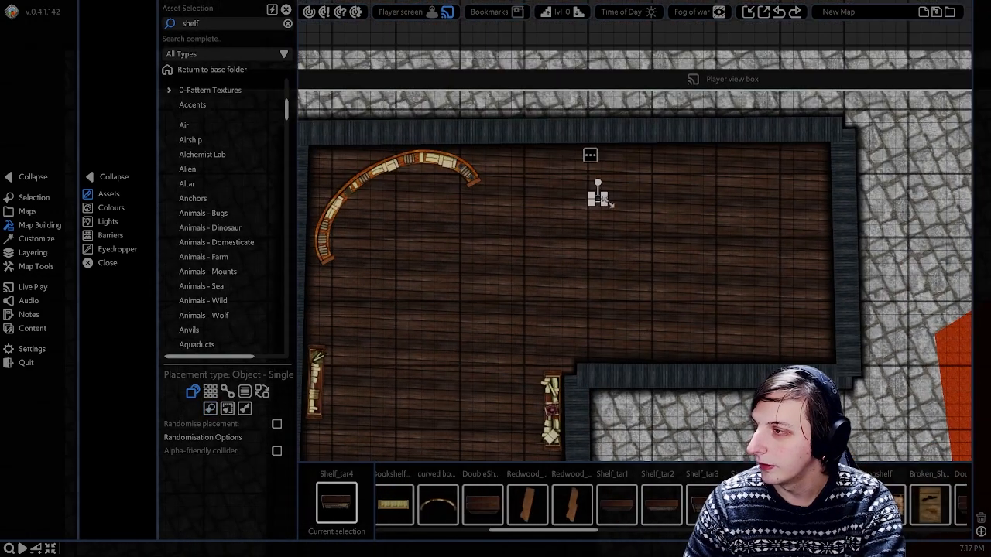
pyautogui.moveTo(599, 199)
pyautogui.mouseDown()
pyautogui.moveTo(664, 248)
pyautogui.moveTo(610, 202)
pyautogui.mouseUp()
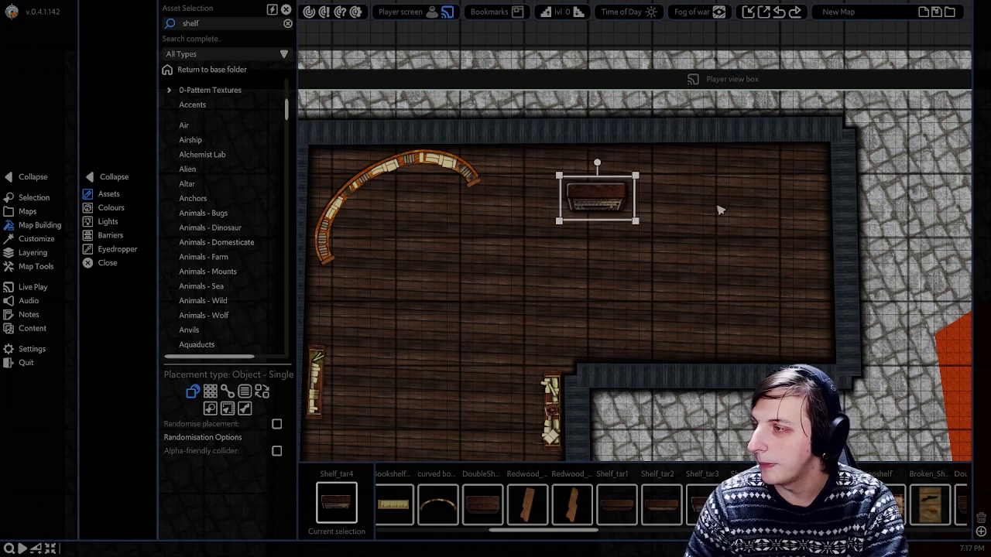
pyautogui.click(712, 201)
pyautogui.moveTo(712, 201); pyautogui.dragTo(672, 204)
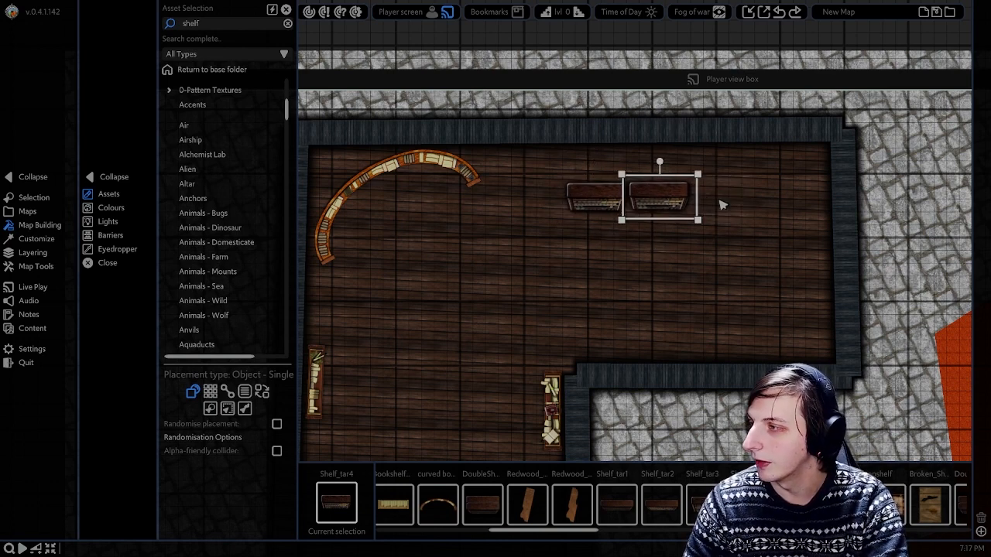
pyautogui.click(726, 200)
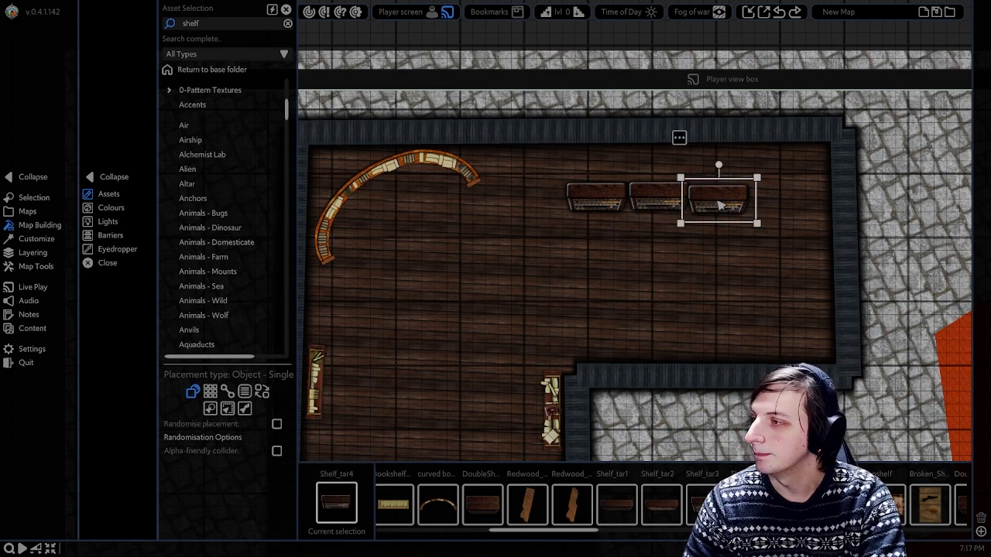
pyautogui.moveTo(723, 196); pyautogui.dragTo(720, 196)
# Step: Duplicate the row of three shelves below the first, rotate the copy 180° and align it with the upper row
pyautogui.keyDown('shift'); pyautogui.click(661, 199); pyautogui.keyUp('shift')
pyautogui.keyDown('shift'); pyautogui.click(608, 201); pyautogui.keyUp('shift')
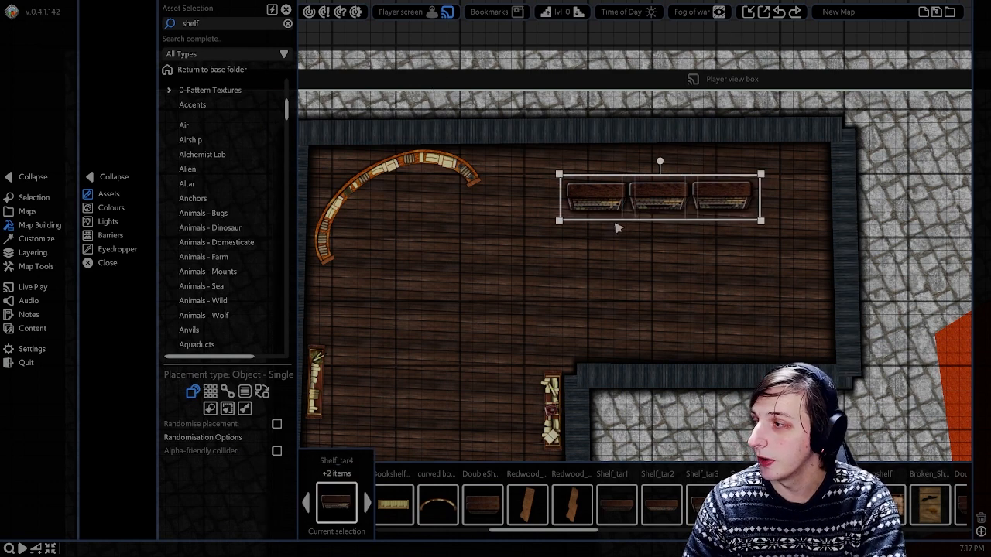
pyautogui.click(646, 294)
pyautogui.keyDown('shift'); pyautogui.click(580, 301); pyautogui.keyUp('shift')
pyautogui.keyDown('shift'); pyautogui.click(722, 296); pyautogui.keyUp('shift')
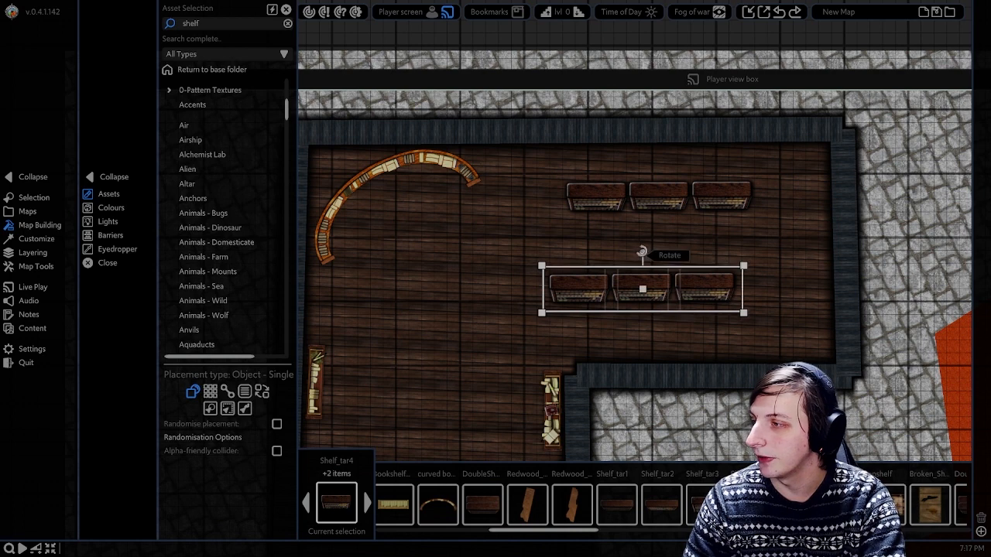
pyautogui.moveTo(642, 255); pyautogui.dragTo(642, 346)
pyautogui.moveTo(688, 296)
pyautogui.mouseDown()
pyautogui.moveTo(710, 276)
pyautogui.moveTo(703, 266)
pyautogui.moveTo(704, 287)
pyautogui.mouseUp()
pyautogui.rightClick(705, 289)
pyautogui.press('s')
pyautogui.press('a')
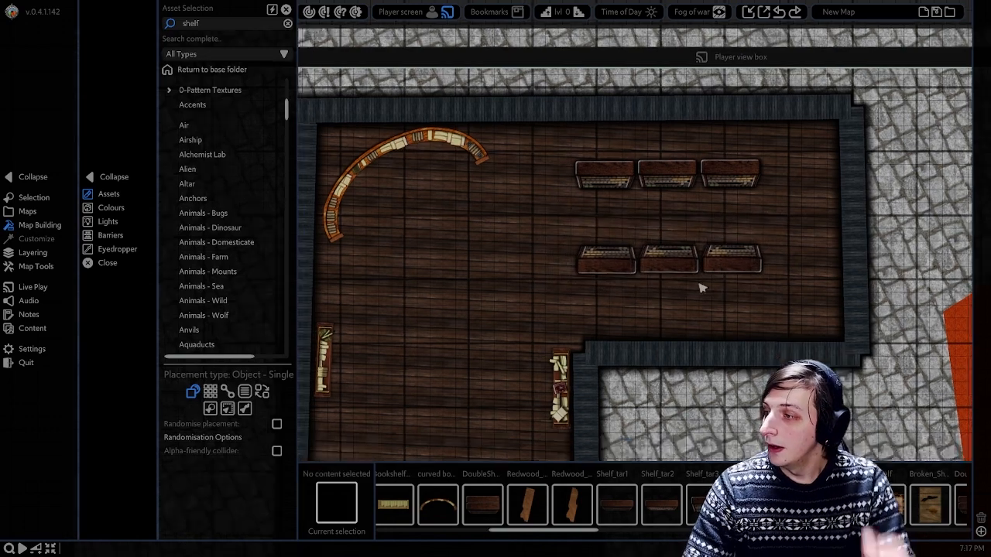
# Step: Place the 23A_Alchemists table from the Alchemist Lab folder inside the curved bookshelf, rotated diagonally to follow its curve
pyautogui.scroll(-2, 682, 282)
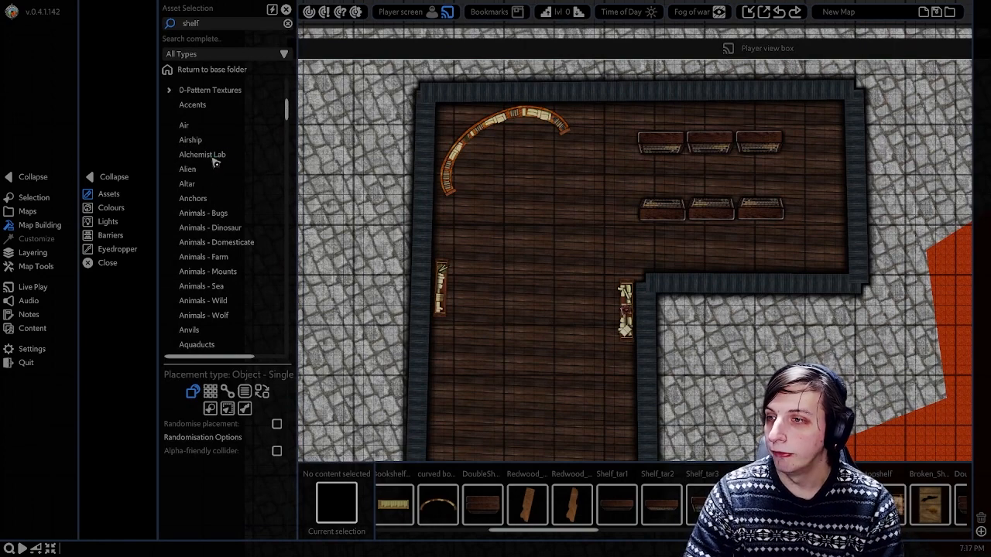
pyautogui.click(213, 158)
pyautogui.scroll(3, 232, 140)
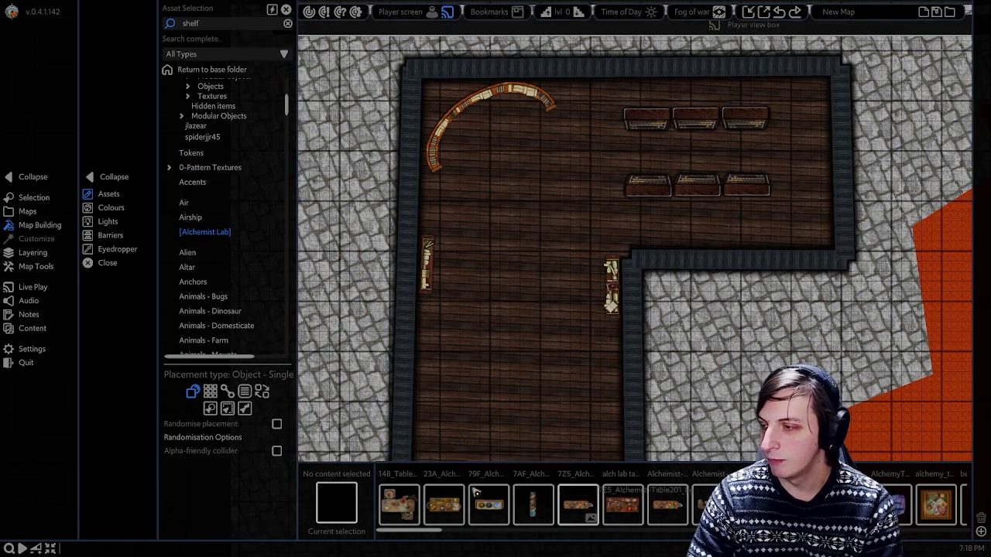
pyautogui.moveTo(446, 510); pyautogui.dragTo(499, 143)
pyautogui.rightClick(510, 171)
pyautogui.click(518, 167)
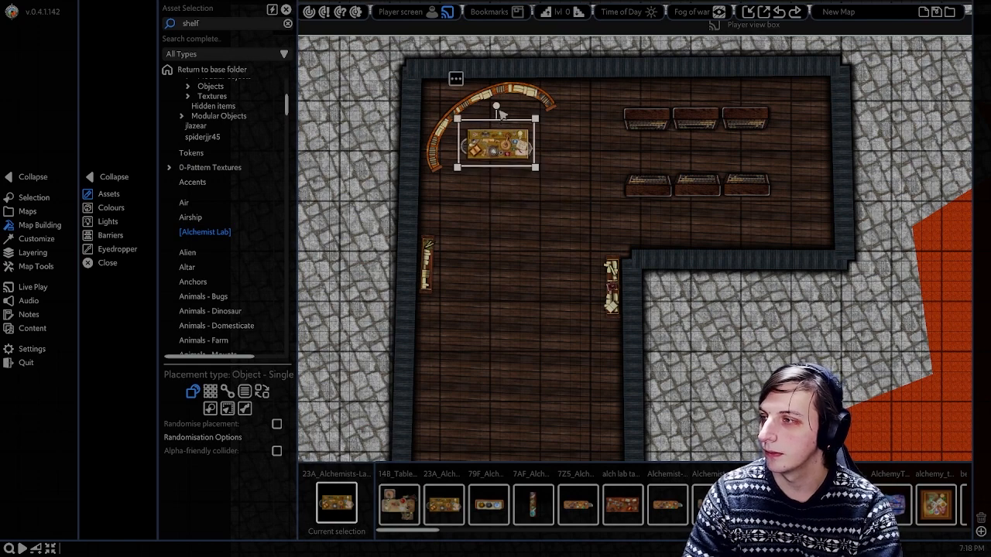
pyautogui.moveTo(496, 106); pyautogui.dragTo(473, 116)
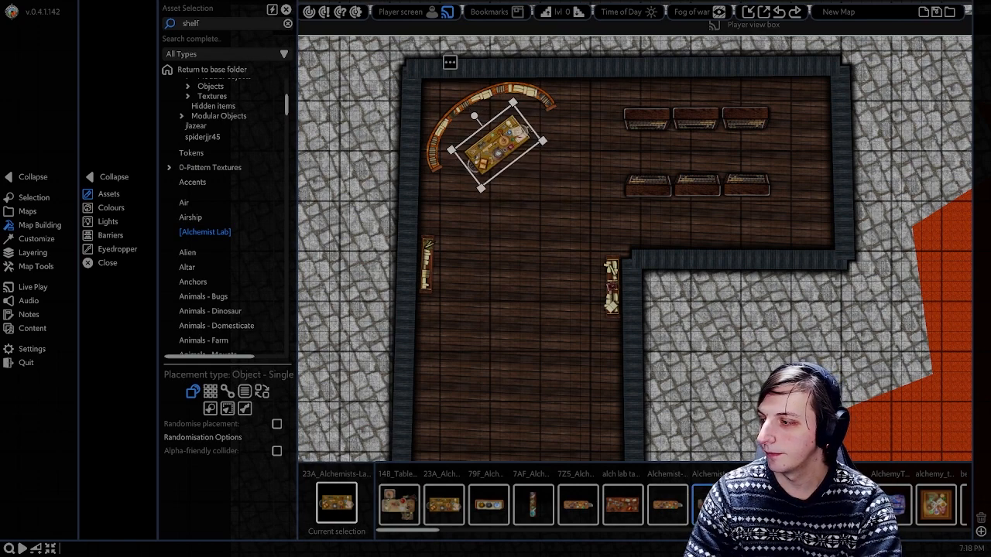
# Step: Place the green L-shaped Alchemist-Table asset, enlarge it and set it against the left wall below the bookshelf
pyautogui.click(706, 503)
pyautogui.click(504, 227)
pyautogui.rightClick(504, 226)
pyautogui.click(505, 225)
pyautogui.moveTo(520, 234); pyautogui.dragTo(497, 334)
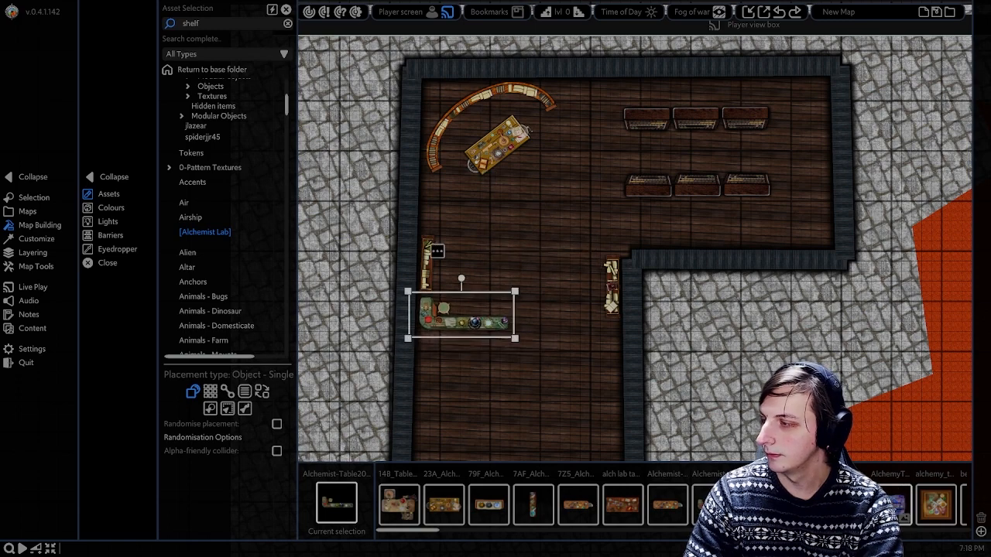
# Step: Place an enlarged alchemy_table_sc in the room's upper-right corner and paste a copy into the lower-right corner of that wing
pyautogui.click(891, 505)
pyautogui.click(936, 505)
pyautogui.click(588, 163)
pyautogui.rightClick(587, 163)
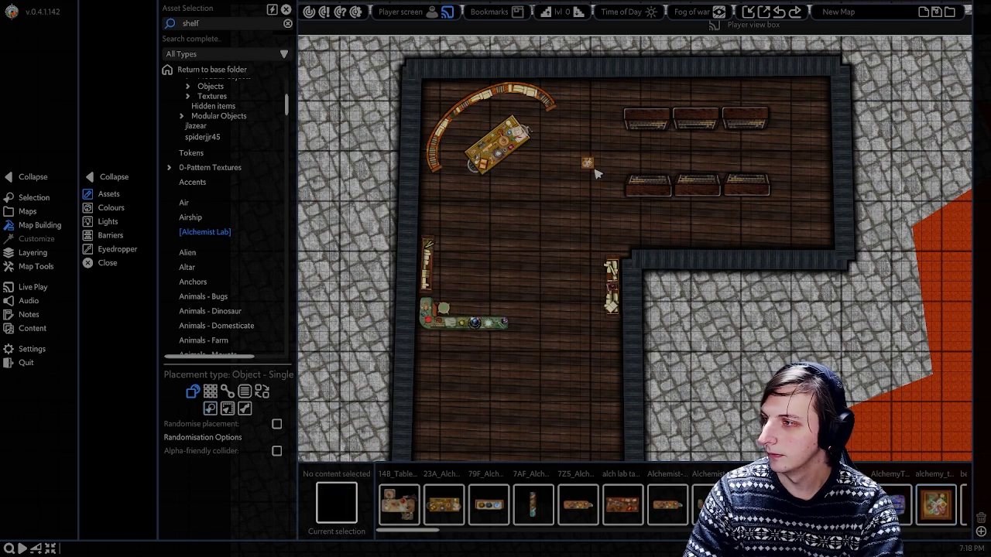
pyautogui.click(588, 164)
pyautogui.moveTo(594, 170); pyautogui.dragTo(814, 93)
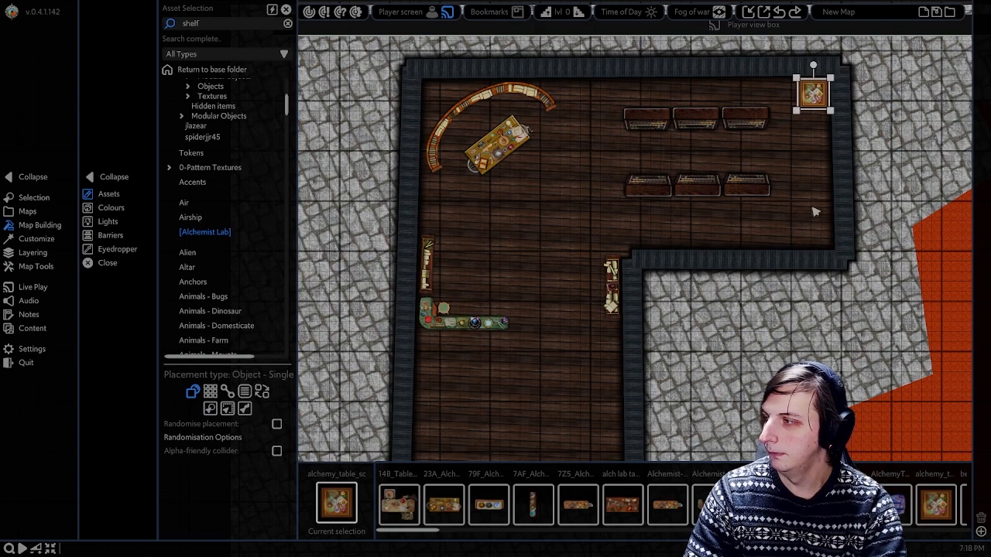
pyautogui.hotkey('ctrl', 'v')
pyautogui.moveTo(811, 221); pyautogui.dragTo(814, 230)
pyautogui.rightClick(814, 230)
# Step: Choose another asset from further along the Alchemist Lab collection
pyautogui.scroll(-1, 670, 505)
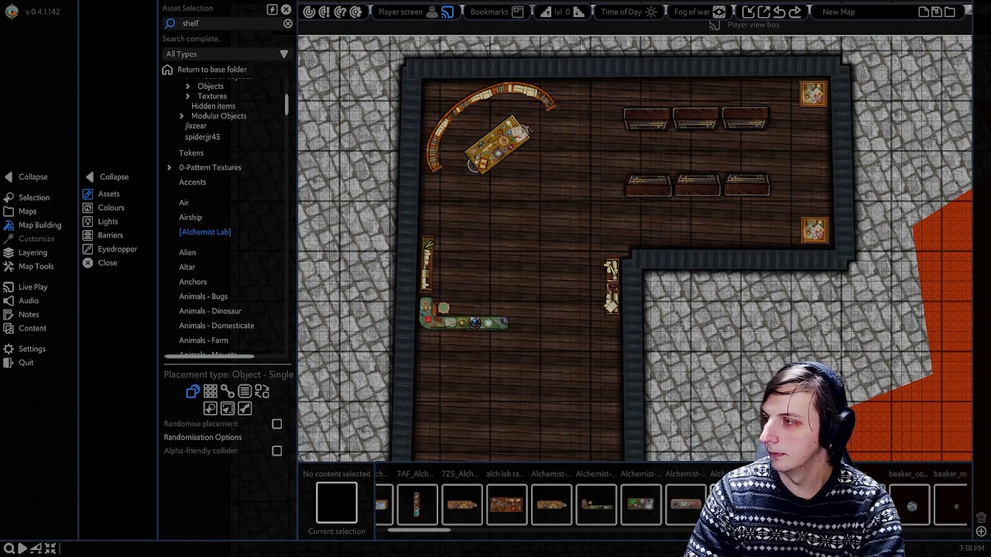
pyautogui.scroll(-2, 670, 505)
pyautogui.click(938, 505)
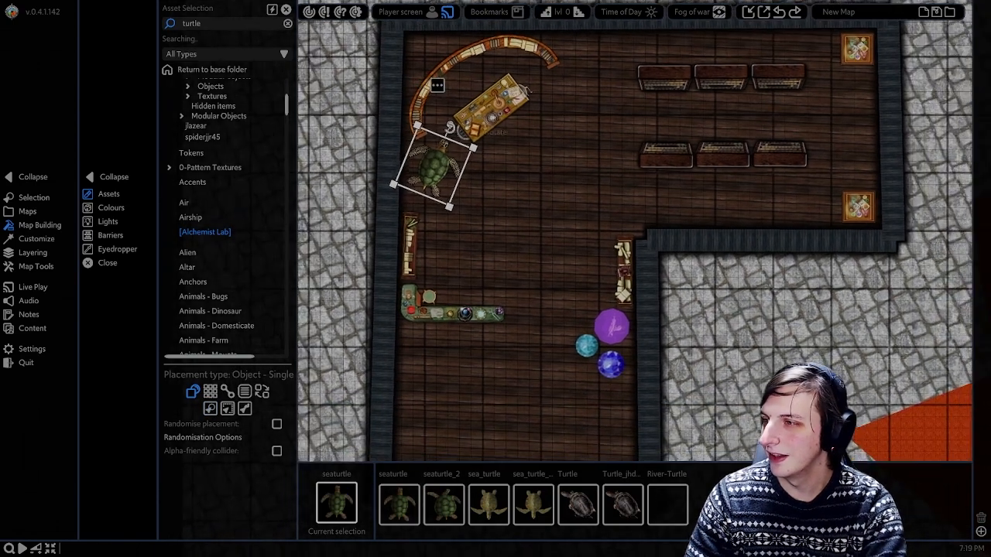
# Step: Rotate the sea turtle to face into the room and position it between the curved bookshelf and the left-wall shelf
pyautogui.moveTo(450, 128); pyautogui.dragTo(529, 172)
pyautogui.moveTo(434, 166); pyautogui.dragTo(439, 170)
pyautogui.rightClick(590, 175)
pyautogui.moveTo(589, 173); pyautogui.dragTo(589, 181, button='middle')
pyautogui.scroll(-2, 589, 181)
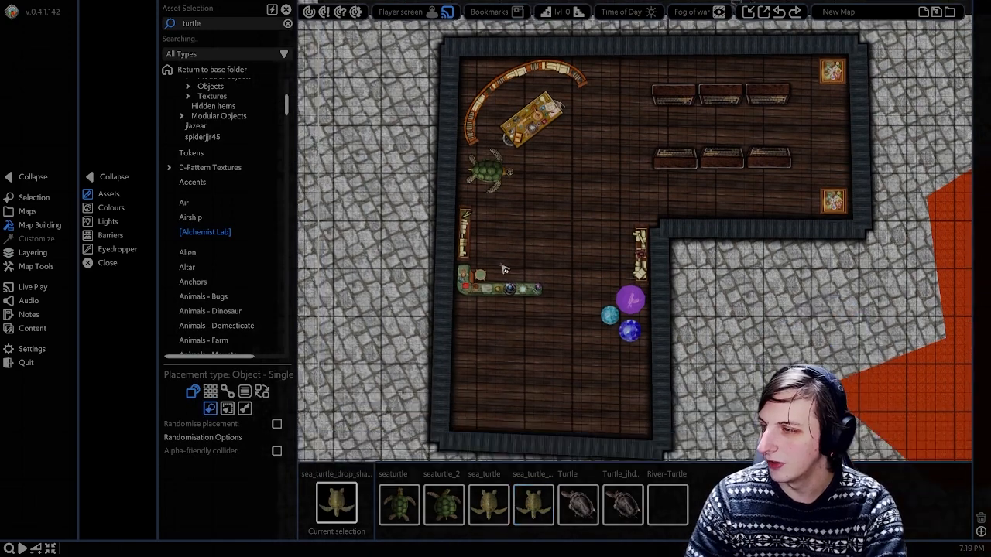
pyautogui.click(496, 178)
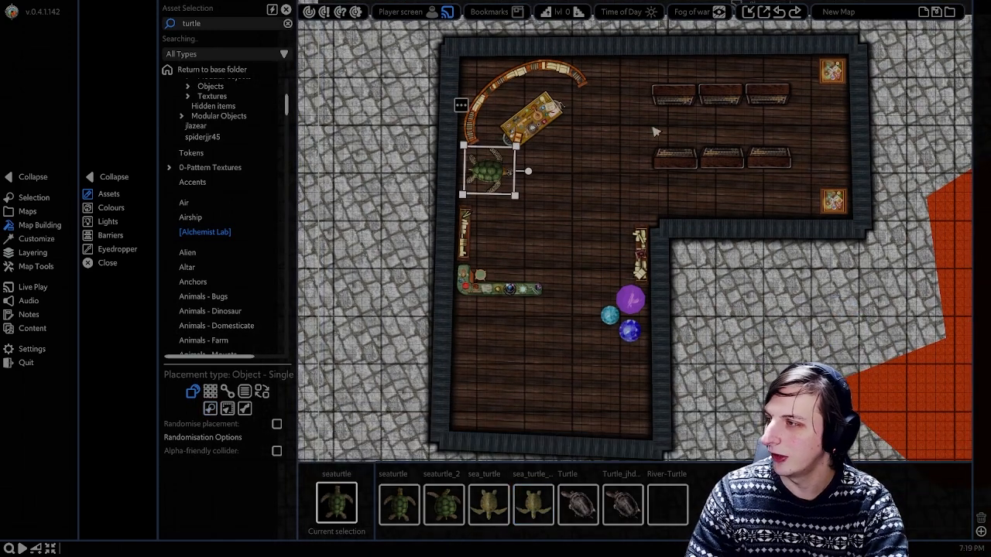
# Step: Finish with the turtle and search the asset library for "scorch"
pyautogui.moveTo(584, 161); pyautogui.dragTo(573, 175, button='right')
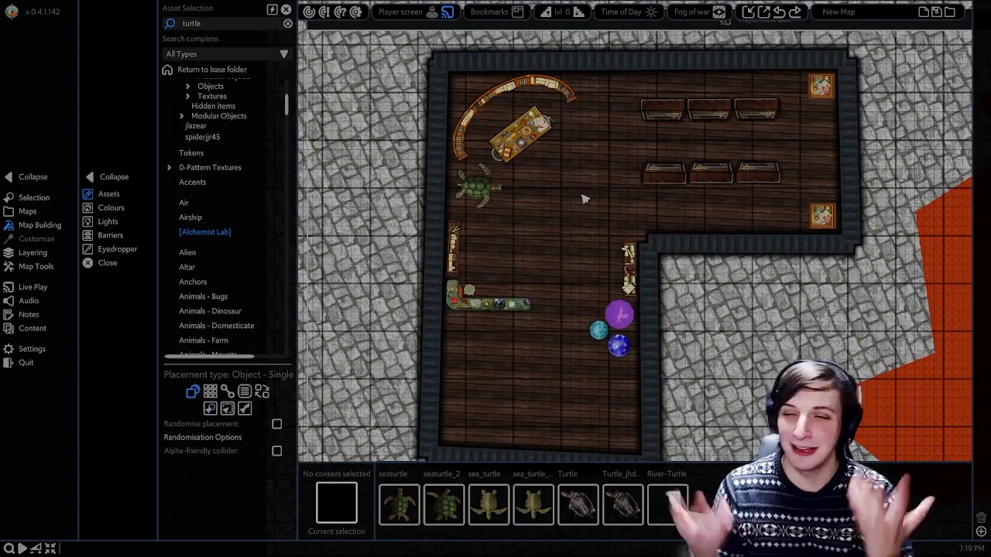
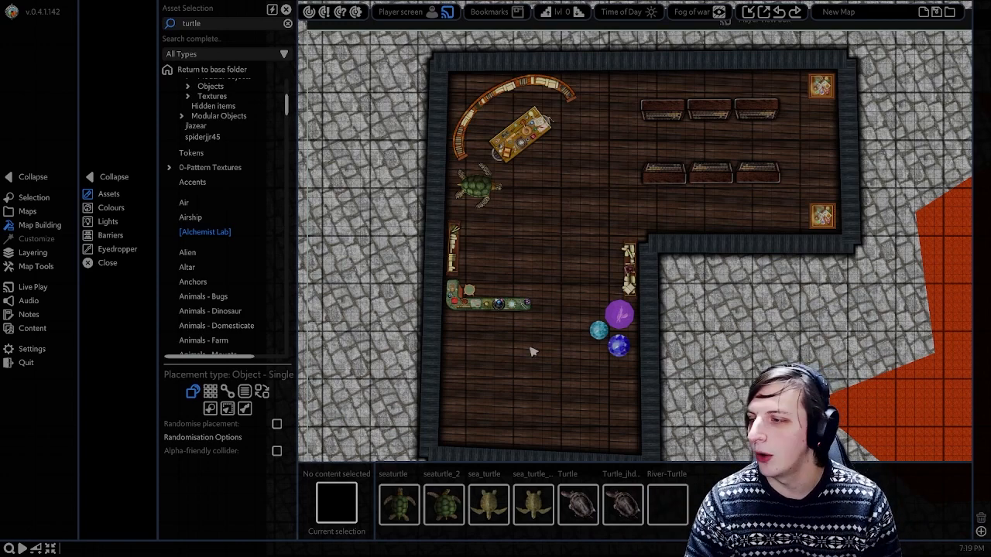
pyautogui.moveTo(533, 351); pyautogui.dragTo(533, 323, button='middle')
pyautogui.doubleClick(214, 21)
pyautogui.write('scot')
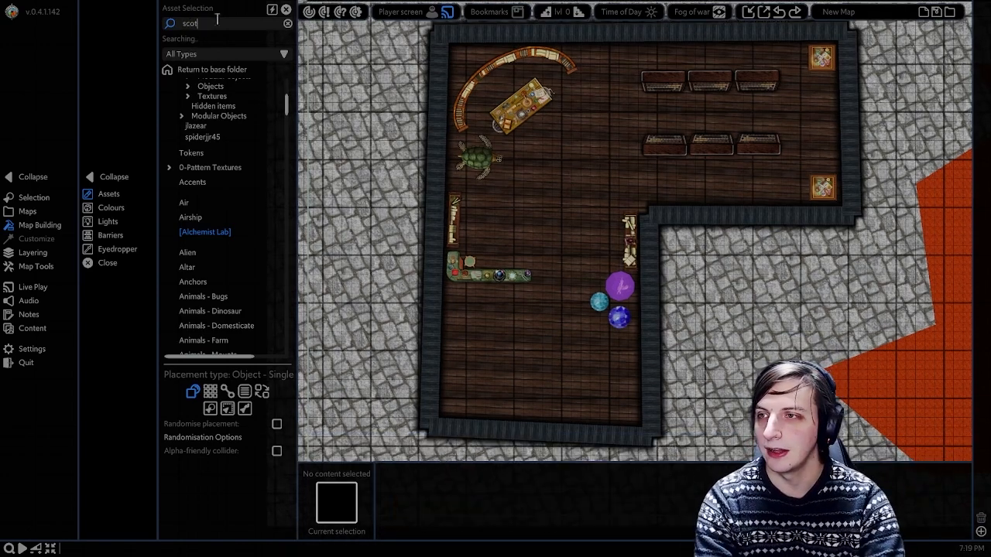
pyautogui.write('ch')
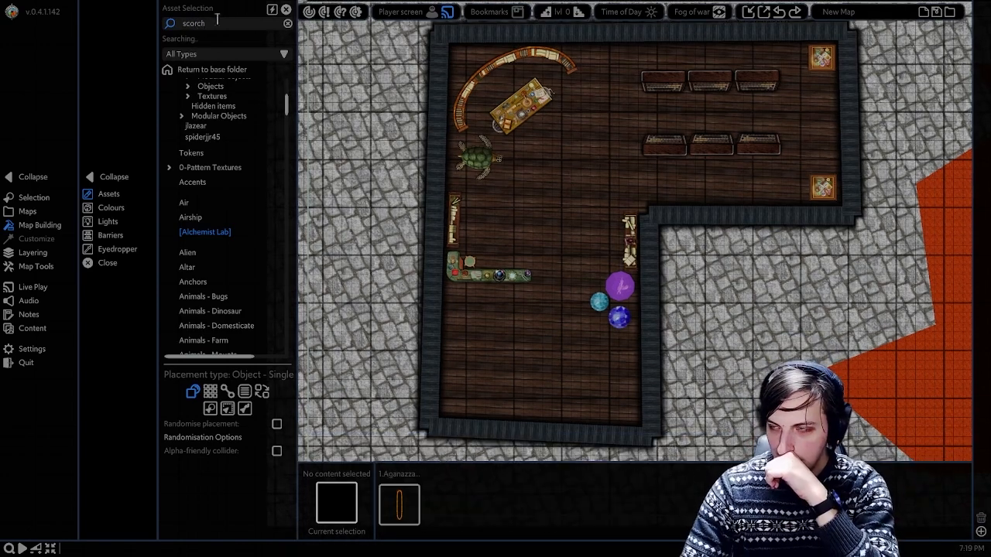
pyautogui.moveTo(569, 319); pyautogui.dragTo(580, 346, button='middle')
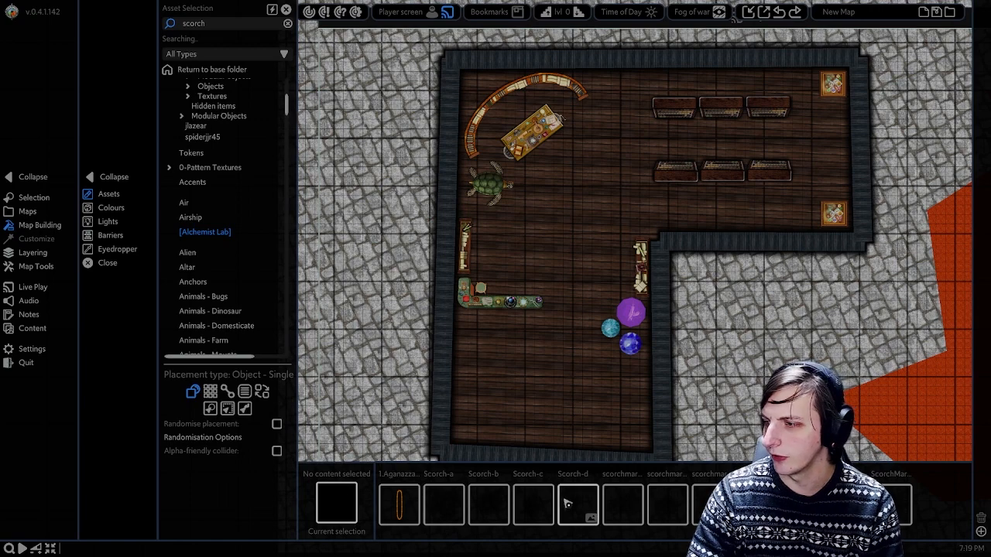
# Step: Place the Scorch-c asset on the wooden floor, enlarge it and move it against the left wall below the green L-shaped table
pyautogui.click(534, 503)
pyautogui.click(560, 258)
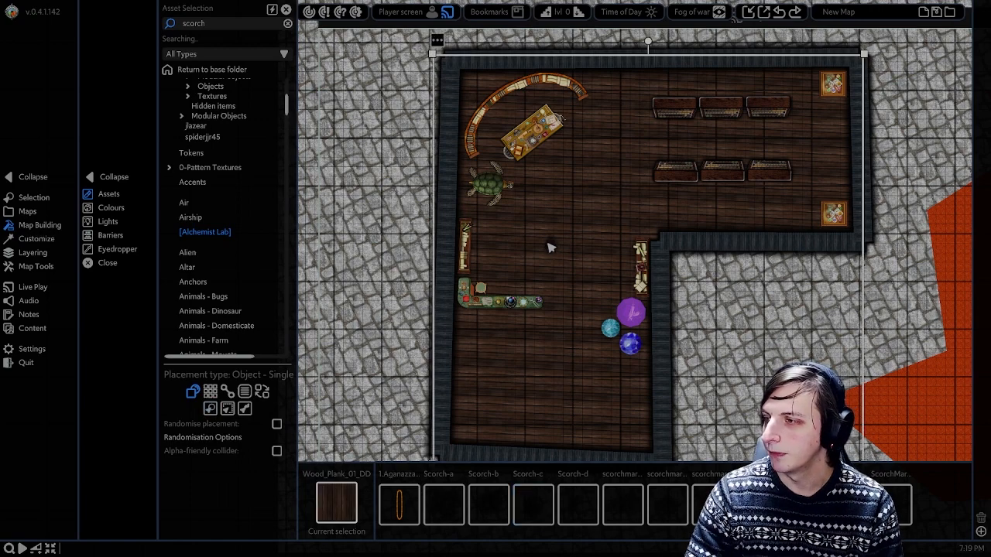
pyautogui.click(548, 243)
pyautogui.moveTo(561, 256); pyautogui.dragTo(621, 336)
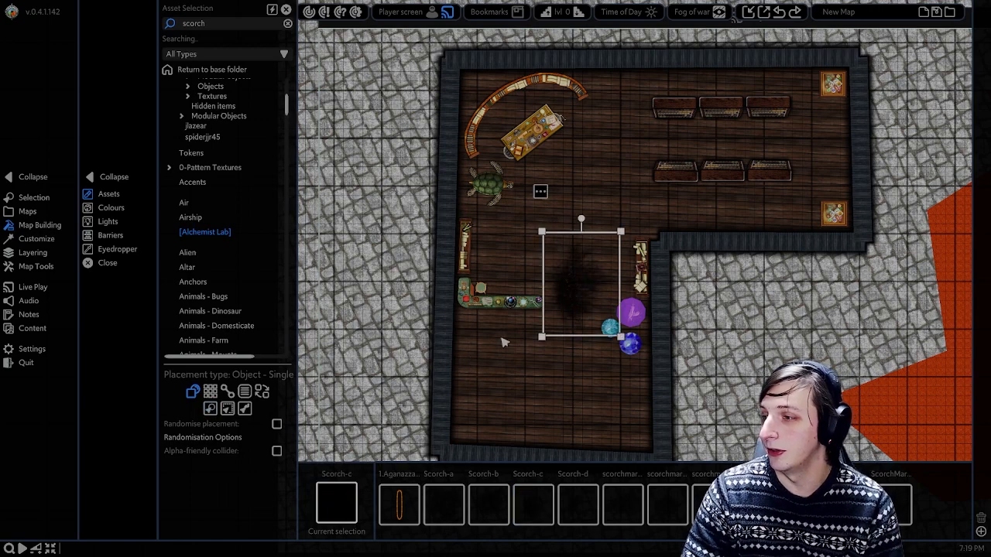
pyautogui.rightClick(577, 291)
pyautogui.click(608, 256)
pyautogui.click(572, 291)
pyautogui.moveTo(571, 288); pyautogui.dragTo(475, 352)
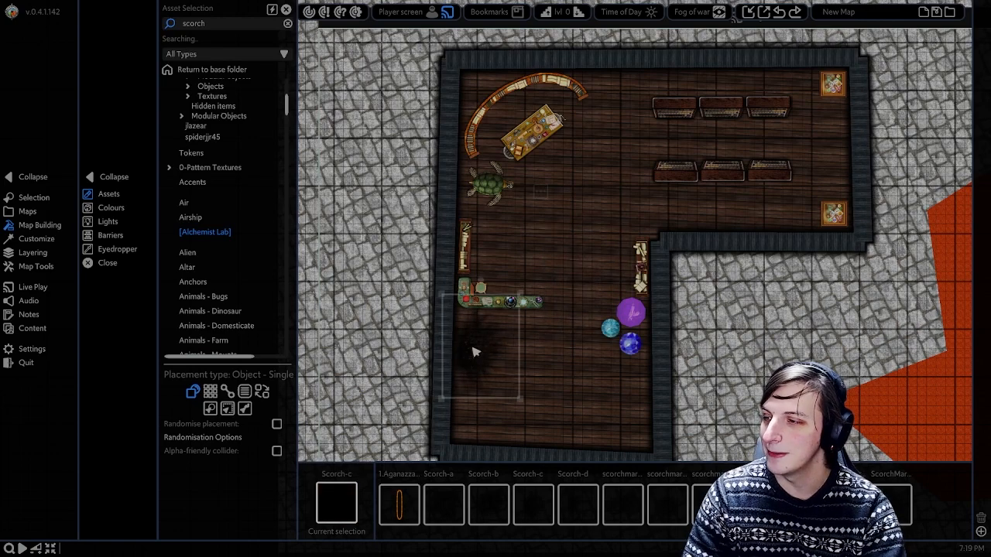
# Step: Add two more scorch marks, one beside the diagonal alchemy table and one near the building's inner corner
pyautogui.click(573, 153)
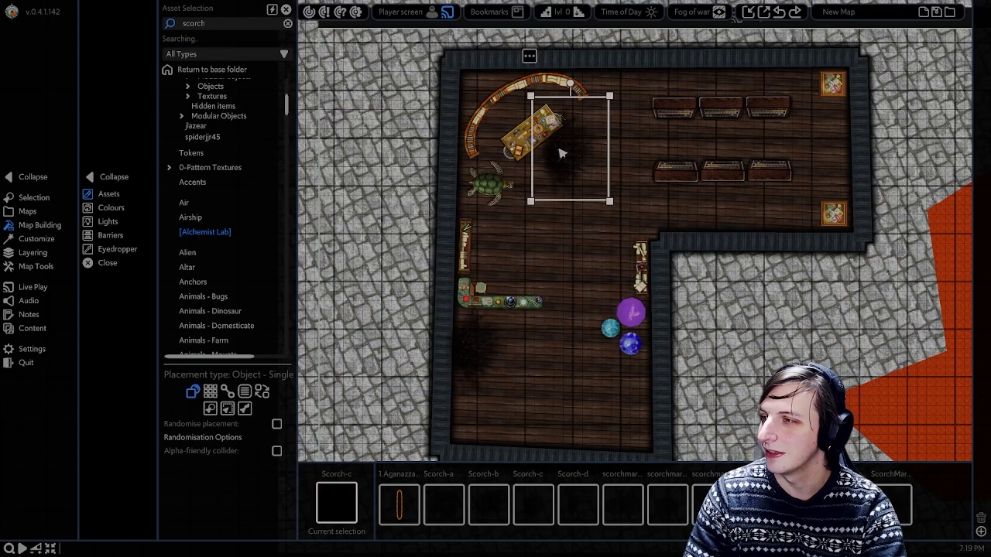
pyautogui.moveTo(570, 83); pyautogui.dragTo(708, 164)
pyautogui.rightClick(709, 164)
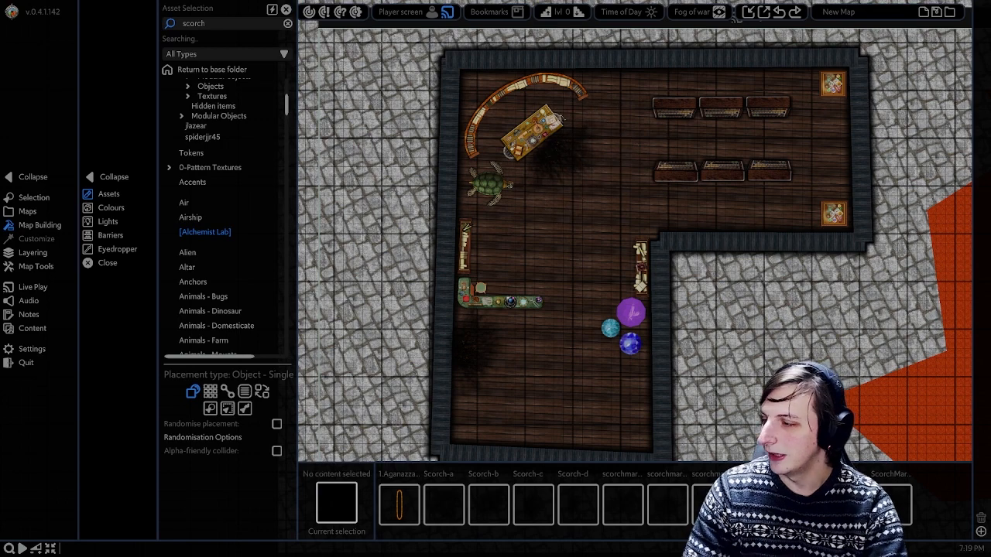
pyautogui.click(579, 200)
pyautogui.moveTo(605, 219); pyautogui.dragTo(615, 243)
pyautogui.rightClick(626, 162)
# Step: Search for "cauldron" and place cauldronwtrlgt_gt cauldrons along the left wall in the lower part of the room
pyautogui.click(224, 25)
pyautogui.write('cauldron')
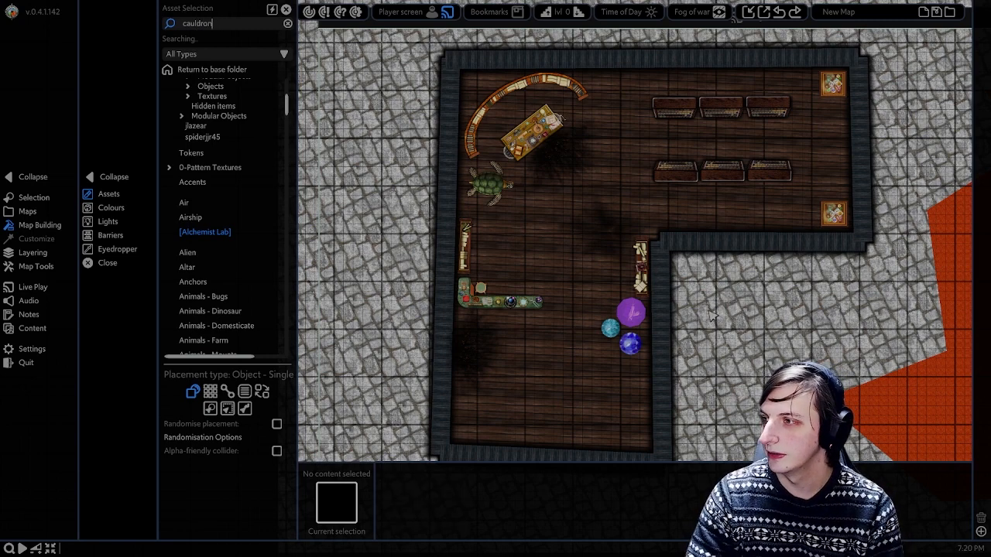
pyautogui.moveTo(614, 309); pyautogui.dragTo(607, 298, button='middle')
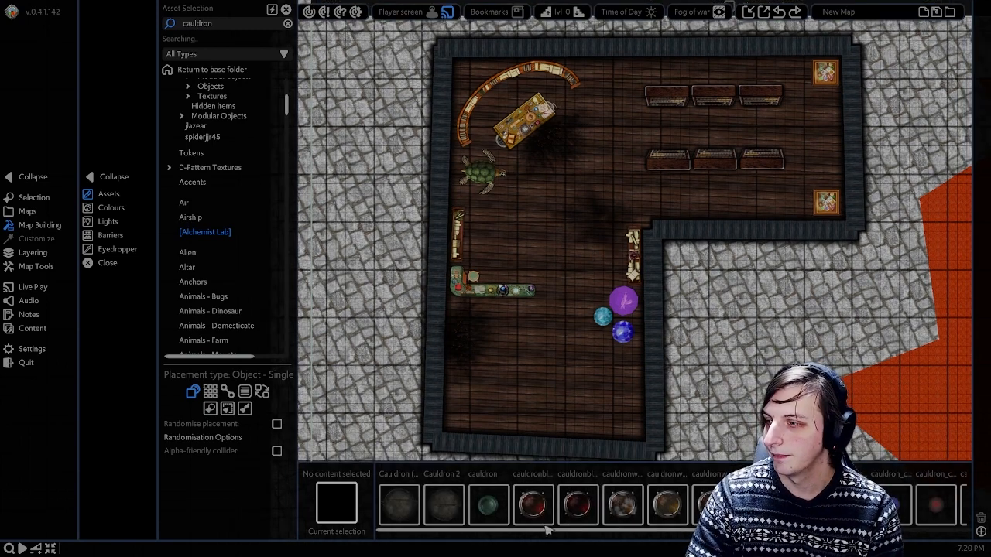
pyautogui.click(540, 514)
pyautogui.moveTo(507, 381); pyautogui.dragTo(525, 348, button='middle')
pyautogui.click(657, 492)
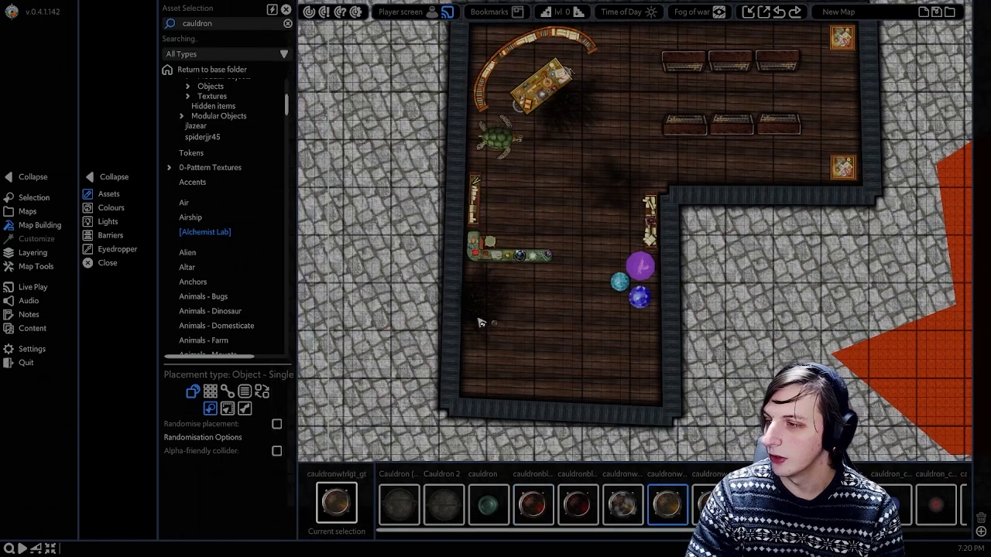
pyautogui.click(492, 318)
pyautogui.moveTo(495, 319); pyautogui.dragTo(482, 338)
pyautogui.click(476, 375)
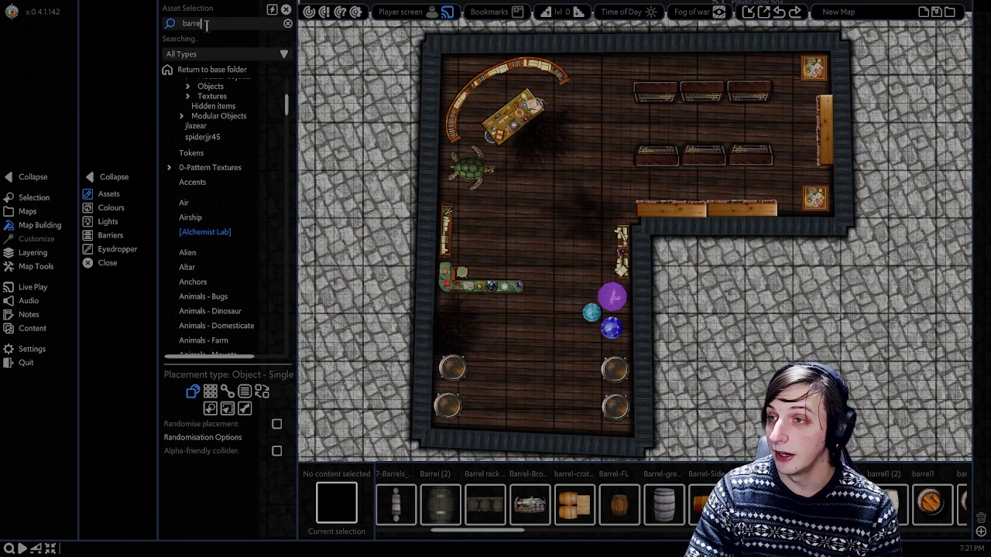
# Step: Search for "wall" assets, choose CaveWall1_dgw-e and switch its placement type to Line
pyautogui.hotkey('ctrl', 'a')
pyautogui.write('wall')
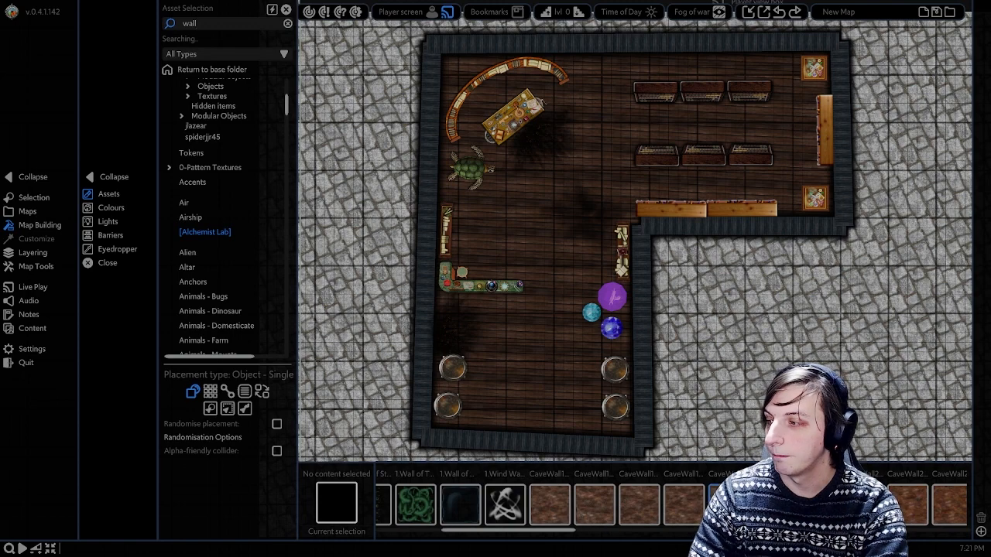
pyautogui.click(634, 505)
pyautogui.click(227, 392)
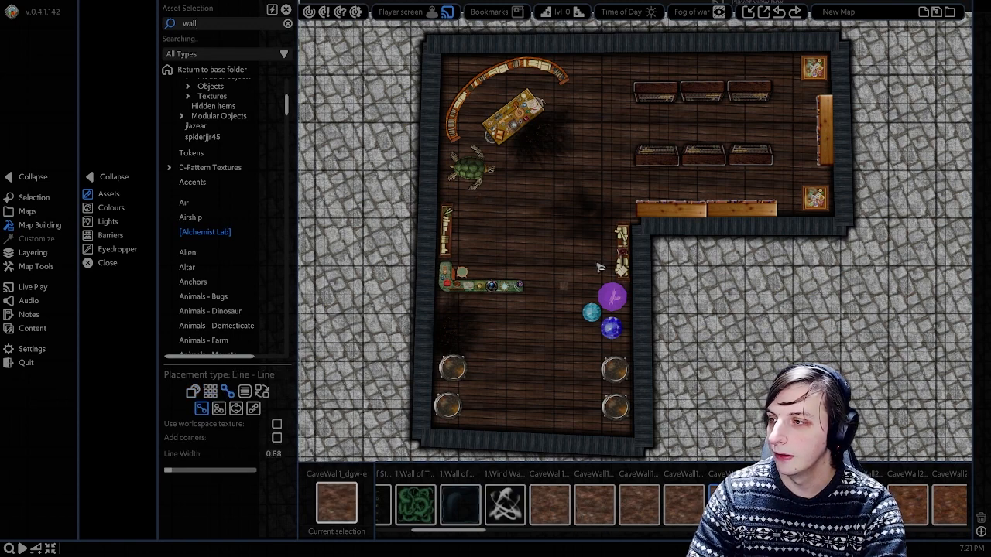
# Step: Draw the interior wall from the left wall above the cauldrons, up and across to the building's inner corner, leaving a doorway gap
pyautogui.click(428, 318)
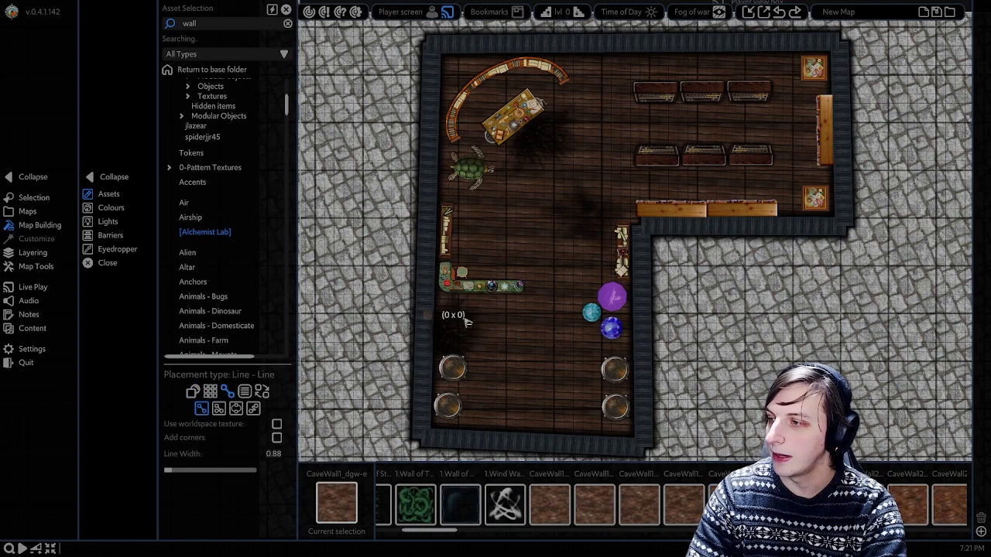
pyautogui.click(555, 320)
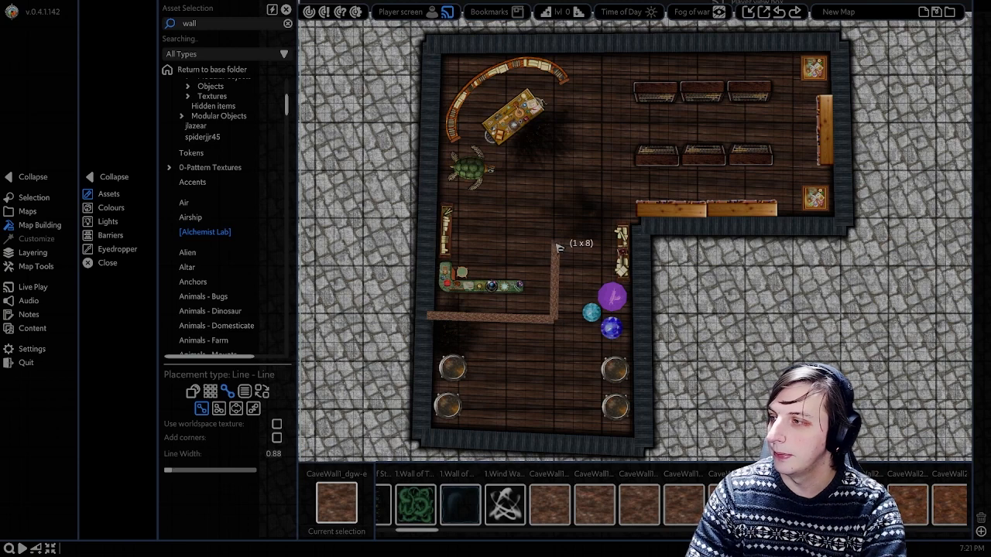
pyautogui.click(555, 219)
pyautogui.click(554, 211)
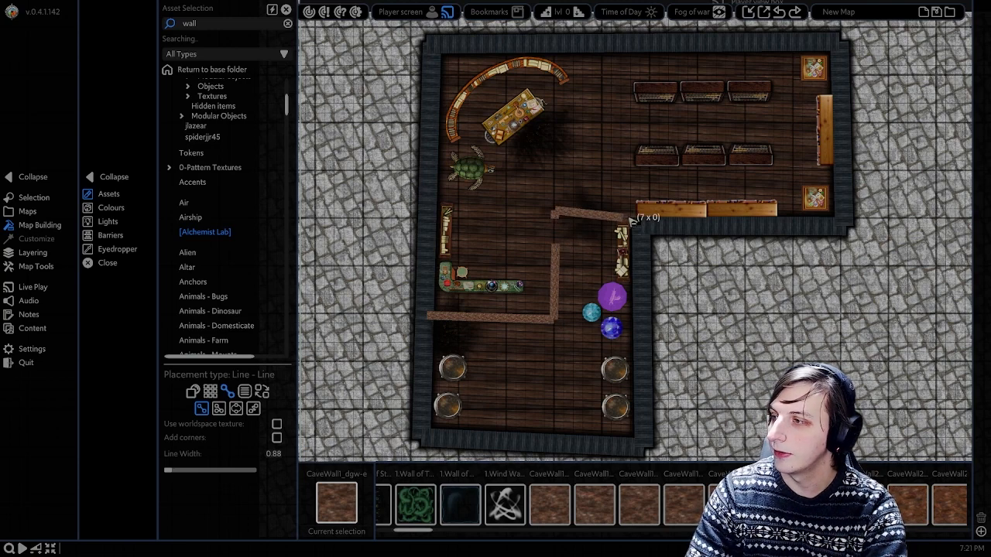
pyautogui.click(635, 210)
pyautogui.click(638, 230)
pyautogui.rightClick(640, 233)
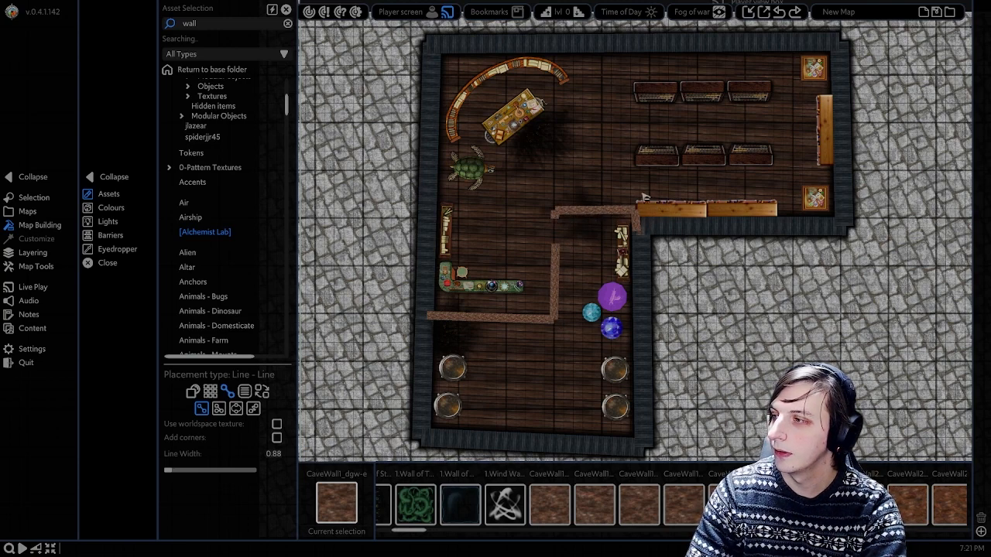
# Step: Draw a vertical interior wall from the upper wall down to the horizontal partition, leaving a doorway gap near the upper end
pyautogui.click(614, 47)
pyautogui.click(616, 82)
pyautogui.rightClick(616, 82)
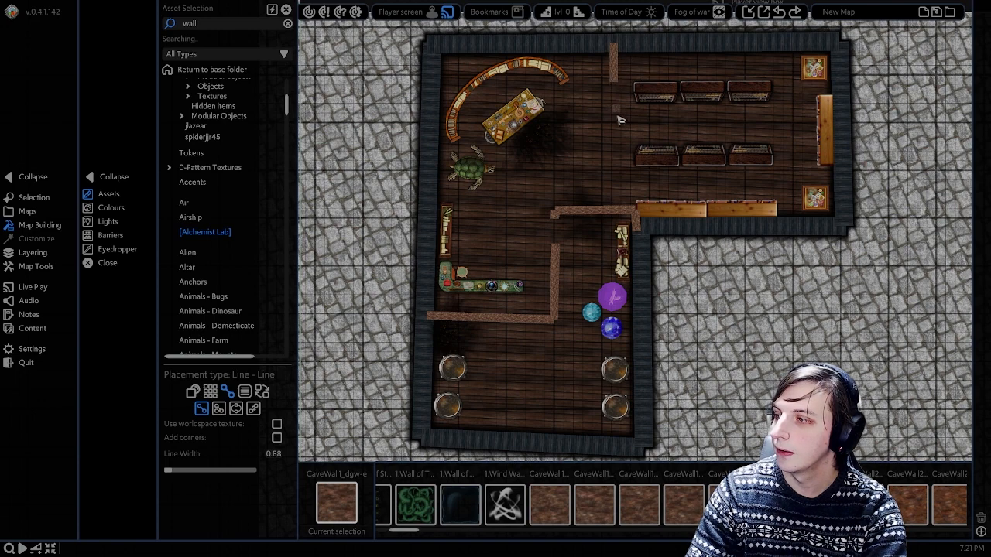
pyautogui.click(616, 110)
pyautogui.click(619, 208)
pyautogui.rightClick(619, 208)
pyautogui.rightClick(632, 218)
# Step: Select all the brown CaveWall1_dgw-e interior wall segments and turn on Drop Shadow in their blocking options
pyautogui.click(635, 223)
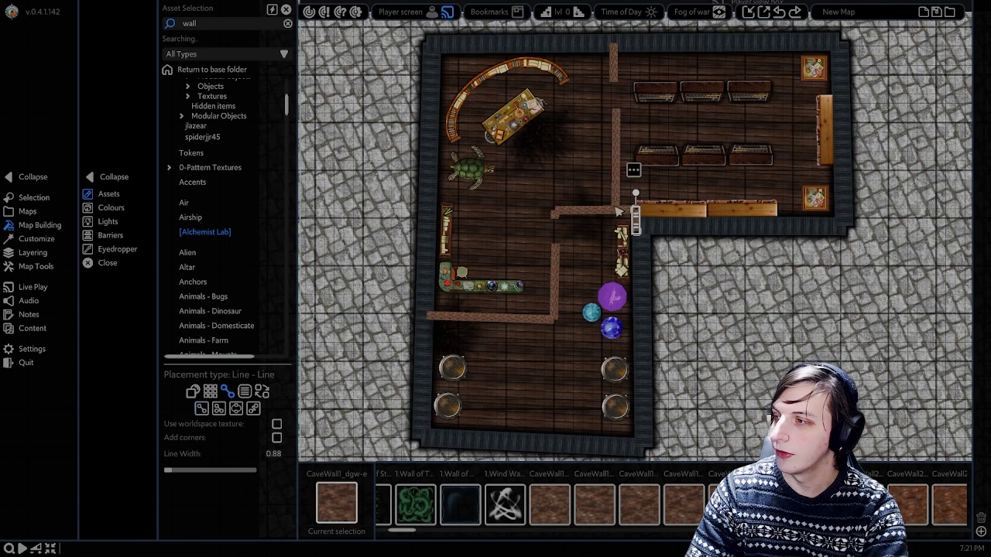
pyautogui.keyDown('shift'); pyautogui.click(605, 211); pyautogui.keyUp('shift')
pyautogui.keyDown('shift'); pyautogui.click(617, 160); pyautogui.keyUp('shift')
pyautogui.keyDown('shift'); pyautogui.click(615, 69); pyautogui.keyUp('shift')
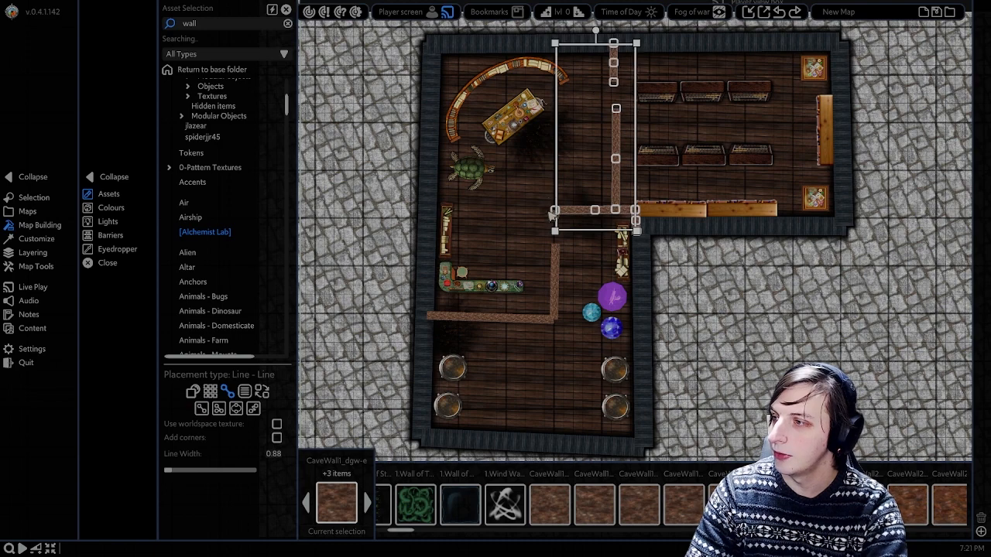
pyautogui.keyDown('shift'); pyautogui.click(553, 218); pyautogui.keyUp('shift')
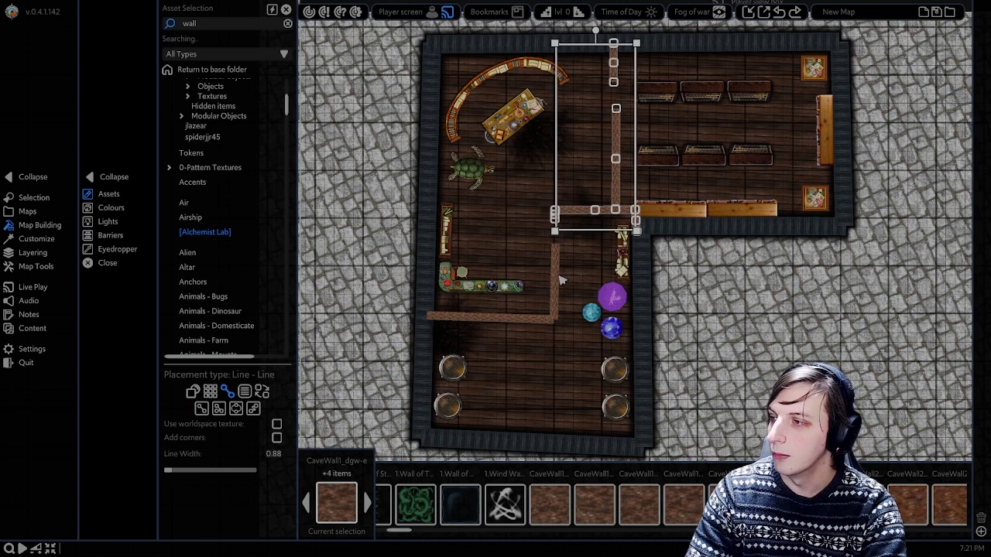
pyautogui.keyDown('shift'); pyautogui.click(555, 281); pyautogui.keyUp('shift')
pyautogui.keyDown('shift'); pyautogui.click(533, 318); pyautogui.keyUp('shift')
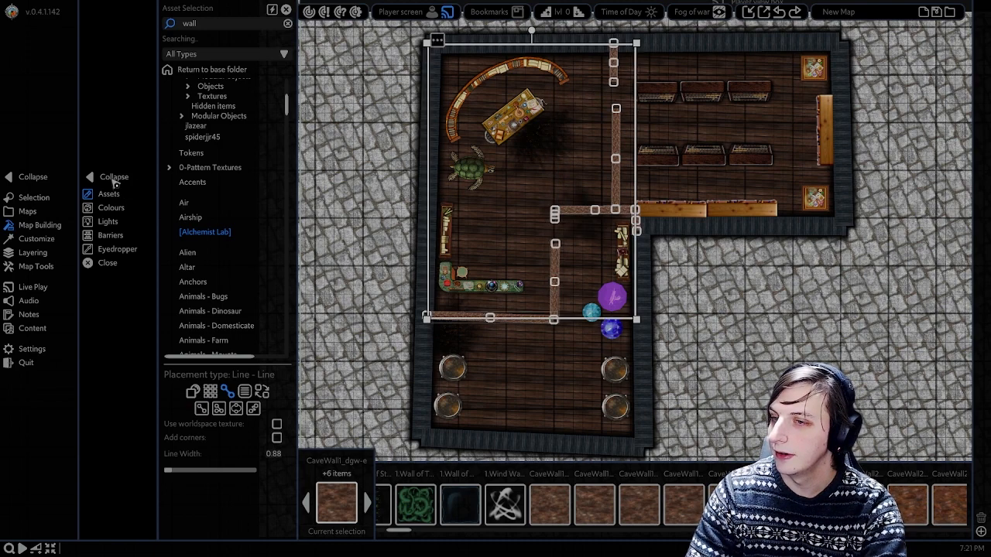
pyautogui.click(51, 241)
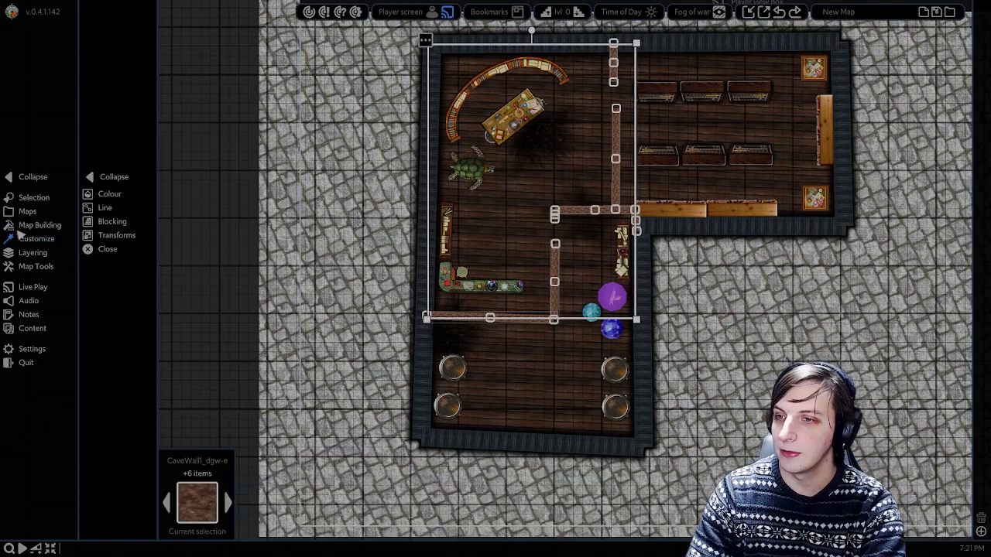
pyautogui.click(114, 221)
pyautogui.click(282, 37)
pyautogui.moveTo(719, 175); pyautogui.dragTo(701, 214, button='middle')
pyautogui.rightClick(709, 192)
# Step: Inspect the interior wall segments and their joints around the building's inner corner
pyautogui.scroll(2, 649, 246)
pyautogui.moveTo(646, 243); pyautogui.dragTo(673, 239, button='middle')
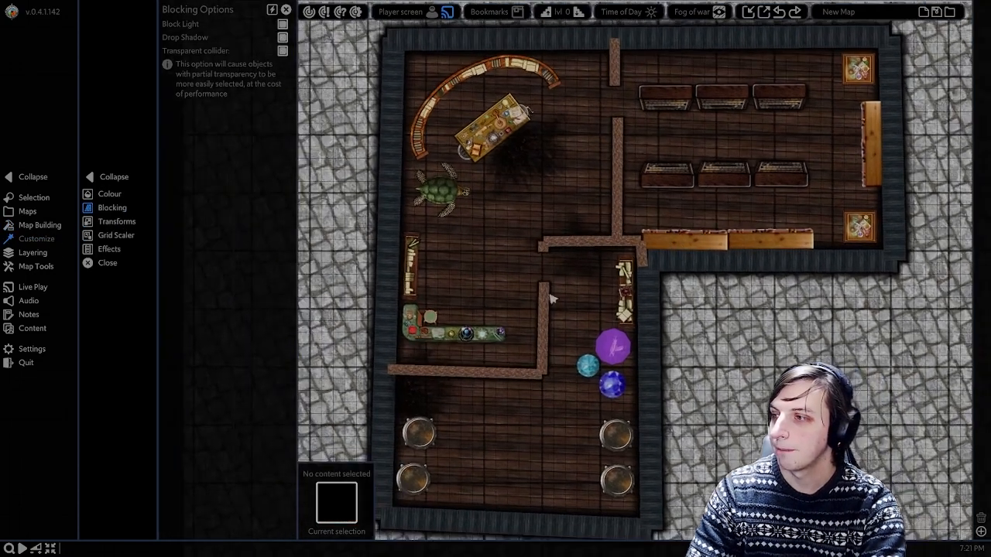
pyautogui.click(544, 247)
pyautogui.click(590, 249)
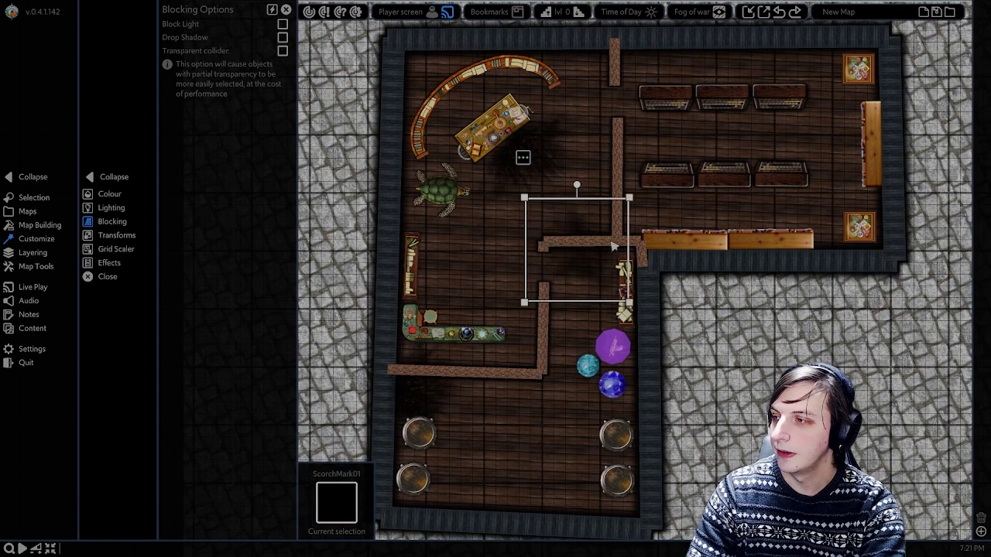
pyautogui.click(637, 244)
pyautogui.rightClick(651, 271)
pyautogui.scroll(-2, 665, 234)
pyautogui.scroll(-3, 665, 235)
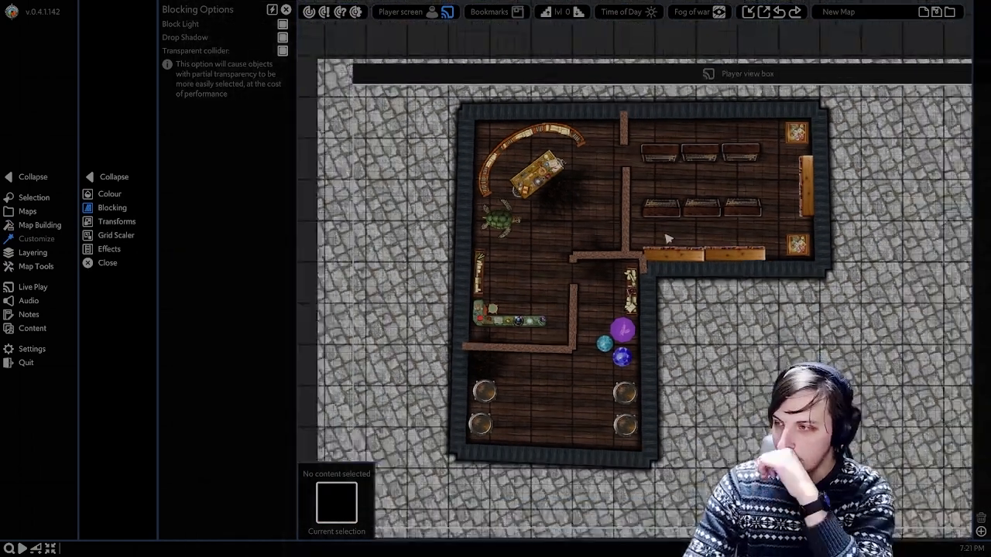
# Step: Search the map-building assets for "door" and choose the white door asset 91649
pyautogui.scroll(1, 663, 237)
pyautogui.moveTo(664, 237); pyautogui.dragTo(642, 241, button='middle')
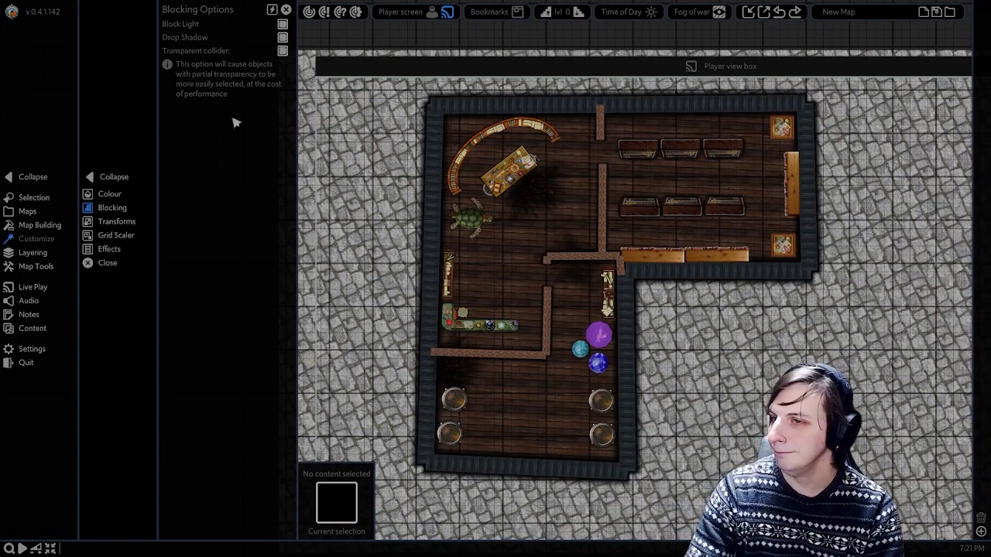
pyautogui.click(41, 225)
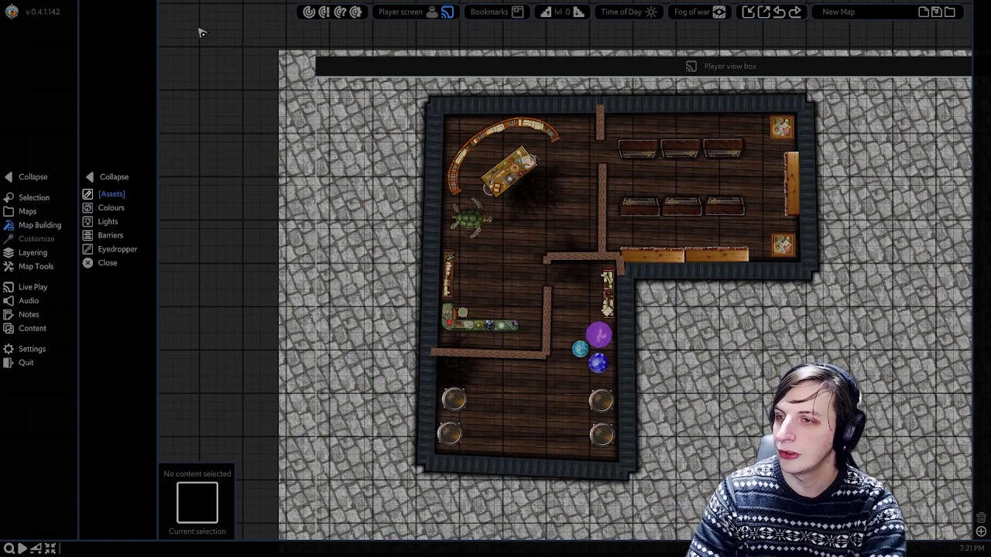
pyautogui.write('door')
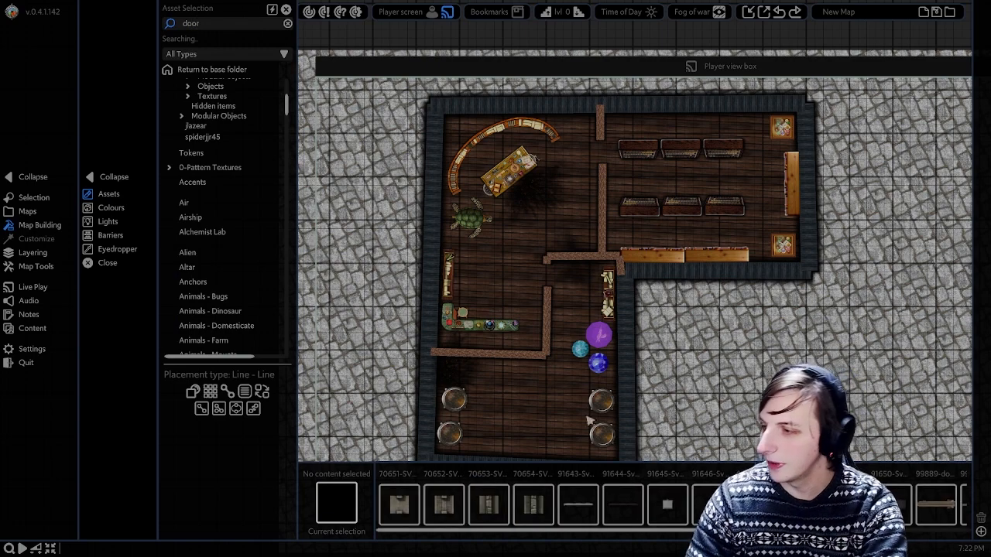
pyautogui.scroll(-3, 664, 504)
pyautogui.click(512, 505)
# Step: Place the door upright in the gap of the wall between the upper-left room and the upper-right room
pyautogui.scroll(2, 654, 124)
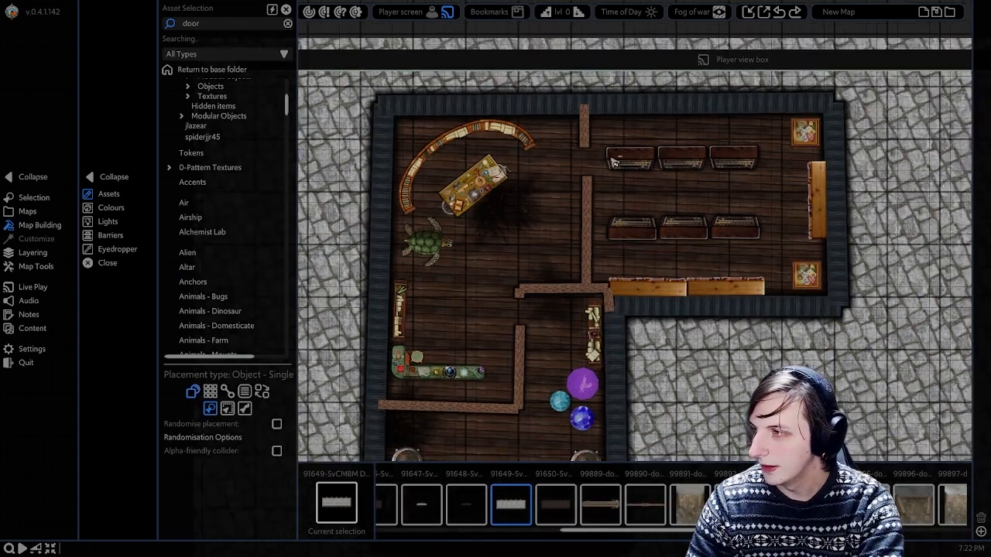
pyautogui.moveTo(586, 158); pyautogui.dragTo(632, 206)
pyautogui.click(619, 176)
pyautogui.moveTo(605, 144); pyautogui.dragTo(582, 162)
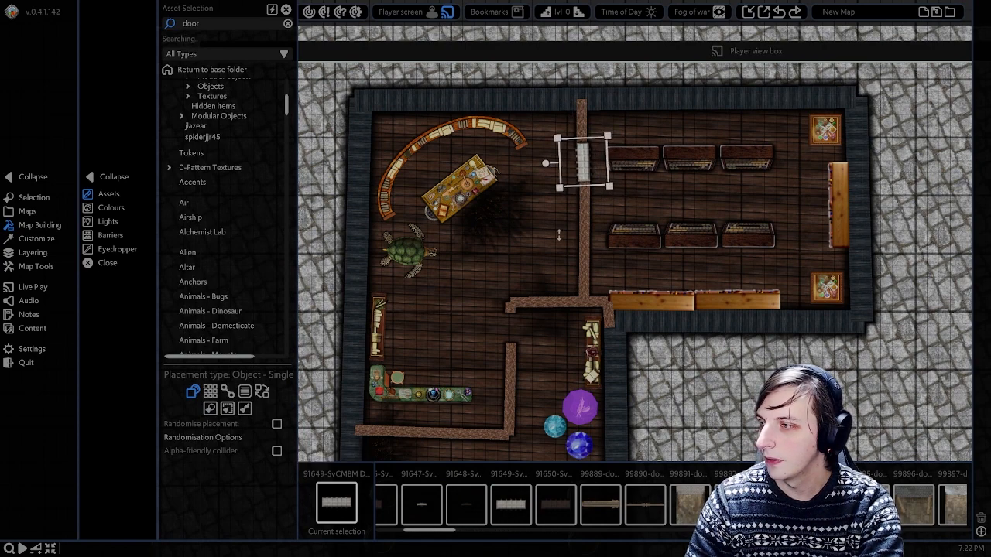
# Step: Place a second upright door in the gap above the short vertical wall beside the potion counter, then stop placing
pyautogui.click(512, 332)
pyautogui.rightClick(598, 293)
pyautogui.press('s')
pyautogui.press('a')
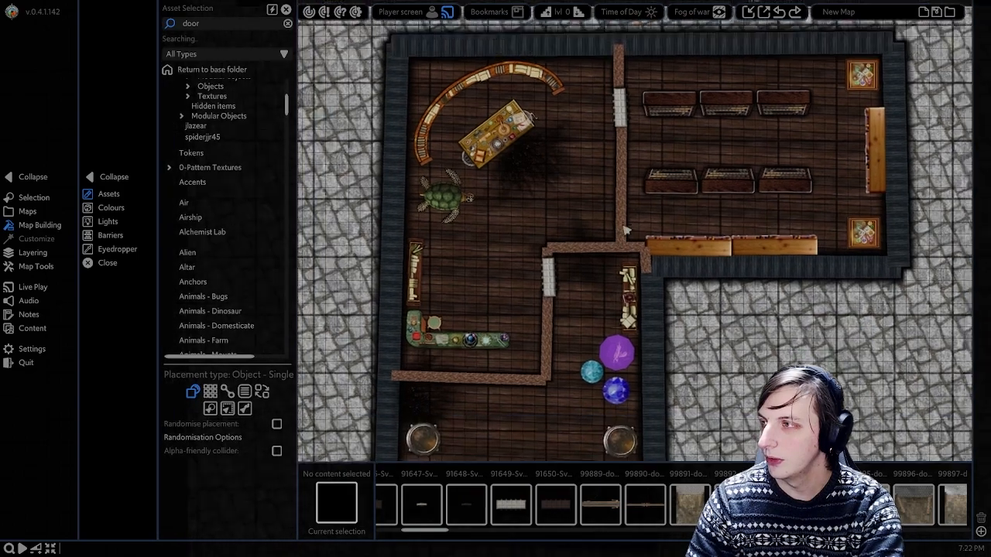
# Step: Place a horizontal door in the middle of the building's lower outer wall as the entrance
pyautogui.scroll(-1, 623, 222)
pyautogui.scroll(-4, 615, 205)
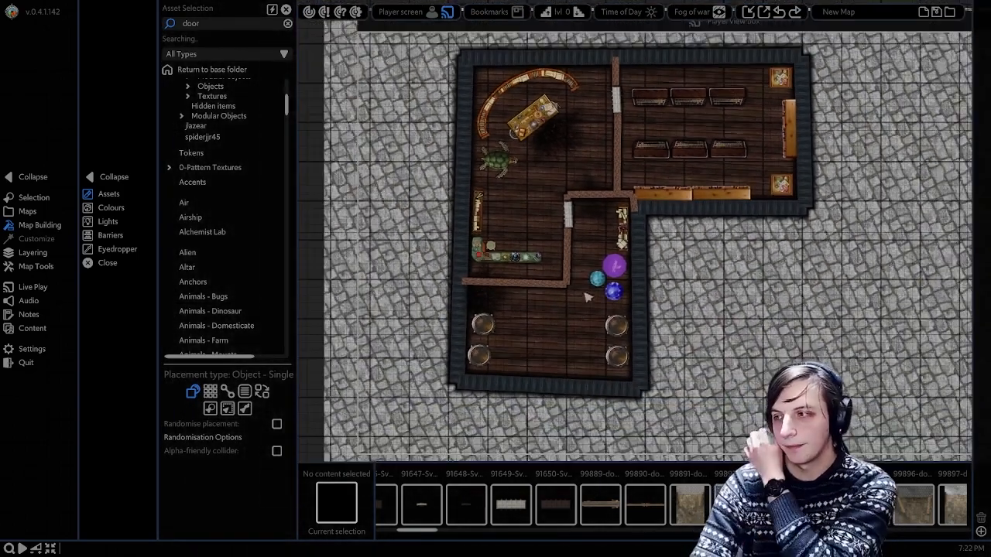
pyautogui.scroll(3, 557, 406)
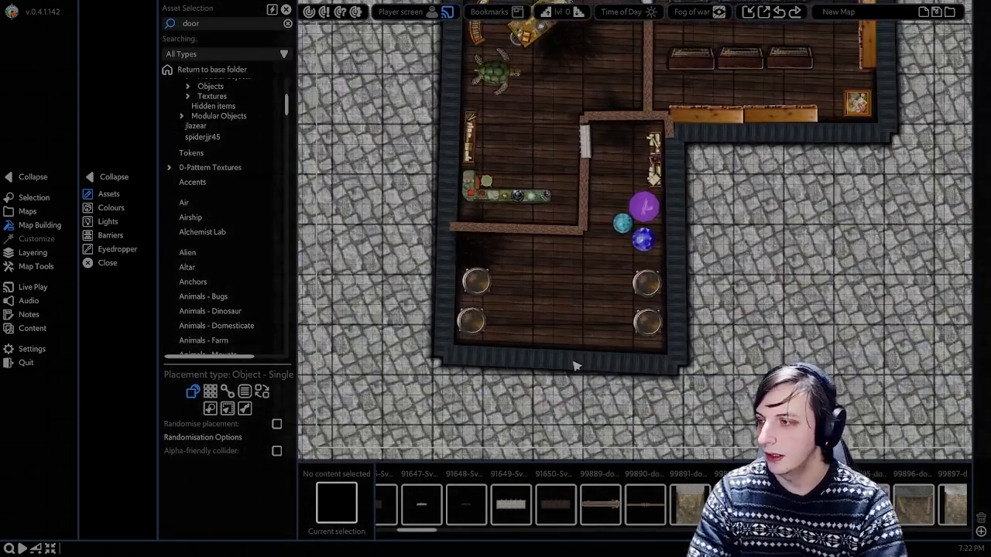
pyautogui.click(569, 360)
pyautogui.moveTo(528, 356); pyautogui.dragTo(577, 325)
pyautogui.moveTo(609, 358); pyautogui.dragTo(569, 363)
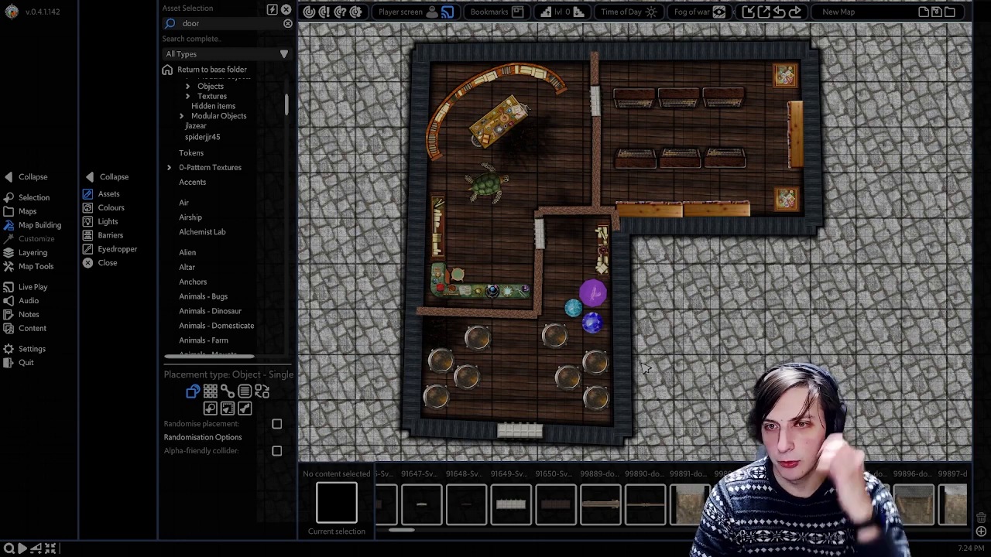
# Step: Copy a cauldron from the bottom room and paste several copies onto the cobblestones outside the building
pyautogui.click(478, 341)
pyautogui.click(786, 278)
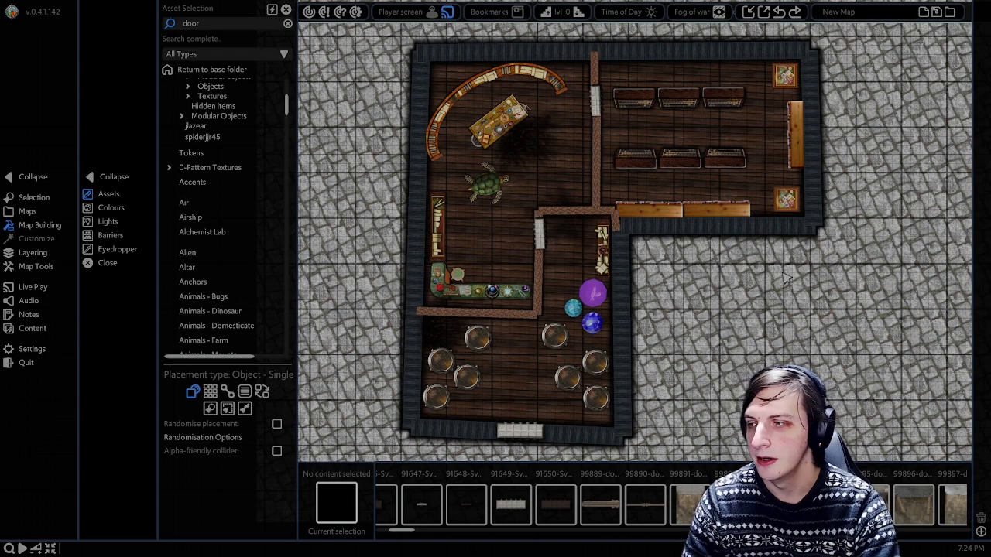
pyautogui.click(333, 93)
pyautogui.click(345, 185)
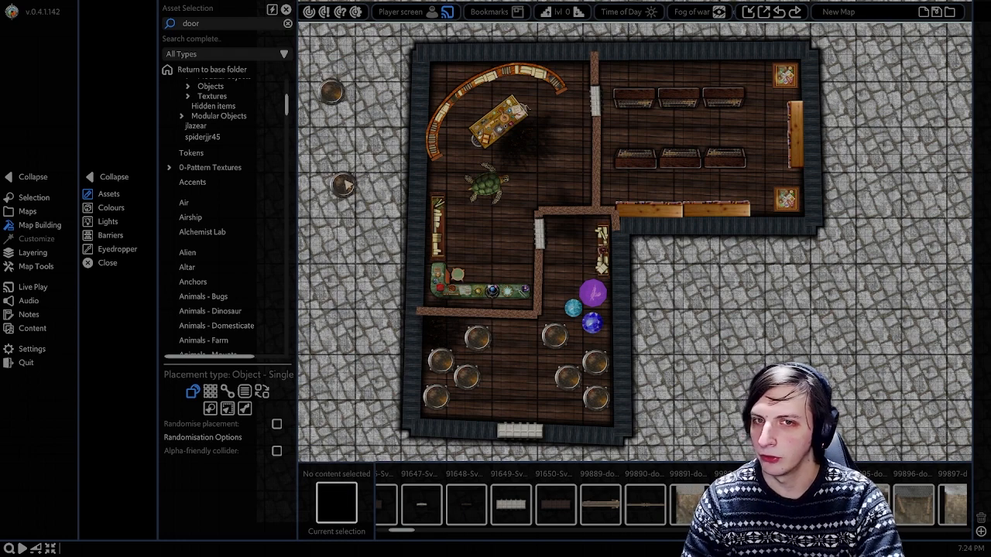
pyautogui.click(366, 118)
pyautogui.click(389, 180)
pyautogui.click(363, 278)
pyautogui.click(331, 234)
pyautogui.click(753, 316)
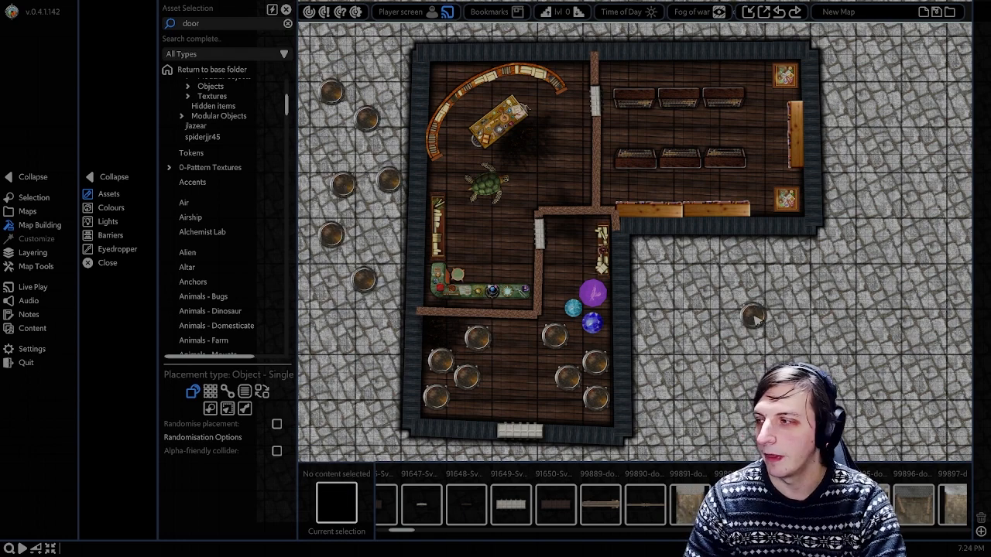
pyautogui.click(678, 307)
# Step: Undo the pasted cauldron copies outside the building, back to the first one
pyautogui.hotkey('ctrl', 'z')
pyautogui.hotkey('ctrl', 'z')
pyautogui.hotkey('ctrl', 'z')
pyautogui.hotkey('ctrl', 'z')
pyautogui.hotkey('ctrl', 'z')
pyautogui.hotkey('ctrl', 'z')
pyautogui.hotkey('ctrl', 'z')
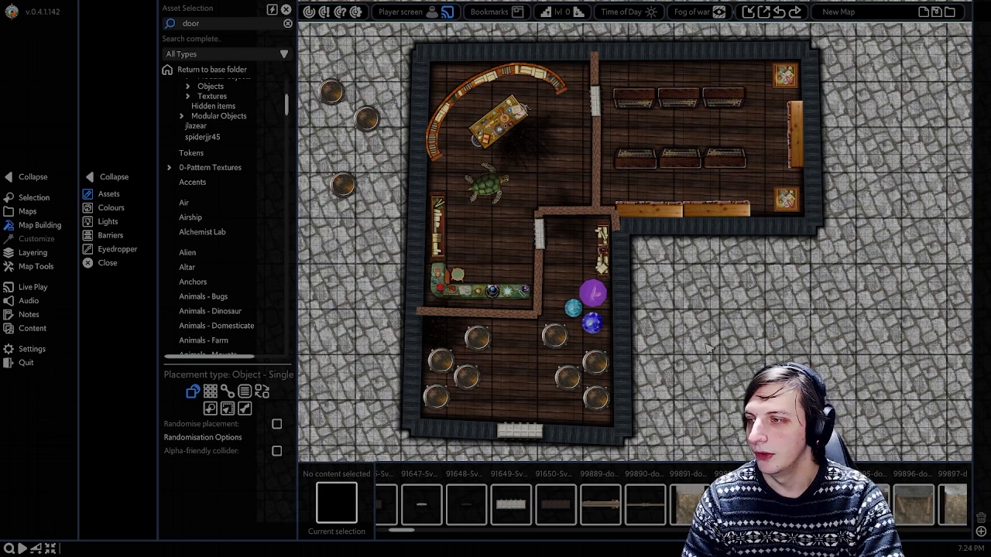
# Step: Select the four left-hand cauldrons in the bottom room together and paste three copies of the group on the cobblestones outside
pyautogui.click(480, 342)
pyautogui.click(440, 362)
pyautogui.click(465, 383)
pyautogui.keyDown('shift'); pyautogui.click(435, 394); pyautogui.keyUp('shift')
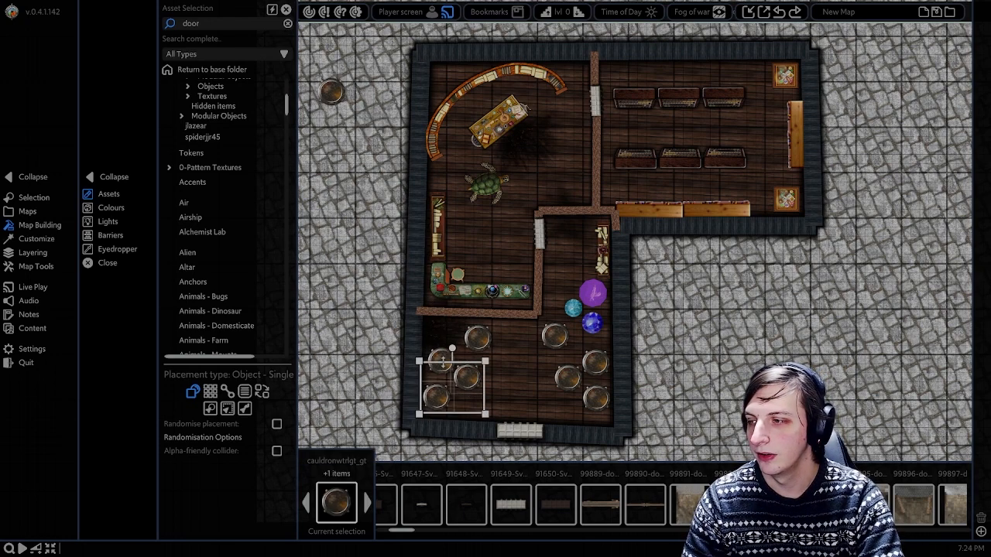
pyautogui.keyDown('shift'); pyautogui.click(444, 361); pyautogui.keyUp('shift')
pyautogui.keyDown('shift'); pyautogui.click(484, 340); pyautogui.keyUp('shift')
pyautogui.moveTo(840, 345); pyautogui.dragTo(582, 316, button='middle')
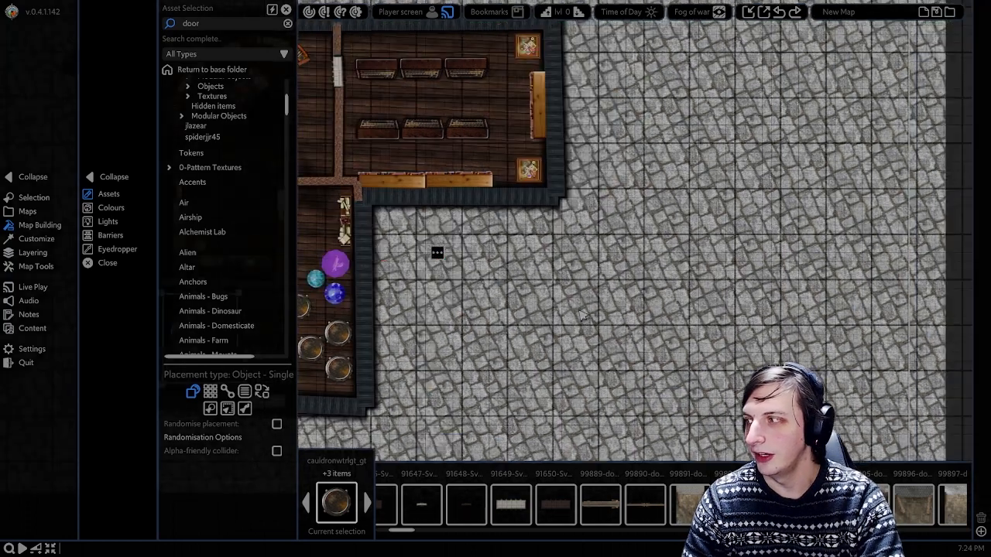
pyautogui.scroll(-1, 581, 314)
pyautogui.click(551, 333)
pyautogui.click(654, 193)
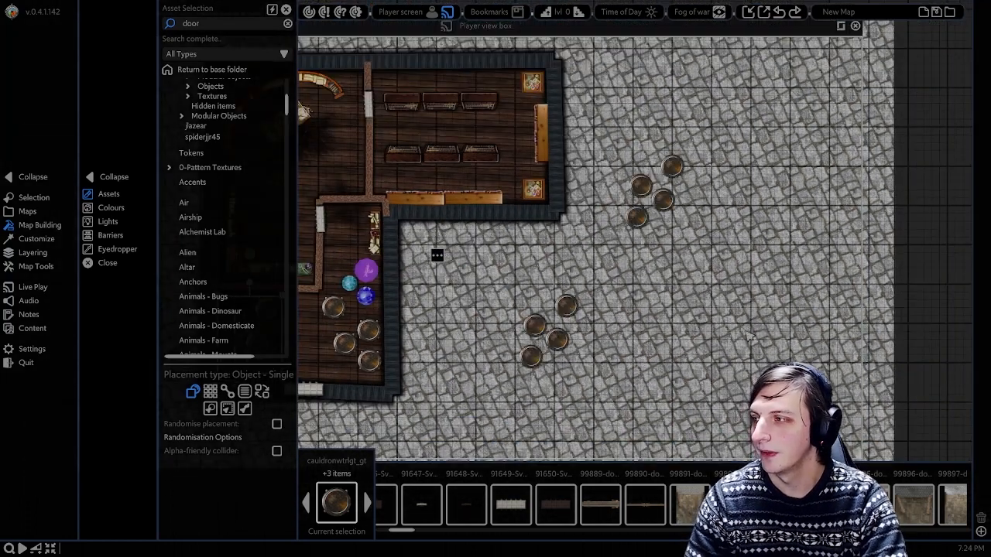
pyautogui.click(730, 336)
pyautogui.moveTo(622, 352); pyautogui.dragTo(711, 328, button='middle')
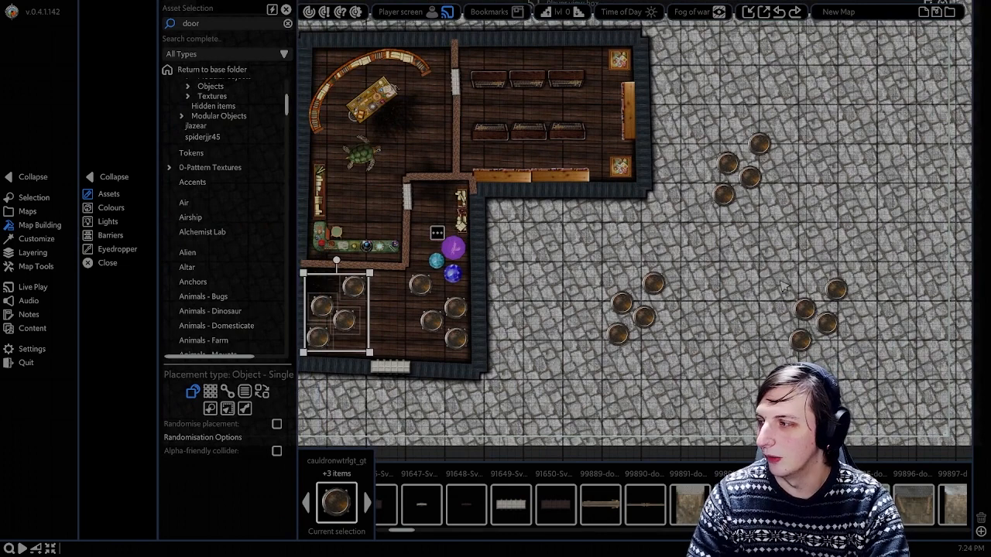
# Step: Undo the three pasted cauldron groups and clear the selection
pyautogui.hotkey('ctrl', 'z')
pyautogui.hotkey('ctrl', 'z')
pyautogui.hotkey('ctrl', 'z')
pyautogui.moveTo(582, 264); pyautogui.dragTo(705, 305, button='middle')
pyautogui.press('Escape')
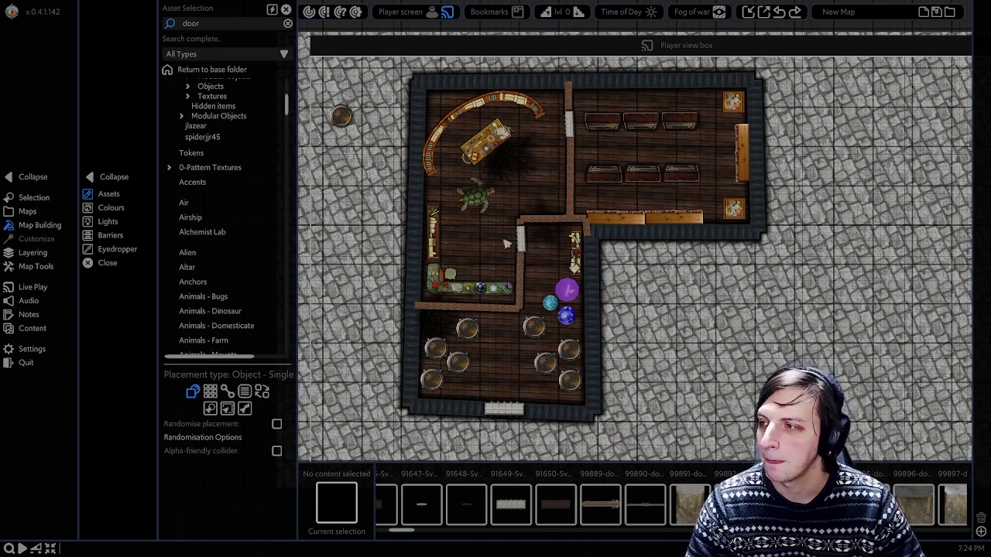
# Step: Switch the map's time of day to Night
pyautogui.scroll(-1, 642, 263)
pyautogui.scroll(2, 630, 263)
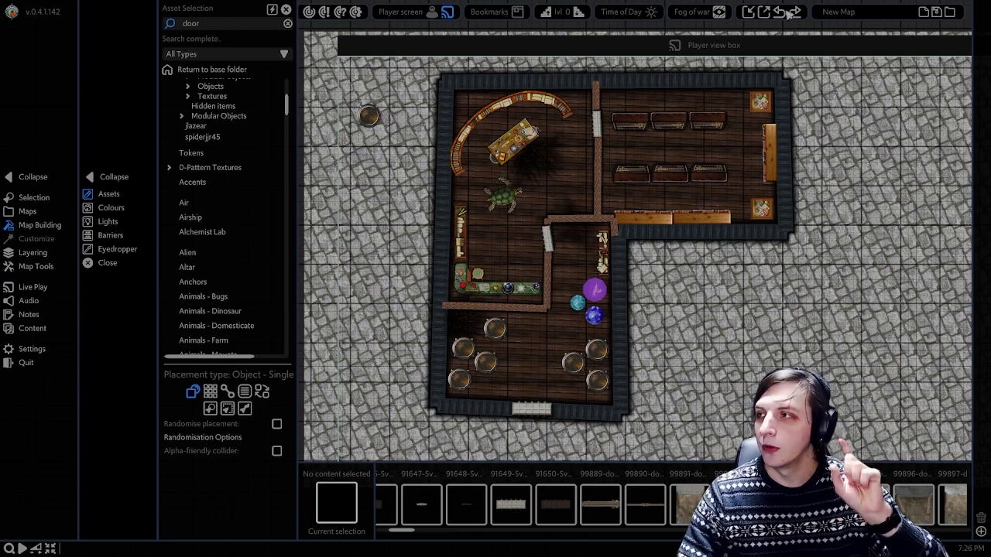
pyautogui.click(651, 14)
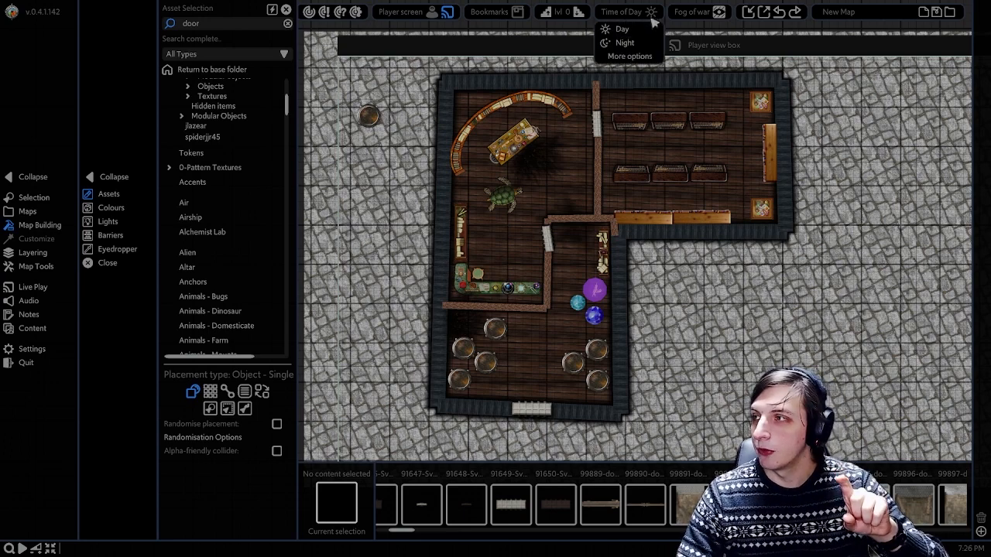
pyautogui.click(627, 42)
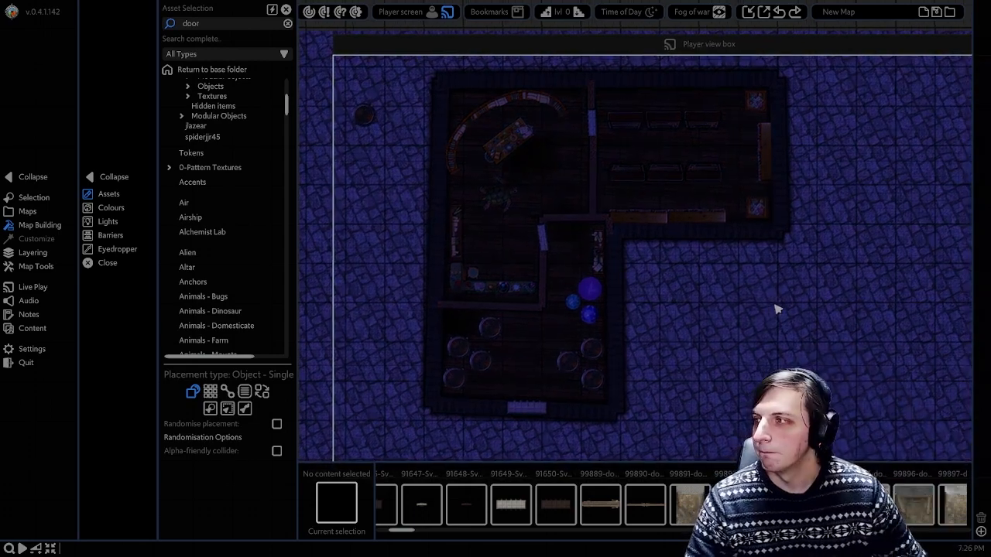
pyautogui.scroll(-1, 778, 309)
pyautogui.moveTo(728, 278); pyautogui.dragTo(709, 287, button='middle')
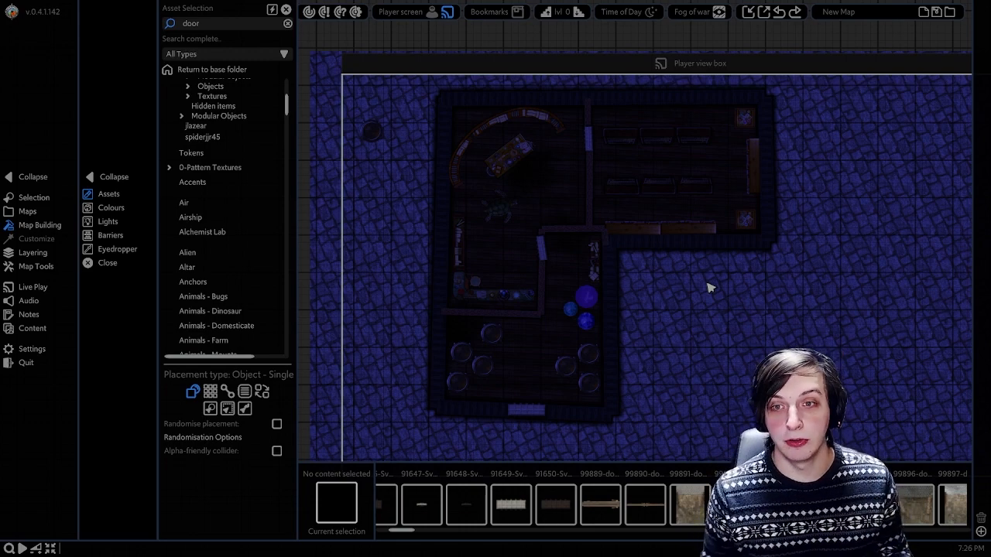
# Step: Set the current time to 24.00 hours in the detailed time-of-day options and close them
pyautogui.click(654, 11)
pyautogui.click(630, 57)
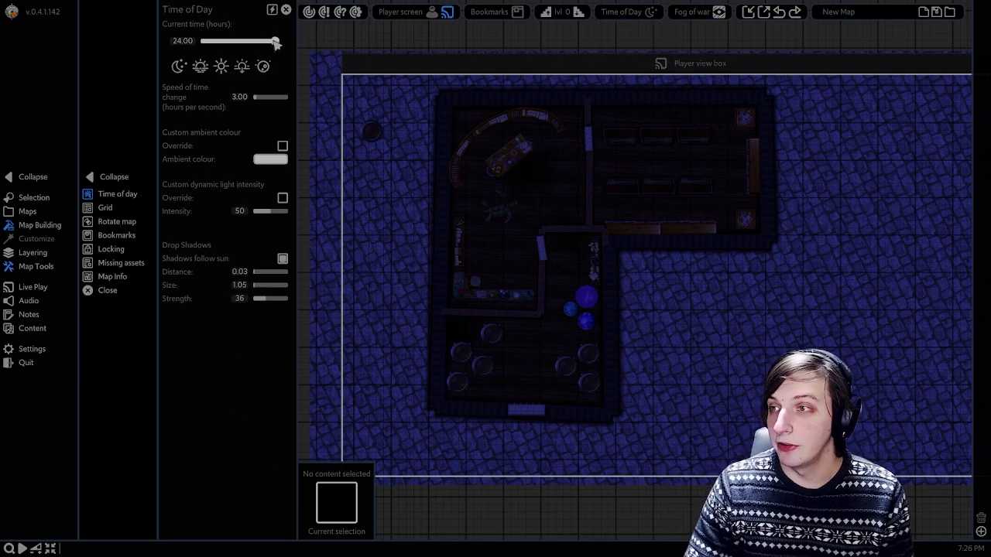
pyautogui.moveTo(275, 44)
pyautogui.mouseDown()
pyautogui.moveTo(199, 41)
pyautogui.moveTo(278, 41)
pyautogui.mouseUp()
pyautogui.moveTo(415, 109); pyautogui.dragTo(377, 107, button='middle')
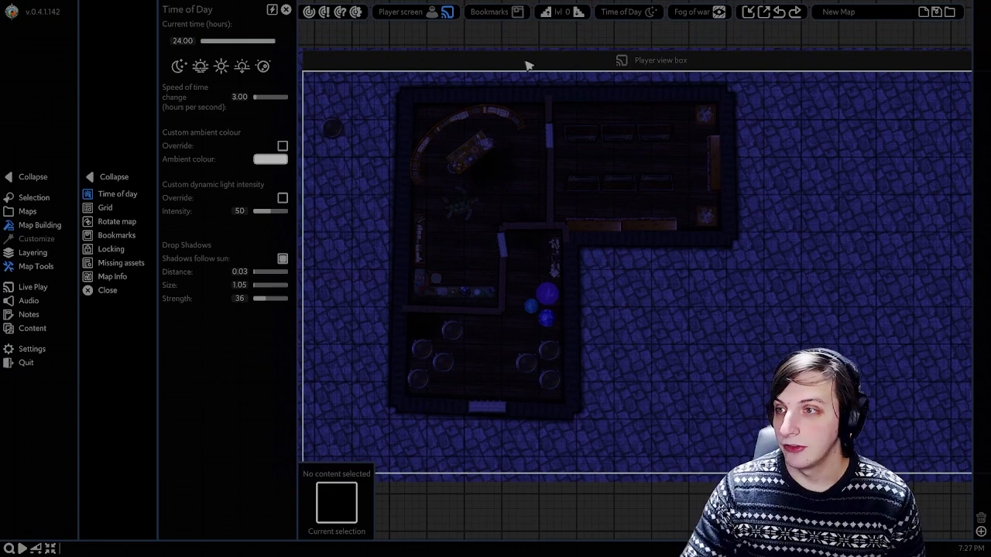
pyautogui.click(286, 10)
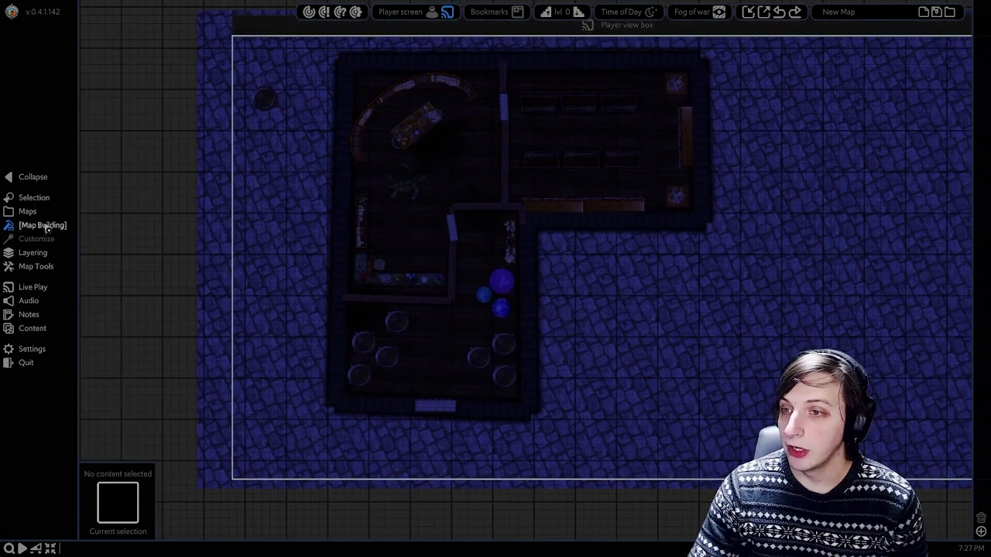
# Step: Place a flickering candle light with a radius of 1 square on the potion counter in the left room
pyautogui.click(54, 226)
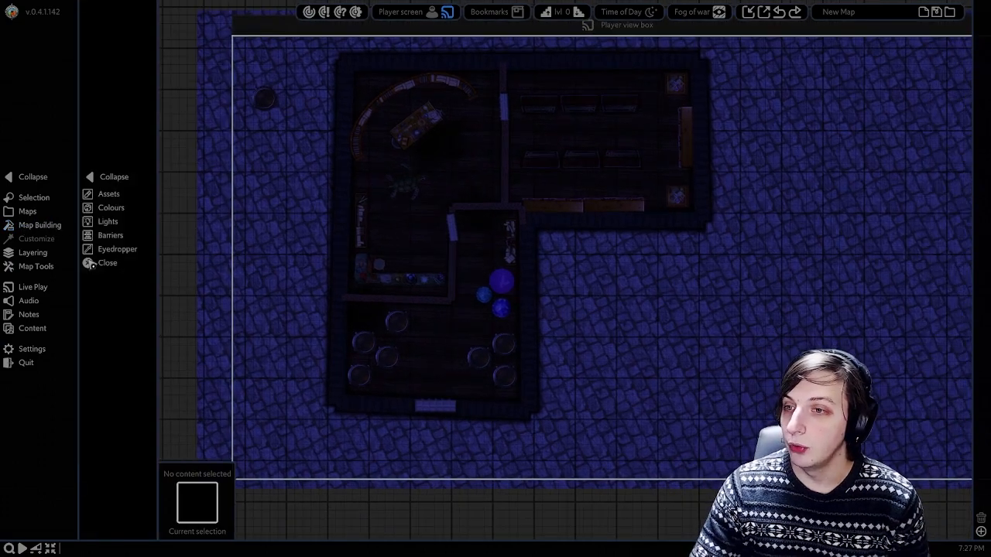
pyautogui.click(111, 222)
pyautogui.moveTo(402, 259); pyautogui.dragTo(441, 249, button='middle')
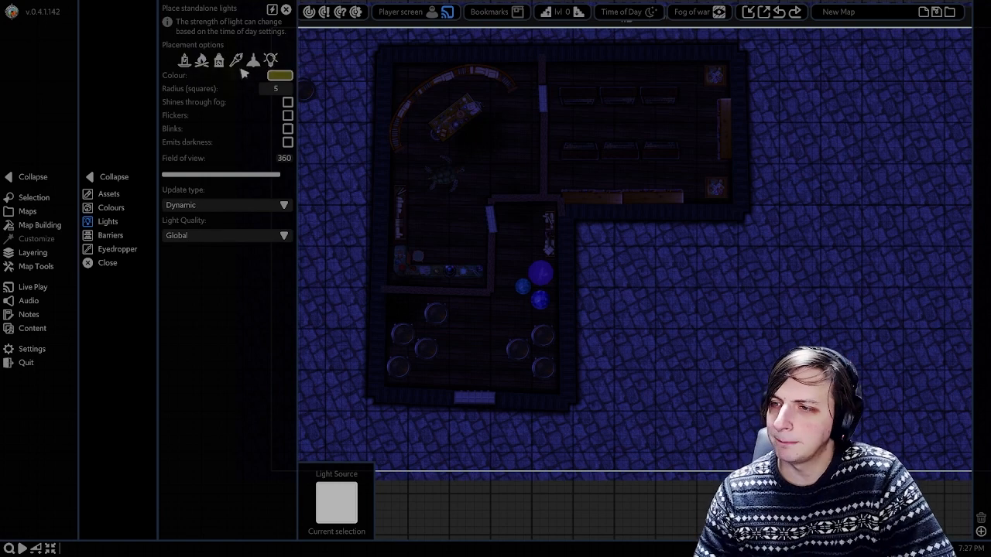
pyautogui.click(185, 60)
pyautogui.scroll(1, 480, 193)
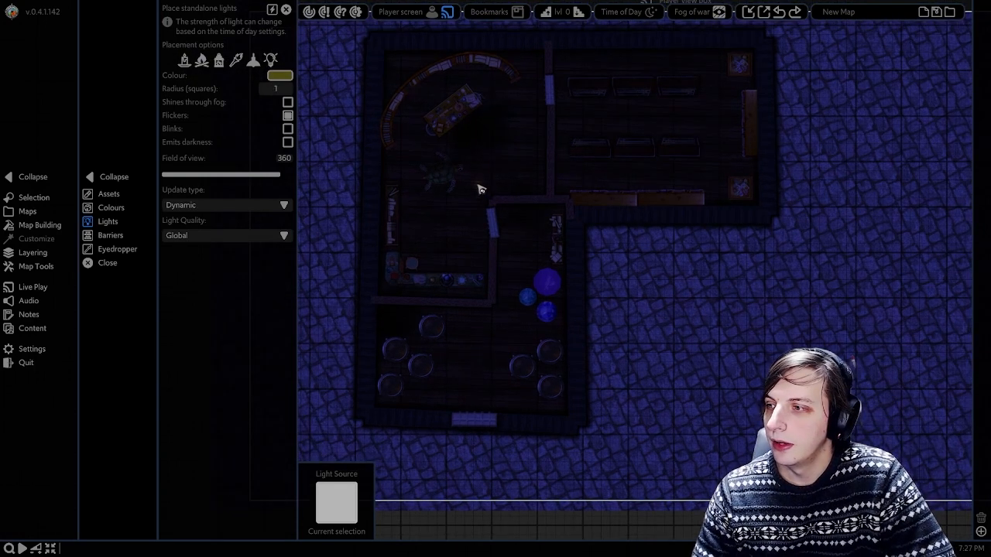
pyautogui.scroll(1, 482, 268)
pyautogui.moveTo(482, 267); pyautogui.dragTo(516, 257, button='middle')
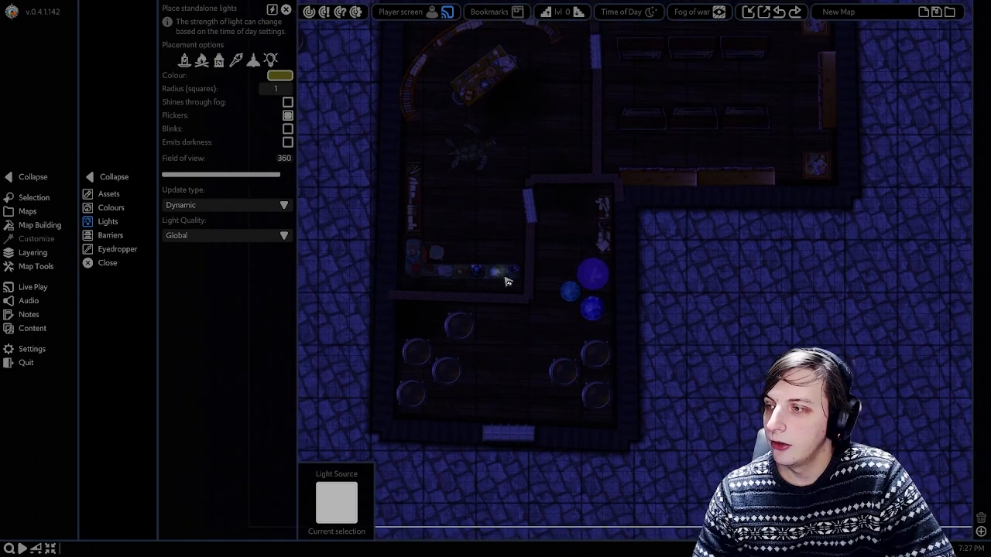
pyautogui.click(462, 272)
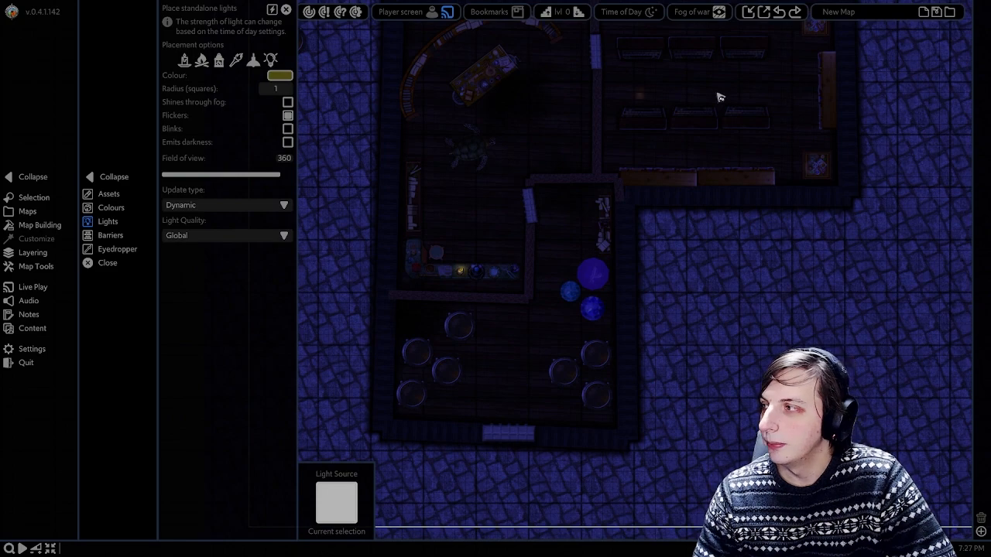
# Step: Place the same candle light on the upper corner table of the right room and in three cauldrons of the bottom room
pyautogui.moveTo(785, 85); pyautogui.dragTo(737, 103, button='middle')
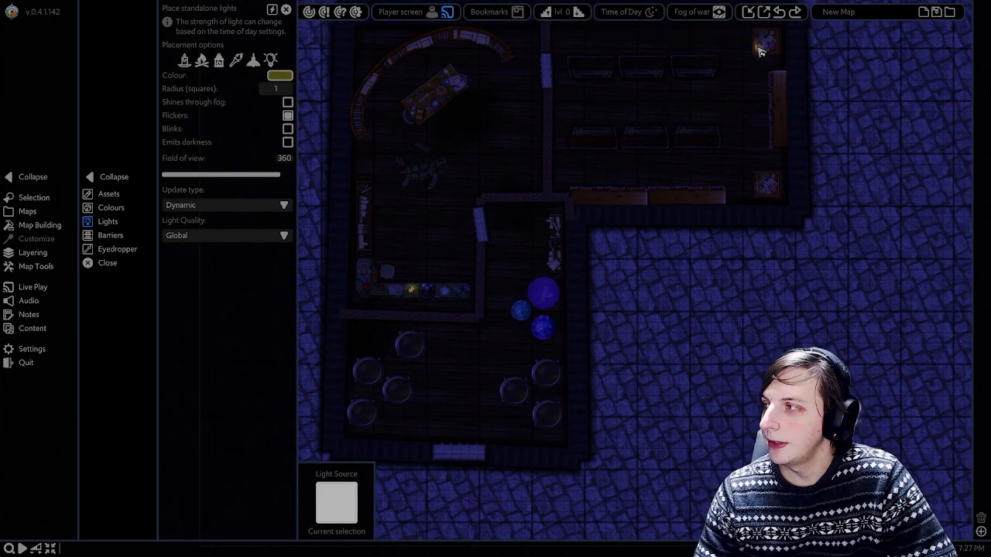
pyautogui.moveTo(644, 251); pyautogui.dragTo(692, 206, button='middle')
pyautogui.moveTo(503, 307); pyautogui.dragTo(523, 319, button='middle')
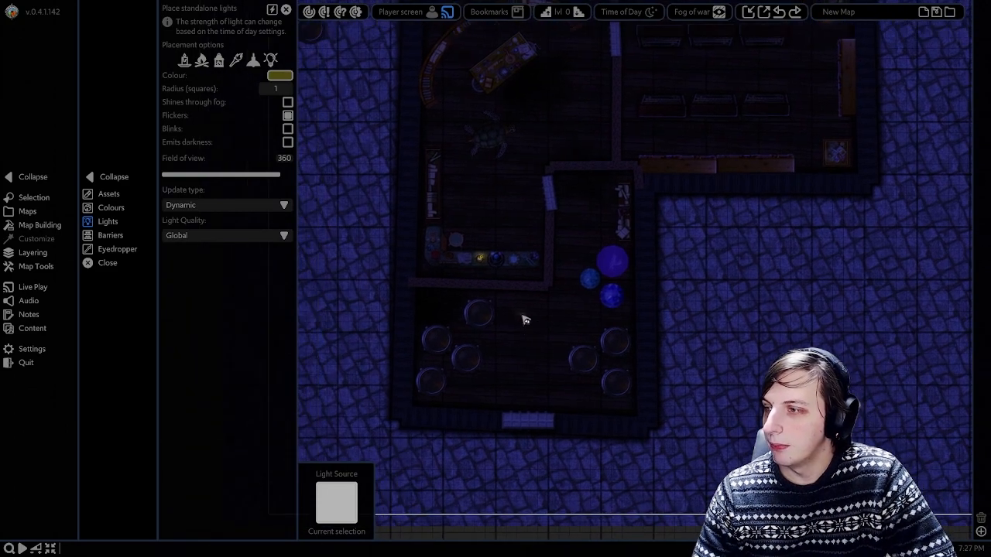
pyautogui.click(478, 314)
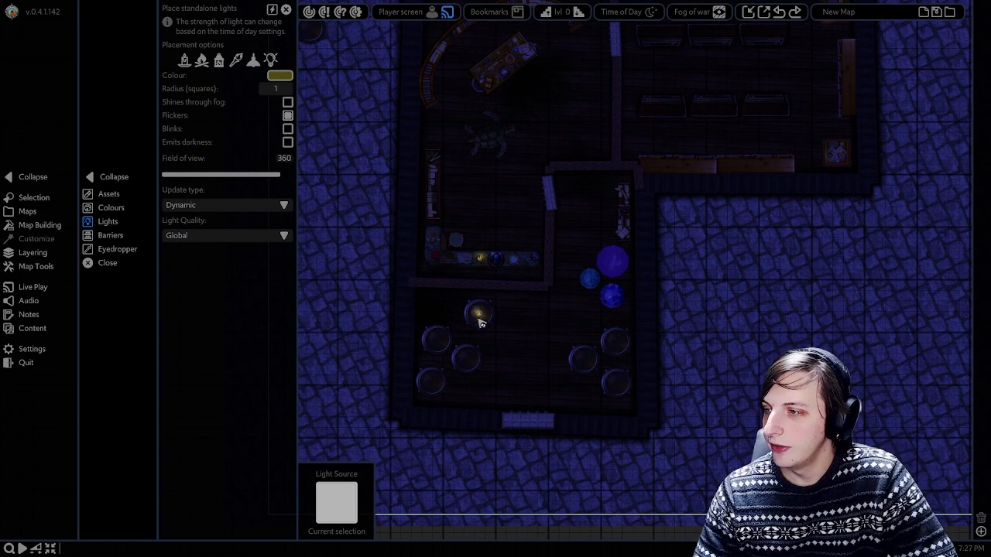
pyautogui.click(467, 358)
pyautogui.click(585, 361)
pyautogui.rightClick(646, 284)
# Step: Enlarge the radius of the candle light on the potion counter in its lighting options
pyautogui.moveTo(578, 299); pyautogui.dragTo(567, 349, button='middle')
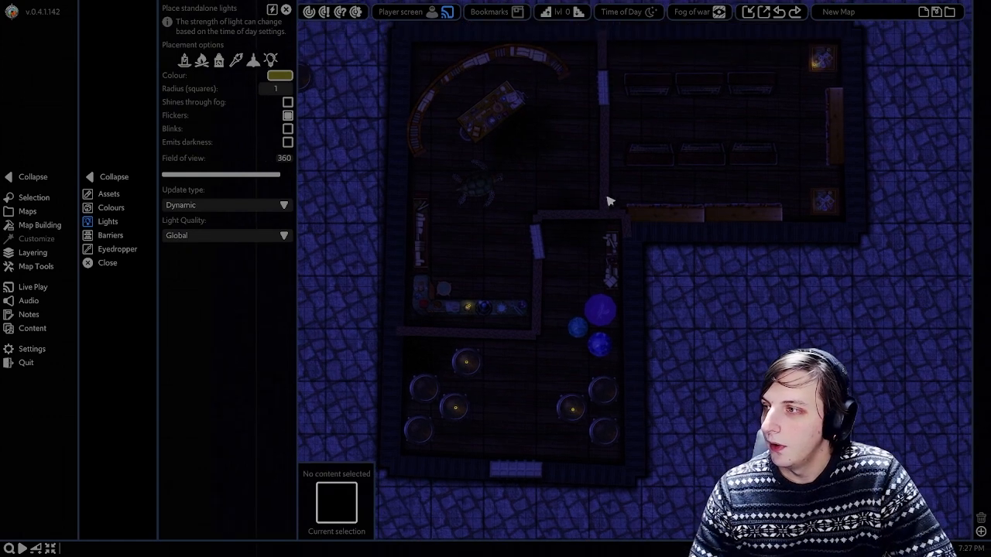
pyautogui.click(469, 306)
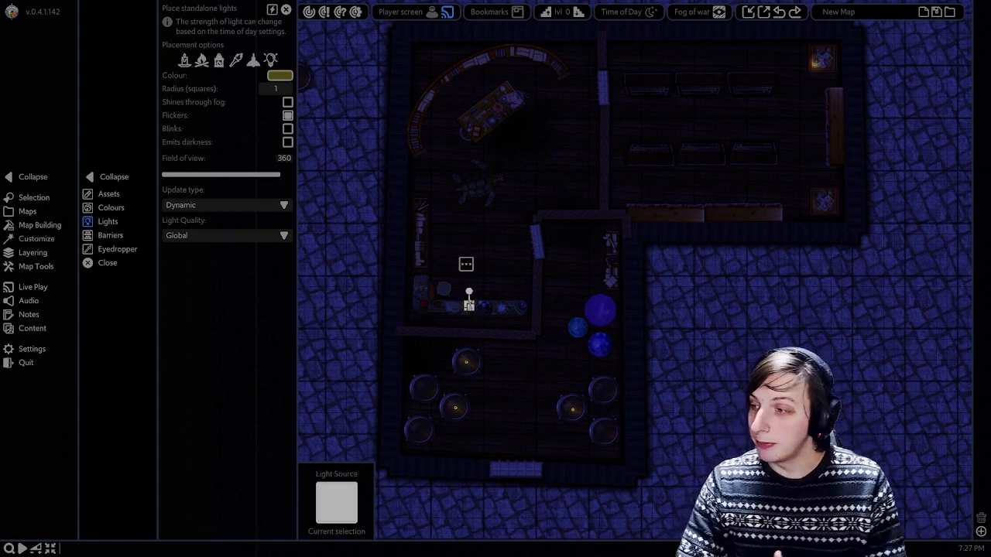
pyautogui.scroll(3, 411, 285)
pyautogui.moveTo(489, 336); pyautogui.dragTo(480, 301, button='middle')
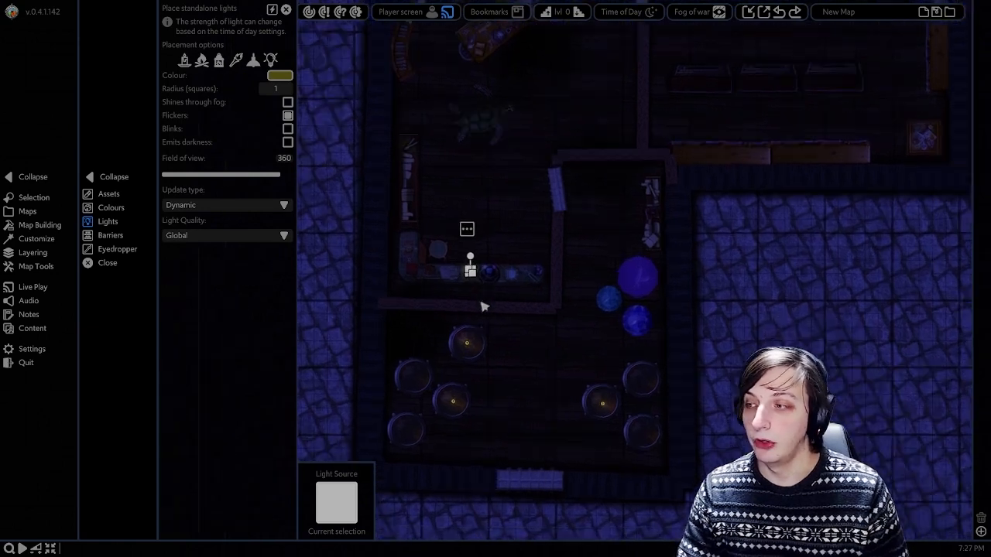
pyautogui.rightClick(475, 314)
pyautogui.click(470, 271)
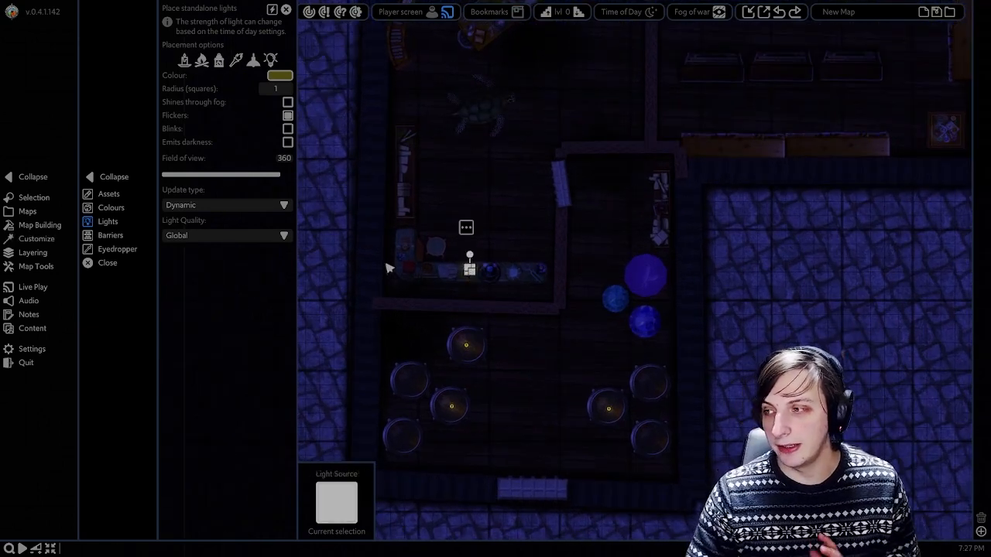
pyautogui.click(42, 240)
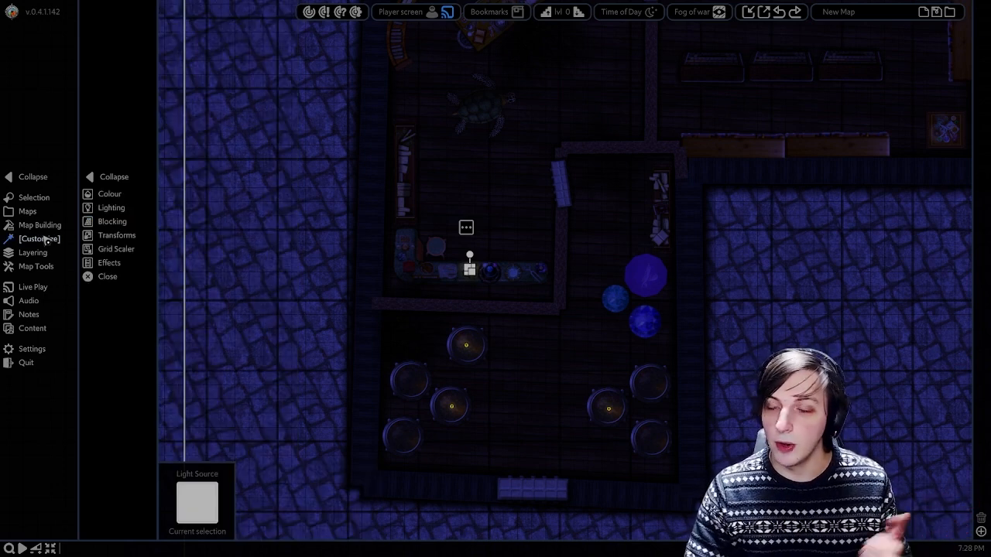
pyautogui.click(112, 207)
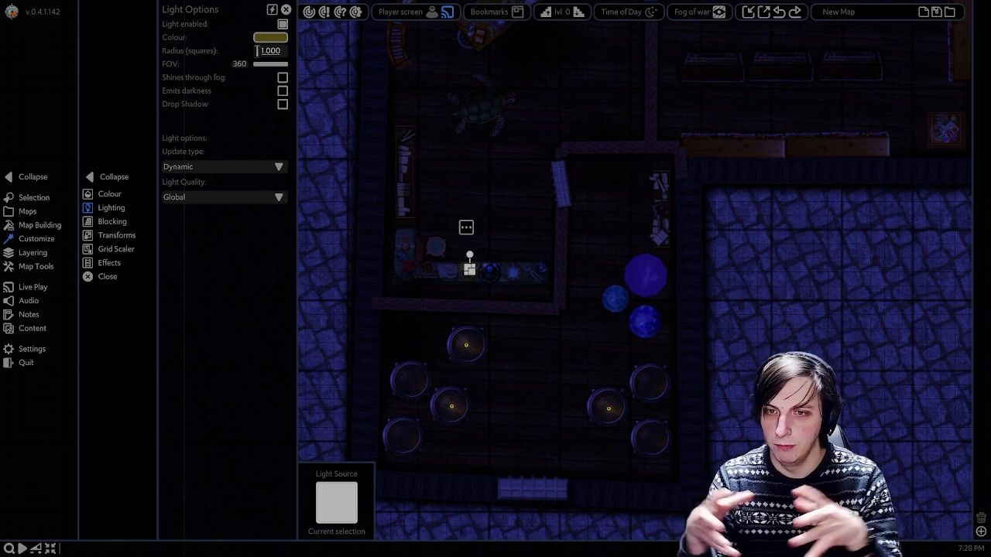
pyautogui.click(563, 210)
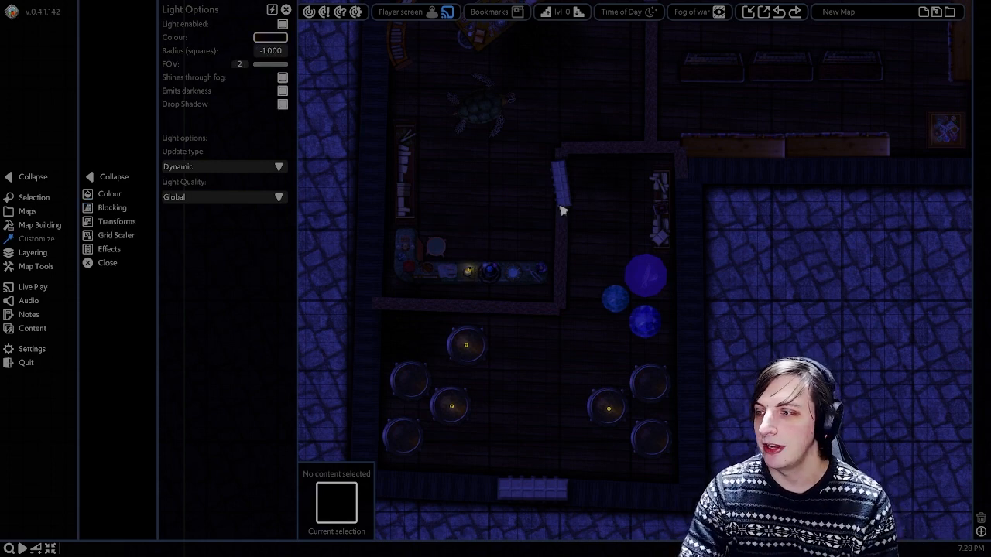
pyautogui.click(467, 278)
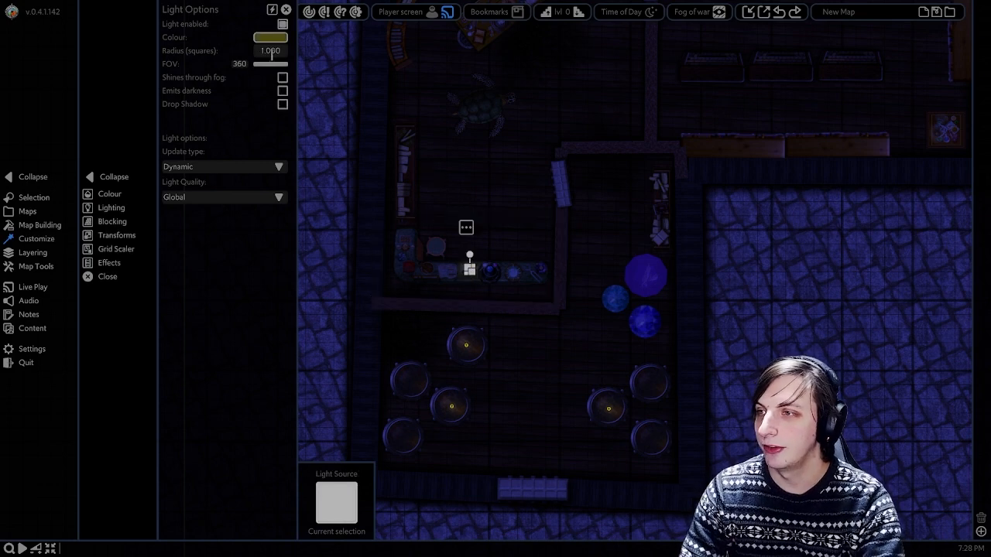
pyautogui.click(526, 299)
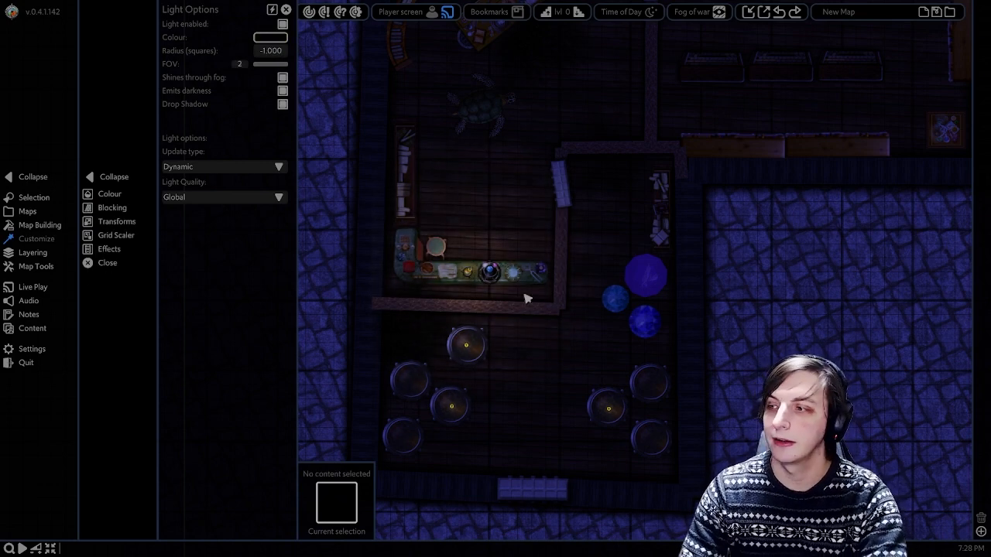
# Step: Set the radius to 10 squares for the candle lights in the three cauldrons of the bottom room
pyautogui.click(467, 349)
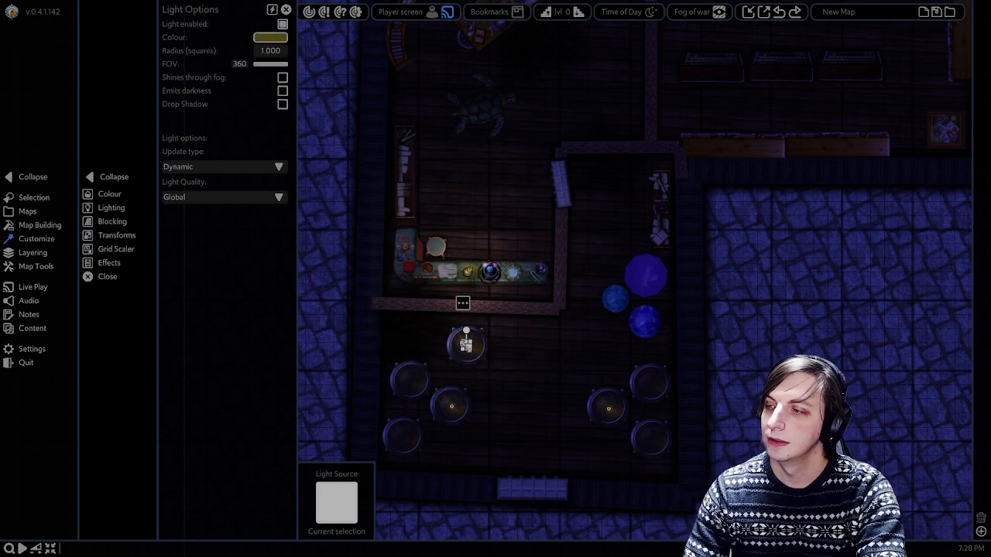
pyautogui.click(269, 50)
pyautogui.write('10')
pyautogui.click(657, 423)
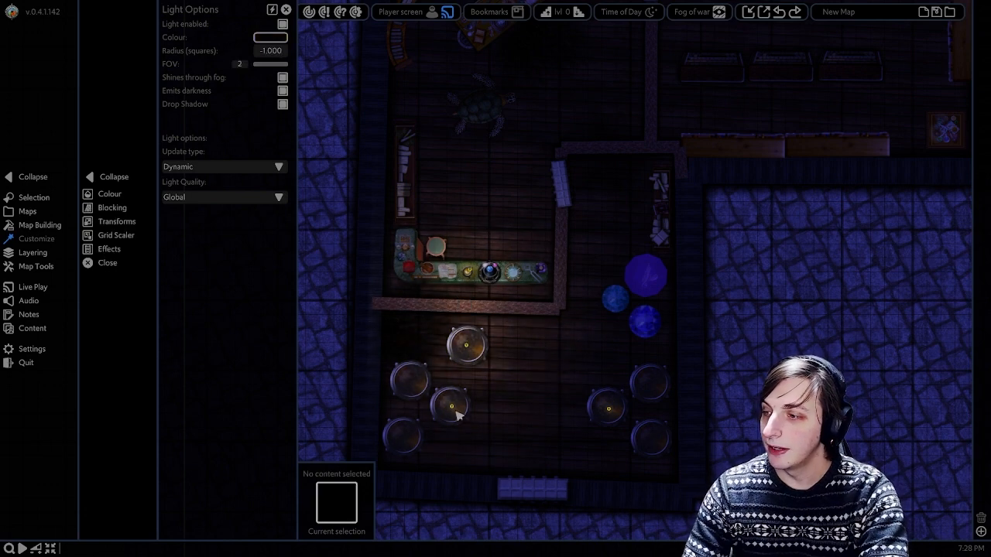
pyautogui.click(453, 408)
pyautogui.click(269, 50)
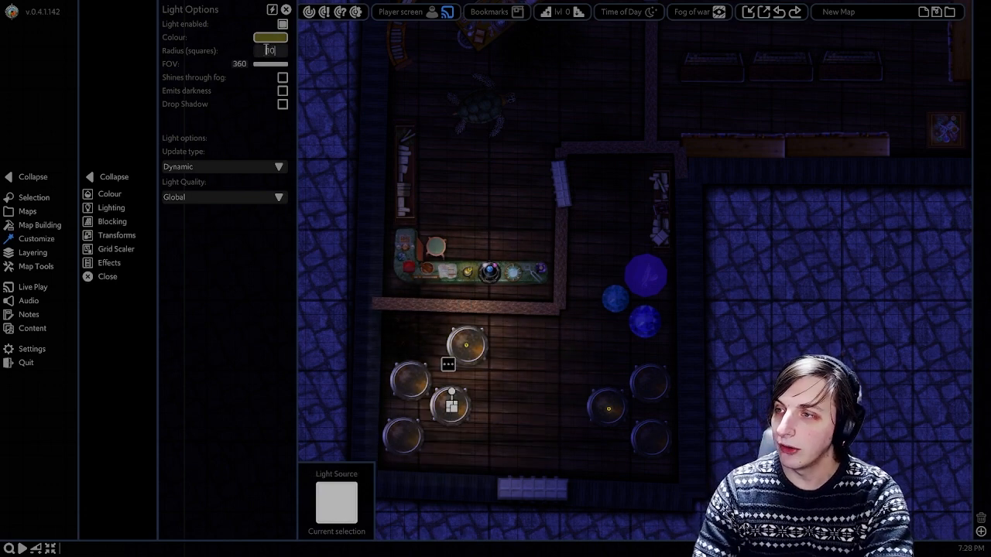
pyautogui.click(590, 204)
pyautogui.click(610, 408)
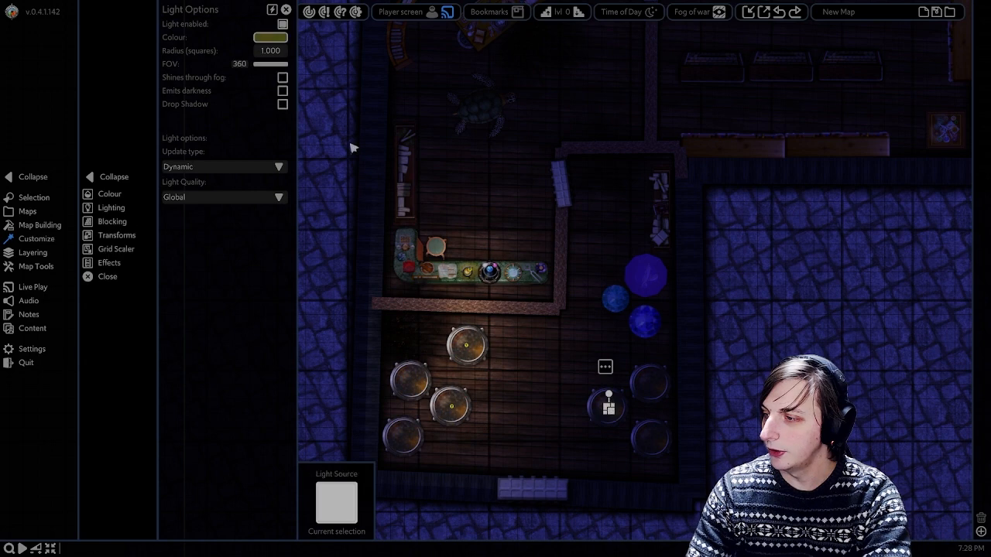
pyautogui.click(563, 275)
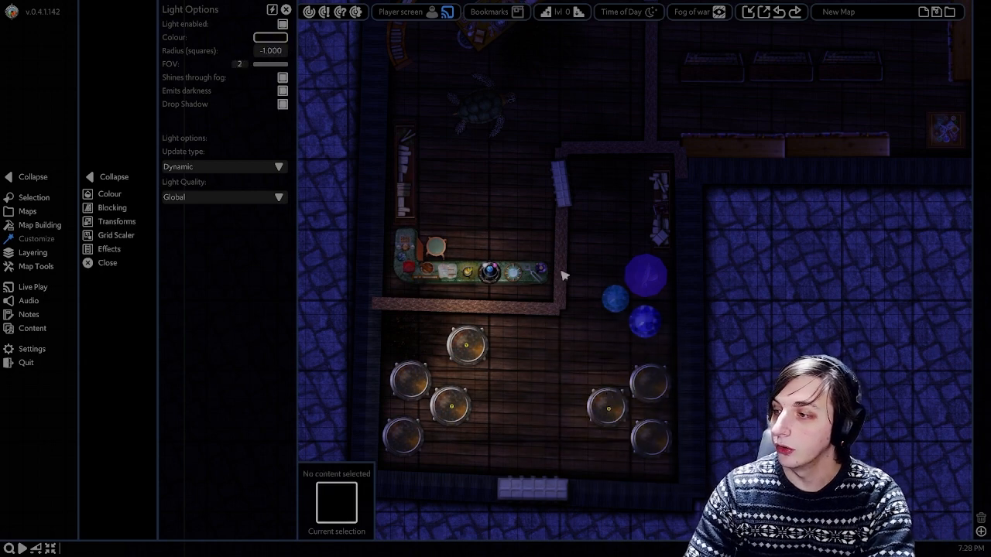
# Step: Enlarge the radius of the light on the upper corner table of the right room
pyautogui.scroll(2, 487, 363)
pyautogui.moveTo(485, 360); pyautogui.dragTo(517, 302, button='middle')
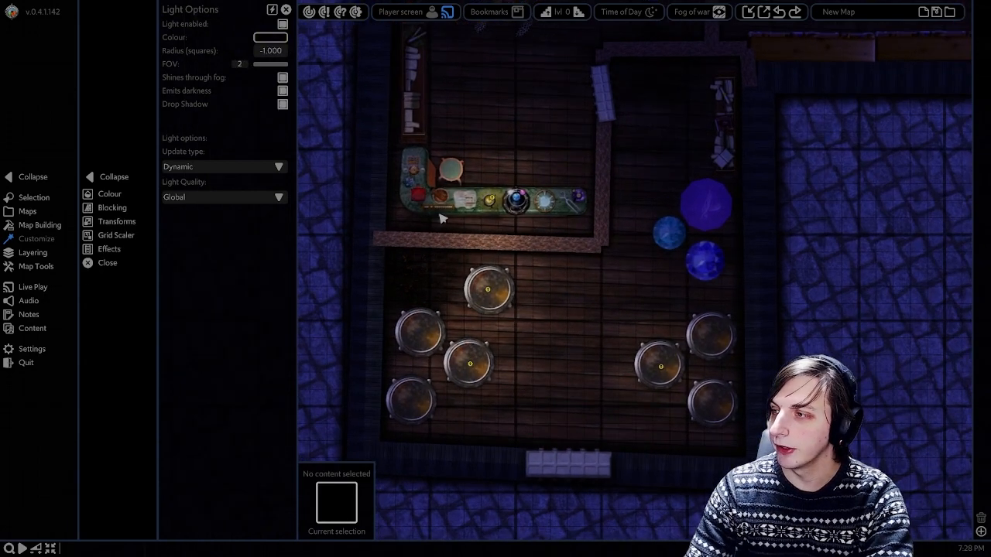
pyautogui.click(493, 200)
pyautogui.click(508, 227)
pyautogui.moveTo(723, 94); pyautogui.dragTo(512, 319, button='middle')
pyautogui.moveTo(738, 81); pyautogui.dragTo(660, 158, button='middle')
pyautogui.click(766, 109)
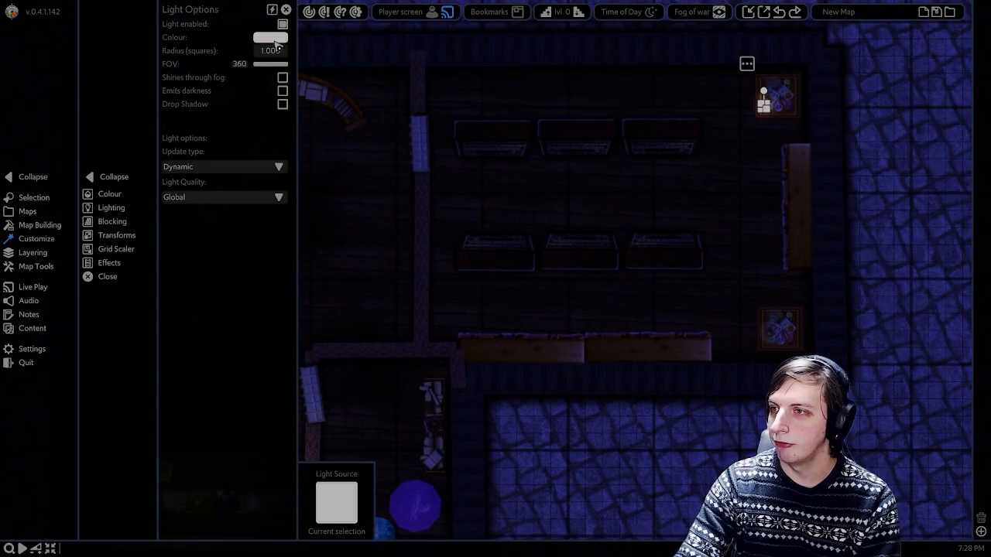
pyautogui.click(584, 318)
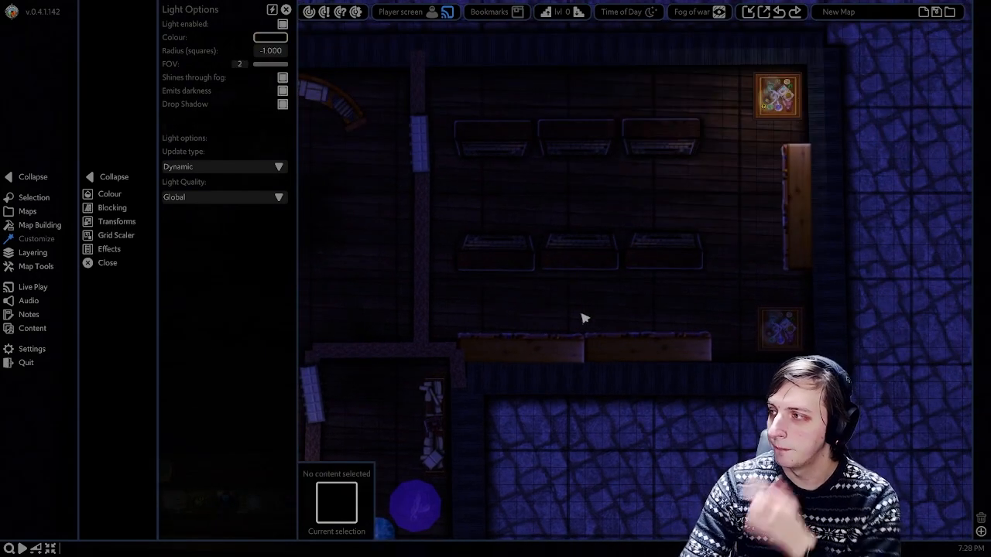
pyautogui.moveTo(510, 303); pyautogui.dragTo(758, 166, button='middle')
pyautogui.moveTo(604, 228); pyautogui.dragTo(666, 99, button='middle')
pyautogui.moveTo(599, 254); pyautogui.dragTo(591, 252, button='middle')
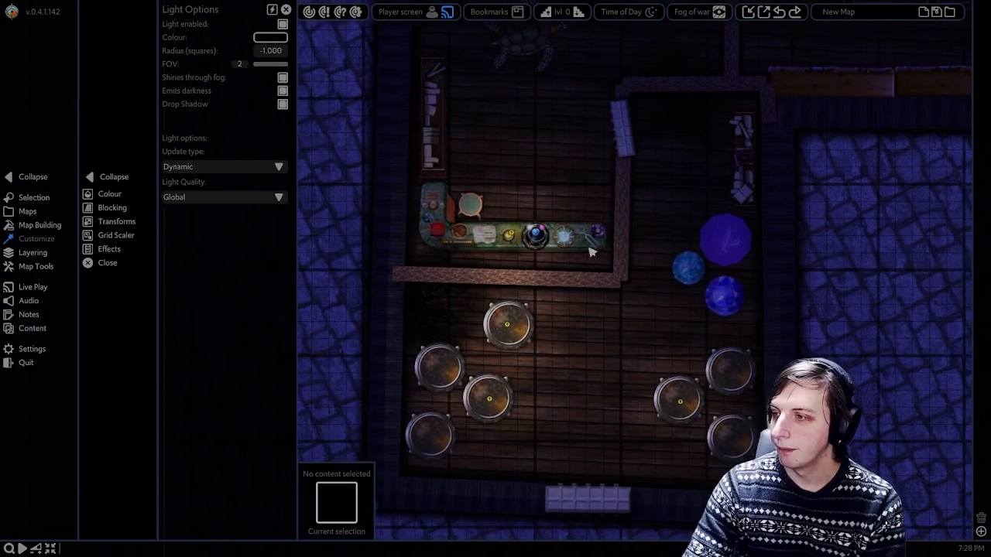
pyautogui.moveTo(596, 202); pyautogui.dragTo(568, 277, button='middle')
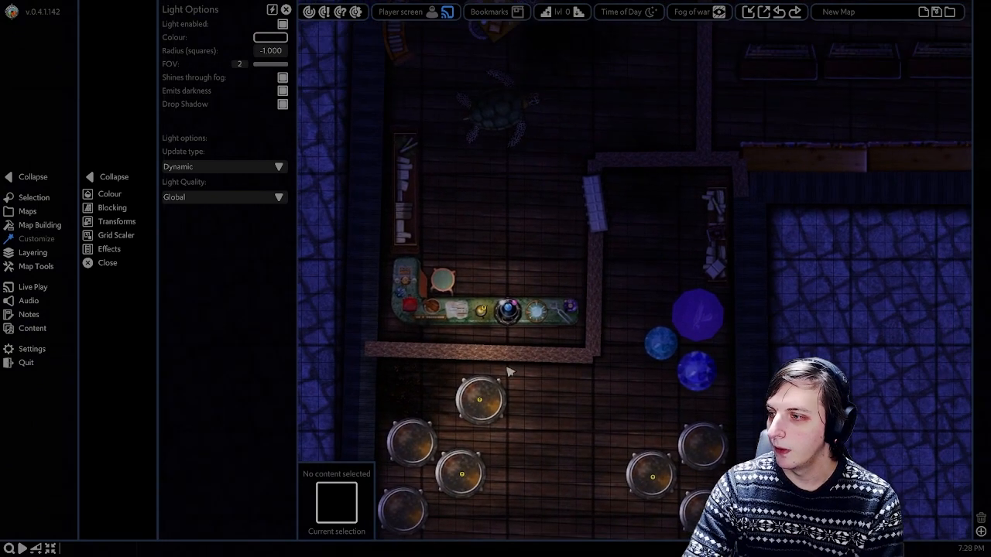
pyautogui.click(480, 399)
pyautogui.click(600, 354)
pyautogui.click(566, 354)
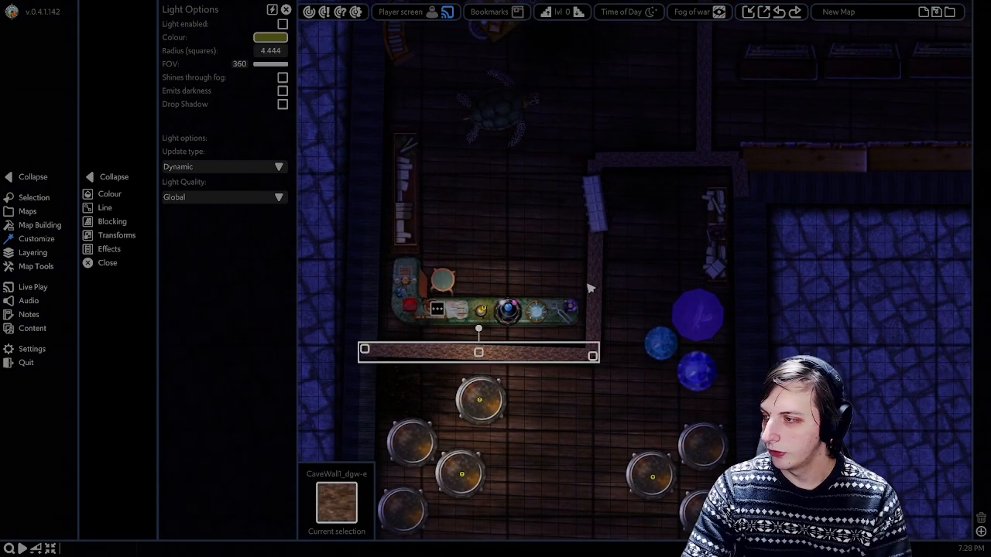
pyautogui.keyDown('shift'); pyautogui.click(593, 287); pyautogui.keyUp('shift')
pyautogui.keyDown('shift'); pyautogui.click(596, 166); pyautogui.keyUp('shift')
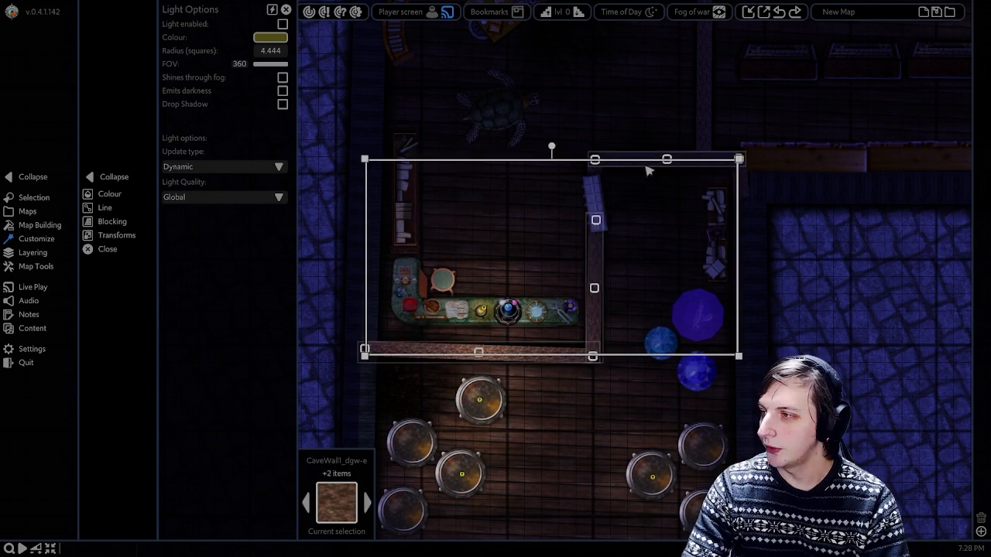
pyautogui.click(615, 343)
# Step: Enable Block Light in the blocking options of the horizontal wall below the potion counter
pyautogui.click(520, 356)
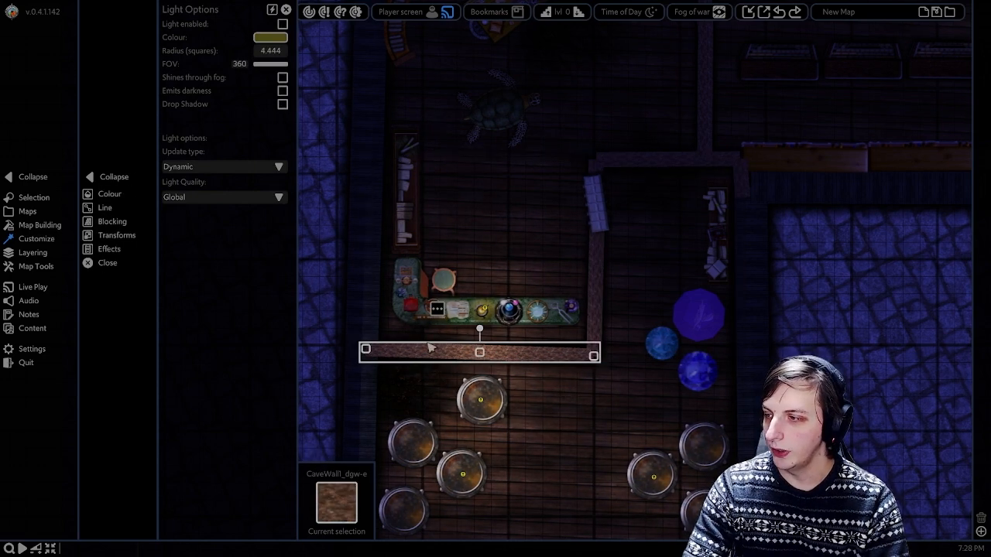
pyautogui.click(31, 241)
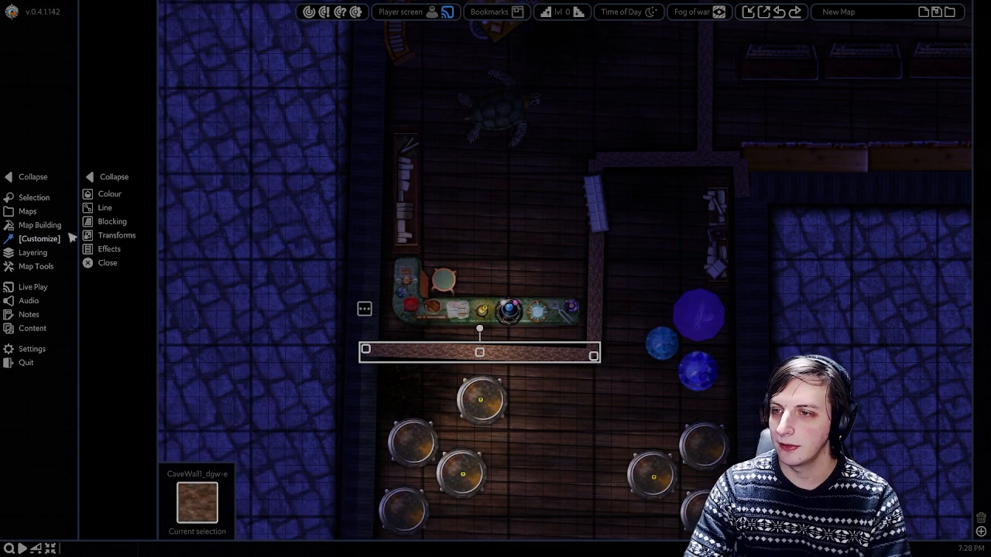
pyautogui.click(109, 222)
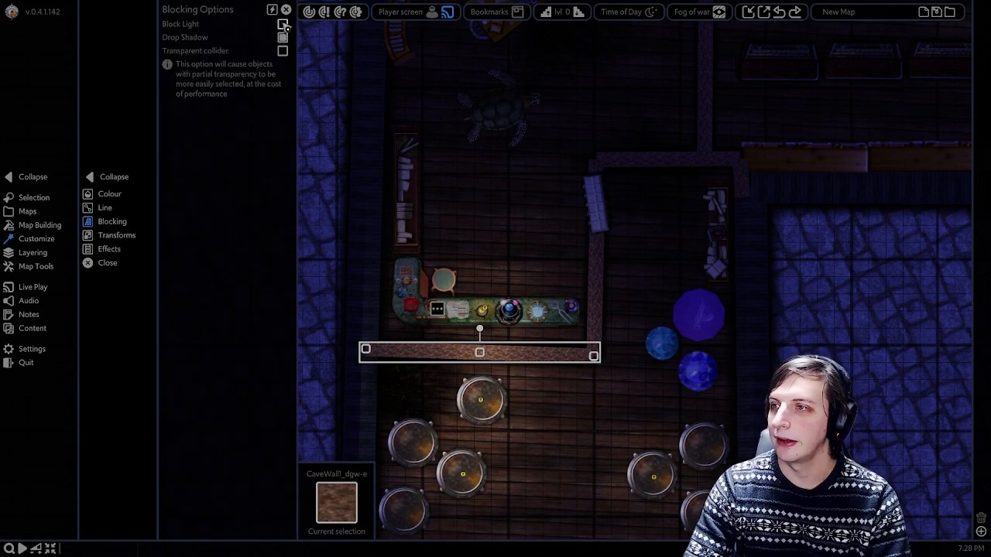
pyautogui.click(619, 326)
# Step: Enable Block Light on the five other interior wall segments around the crystal room and beside the right room
pyautogui.click(595, 320)
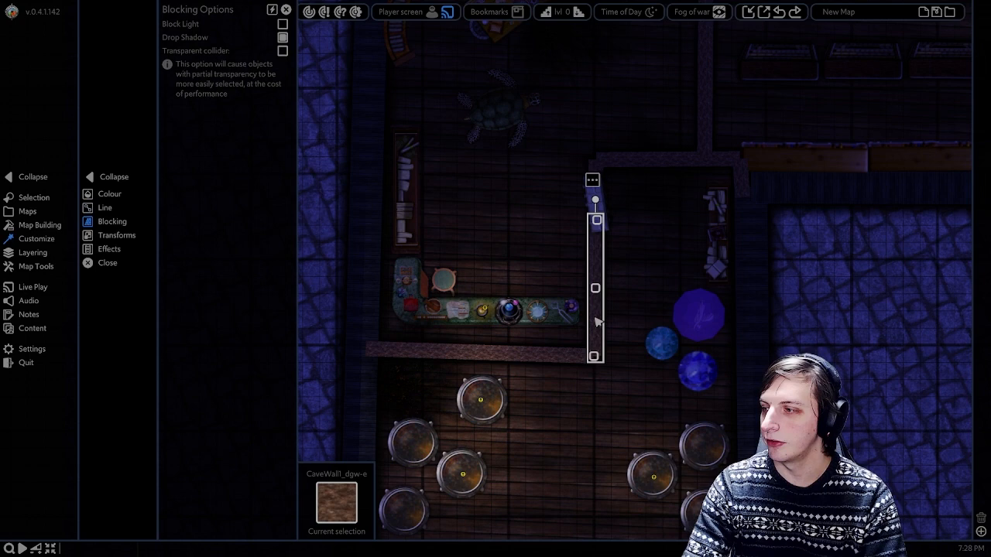
pyautogui.keyDown('shift'); pyautogui.click(596, 173); pyautogui.keyUp('shift')
pyautogui.keyDown('shift'); pyautogui.click(655, 160); pyautogui.keyUp('shift')
pyautogui.keyDown('shift'); pyautogui.click(740, 185); pyautogui.keyUp('shift')
pyautogui.keyDown('shift'); pyautogui.click(707, 115); pyautogui.keyUp('shift')
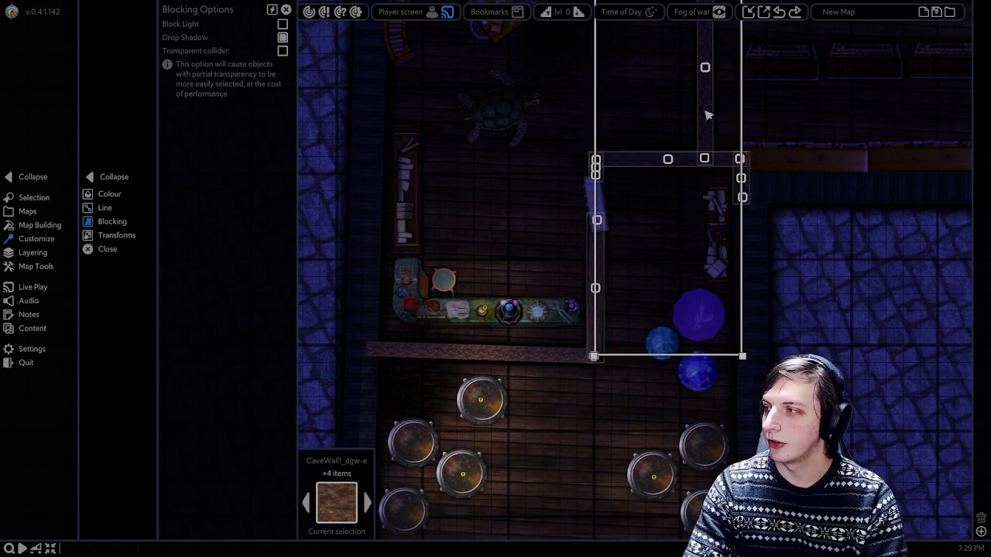
pyautogui.moveTo(365, 42); pyautogui.dragTo(357, 58, button='middle')
pyautogui.click(283, 24)
pyautogui.click(524, 204)
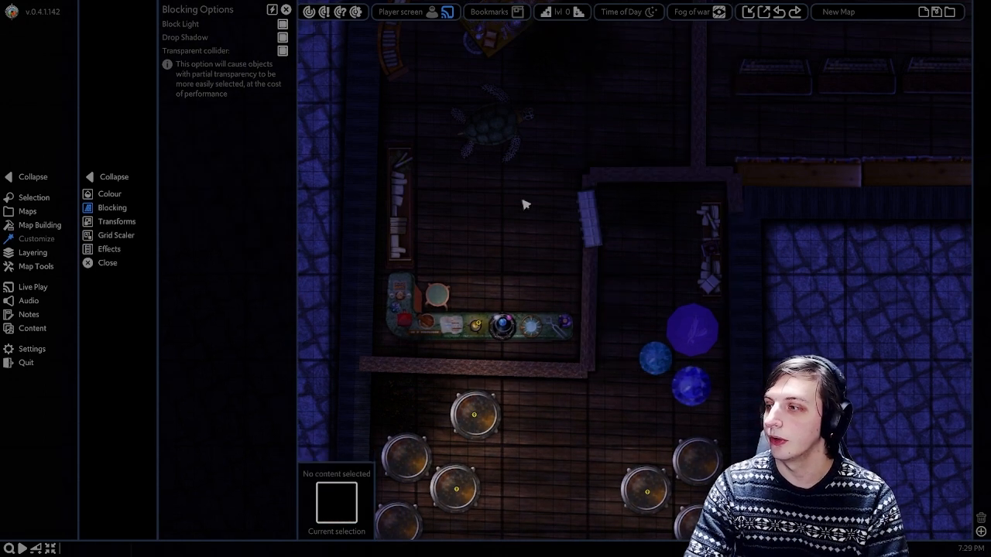
# Step: Test the light-blocking walls by moving the uppermost cauldron's light around the map and back into its cauldron
pyautogui.moveTo(611, 404); pyautogui.dragTo(585, 358, button='middle')
pyautogui.click(447, 373)
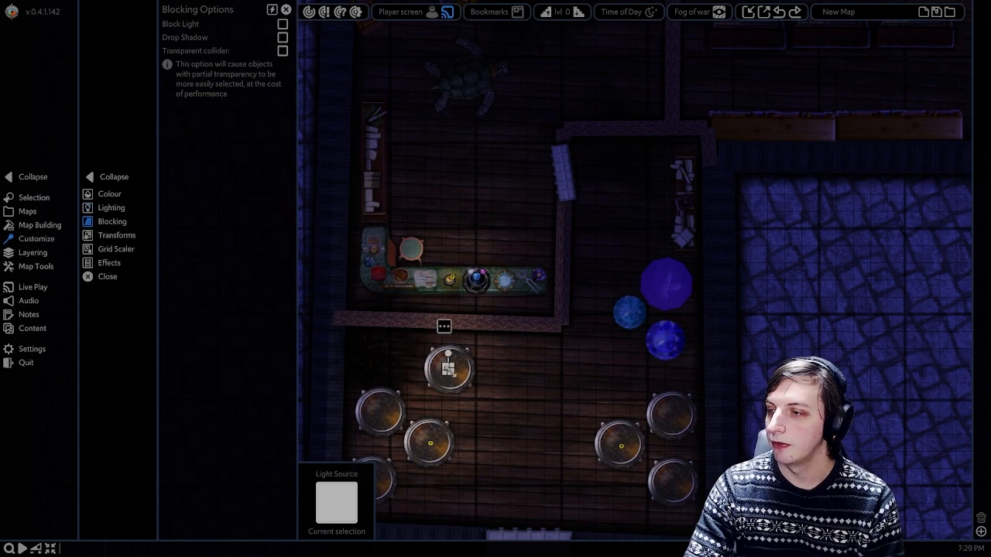
pyautogui.scroll(5, 447, 370)
pyautogui.press('Escape')
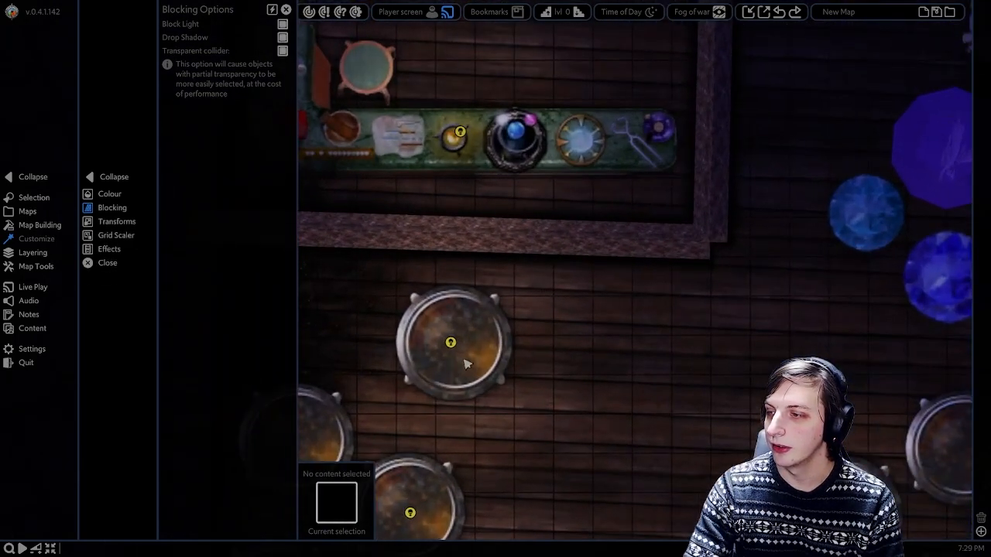
pyautogui.click(450, 343)
pyautogui.moveTo(452, 344); pyautogui.dragTo(769, 174)
pyautogui.moveTo(769, 174); pyautogui.dragTo(602, 418, button='middle')
pyautogui.moveTo(603, 417); pyautogui.dragTo(630, 224)
pyautogui.moveTo(648, 217); pyautogui.dragTo(626, 367, button='middle')
pyautogui.moveTo(627, 367); pyautogui.dragTo(601, 471)
pyautogui.moveTo(602, 471); pyautogui.dragTo(721, 156, button='middle')
pyautogui.moveTo(436, 305); pyautogui.dragTo(603, 287, button='middle')
pyautogui.click(567, 283)
pyautogui.moveTo(709, 293); pyautogui.dragTo(674, 349, button='middle')
pyautogui.rightClick(673, 349)
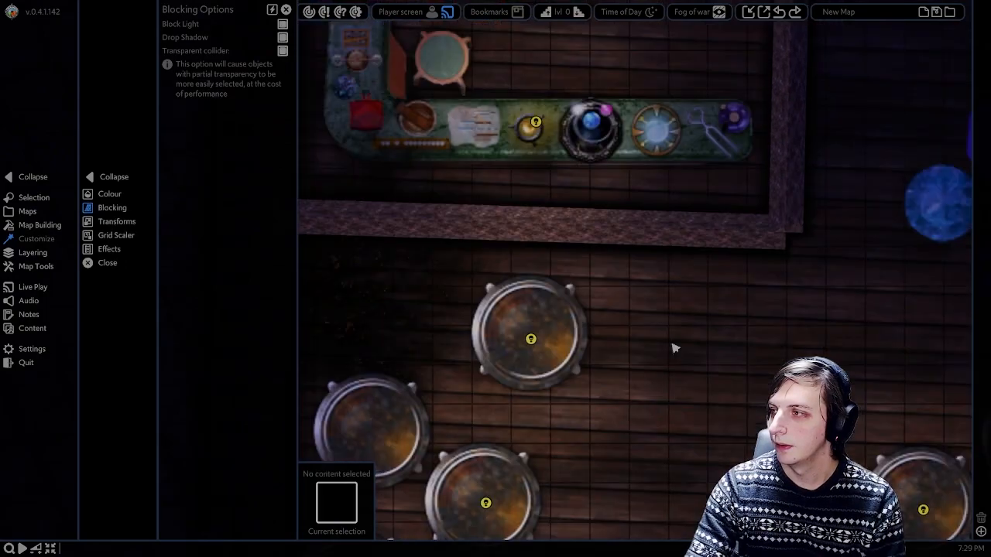
# Step: Change the colour of the uppermost cauldron's light to red, hex e20100
pyautogui.scroll(-6, 673, 348)
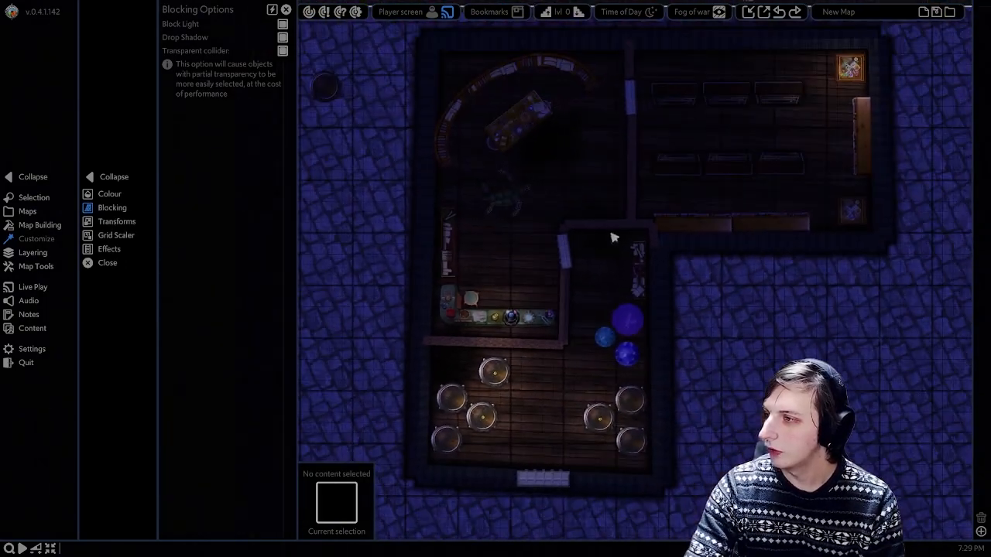
pyautogui.scroll(1, 532, 255)
pyautogui.scroll(5, 533, 413)
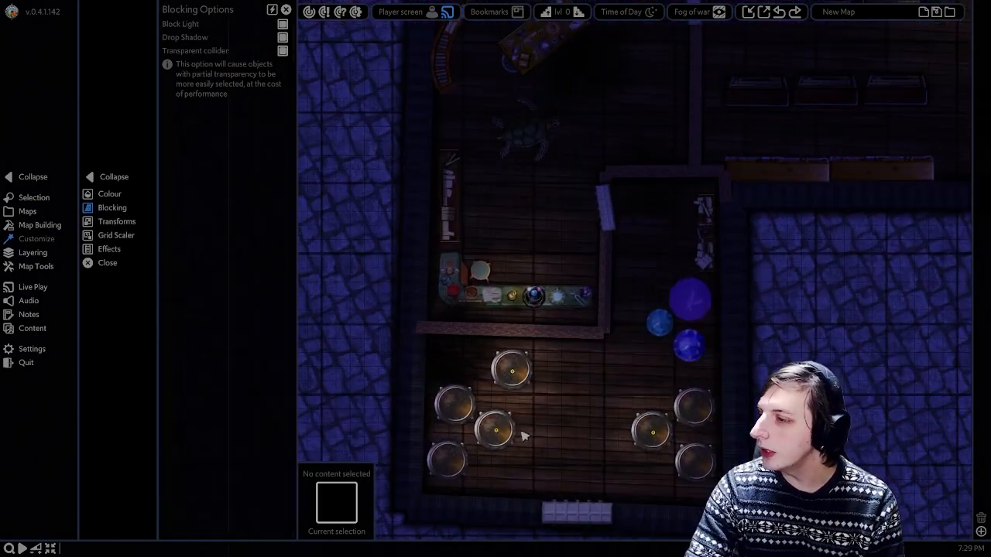
pyautogui.click(522, 319)
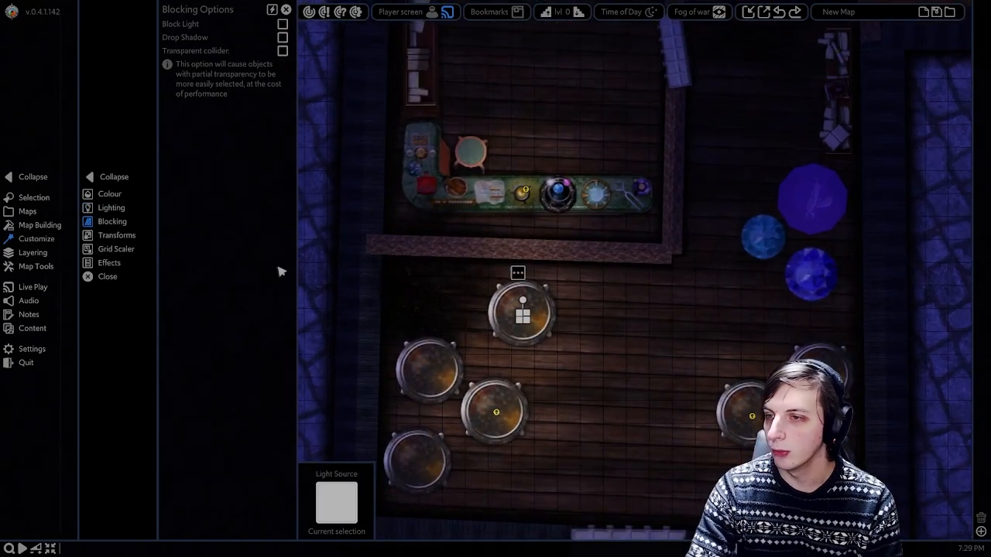
pyautogui.click(120, 209)
pyautogui.click(281, 37)
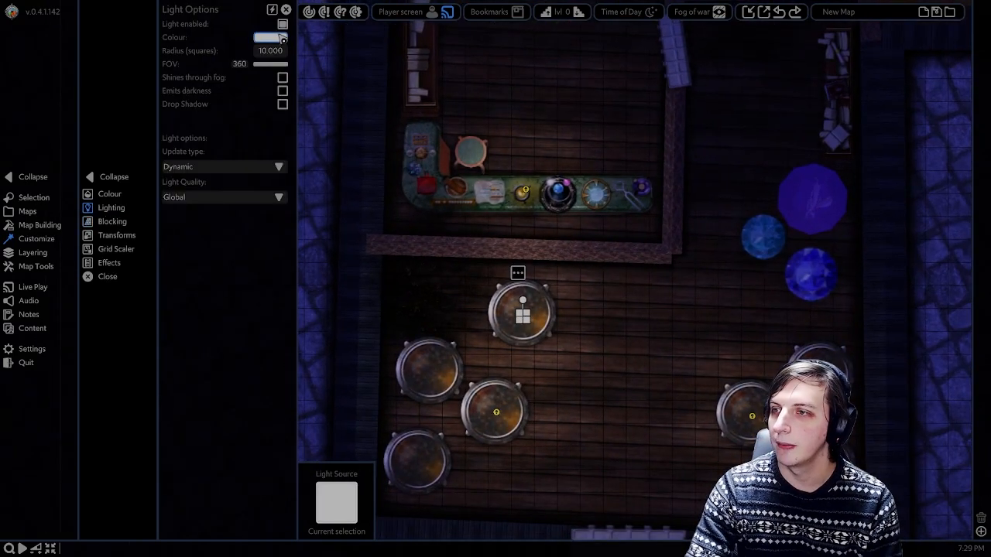
pyautogui.moveTo(295, 122); pyautogui.dragTo(287, 104)
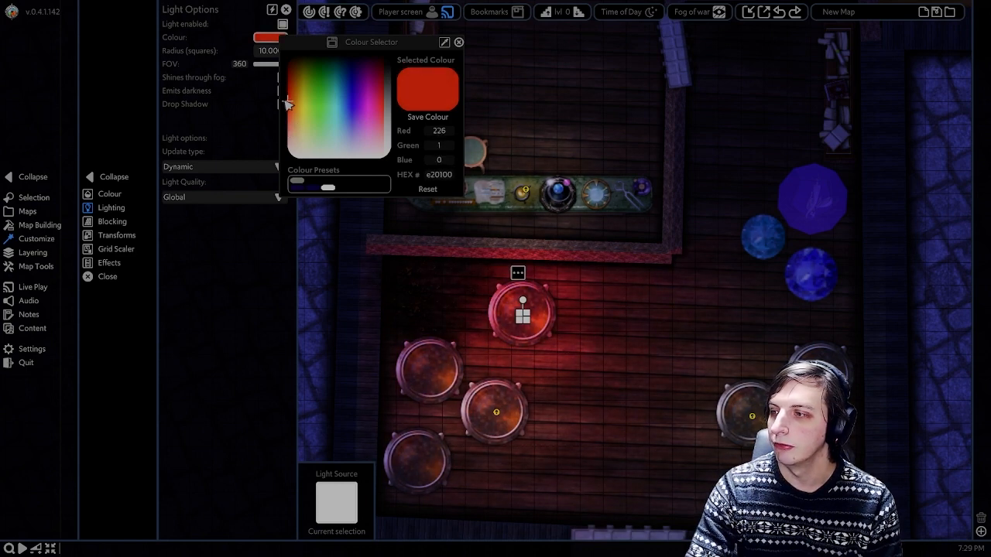
# Step: Change the colour of the light in the cauldron group below the blue crystals to purple, hex 840086
pyautogui.click(741, 281)
pyautogui.click(753, 418)
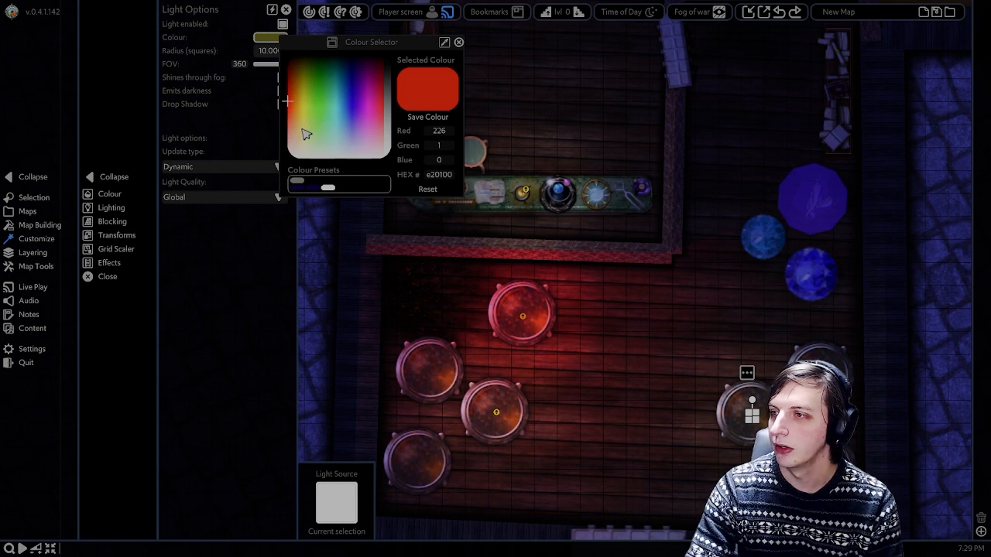
pyautogui.click(367, 82)
pyautogui.click(718, 145)
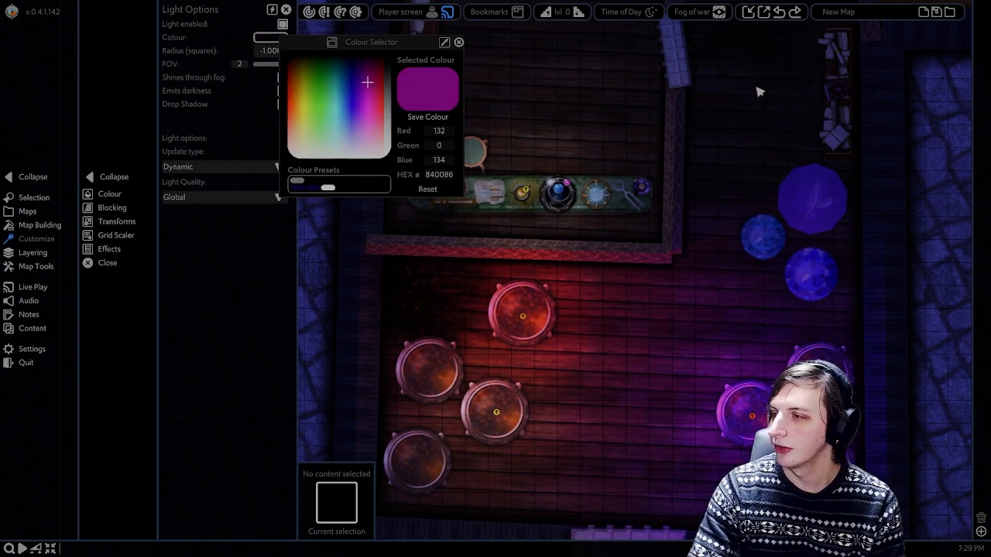
# Step: Change the colour of the candle light on the potion counter to dark red, hex 5d0500
pyautogui.moveTo(437, 255); pyautogui.dragTo(448, 343, button='middle')
pyautogui.click(535, 277)
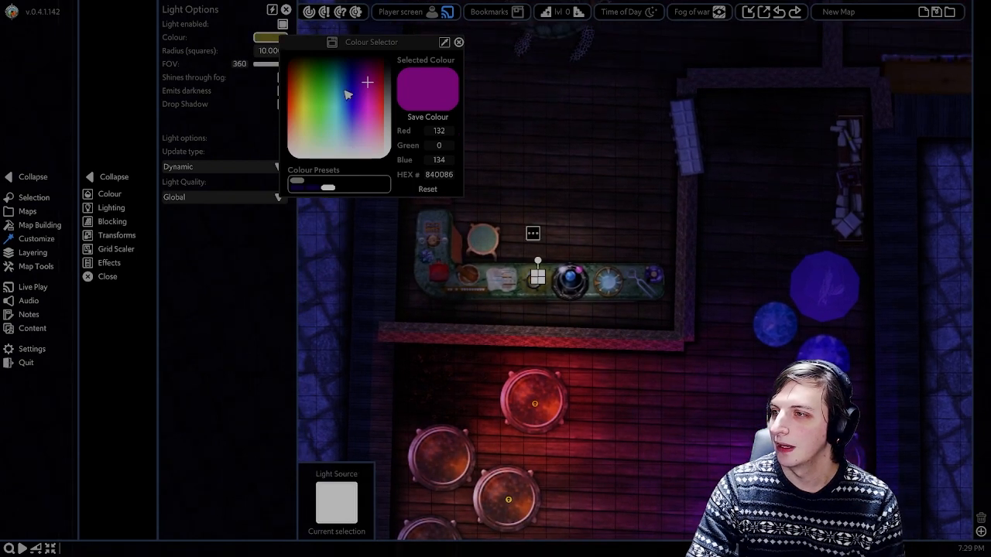
pyautogui.moveTo(347, 93); pyautogui.dragTo(289, 74)
# Step: Change the light on the small table in the right room's upper corner to red and close the Colour Selector
pyautogui.moveTo(587, 190); pyautogui.dragTo(433, 418, button='middle')
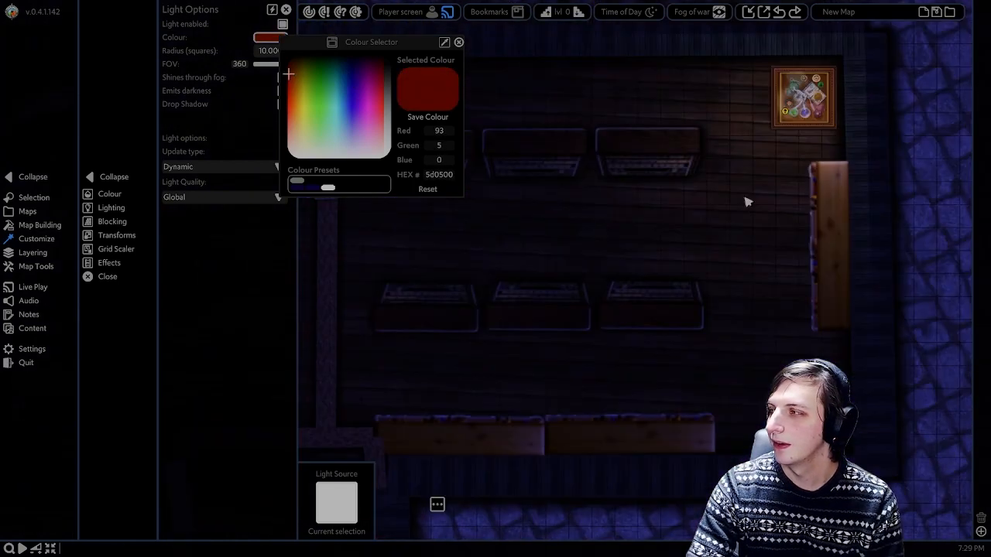
pyautogui.moveTo(795, 127); pyautogui.dragTo(655, 177, button='middle')
pyautogui.click(645, 169)
pyautogui.click(642, 162)
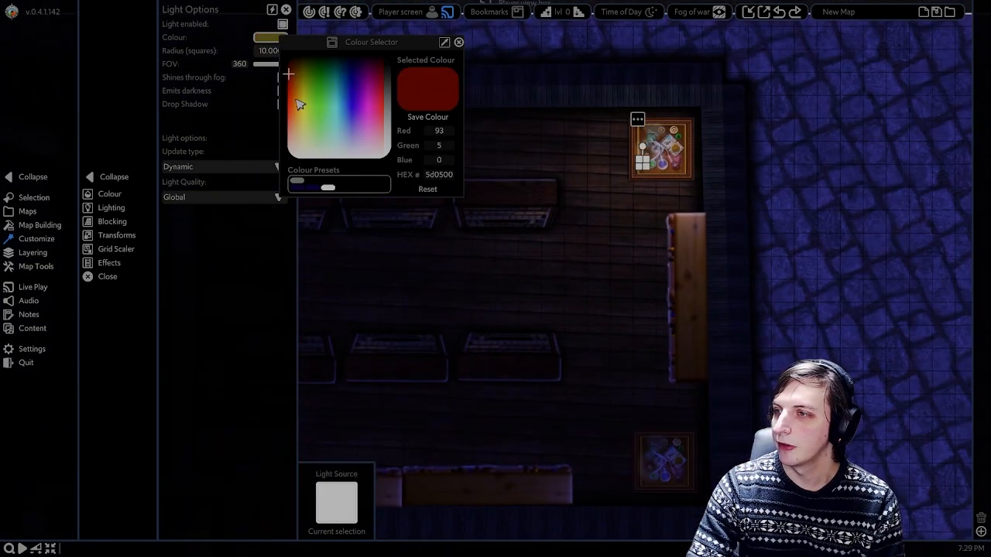
pyautogui.moveTo(301, 102); pyautogui.dragTo(289, 79)
pyautogui.click(458, 42)
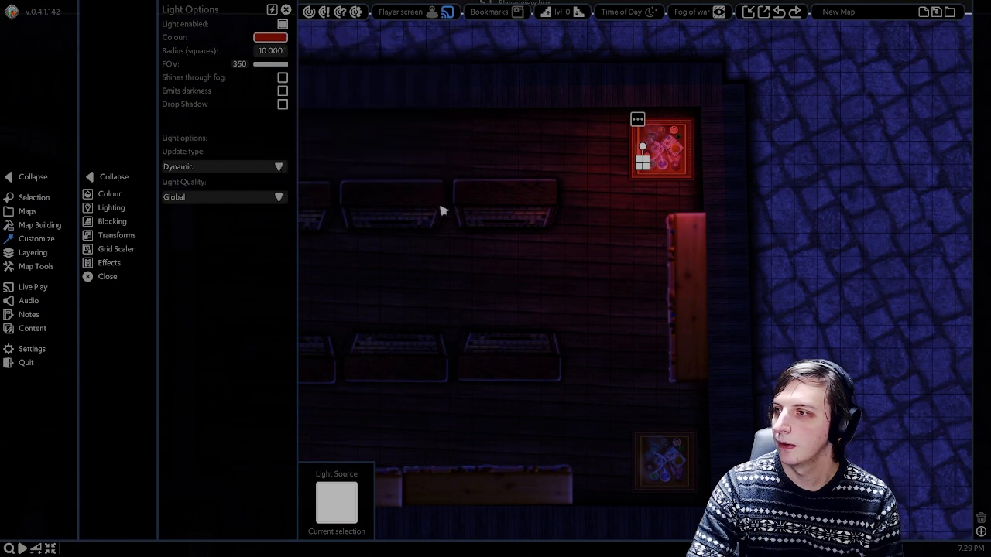
# Step: Review the coloured lights across the whole shop map, checking the uppermost cauldron's light and the small table's light
pyautogui.moveTo(304, 386); pyautogui.dragTo(484, 337, button='middle')
pyautogui.scroll(-1, 484, 337)
pyautogui.scroll(-2, 486, 340)
pyautogui.moveTo(418, 318); pyautogui.dragTo(583, 211, button='middle')
pyautogui.scroll(-2, 575, 217)
pyautogui.click(584, 352)
pyautogui.click(455, 391)
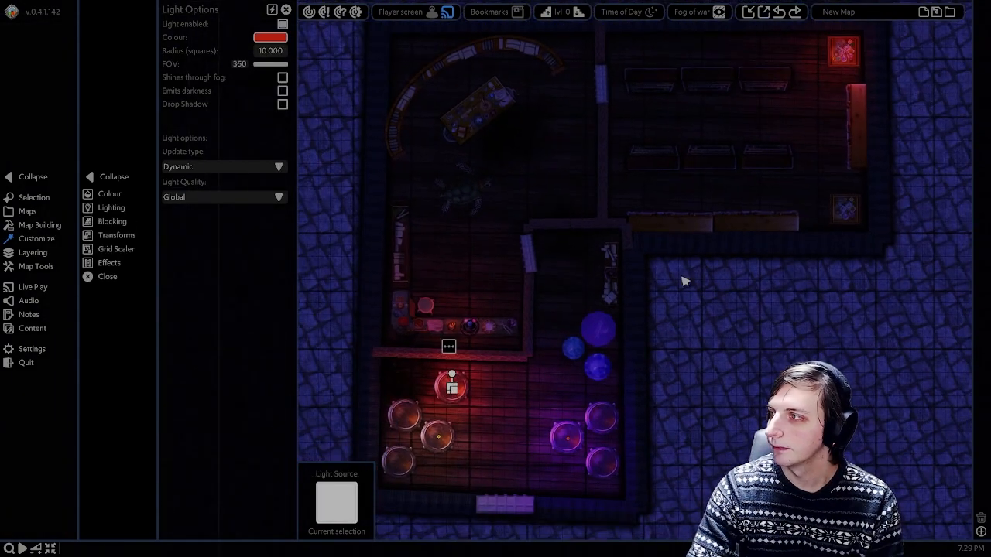
pyautogui.click(681, 279)
pyautogui.click(835, 56)
pyautogui.click(714, 148)
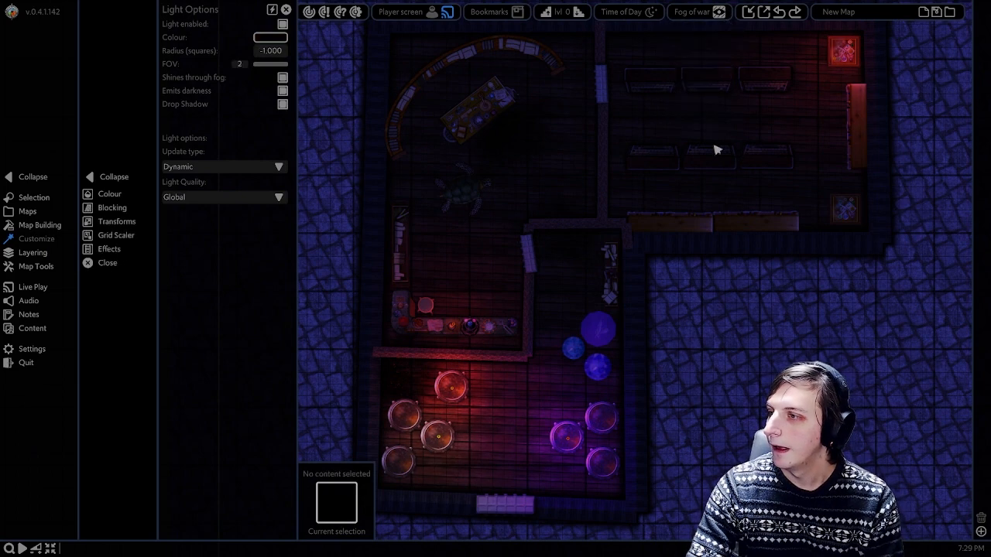
# Step: Paste copies of the uppermost cauldron's red light onto the alchemist's table and into the lower-left corner of the right room
pyautogui.click(464, 392)
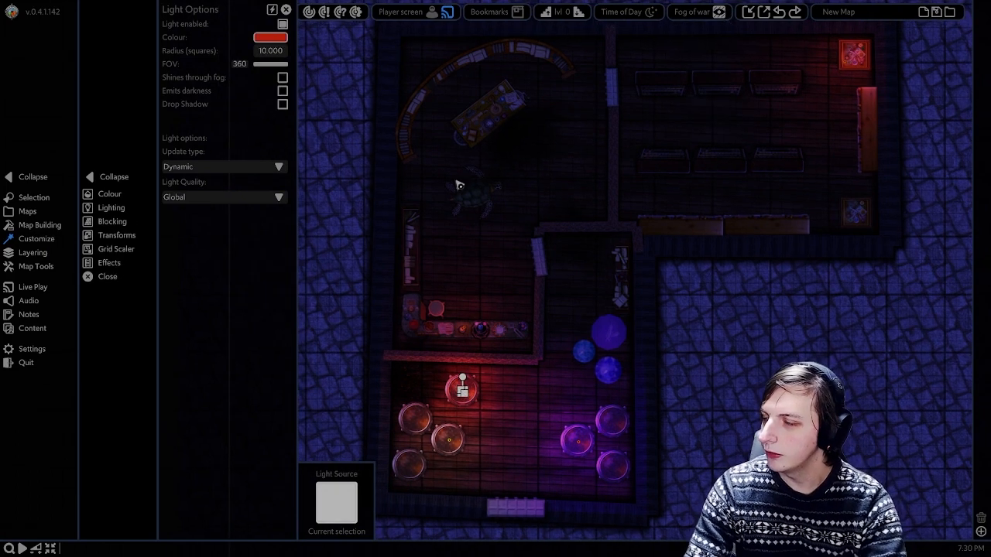
pyautogui.hotkey('ctrl', 'v')
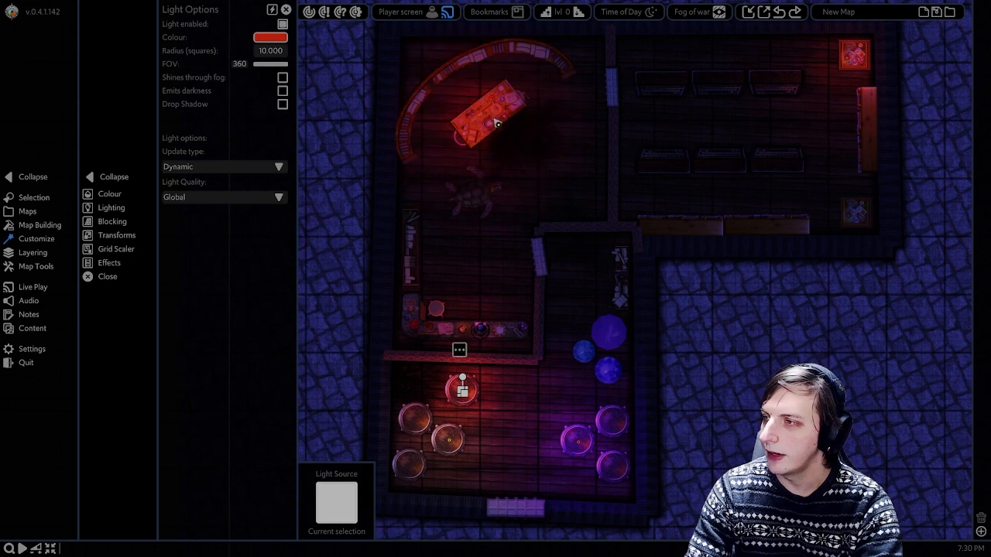
pyautogui.click(481, 122)
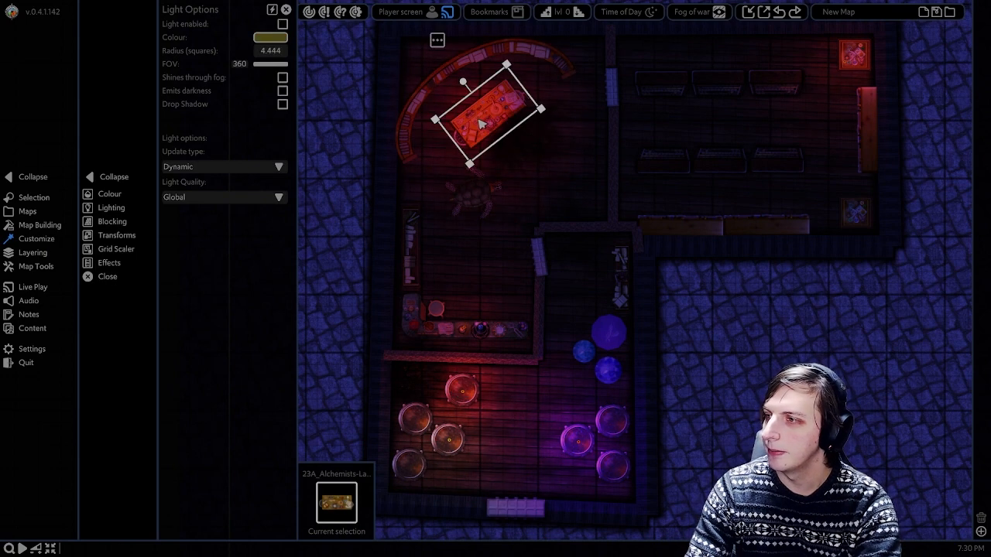
pyautogui.click(480, 118)
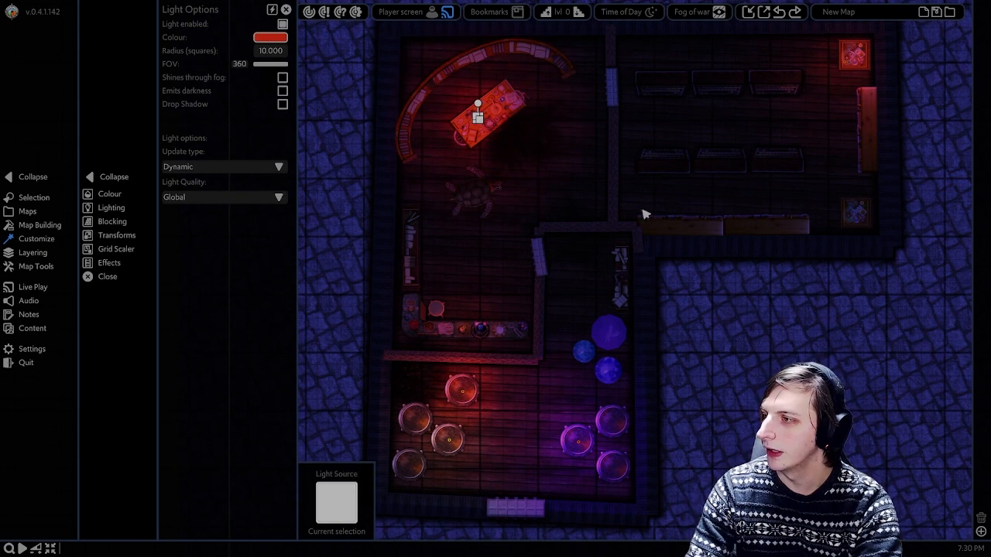
pyautogui.hotkey('ctrl', 'v')
pyautogui.click(695, 206)
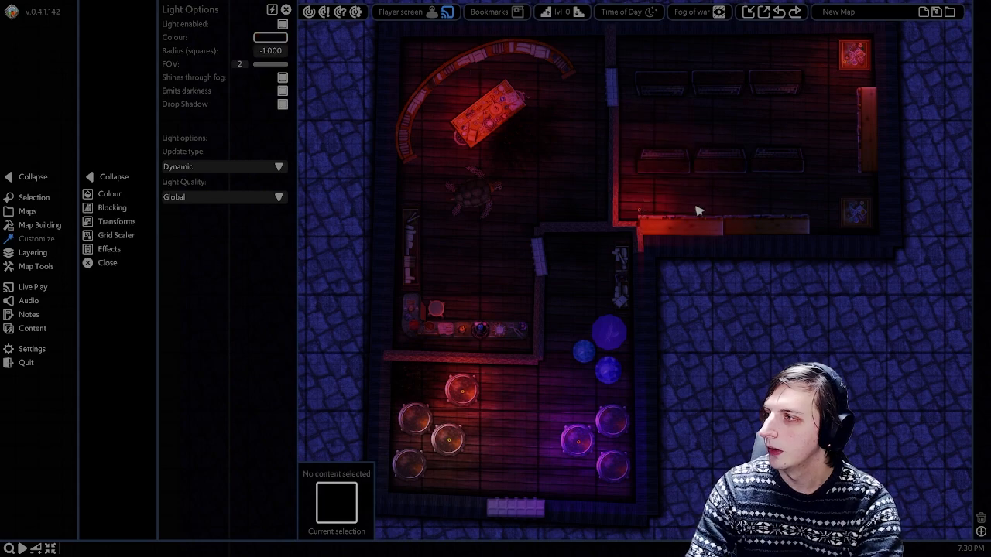
# Step: Paste copies of the purple cauldron light between the bench rows in the right room and beside the turtle's head
pyautogui.click(579, 441)
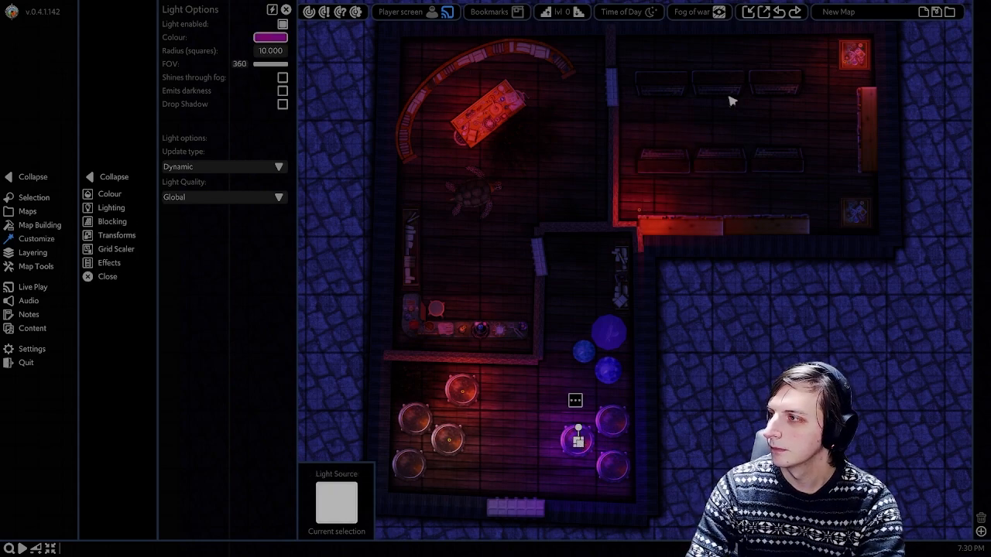
pyautogui.hotkey('ctrl', 'v')
pyautogui.click(786, 122)
pyautogui.moveTo(791, 147); pyautogui.dragTo(827, 161, button='middle')
pyautogui.moveTo(648, 214); pyautogui.dragTo(631, 169, button='middle')
pyautogui.scroll(-1, 659, 206)
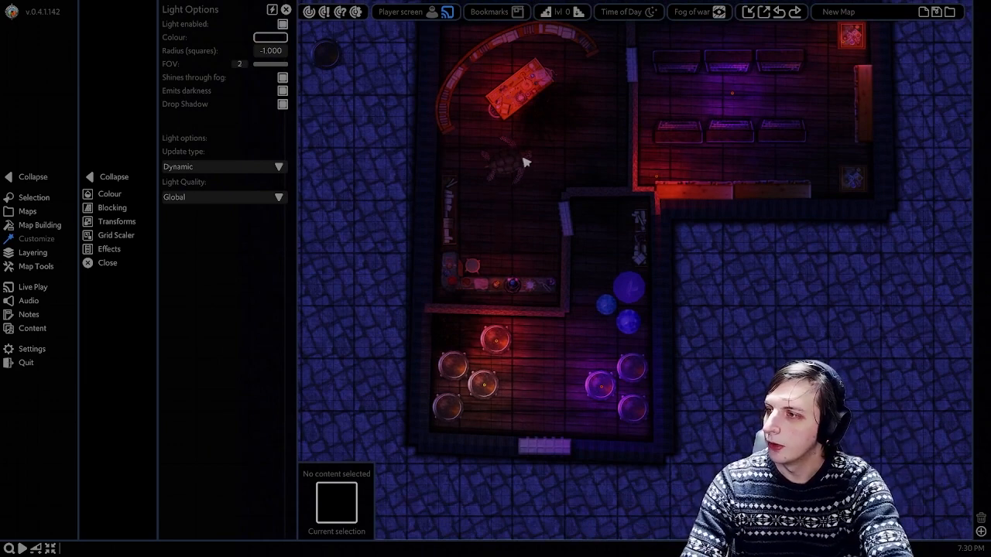
pyautogui.hotkey('ctrl', 'v')
pyautogui.moveTo(727, 163); pyautogui.dragTo(695, 203, button='middle')
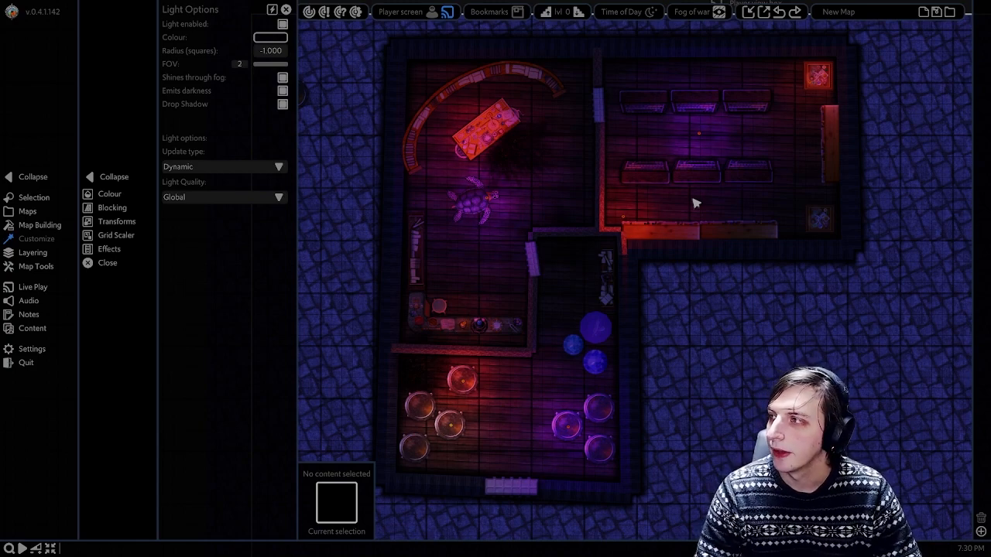
pyautogui.moveTo(662, 114); pyautogui.dragTo(713, 109, button='middle')
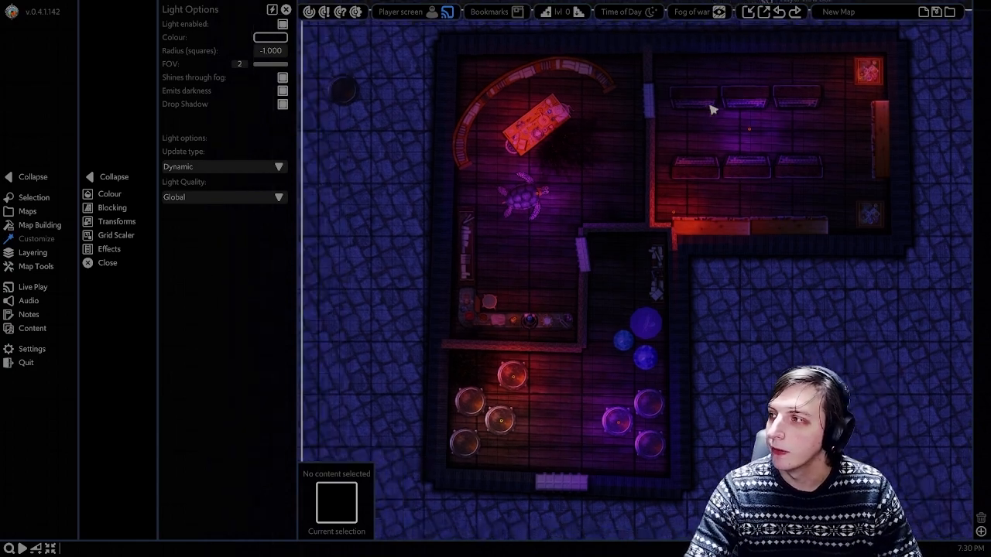
pyautogui.moveTo(789, 99); pyautogui.dragTo(764, 117, button='middle')
# Step: Enable the fog of war on the map and select the cobbled ground outside the shop
pyautogui.moveTo(719, 13)
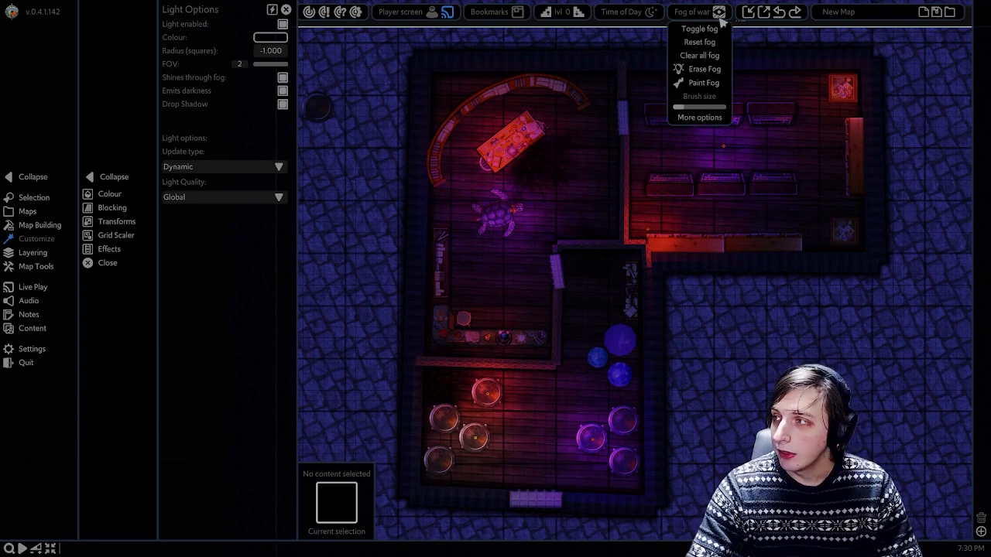
pyautogui.click(719, 12)
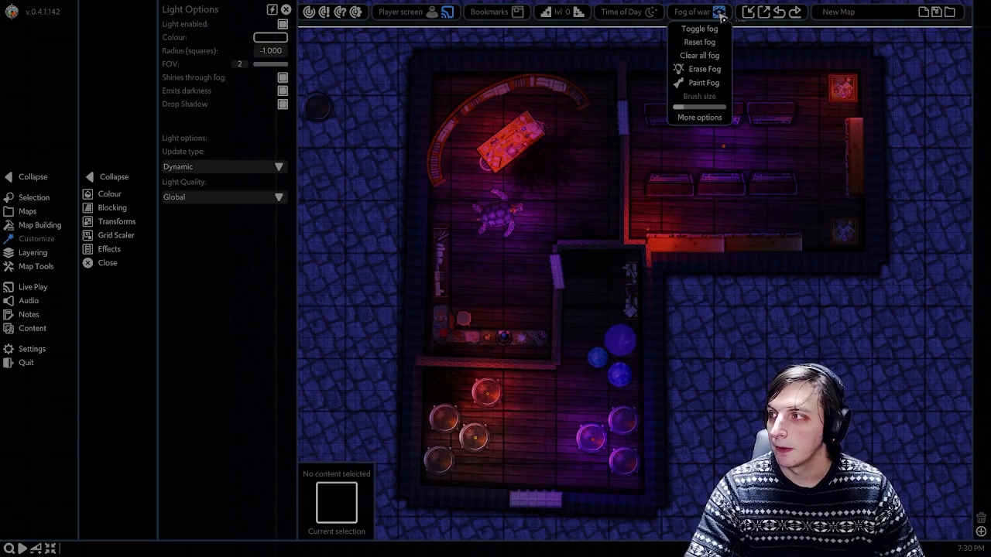
pyautogui.click(712, 294)
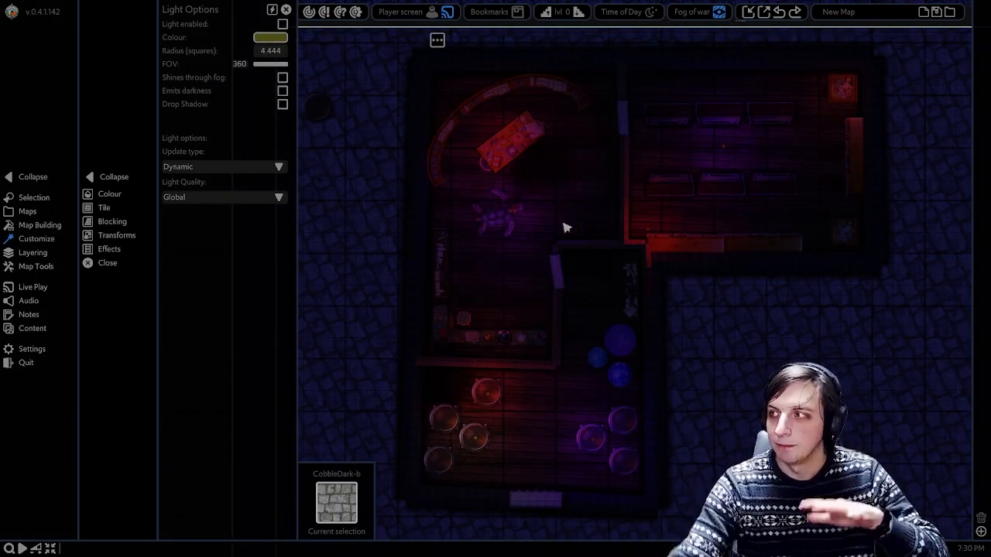
# Step: Toggle the fog of war off and on repeatedly to compare the editor view with the player screen
pyautogui.click(722, 15)
pyautogui.click(722, 15)
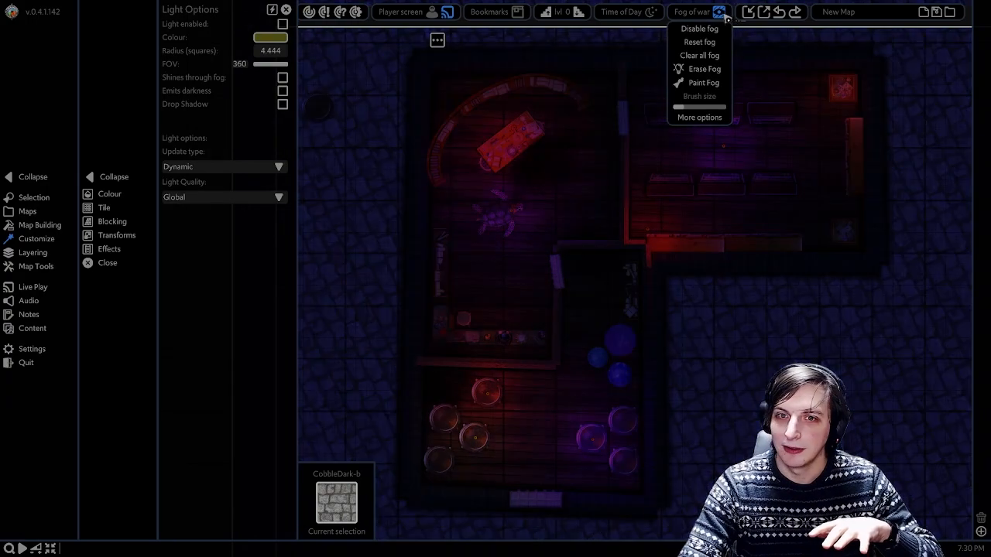
pyautogui.click(722, 14)
pyautogui.click(722, 15)
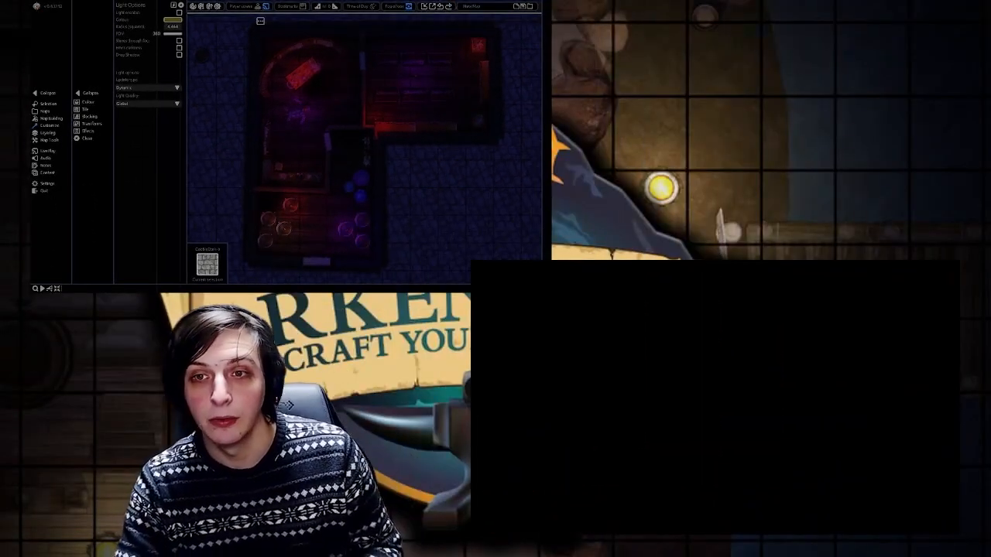
pyautogui.click(408, 6)
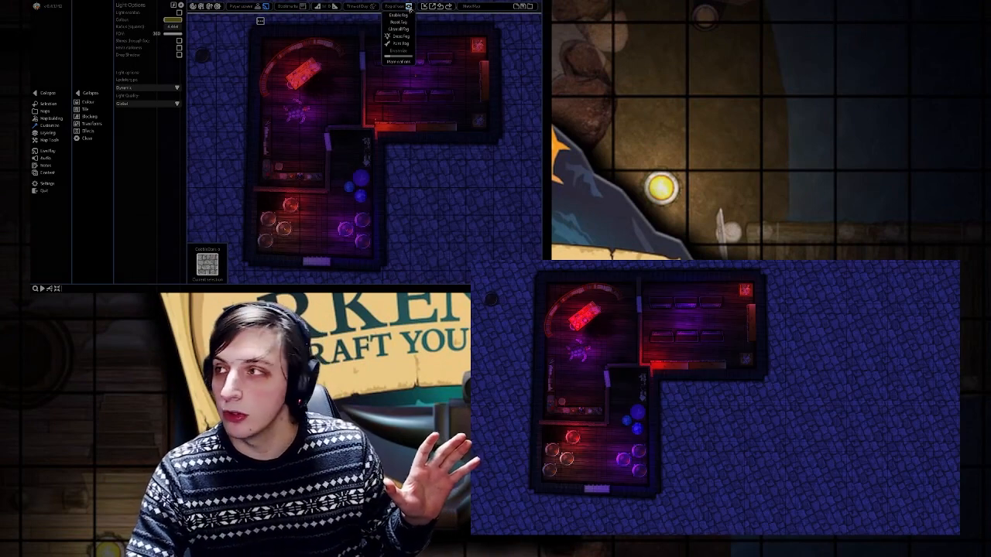
pyautogui.click(410, 7)
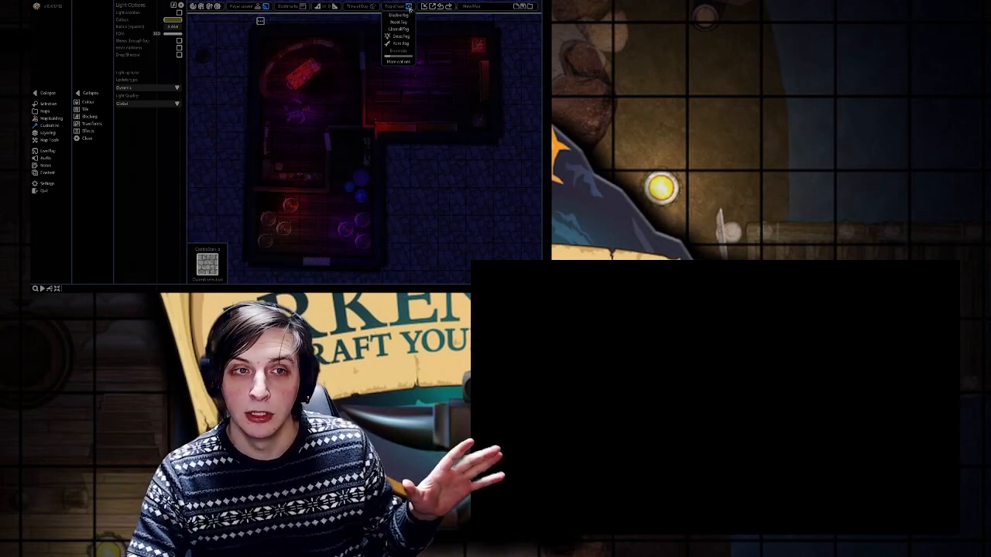
pyautogui.click(408, 7)
pyautogui.click(409, 7)
pyautogui.click(408, 7)
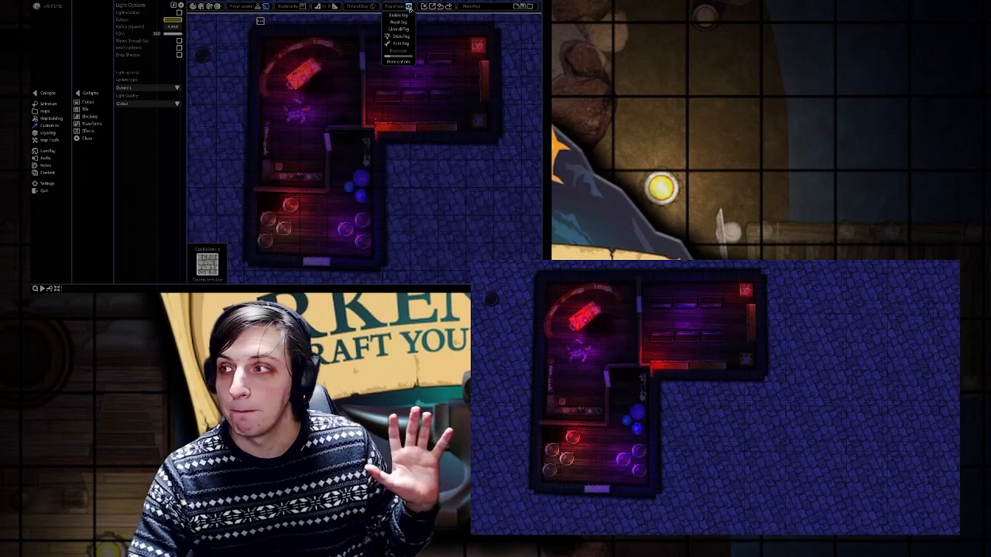
pyautogui.click(408, 7)
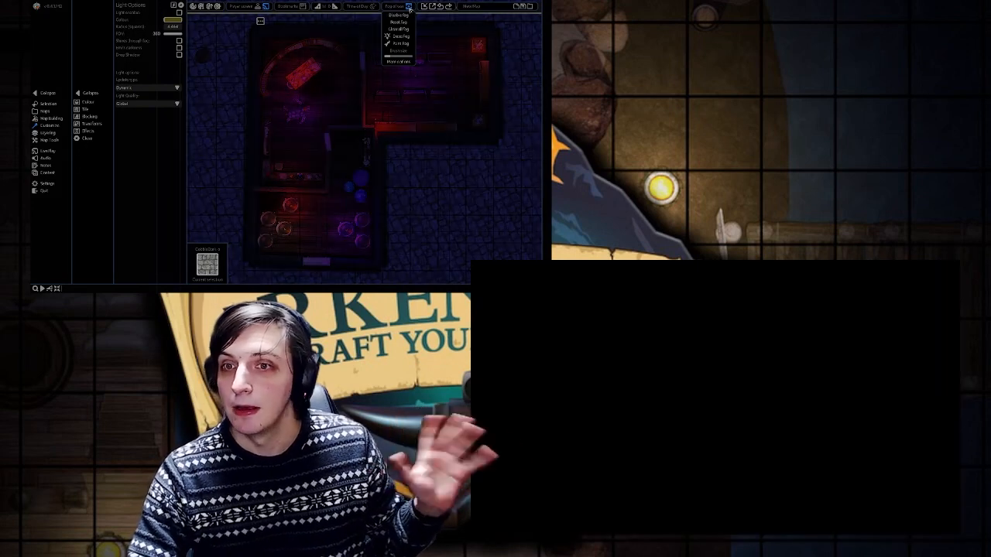
# Step: Select the purple light beside the turtle's head and move it onto the turtle's shell
pyautogui.click(297, 100)
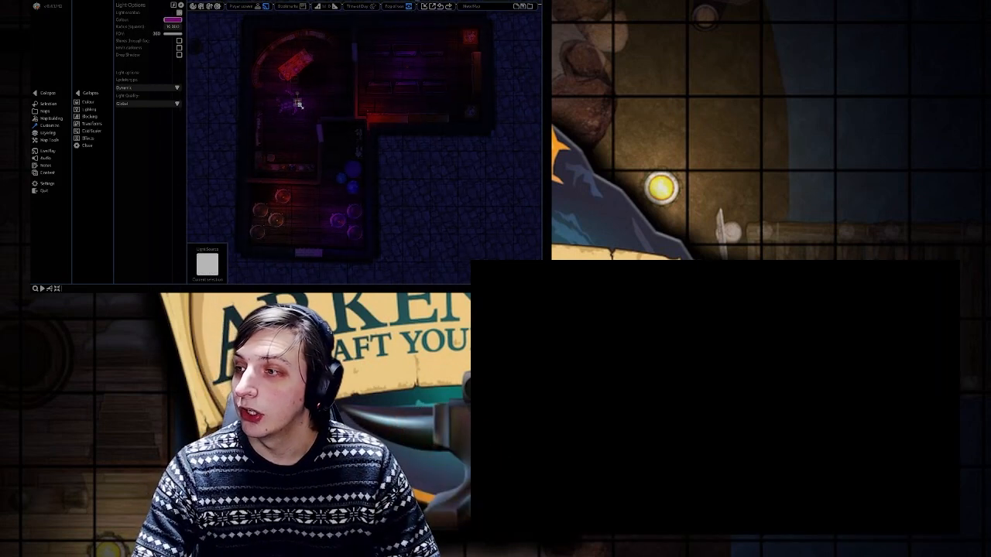
pyautogui.scroll(2, 298, 110)
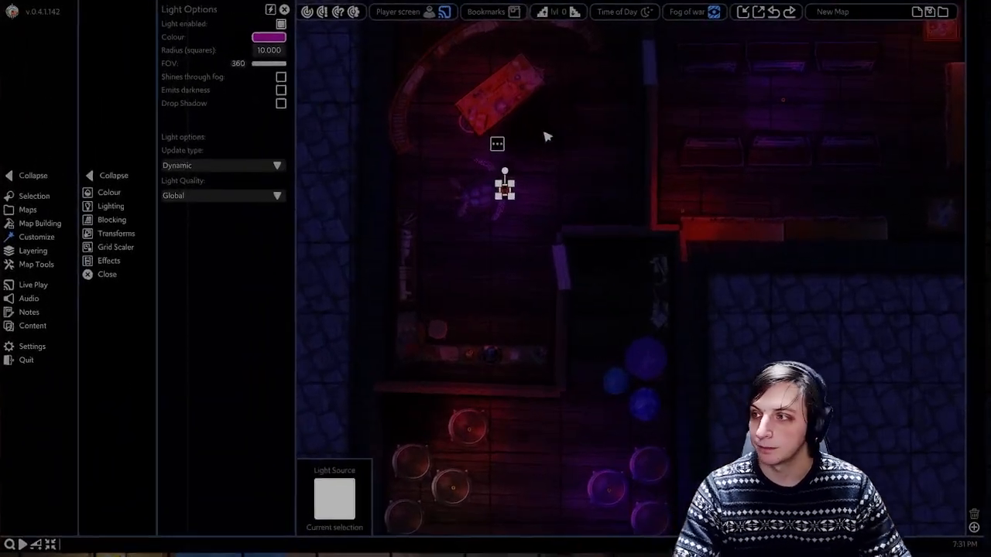
pyautogui.click(326, 104)
pyautogui.click(511, 194)
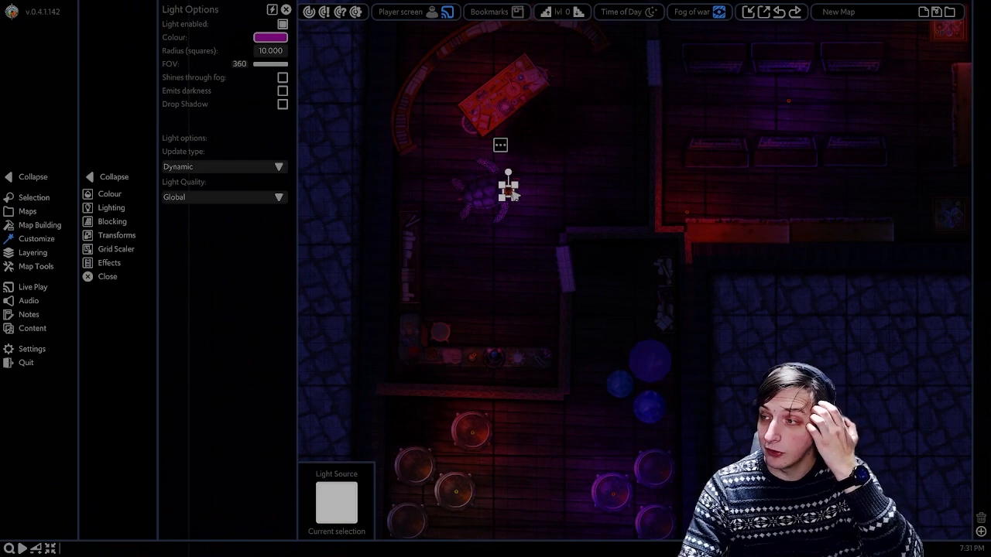
pyautogui.moveTo(513, 193); pyautogui.dragTo(495, 192)
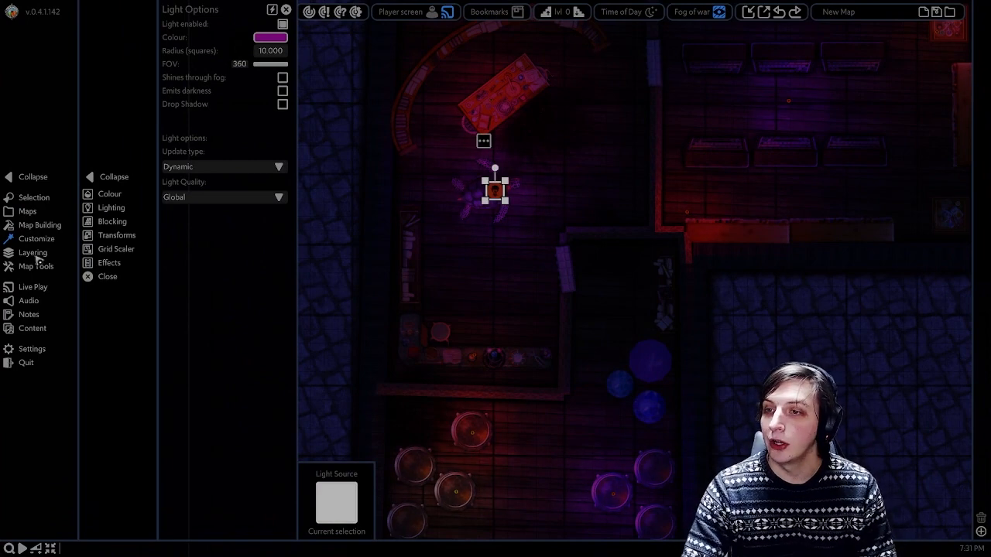
# Step: Enable Shines through fog in the lighting options of the turtle's purple light
pyautogui.click(39, 239)
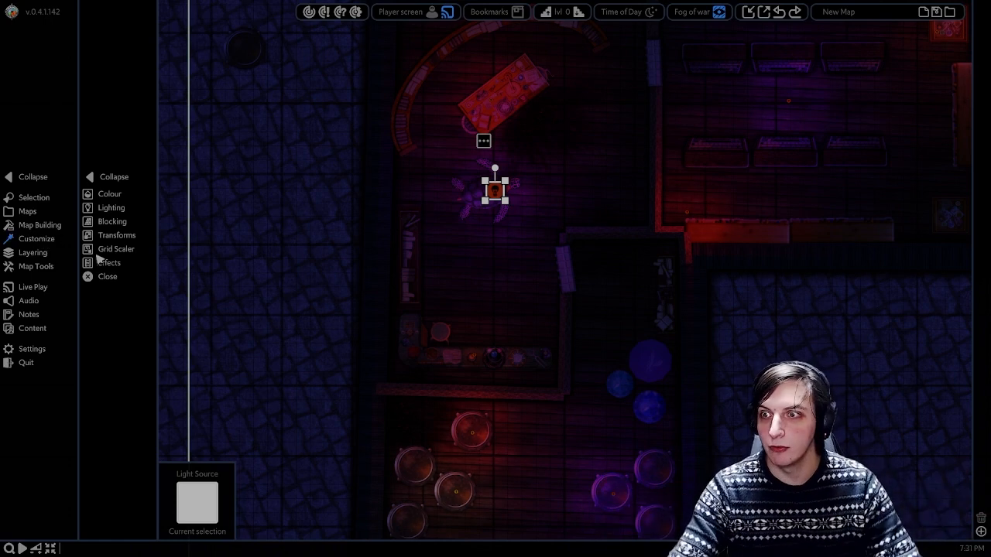
pyautogui.click(116, 208)
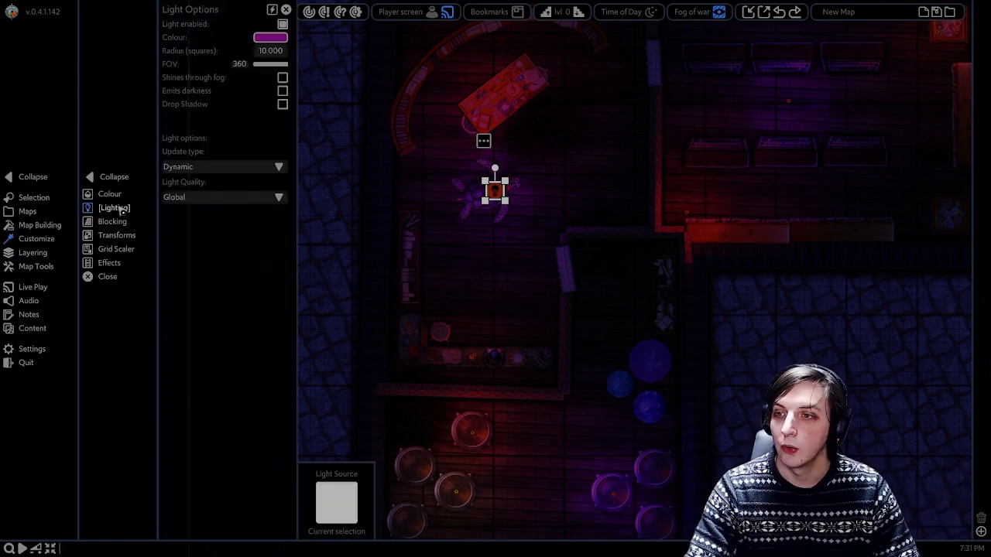
pyautogui.click(283, 78)
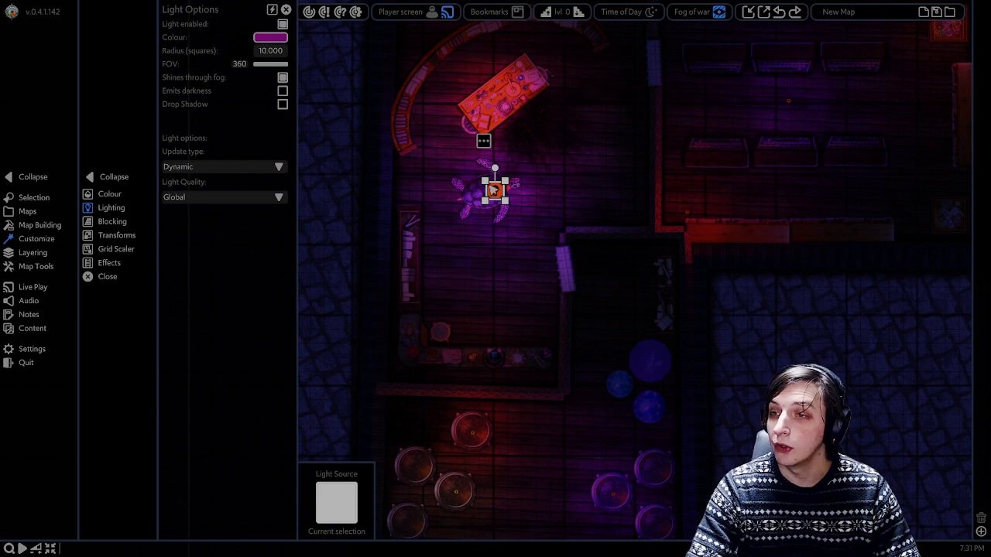
# Step: Move the purple light from the turtle's shell to a spot between the turtle and the alchemist's table
pyautogui.moveTo(501, 198)
pyautogui.mouseDown()
pyautogui.moveTo(533, 194)
pyautogui.moveTo(547, 128)
pyautogui.moveTo(505, 212)
pyautogui.moveTo(499, 135)
pyautogui.moveTo(483, 150)
pyautogui.moveTo(495, 163)
pyautogui.moveTo(489, 187)
pyautogui.mouseUp()
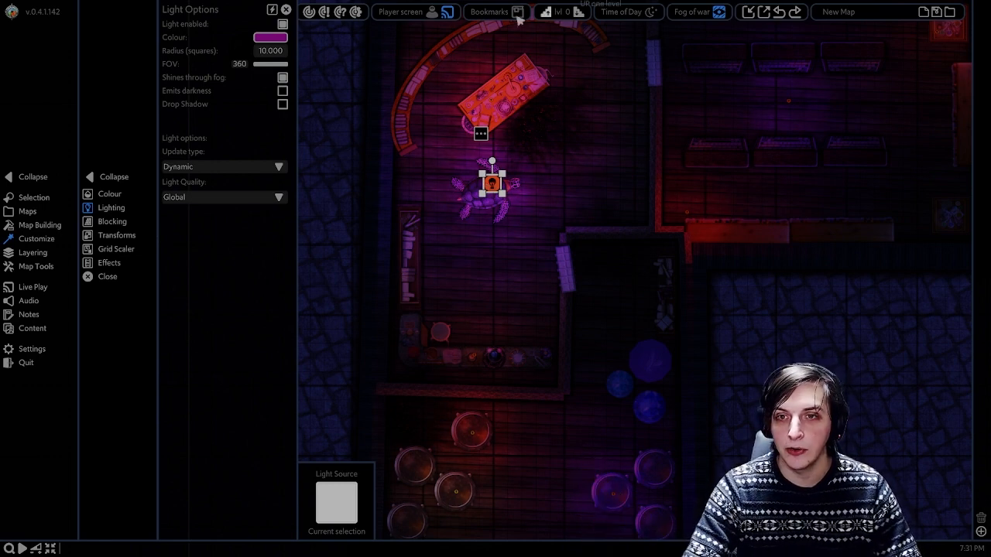
pyautogui.click(480, 133)
pyautogui.moveTo(499, 194); pyautogui.dragTo(524, 171)
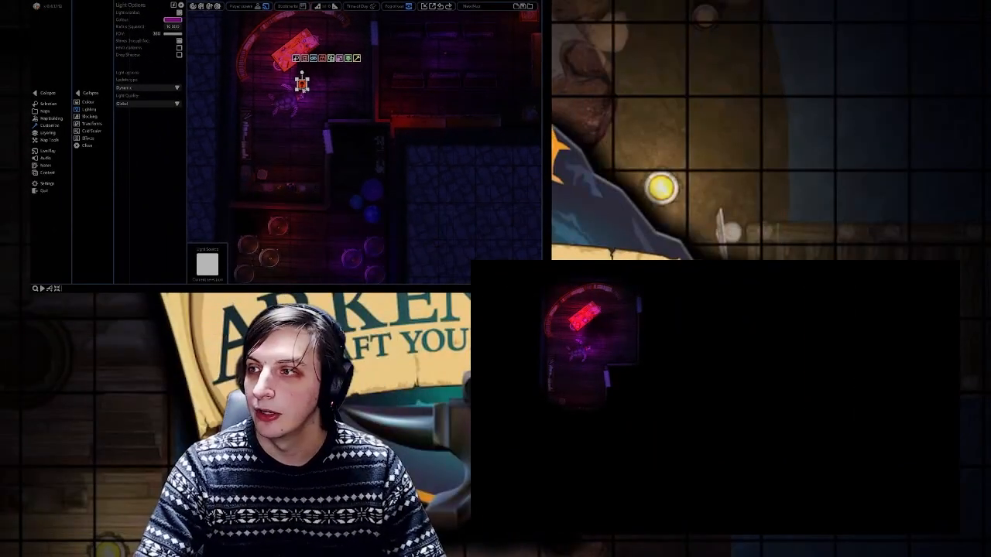
# Step: Shift the turtle room's purple light away from the turtle toward the alchemist's table and reselect it
pyautogui.moveTo(304, 89)
pyautogui.mouseDown()
pyautogui.moveTo(296, 92)
pyautogui.moveTo(310, 71)
pyautogui.moveTo(306, 56)
pyautogui.moveTo(277, 95)
pyautogui.moveTo(303, 77)
pyautogui.moveTo(283, 99)
pyautogui.moveTo(297, 161)
pyautogui.moveTo(293, 149)
pyautogui.moveTo(327, 140)
pyautogui.moveTo(370, 179)
pyautogui.moveTo(369, 208)
pyautogui.moveTo(284, 224)
pyautogui.moveTo(267, 249)
pyautogui.moveTo(278, 224)
pyautogui.moveTo(331, 231)
pyautogui.moveTo(325, 147)
pyautogui.moveTo(292, 123)
pyautogui.moveTo(363, 40)
pyautogui.moveTo(474, 62)
pyautogui.moveTo(497, 90)
pyautogui.moveTo(503, 34)
pyautogui.moveTo(427, 55)
pyautogui.moveTo(504, 83)
pyautogui.moveTo(445, 35)
pyautogui.moveTo(364, 39)
pyautogui.moveTo(313, 79)
pyautogui.mouseUp()
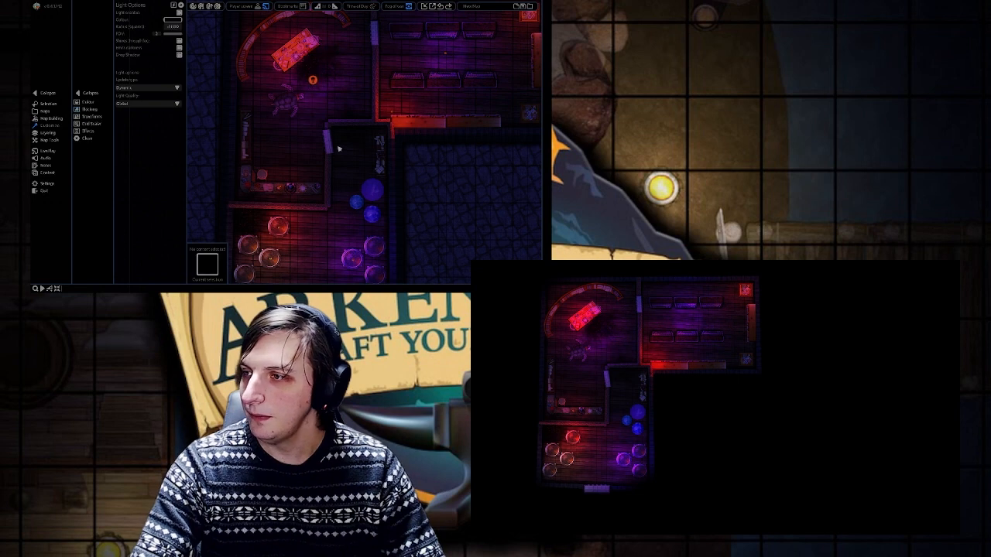
pyautogui.moveTo(341, 85); pyautogui.dragTo(313, 116, button='middle')
pyautogui.click(283, 110)
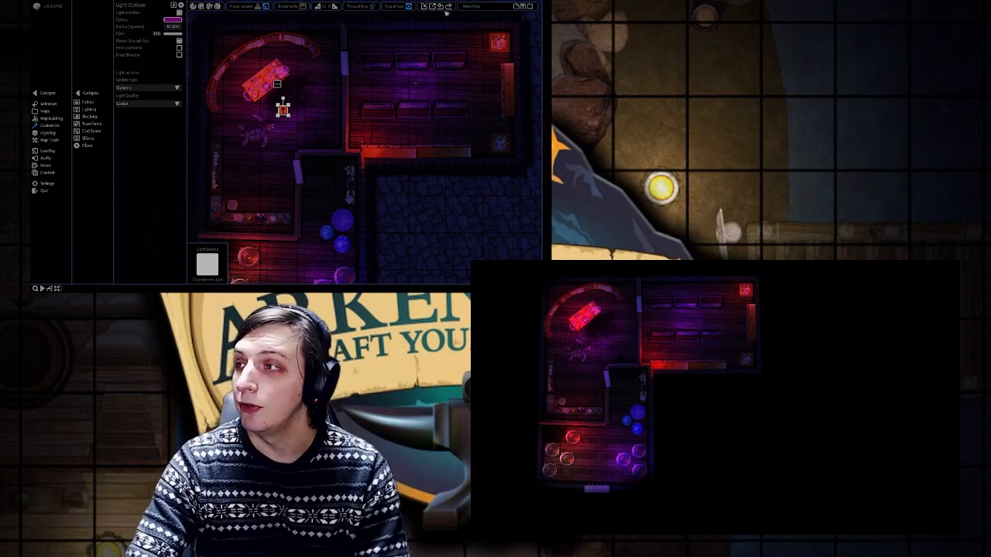
# Step: Set the fog of war's reveal mode to Vision Only in its full options
pyautogui.click(408, 6)
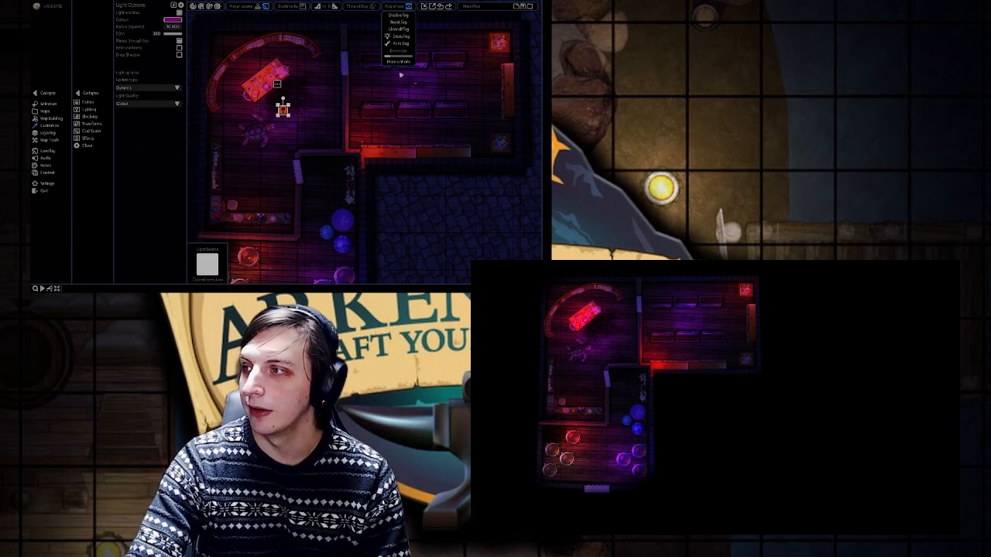
pyautogui.click(399, 61)
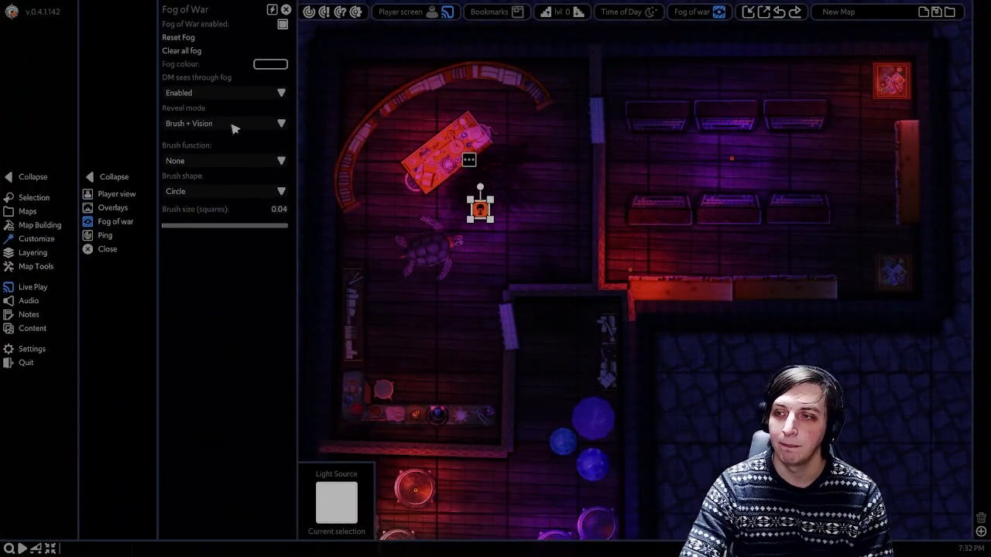
pyautogui.click(235, 126)
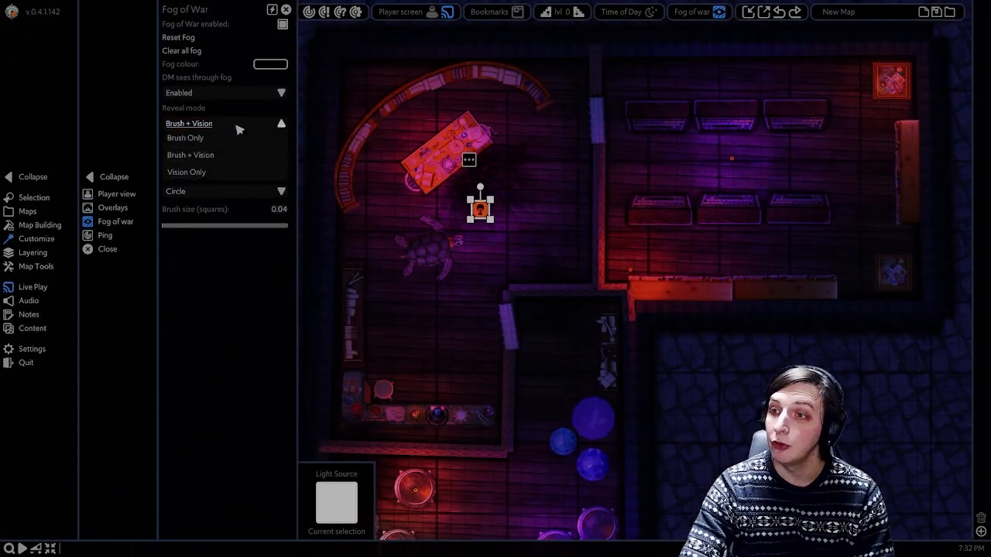
pyautogui.click(204, 173)
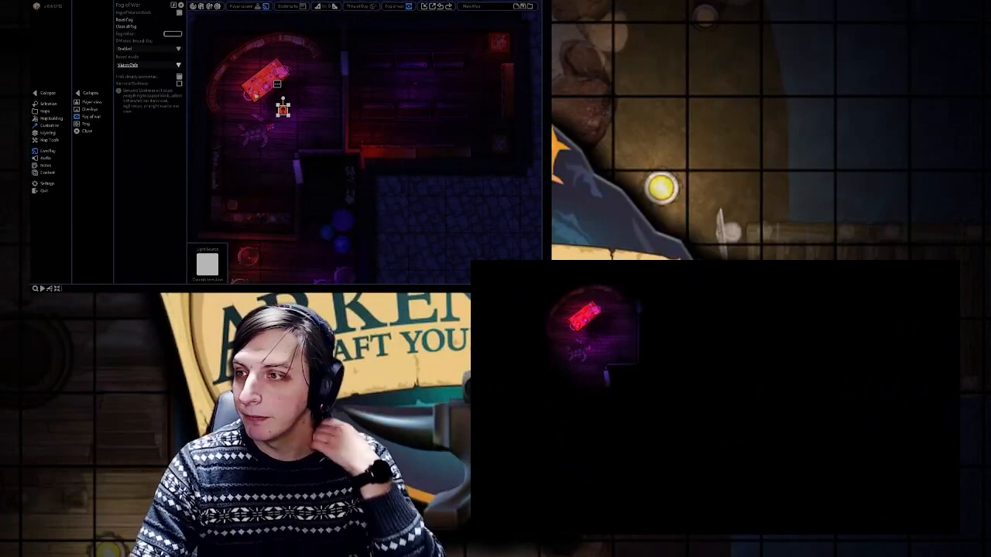
# Step: Try the purple light in the neighbouring shelf room and among the barrels to test vision-based fog revealing
pyautogui.moveTo(283, 109); pyautogui.dragTo(372, 59)
pyautogui.moveTo(372, 59); pyautogui.dragTo(353, 63)
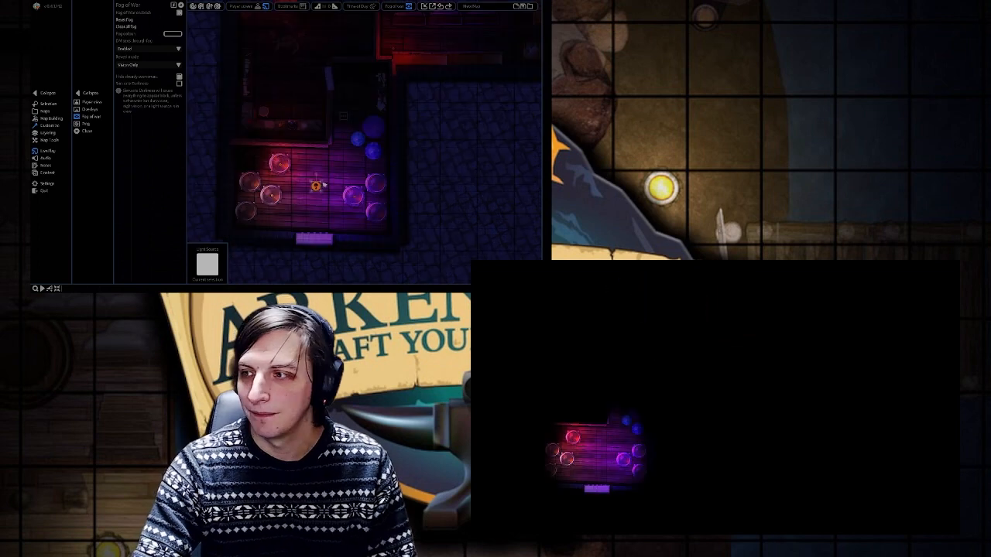
pyautogui.moveTo(317, 187); pyautogui.dragTo(327, 173)
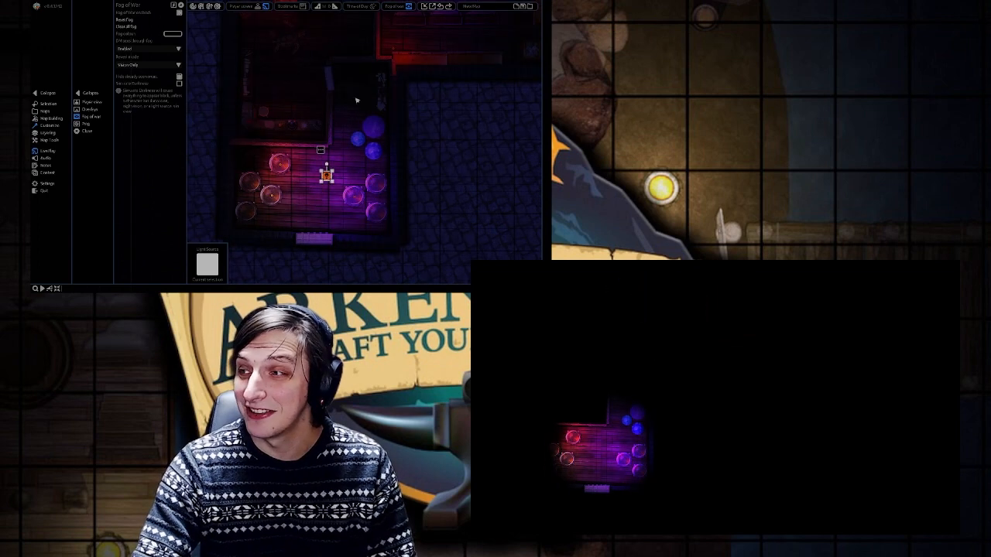
# Step: Move the purple light from the barrel room back to a spot beside the turtle
pyautogui.moveTo(342, 66); pyautogui.dragTo(331, 139, button='middle')
pyautogui.moveTo(319, 253); pyautogui.dragTo(303, 113)
pyautogui.click(278, 134)
pyautogui.scroll(-5, 286, 119)
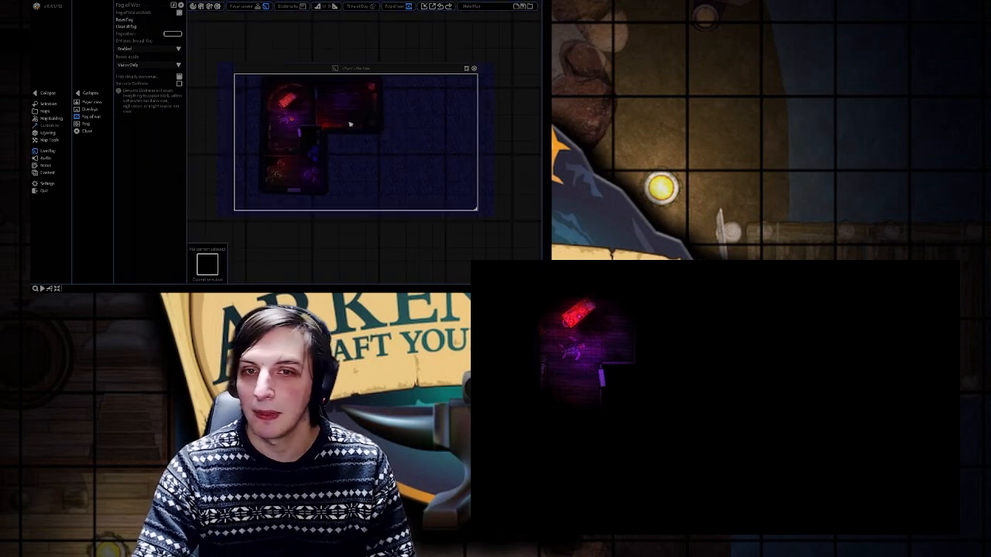
# Step: Shrink the player view frame and position it over the alchemist's table and the turtle
pyautogui.moveTo(474, 208); pyautogui.dragTo(407, 169)
pyautogui.moveTo(367, 107); pyautogui.dragTo(307, 82)
pyautogui.moveTo(337, 138)
pyautogui.mouseDown()
pyautogui.moveTo(256, 99)
pyautogui.moveTo(278, 105)
pyautogui.moveTo(300, 133)
pyautogui.moveTo(322, 133)
pyautogui.moveTo(305, 125)
pyautogui.moveTo(326, 135)
pyautogui.moveTo(310, 123)
pyautogui.moveTo(332, 132)
pyautogui.mouseUp()
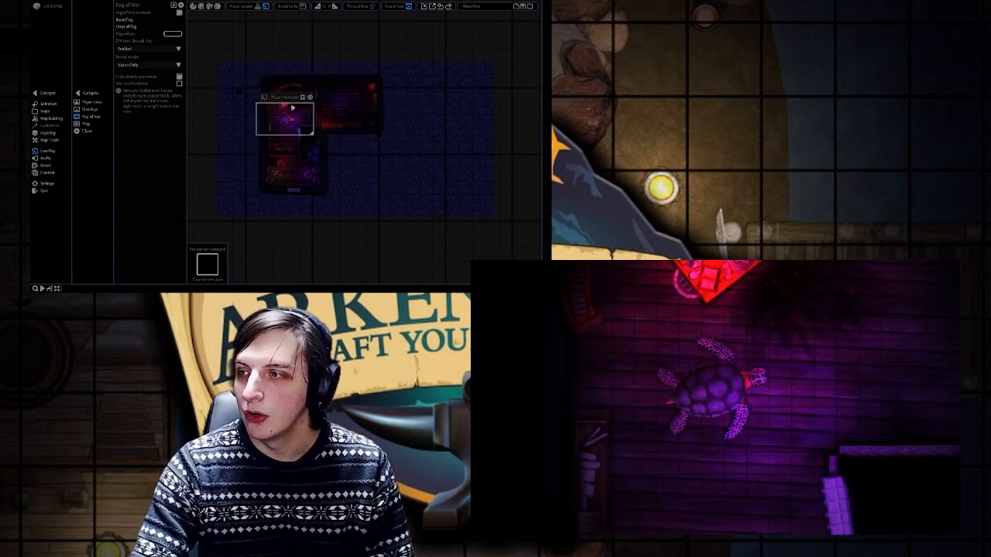
pyautogui.moveTo(288, 103); pyautogui.dragTo(292, 87)
pyautogui.moveTo(315, 124); pyautogui.dragTo(309, 113)
# Step: Search the map building assets for "frog" and place the first tree frog on the alchemist's table
pyautogui.click(46, 118)
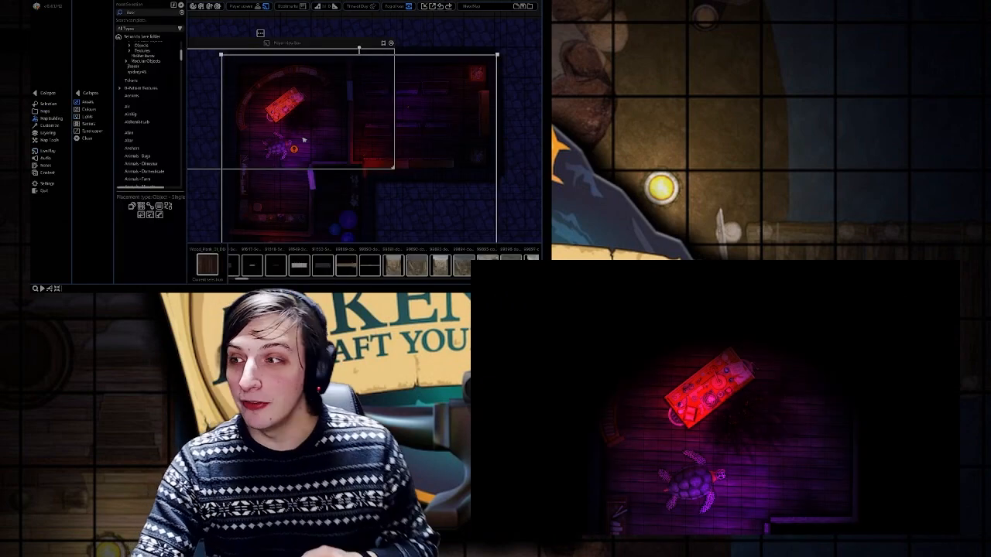
pyautogui.click(295, 149)
pyautogui.moveTo(274, 185); pyautogui.dragTo(271, 155, button='middle')
pyautogui.scroll(1, 275, 163)
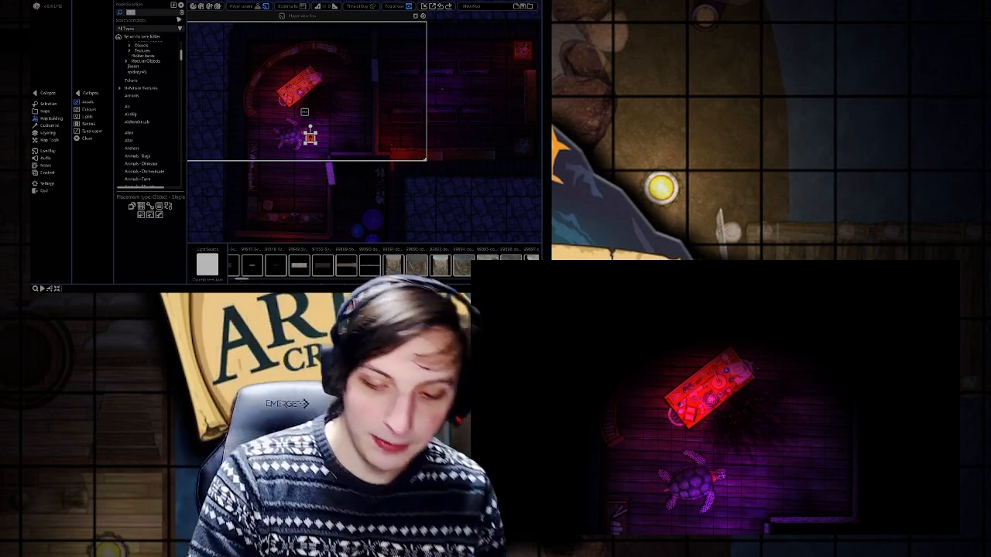
pyautogui.write('frog')
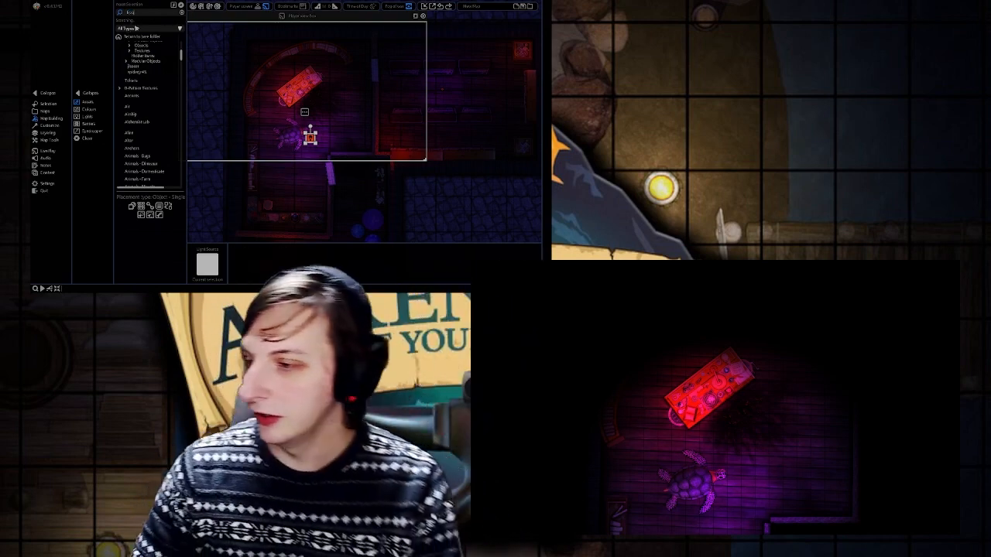
pyautogui.moveTo(306, 153); pyautogui.dragTo(293, 155, button='middle')
pyautogui.scroll(1, 293, 154)
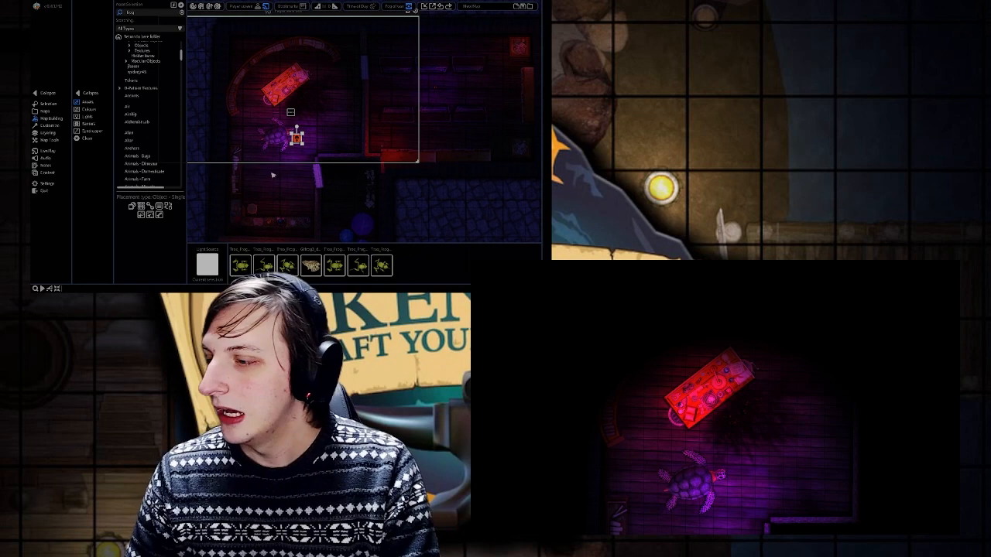
pyautogui.click(240, 265)
pyautogui.scroll(3, 288, 89)
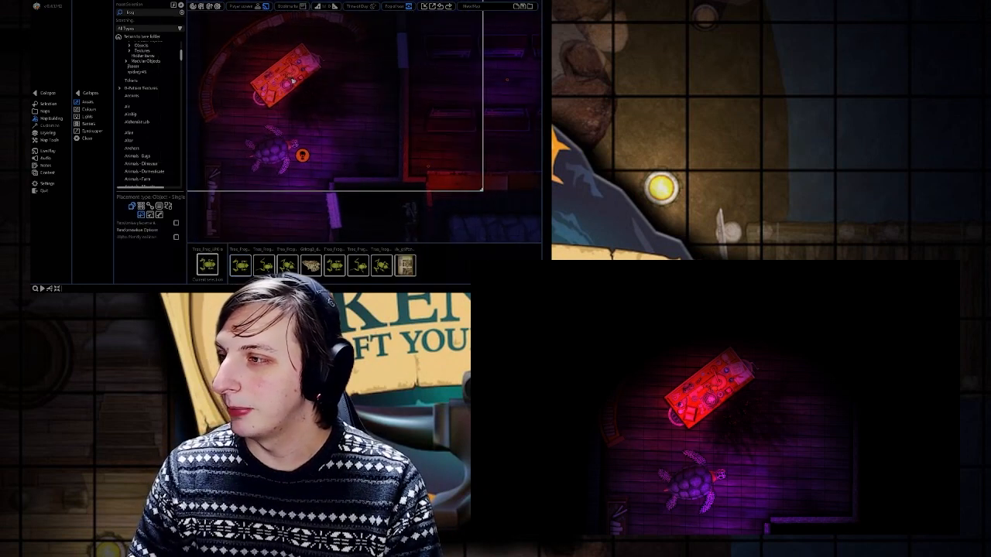
pyautogui.click(291, 78)
pyautogui.moveTo(291, 77)
pyautogui.mouseDown()
pyautogui.moveTo(313, 97)
pyautogui.moveTo(291, 78)
pyautogui.mouseUp()
# Step: Shrink the player view frame further and centre it on the frog and the alchemist's table
pyautogui.scroll(-4, 291, 78)
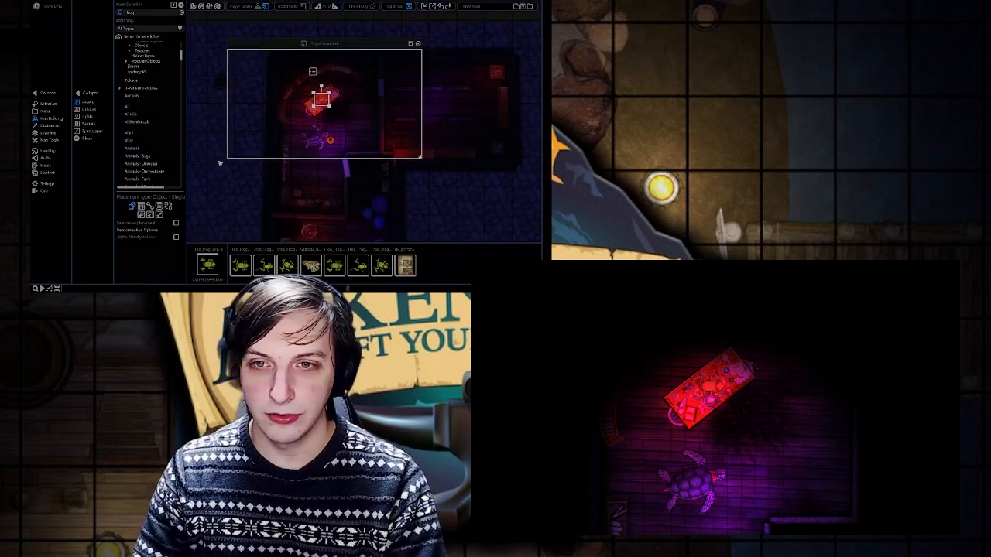
pyautogui.moveTo(421, 158); pyautogui.dragTo(361, 125)
pyautogui.moveTo(338, 119); pyautogui.dragTo(345, 136, button='middle')
pyautogui.moveTo(345, 95); pyautogui.dragTo(342, 90)
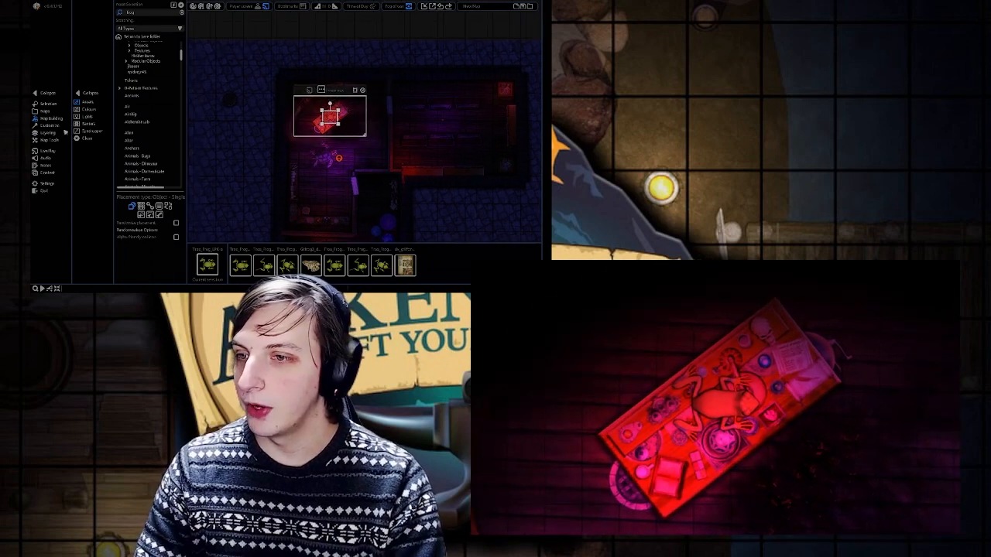
# Step: Add a Float effect to the tree frog and inspect its movement up close
pyautogui.click(53, 125)
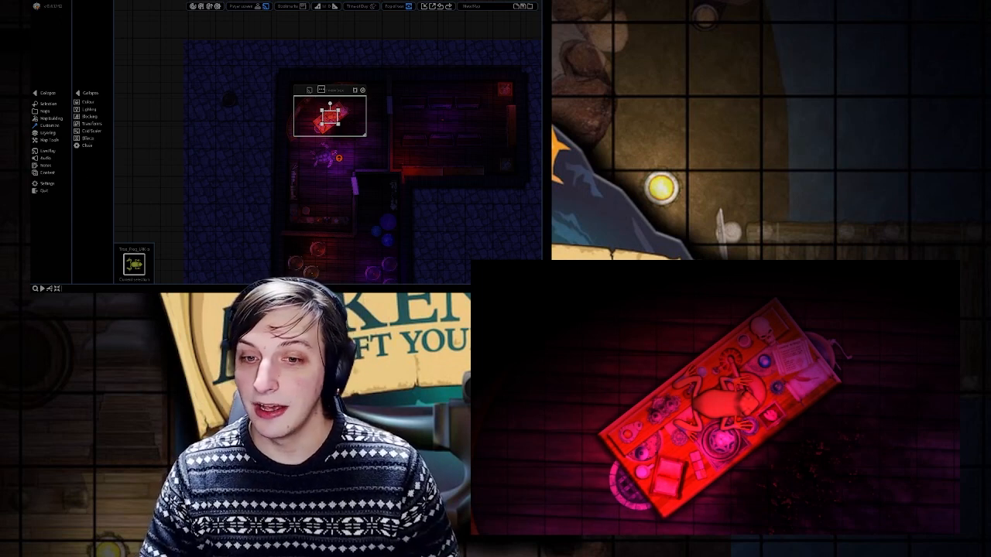
pyautogui.click(88, 138)
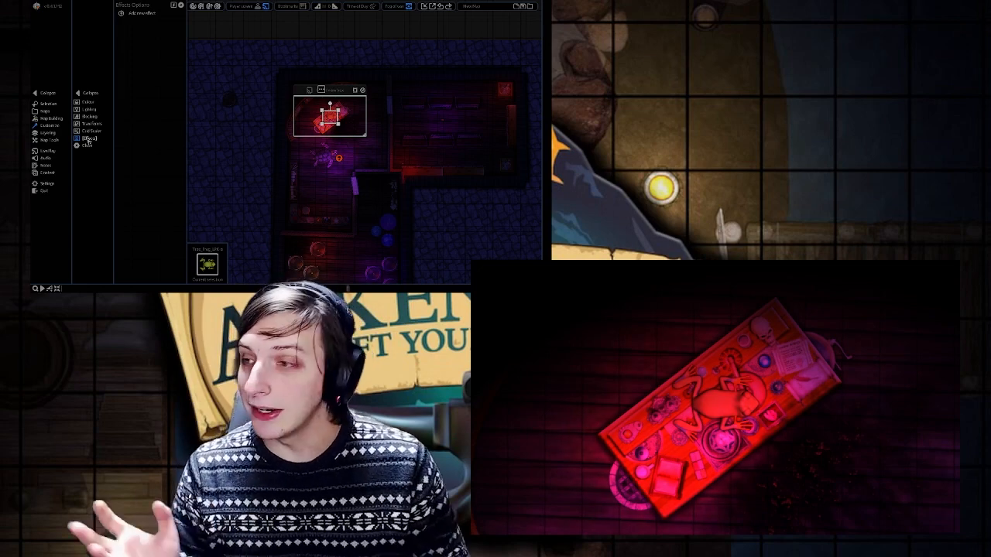
pyautogui.click(149, 14)
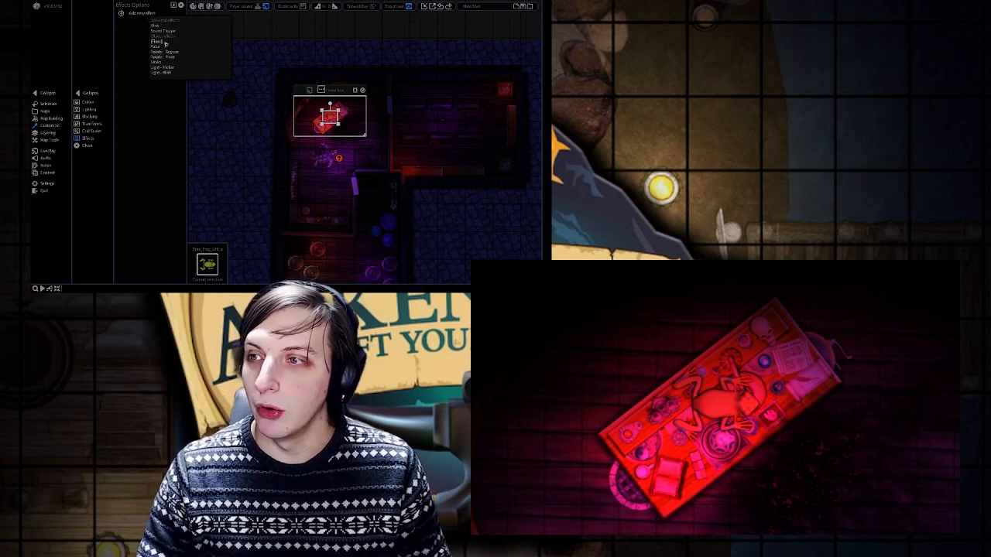
pyautogui.click(163, 43)
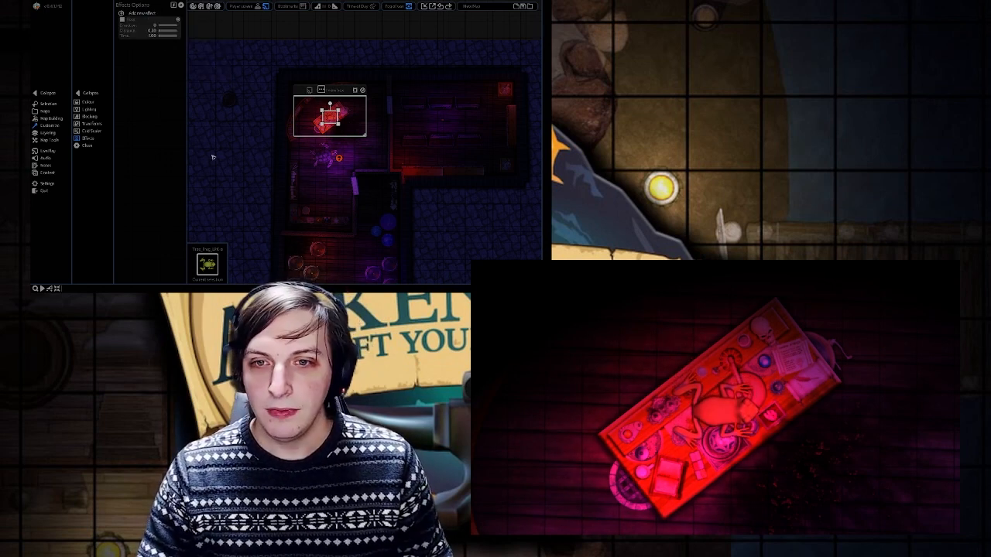
pyautogui.scroll(5, 332, 124)
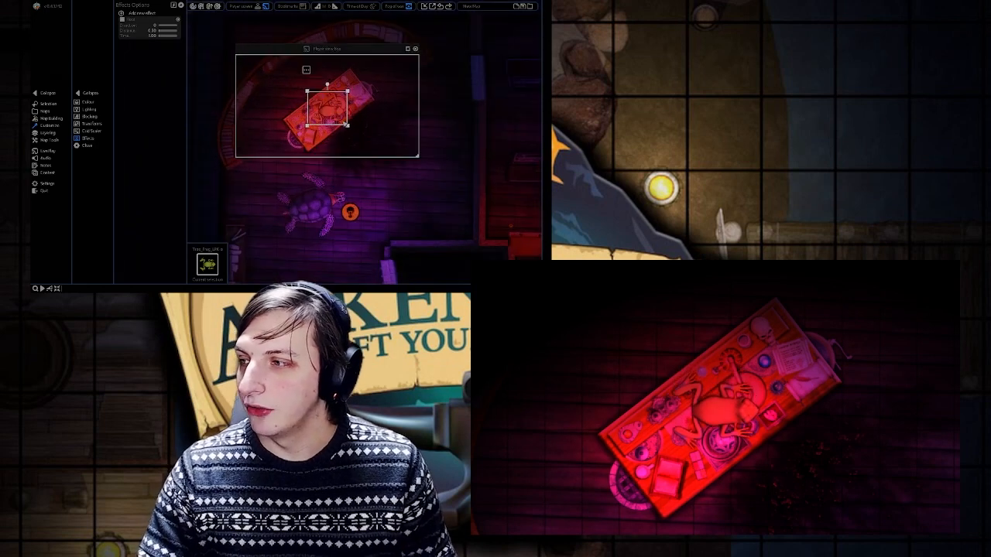
pyautogui.scroll(4, 332, 97)
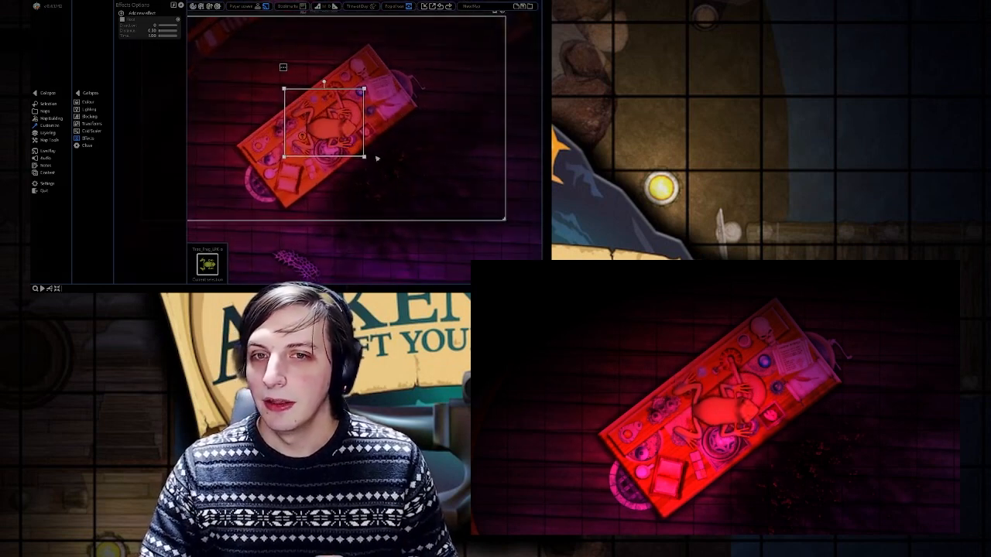
pyautogui.scroll(1, 377, 158)
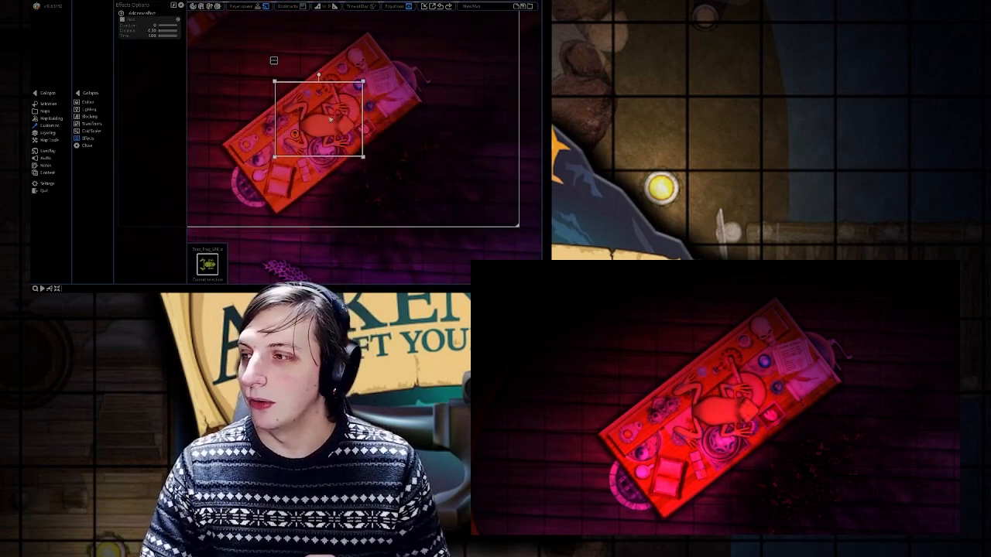
# Step: Reselect the frog, add a Shake effect to it and raise the shake intensity to 761
pyautogui.click(471, 138)
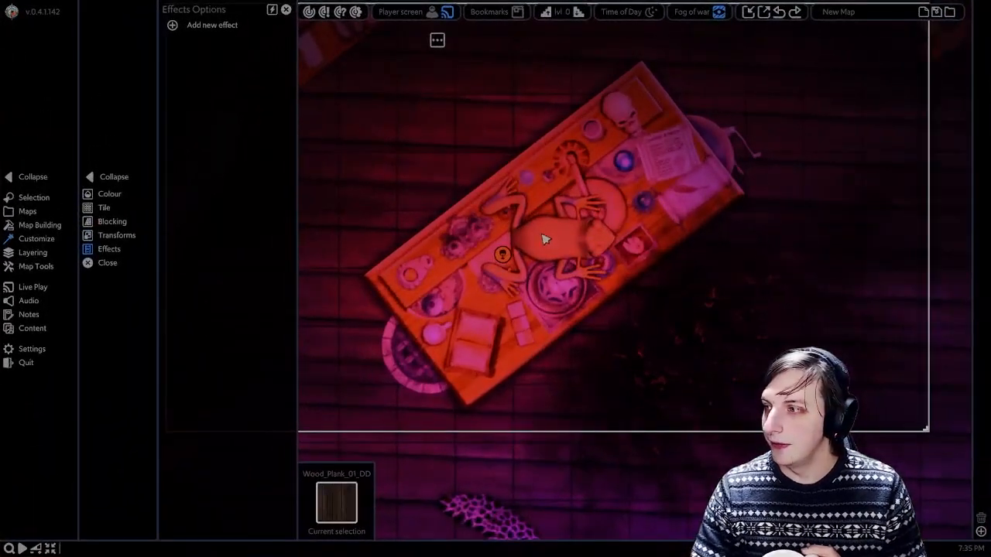
pyautogui.click(545, 240)
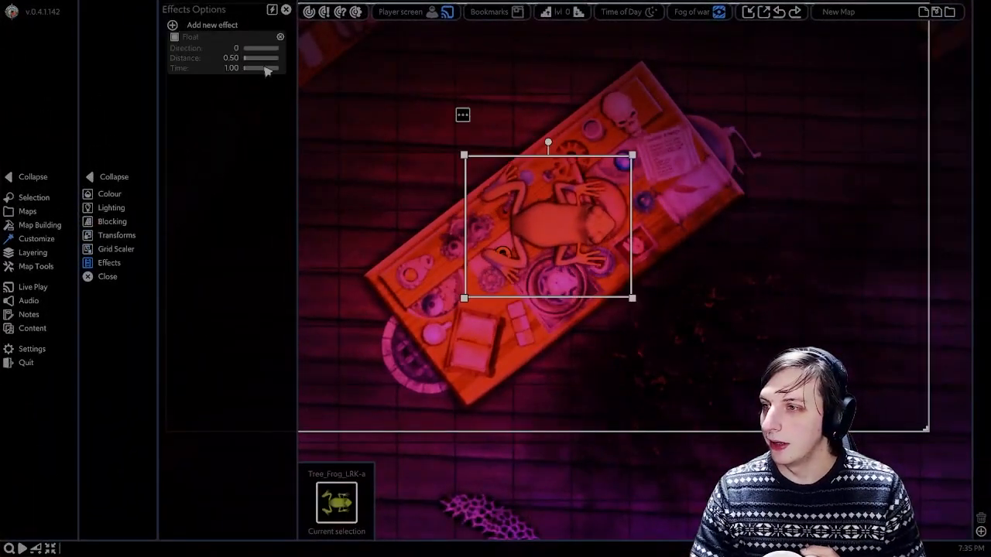
pyautogui.click(230, 26)
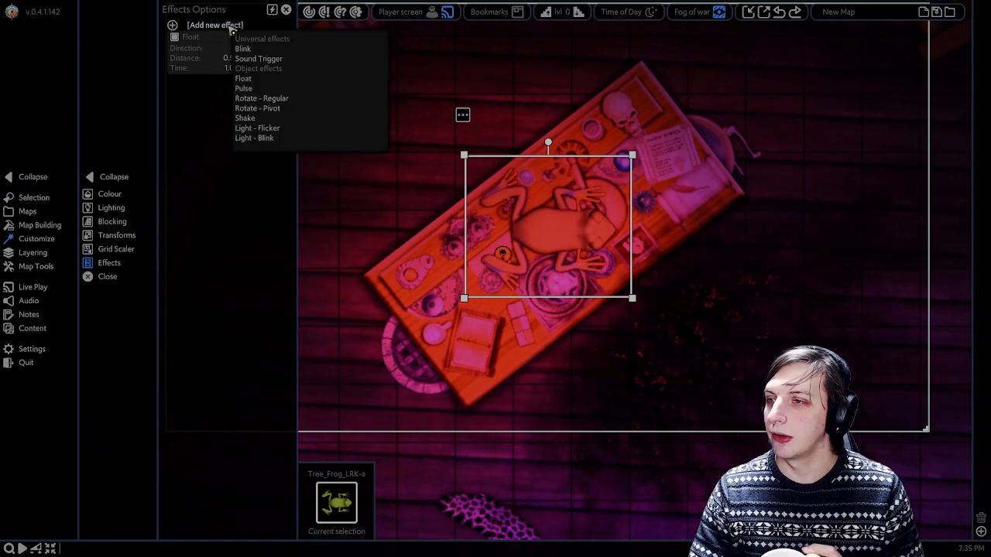
pyautogui.click(244, 118)
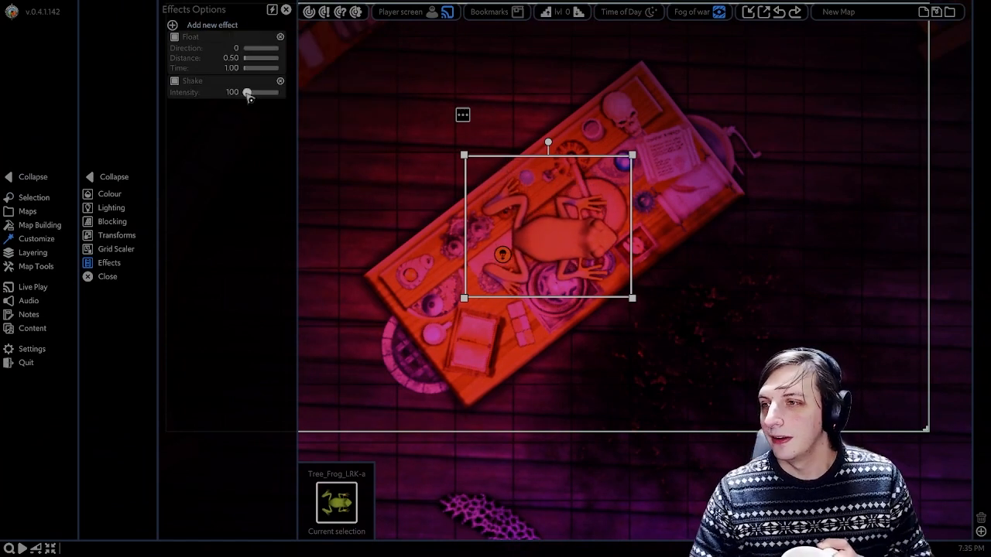
pyautogui.moveTo(249, 94); pyautogui.dragTo(271, 95)
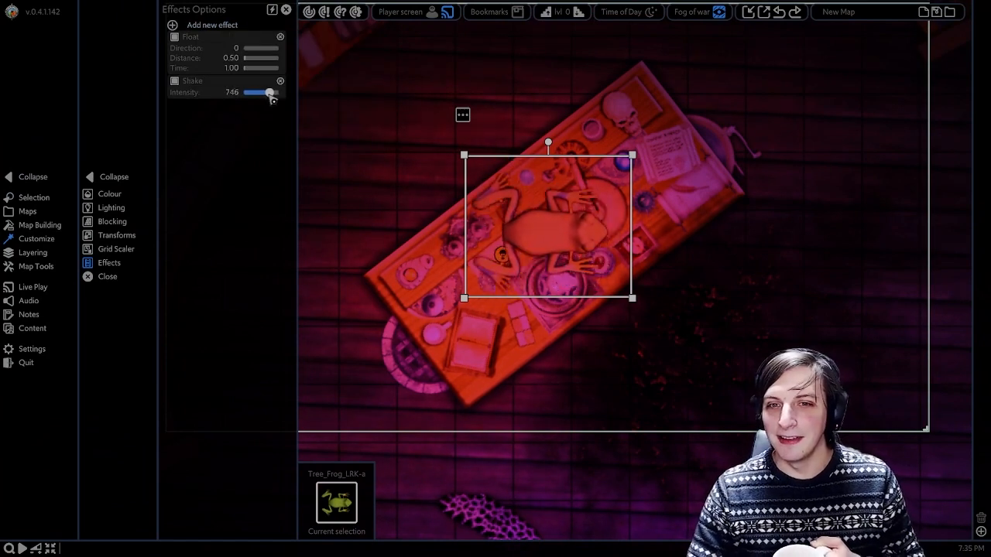
# Step: Reselect the frog on the table and reduce its Shake intensity to 70
pyautogui.click(748, 271)
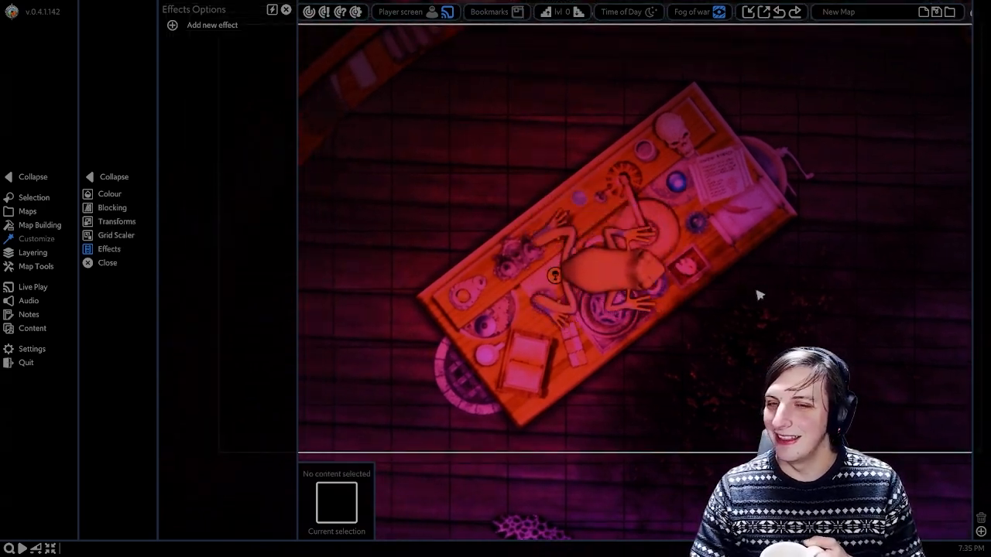
pyautogui.click(617, 262)
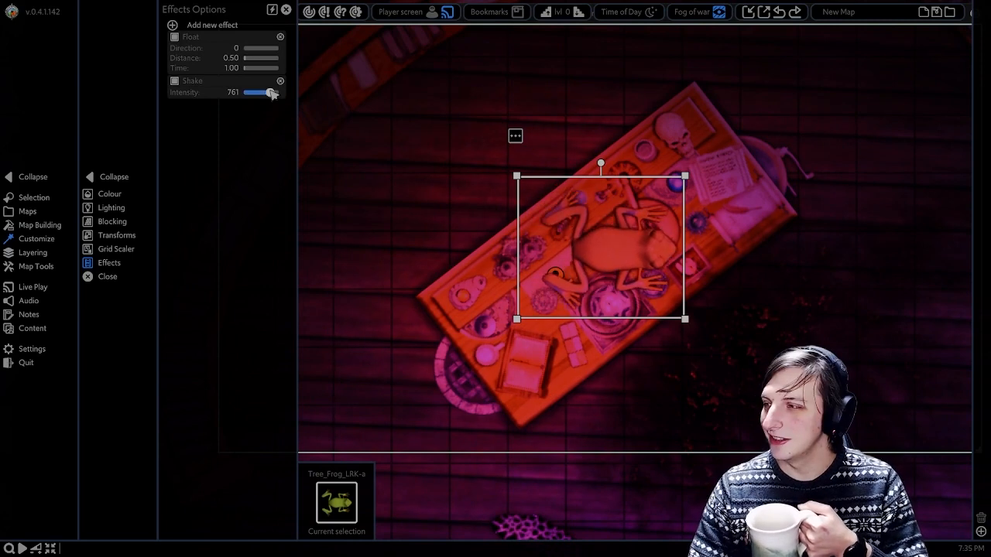
pyautogui.moveTo(270, 92); pyautogui.dragTo(251, 93)
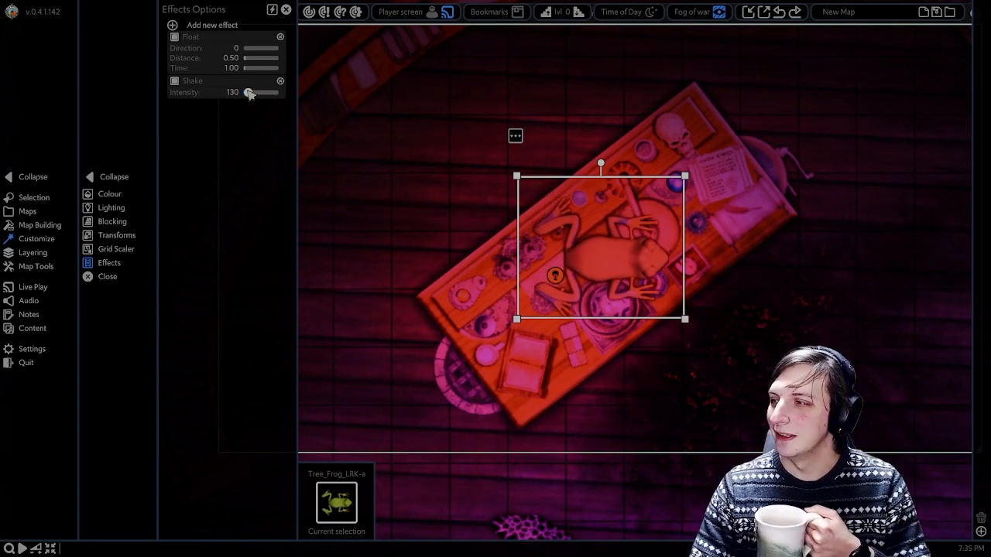
# Step: Add a Blink effect and a Rotate - Regular effect to the tree frog on the alchemist's table
pyautogui.click(210, 25)
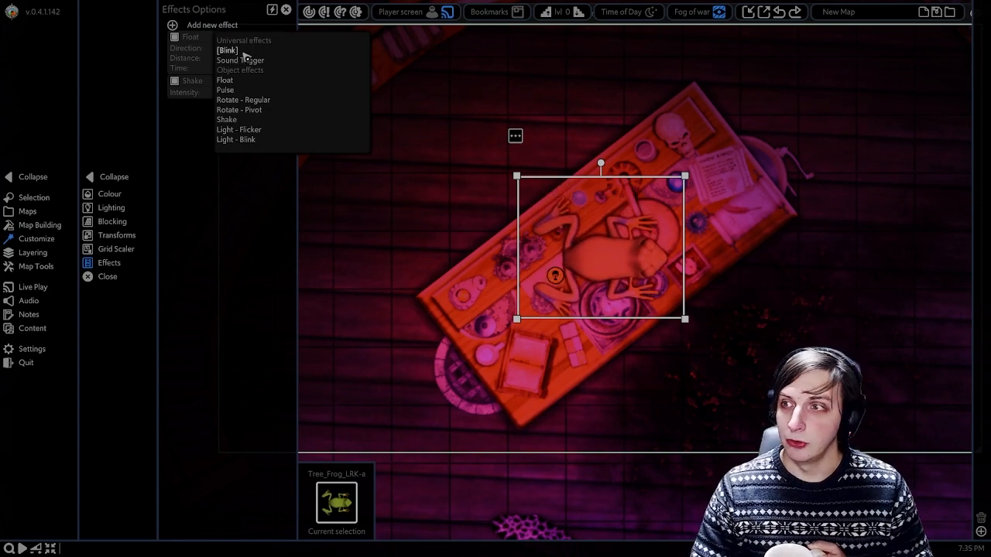
pyautogui.click(233, 50)
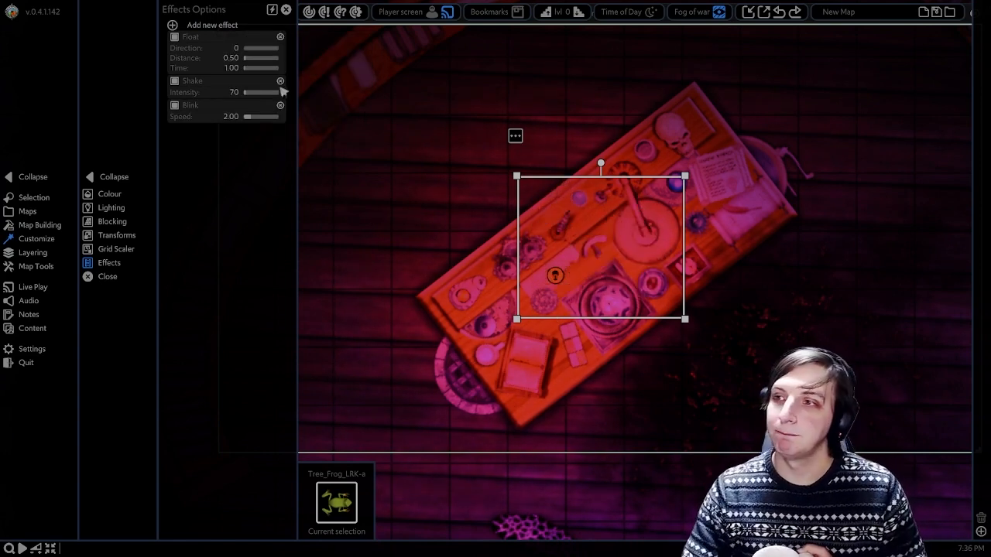
pyautogui.click(225, 26)
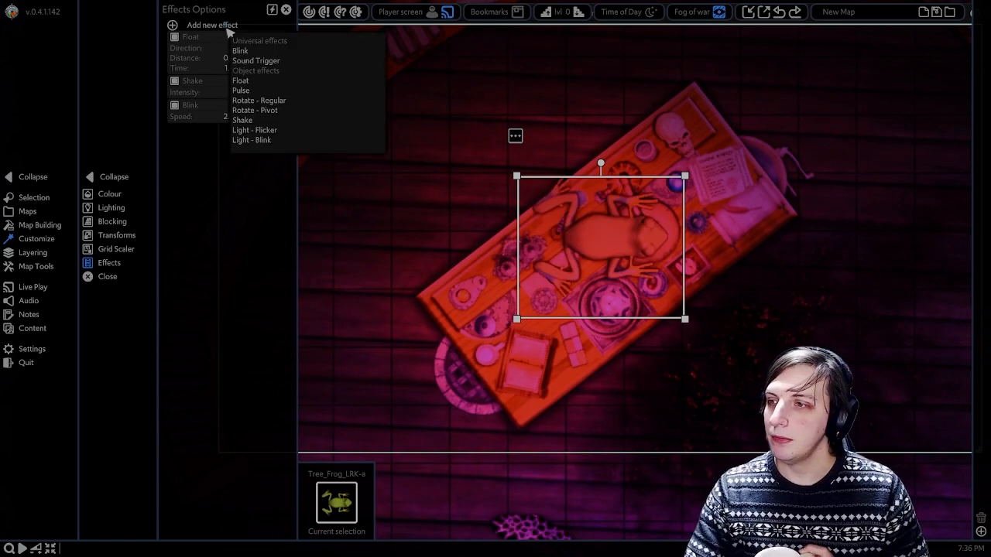
pyautogui.click(280, 102)
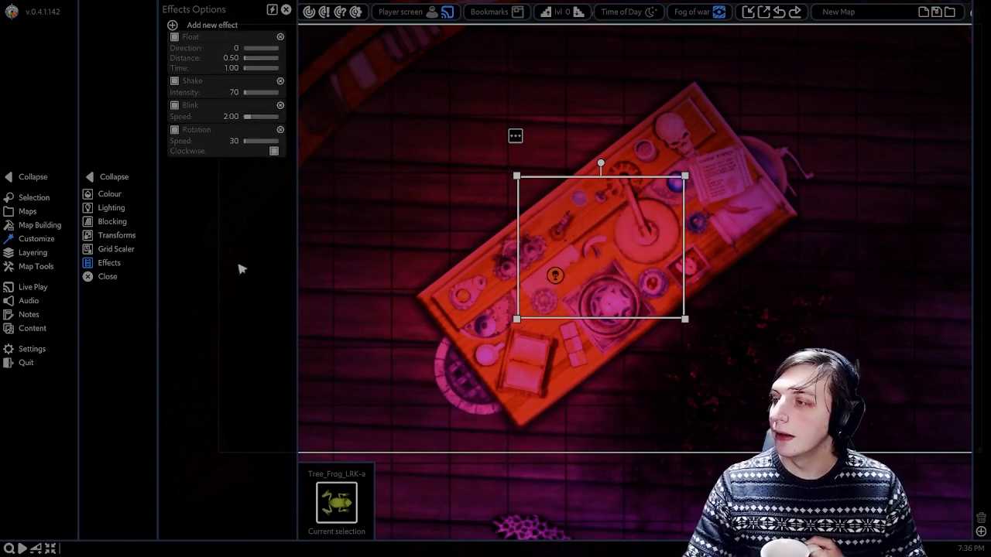
pyautogui.moveTo(609, 374); pyautogui.dragTo(612, 357, button='middle')
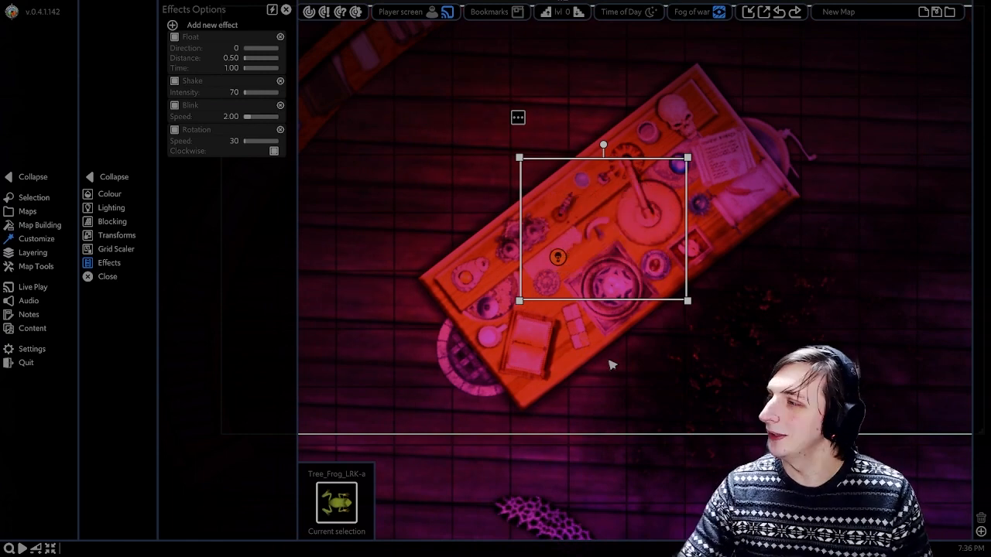
# Step: Examine the frog's combined effects from farther out, and reselect it to check the effects available for objects
pyautogui.moveTo(620, 242); pyautogui.dragTo(608, 277, button='middle')
pyautogui.scroll(-5, 611, 286)
pyautogui.scroll(-1, 704, 329)
pyautogui.click(759, 365)
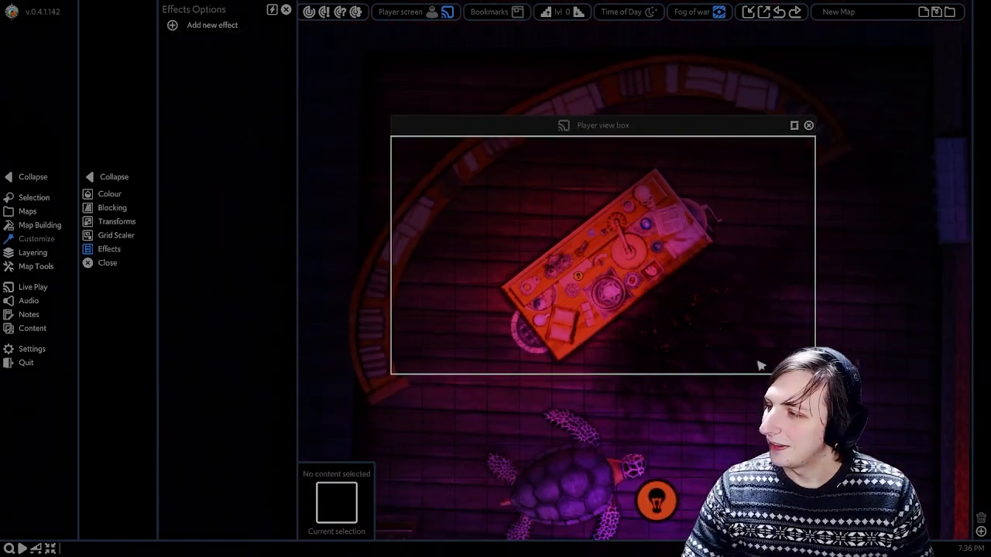
pyautogui.scroll(-2, 759, 365)
pyautogui.scroll(1, 634, 293)
pyautogui.click(629, 263)
pyautogui.scroll(-5, 675, 291)
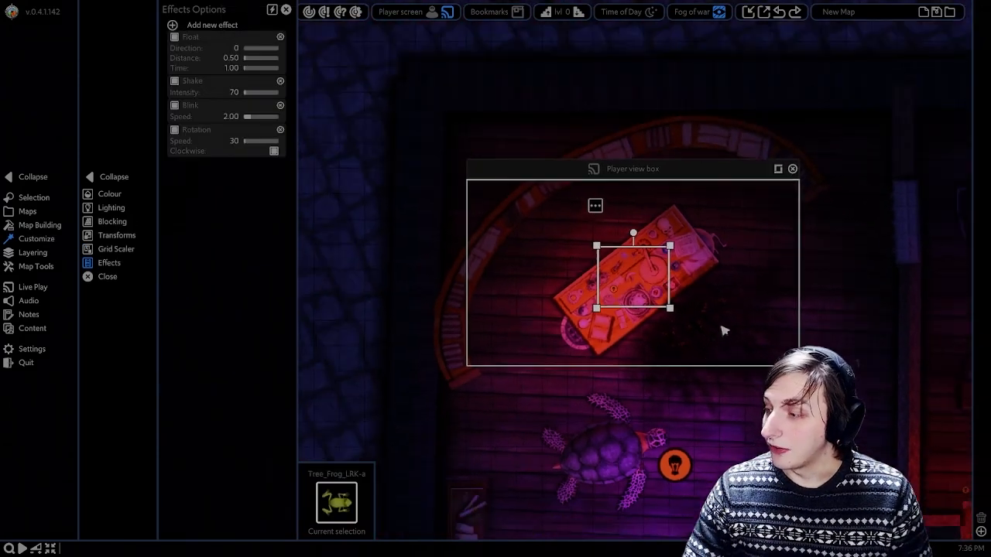
pyautogui.moveTo(503, 302); pyautogui.dragTo(493, 285, button='middle')
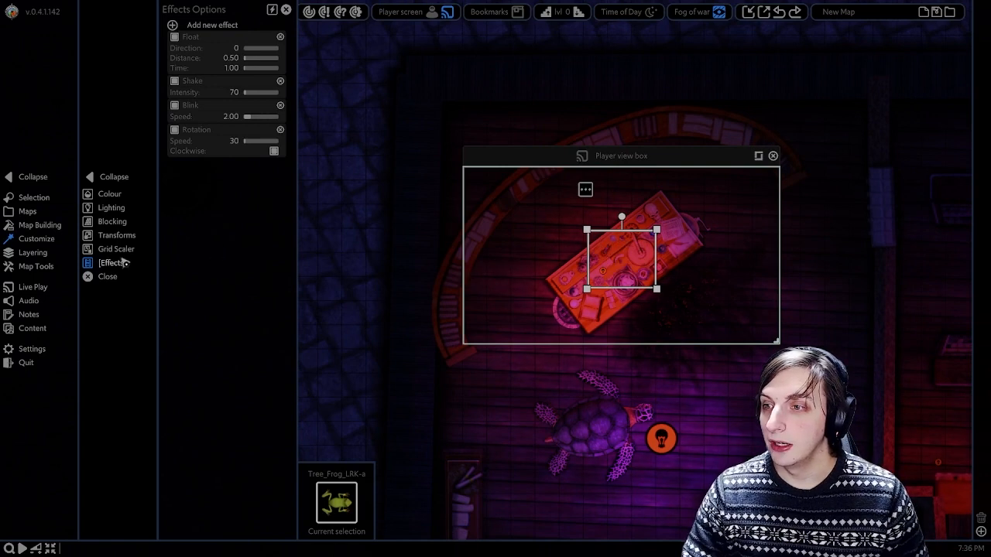
pyautogui.click(207, 31)
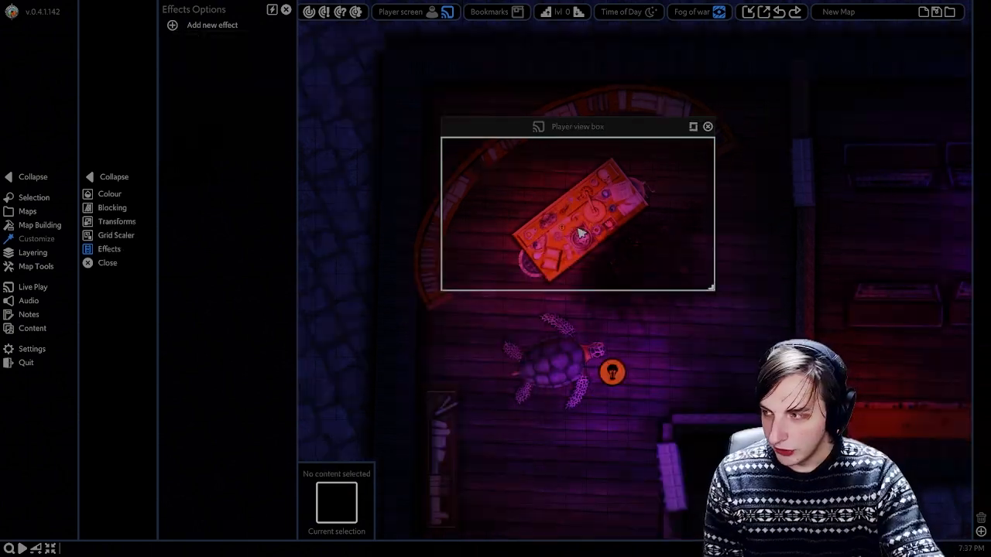
pyautogui.rightClick(534, 425)
pyautogui.scroll(-1, 538, 419)
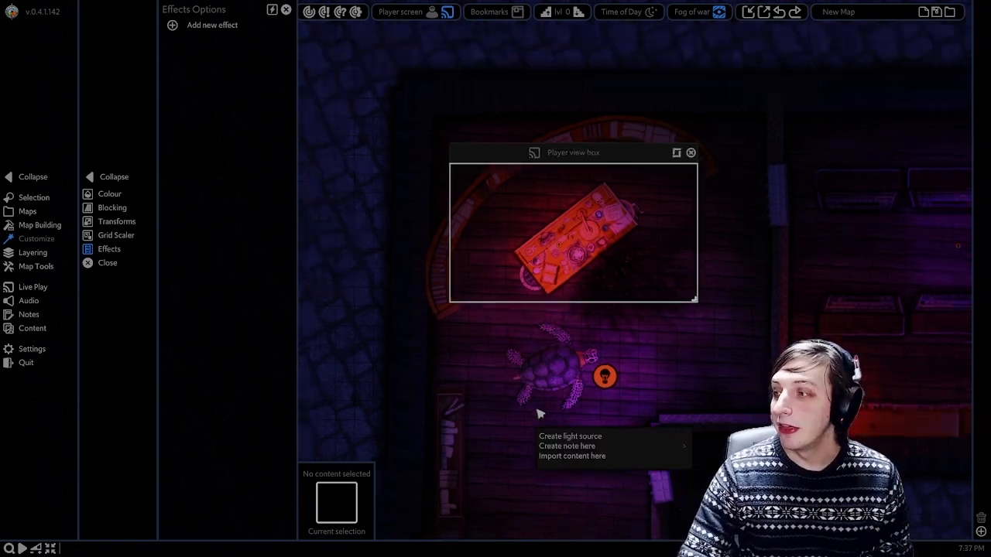
pyautogui.moveTo(536, 409); pyautogui.dragTo(551, 368, button='middle')
pyautogui.click(546, 404)
pyautogui.moveTo(547, 404); pyautogui.dragTo(538, 382, button='middle')
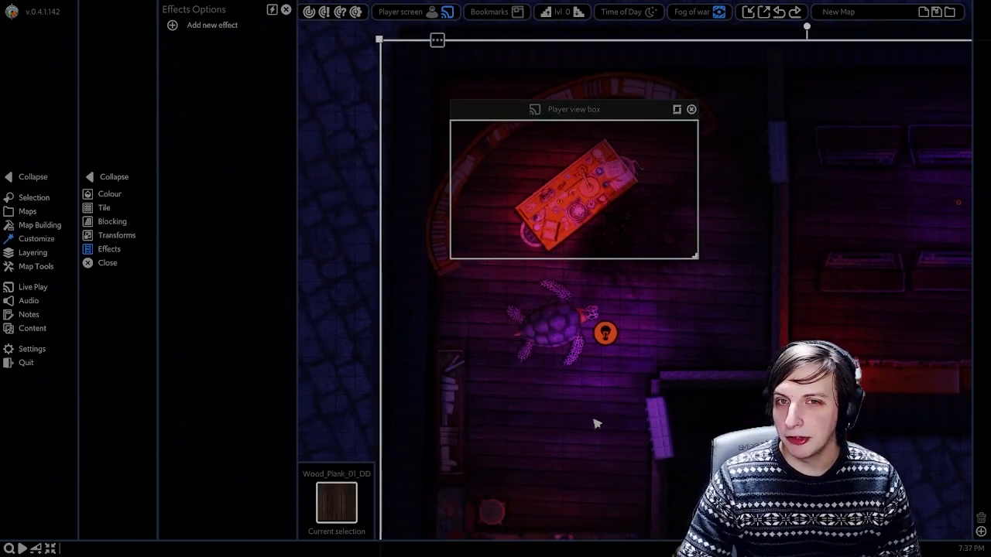
pyautogui.moveTo(576, 414); pyautogui.dragTo(552, 400, button='middle')
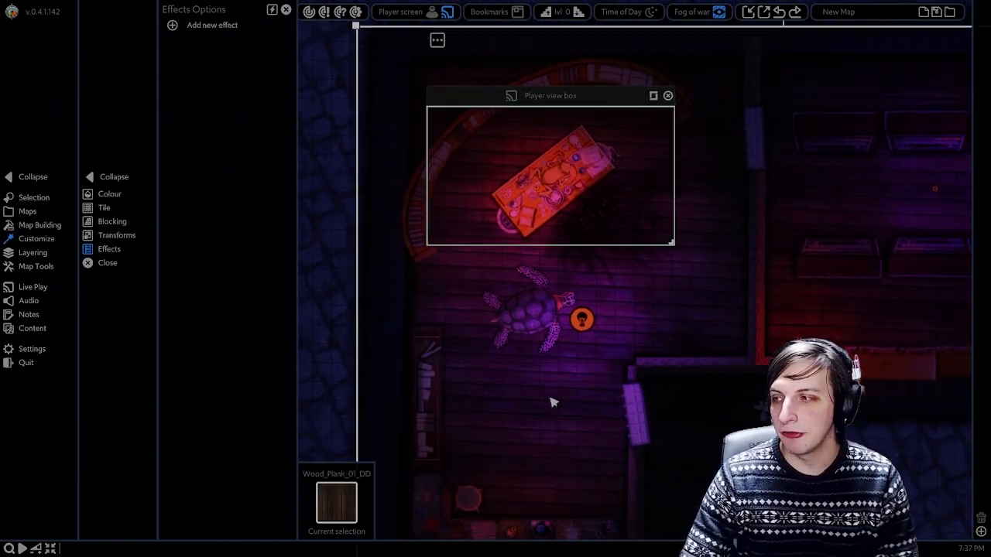
pyautogui.click(562, 187)
pyautogui.moveTo(643, 269); pyautogui.dragTo(624, 279, button='middle')
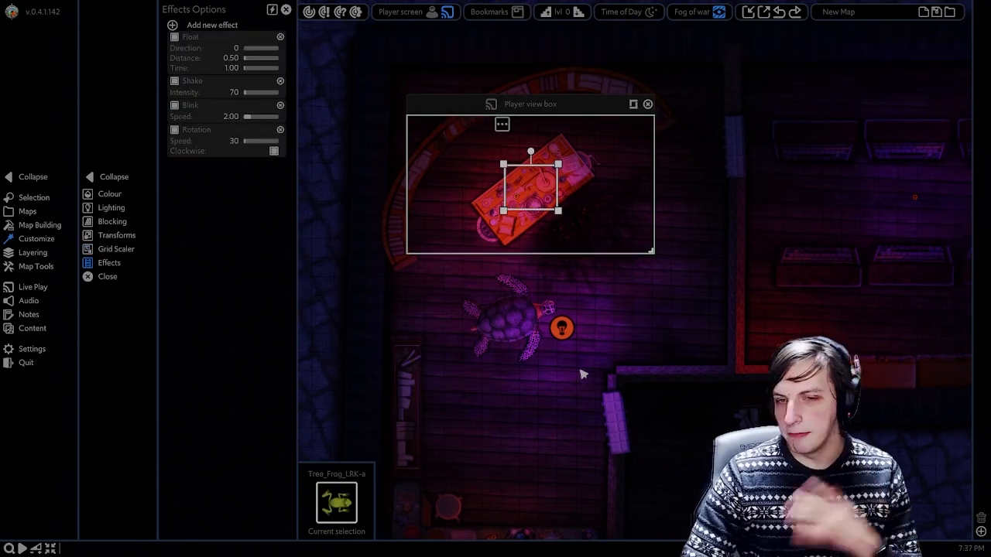
# Step: Select the wood plank floor below the turtle and add a Tile Scroll effect to it
pyautogui.click(535, 436)
pyautogui.moveTo(535, 436); pyautogui.dragTo(468, 300, button='middle')
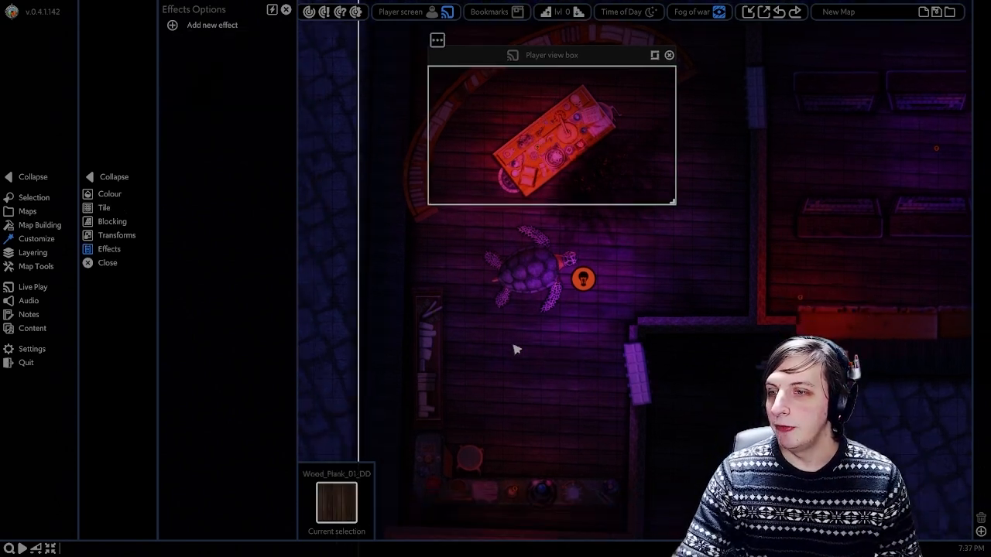
pyautogui.moveTo(541, 352); pyautogui.dragTo(507, 352, button='middle')
pyautogui.scroll(-1, 472, 325)
pyautogui.scroll(3, 516, 347)
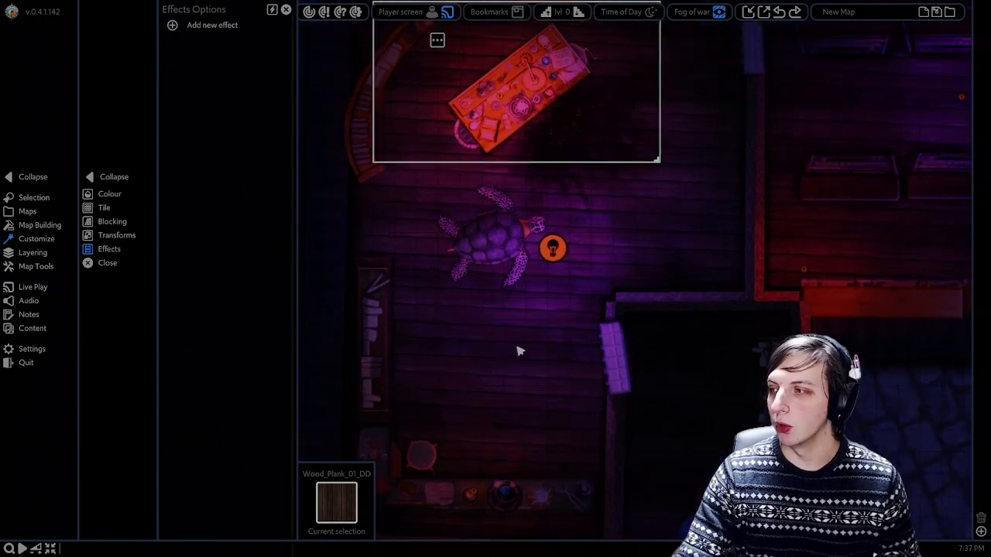
pyautogui.click(225, 28)
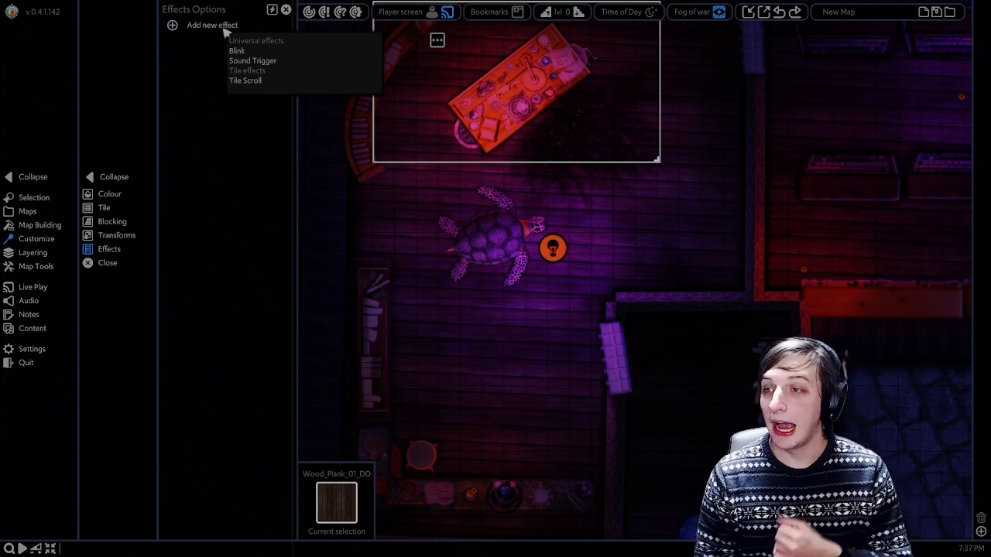
pyautogui.click(256, 80)
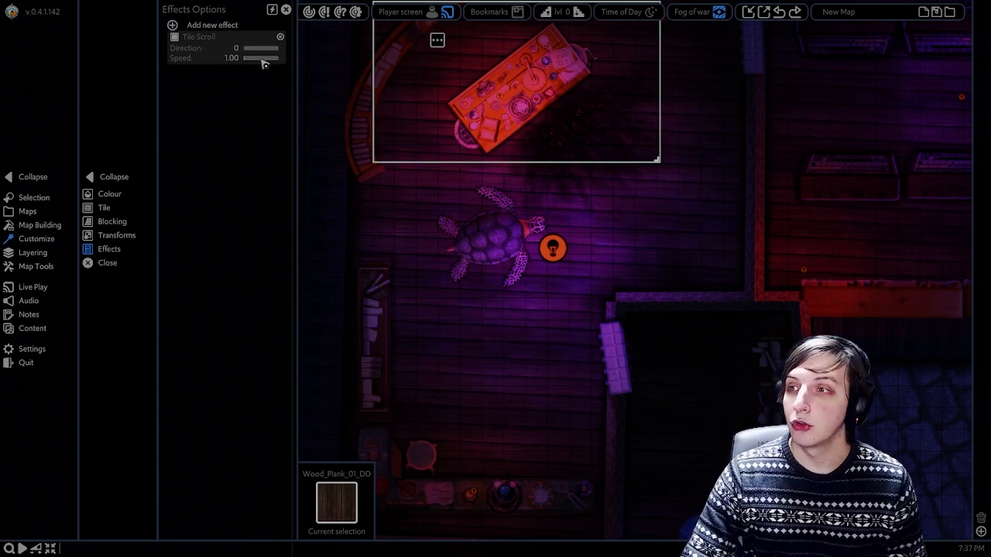
# Step: Set the floor's Tile Scroll direction to 139 and its speed to 2.91, and view the moving planks
pyautogui.scroll(3, 518, 312)
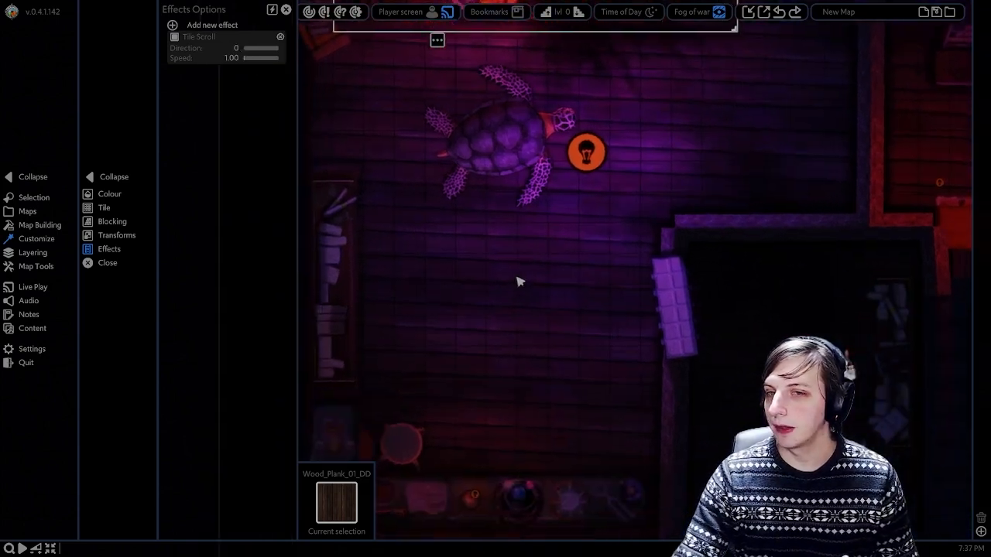
pyautogui.scroll(2, 518, 282)
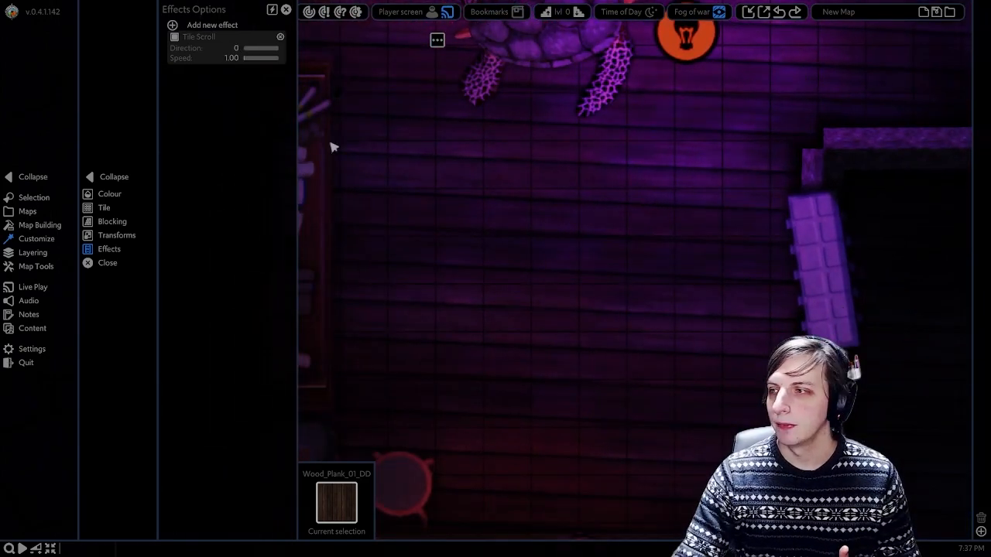
pyautogui.click(255, 47)
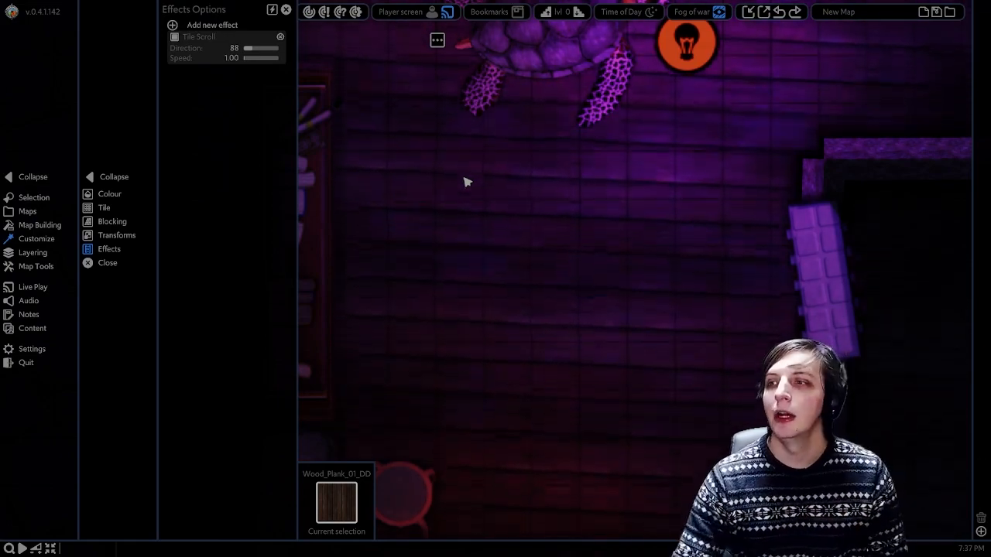
pyautogui.moveTo(255, 50); pyautogui.dragTo(245, 58)
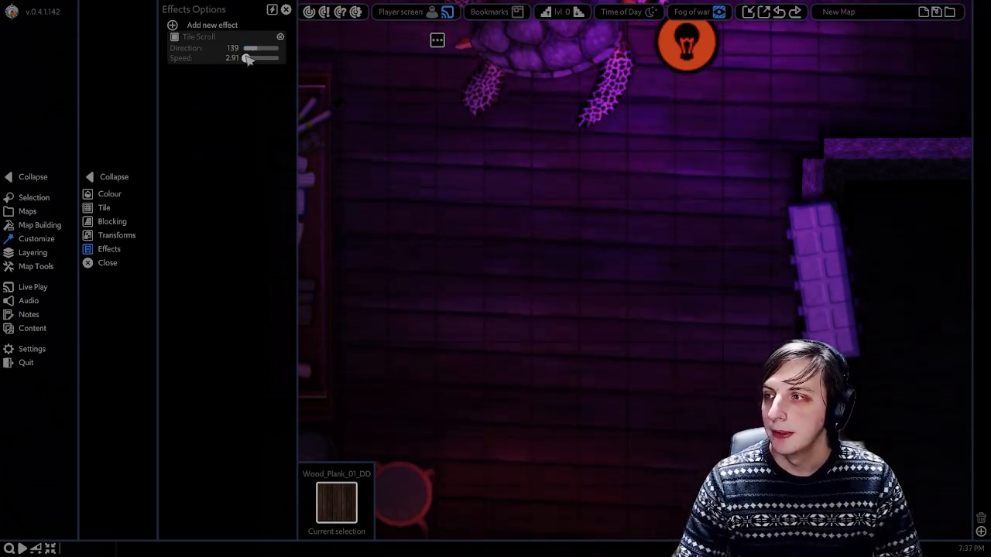
pyautogui.scroll(-3, 522, 239)
pyautogui.scroll(-5, 647, 220)
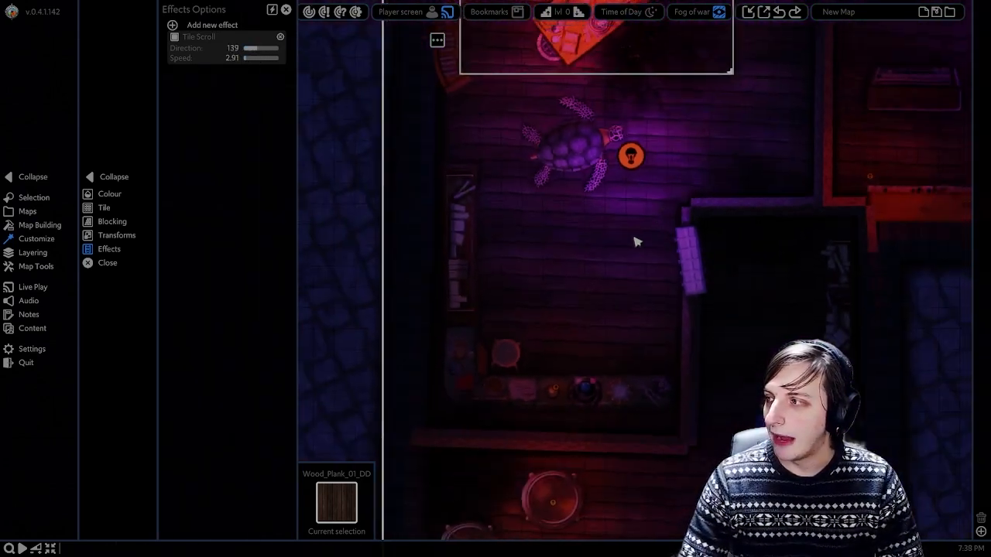
pyautogui.moveTo(707, 237); pyautogui.dragTo(742, 243, button='middle')
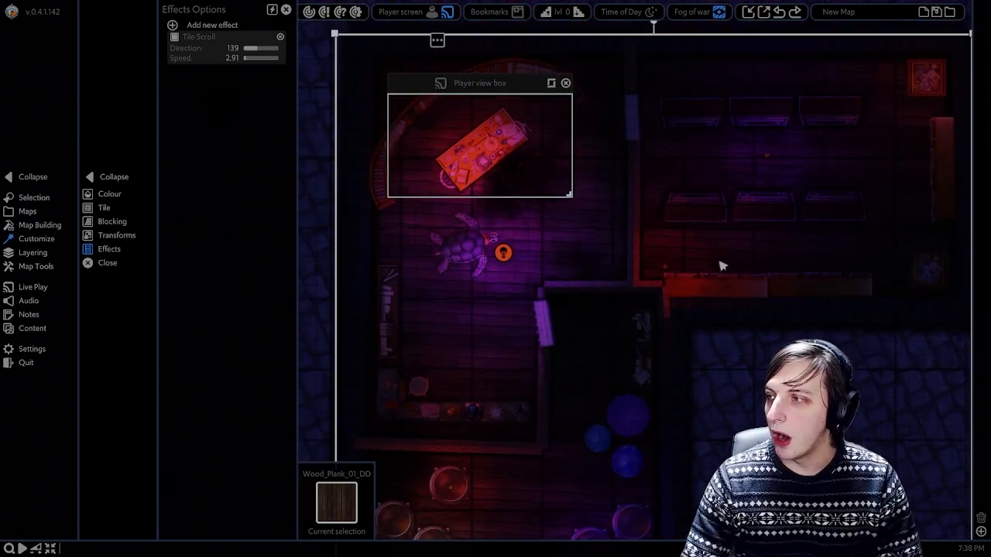
# Step: Reselect the wood plank floor and remove its Tile Scroll effect
pyautogui.rightClick(721, 266)
pyautogui.click(672, 265)
pyautogui.click(845, 353)
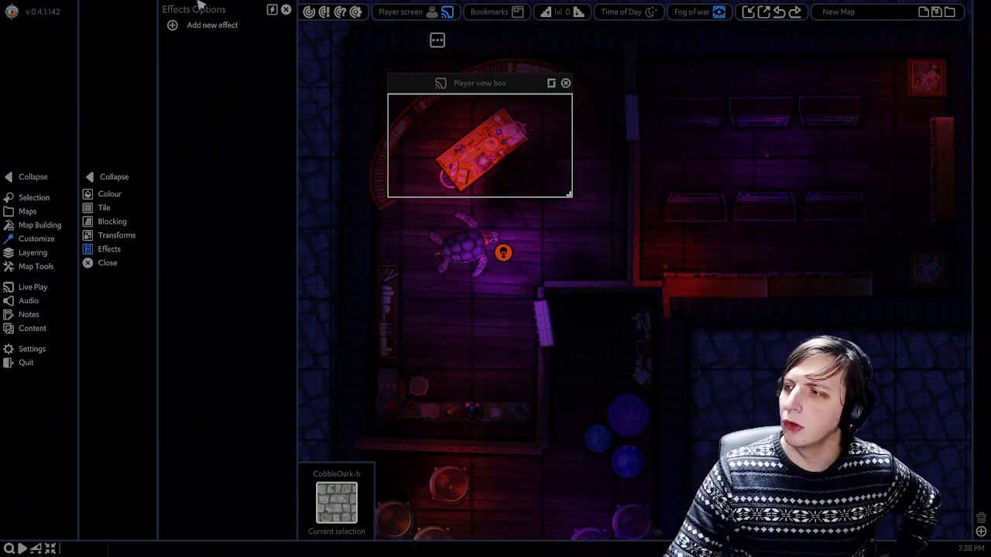
pyautogui.moveTo(538, 265); pyautogui.dragTo(564, 250, button='middle')
pyautogui.click(620, 240)
pyautogui.click(325, 209)
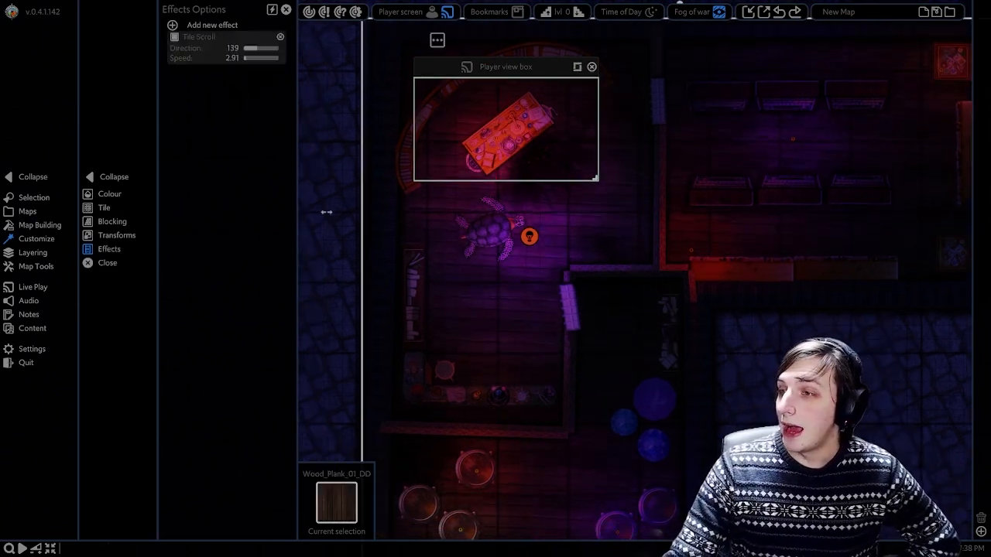
pyautogui.click(281, 37)
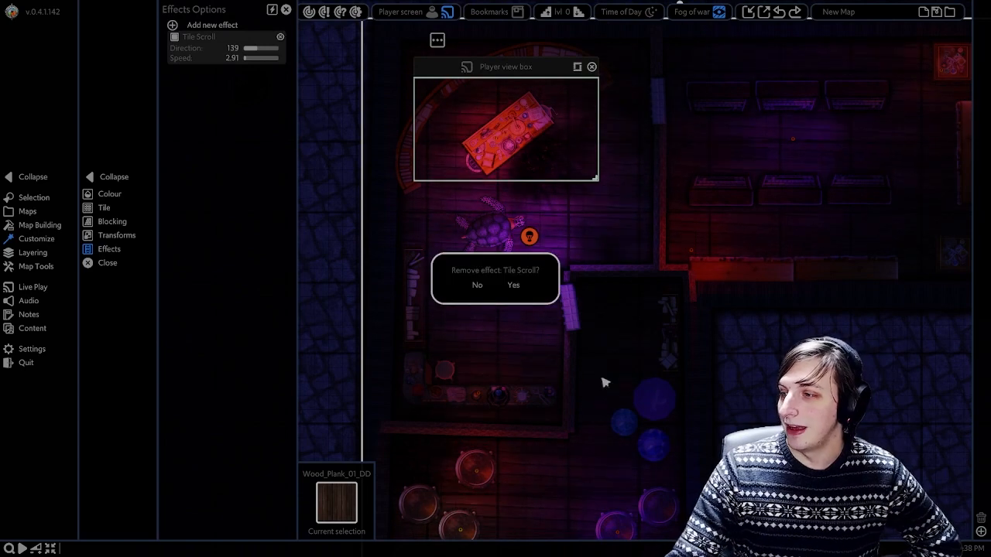
pyautogui.click(516, 284)
pyautogui.moveTo(553, 294); pyautogui.dragTo(469, 296, button='middle')
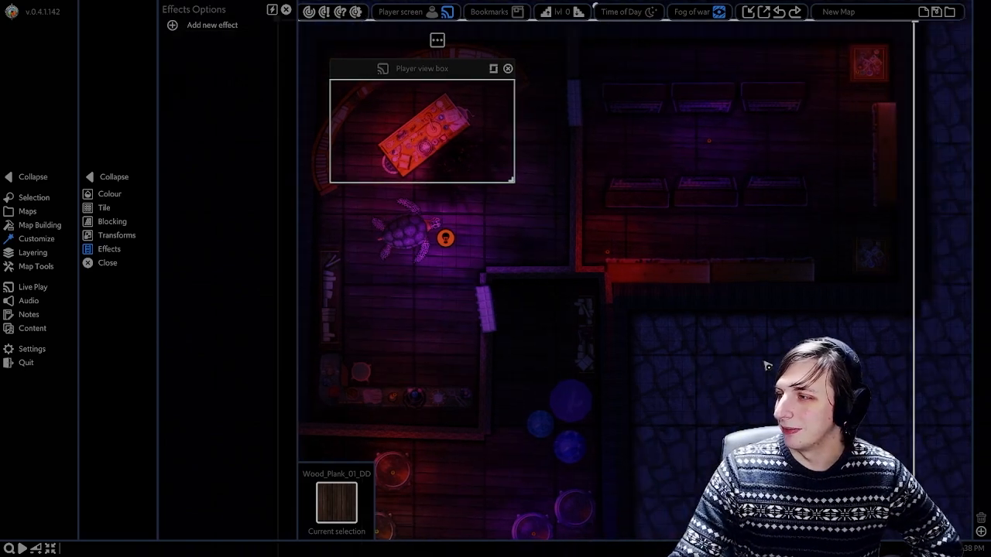
# Step: Delete the stray cauldron lying on the cobblestones outside the shop
pyautogui.scroll(-1, 683, 440)
pyautogui.click(683, 439)
pyautogui.moveTo(699, 424); pyautogui.dragTo(729, 309, button='middle')
pyautogui.scroll(-2, 709, 325)
pyautogui.scroll(-3, 718, 333)
pyautogui.scroll(2, 729, 309)
pyautogui.click(351, 100)
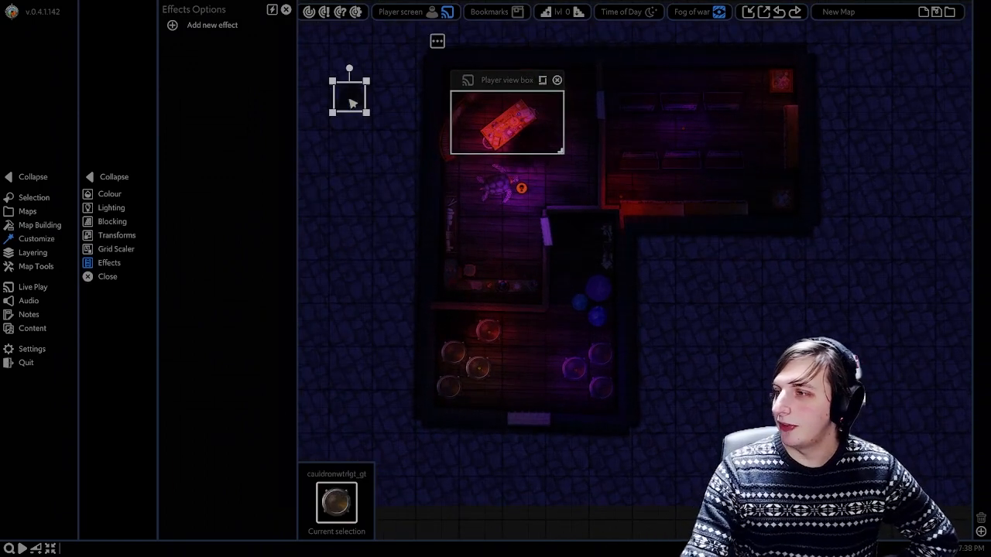
pyautogui.press('Delete')
# Step: Switch the map's time of day to daytime and turn off the fog of war
pyautogui.click(628, 10)
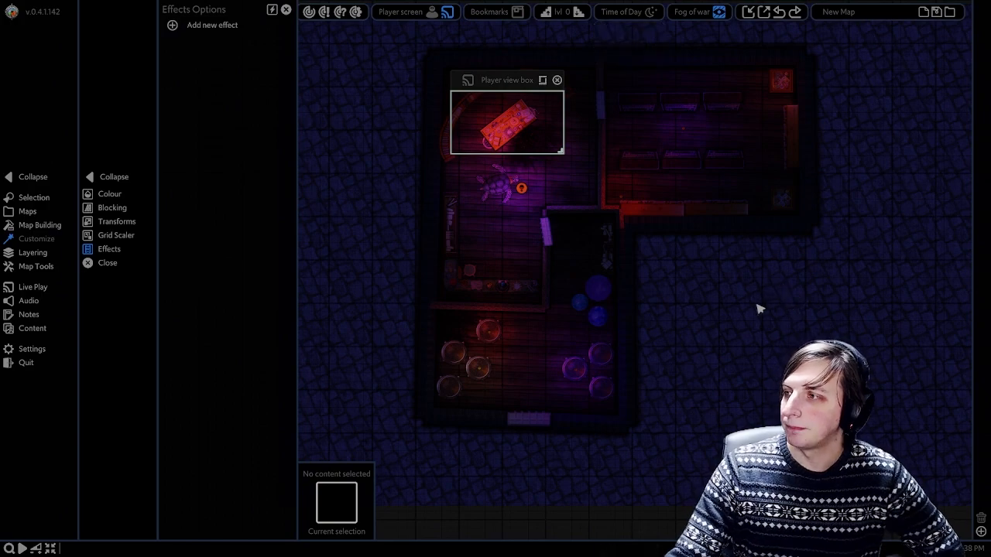
pyautogui.moveTo(706, 336); pyautogui.dragTo(667, 283, button='middle')
pyautogui.scroll(-1, 719, 329)
pyautogui.scroll(-1, 719, 330)
pyautogui.scroll(1, 670, 327)
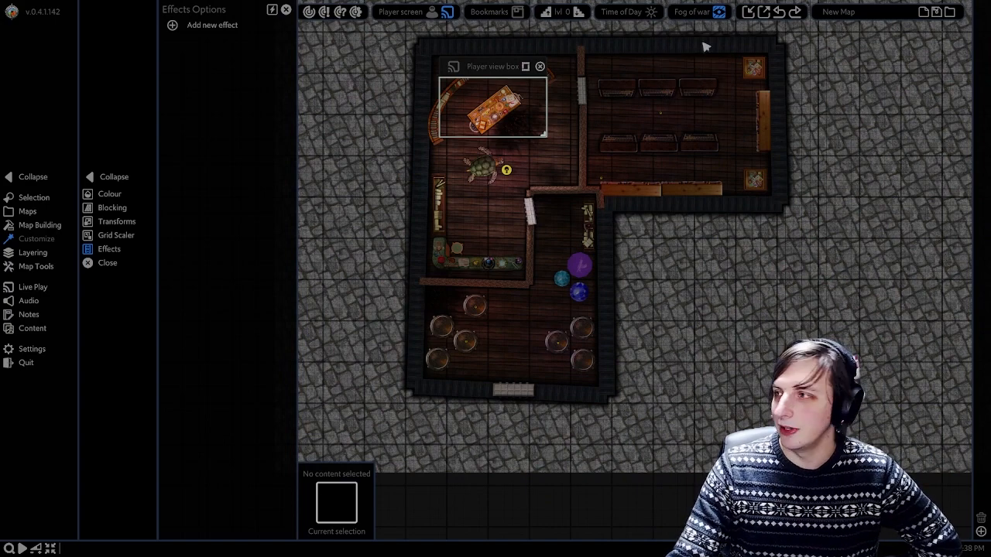
pyautogui.click(721, 14)
pyautogui.moveTo(707, 301); pyautogui.dragTo(714, 326, button='right')
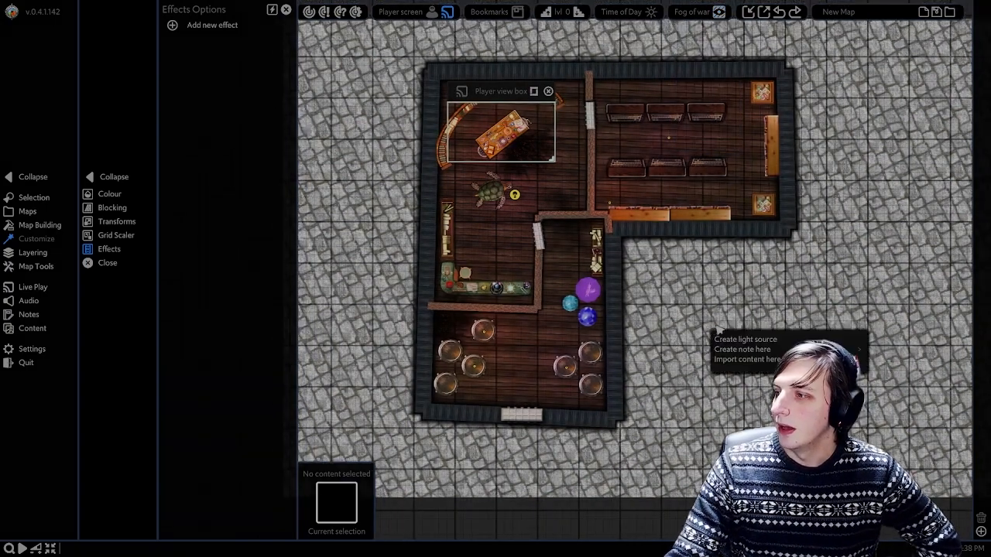
pyautogui.moveTo(704, 270); pyautogui.dragTo(719, 276, button='right')
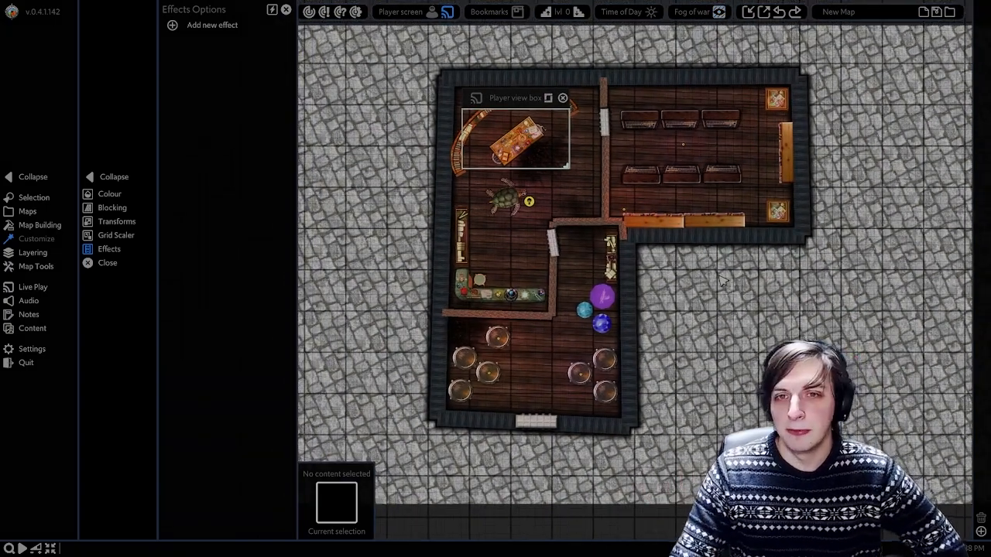
# Step: Open the asset library for map building
pyautogui.scroll(-4, 684, 254)
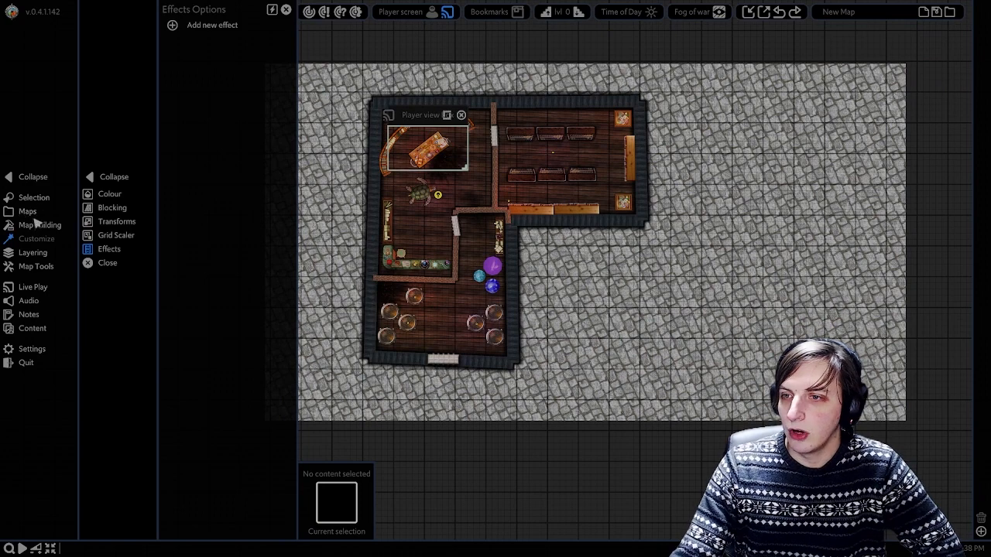
pyautogui.click(42, 227)
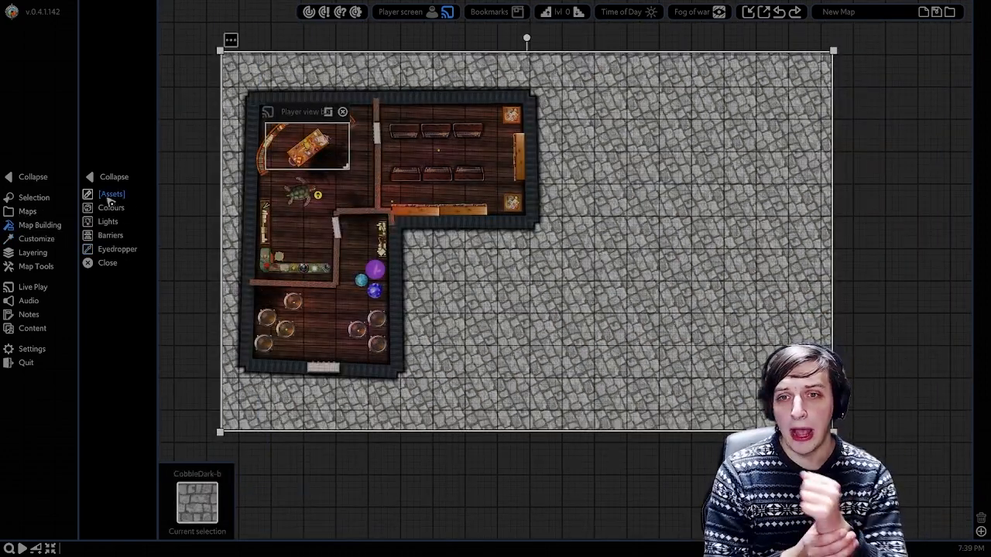
pyautogui.click(110, 195)
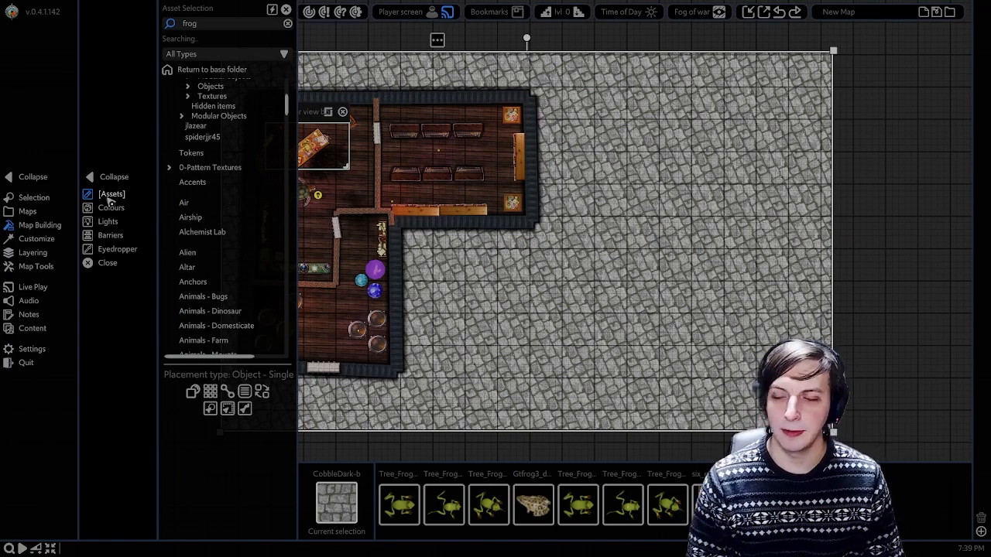
# Step: Search the asset library for "tree" and select nine green tree assets, including 755294 and 755304, for placement
pyautogui.doubleClick(228, 22)
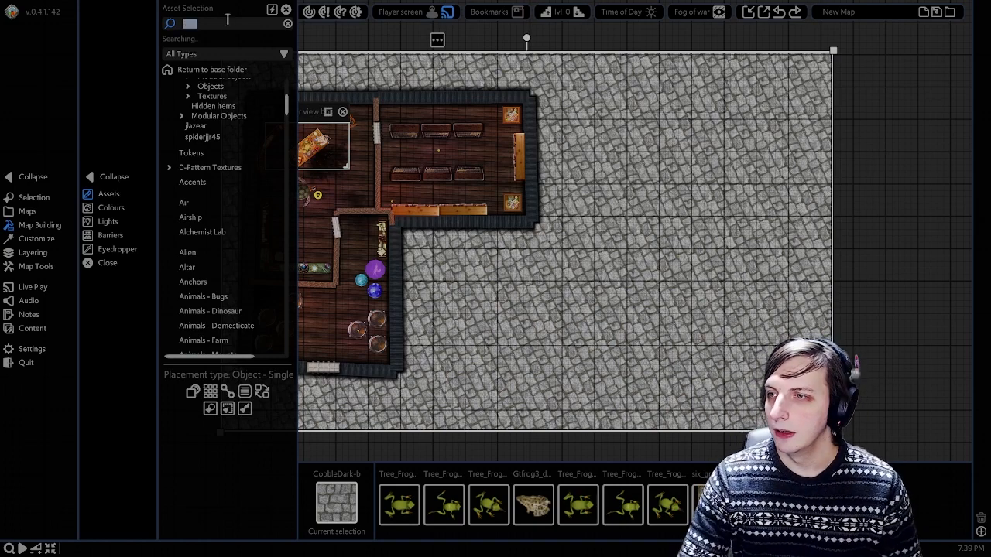
pyautogui.moveTo(640, 222); pyautogui.dragTo(668, 203, button='middle')
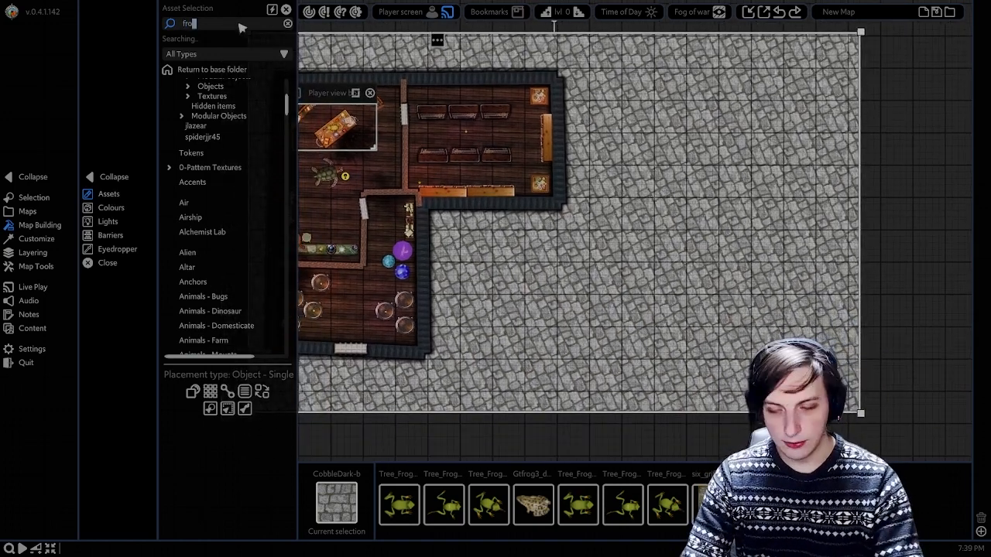
pyautogui.write('tree')
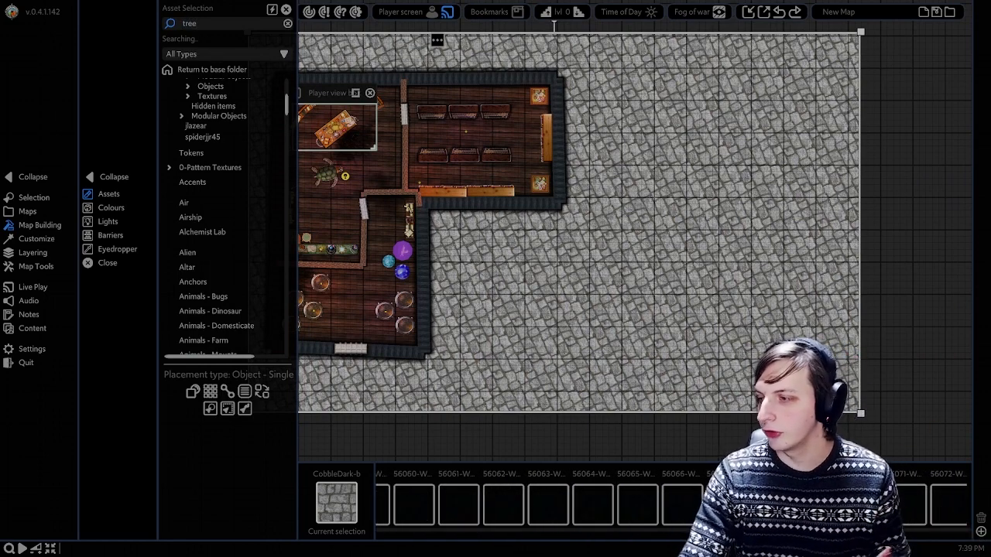
pyautogui.scroll(-5, 671, 504)
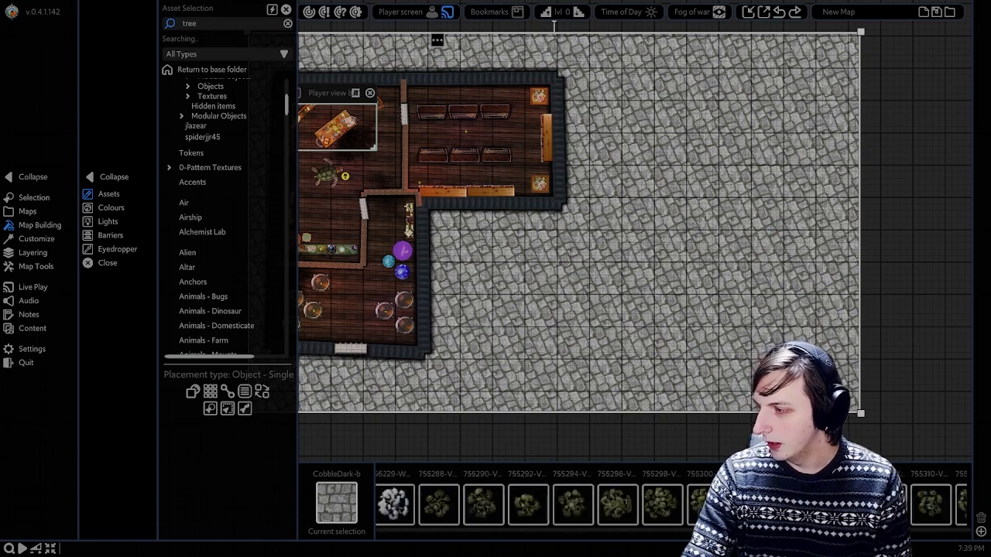
pyautogui.click(698, 504)
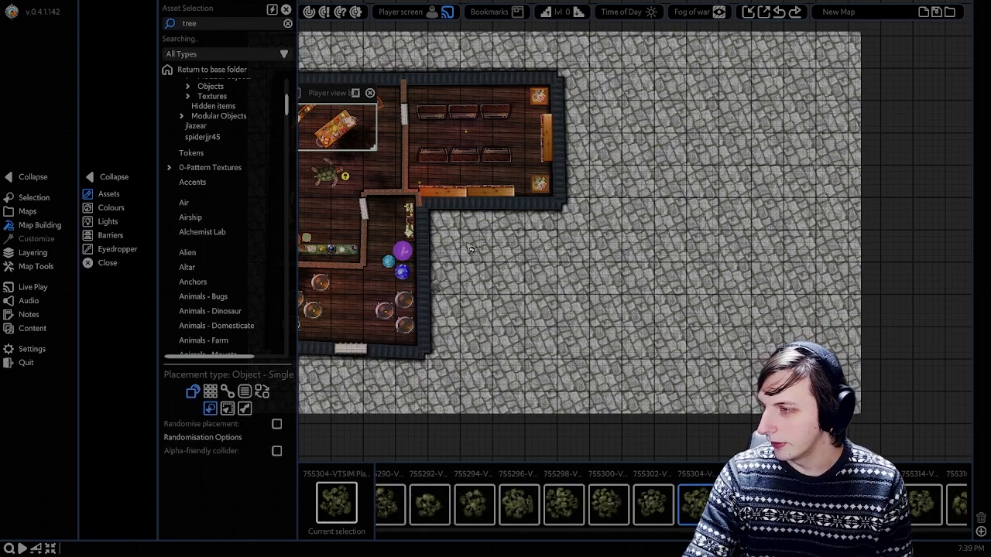
pyautogui.scroll(2, 523, 319)
pyautogui.moveTo(577, 366); pyautogui.dragTo(584, 372, button='middle')
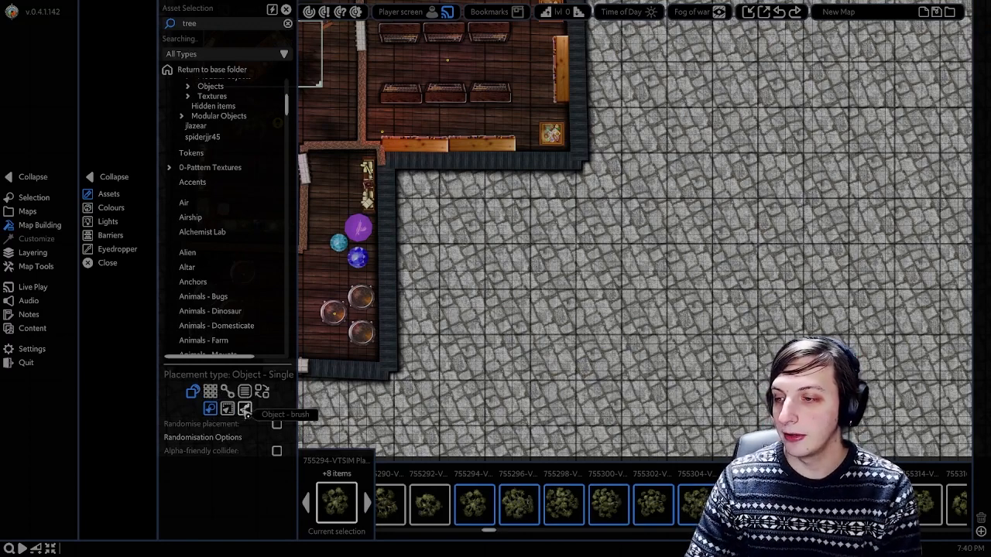
# Step: Paint a winding trail of the selected trees across the cobblestones with the object brush, then undo the stroke
pyautogui.click(245, 409)
pyautogui.moveTo(599, 188); pyautogui.dragTo(592, 173, button='middle')
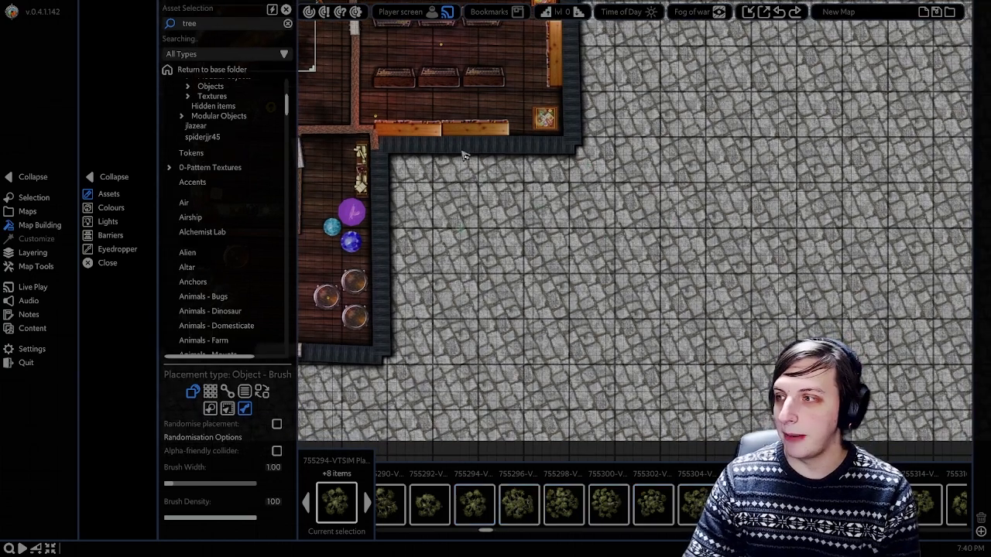
pyautogui.moveTo(507, 204)
pyautogui.mouseDown()
pyautogui.moveTo(472, 259)
pyautogui.moveTo(487, 348)
pyautogui.moveTo(608, 249)
pyautogui.moveTo(721, 295)
pyautogui.moveTo(774, 97)
pyautogui.moveTo(873, 285)
pyautogui.moveTo(904, 108)
pyautogui.mouseUp()
pyautogui.moveTo(678, 226); pyautogui.dragTo(629, 238, button='middle')
pyautogui.scroll(1, 641, 231)
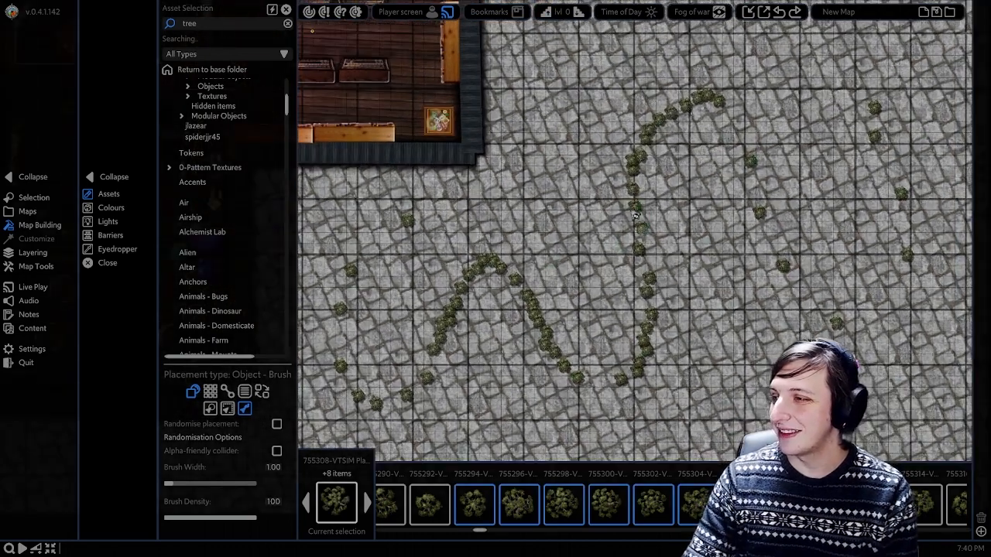
pyautogui.scroll(1, 631, 193)
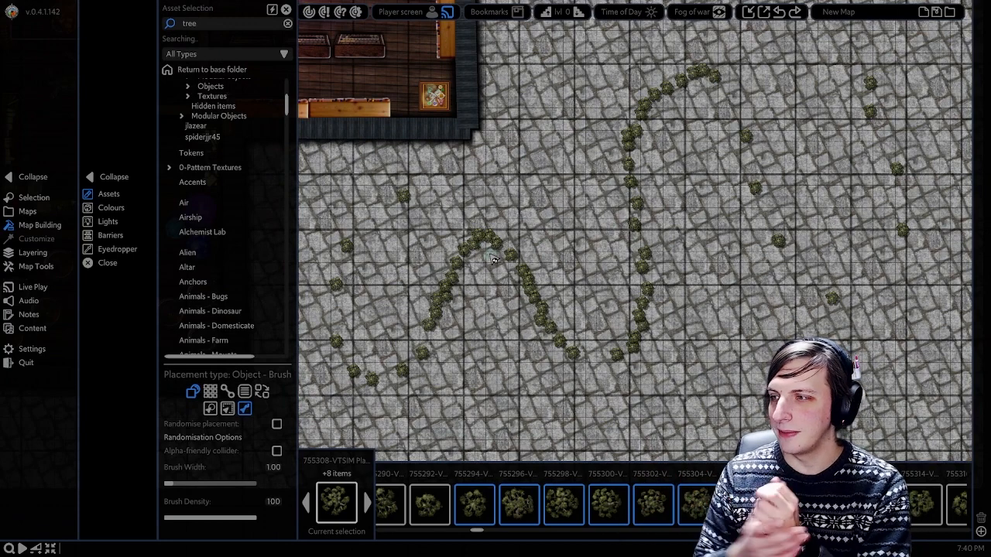
pyautogui.hotkey('ctrl', 'z')
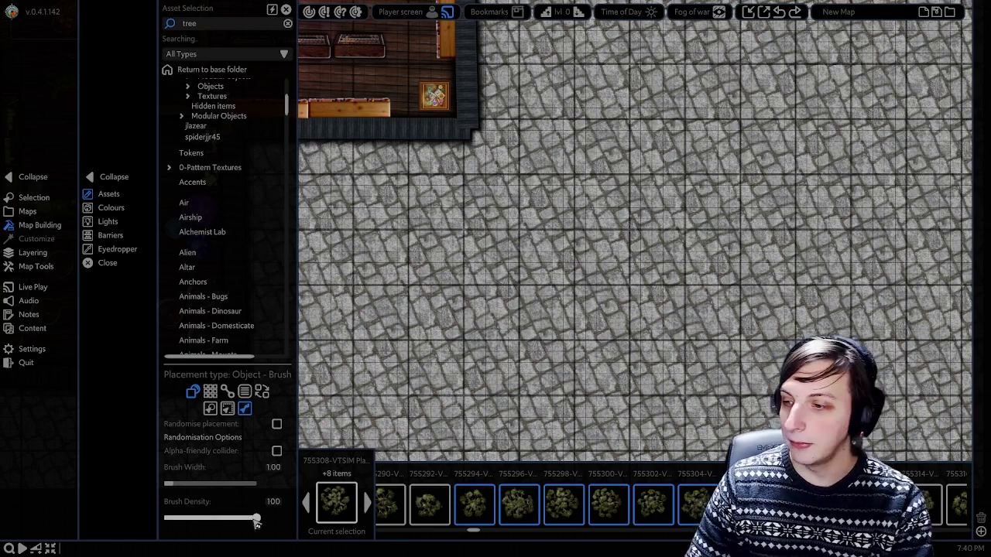
# Step: Set the brush density to 25, paint a sparser trail of trees over the cobblestones, and undo it
pyautogui.moveTo(260, 523); pyautogui.dragTo(200, 521)
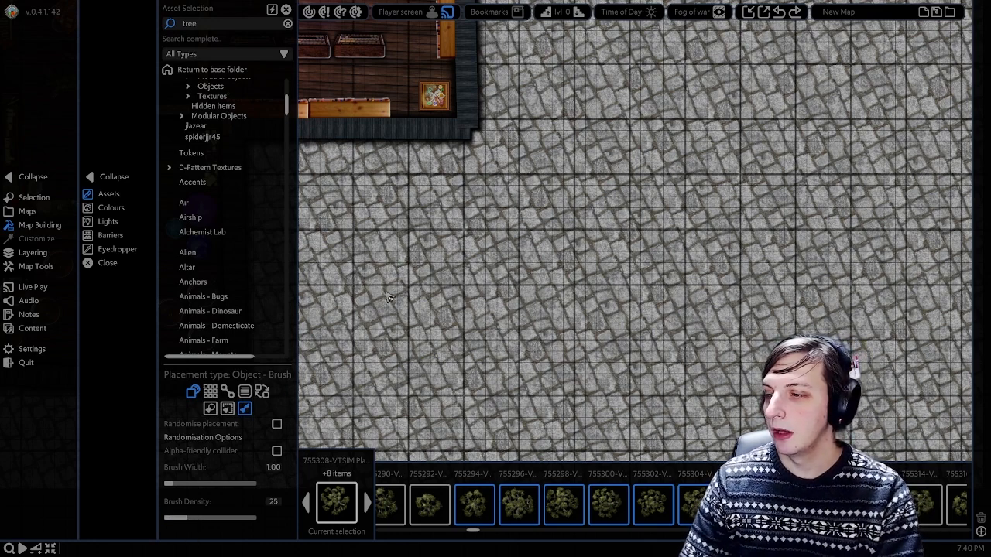
pyautogui.moveTo(338, 230)
pyautogui.mouseDown()
pyautogui.moveTo(445, 368)
pyautogui.moveTo(507, 213)
pyautogui.moveTo(658, 85)
pyautogui.moveTo(845, 218)
pyautogui.moveTo(685, 197)
pyautogui.moveTo(742, 395)
pyautogui.mouseUp()
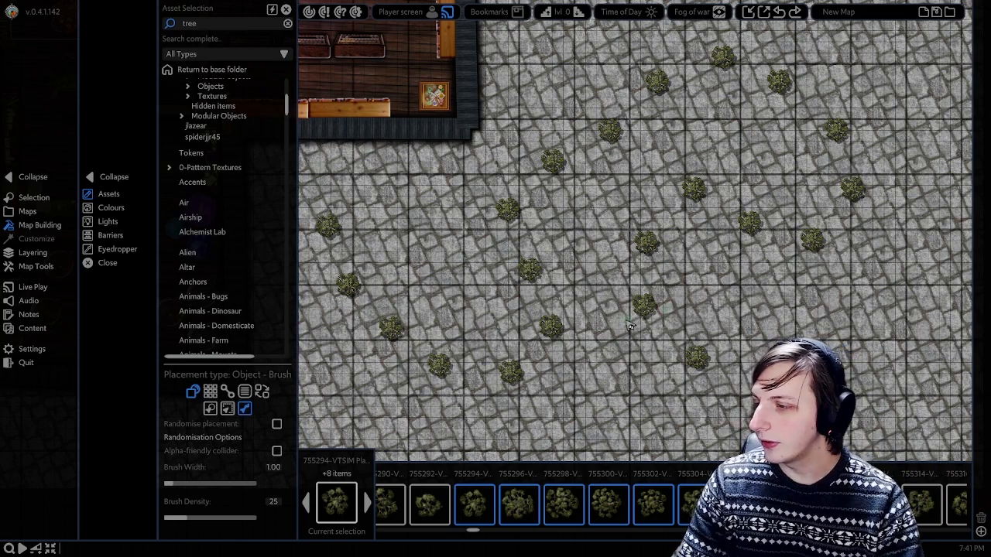
pyautogui.hotkey('ctrl', 'z')
# Step: Place a single 755298 tree on the cobblestones and enlarge it to about three grid squares wide
pyautogui.press('Escape')
pyautogui.click(574, 516)
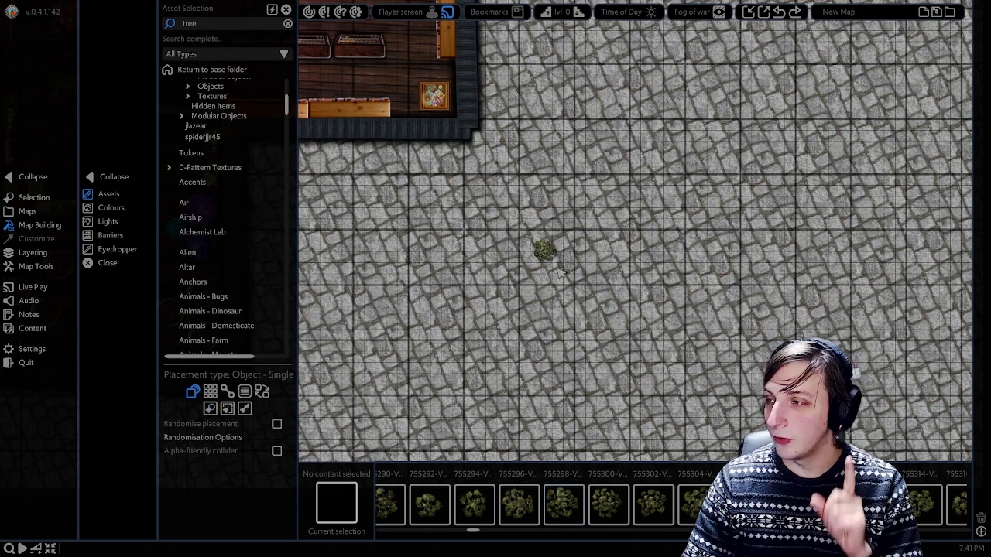
pyautogui.click(546, 250)
pyautogui.moveTo(562, 269); pyautogui.dragTo(705, 411)
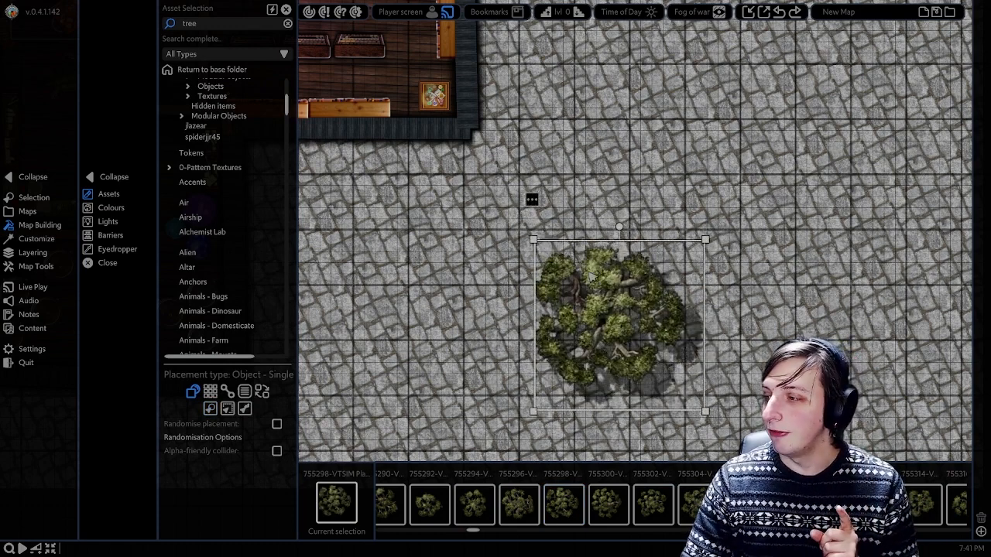
# Step: Recolour the enlarged tree to a deep blue
pyautogui.click(46, 240)
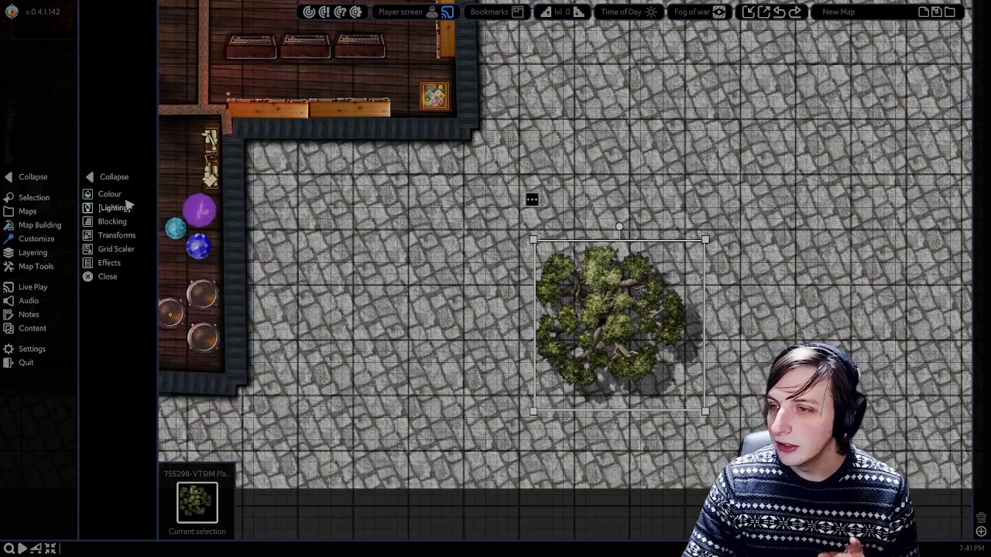
pyautogui.click(113, 197)
pyautogui.moveTo(224, 44); pyautogui.dragTo(191, 44)
pyautogui.moveTo(232, 81); pyautogui.dragTo(241, 81)
# Step: Add a Float effect to the blue tree and set its current configuration as the default placement
pyautogui.click(108, 263)
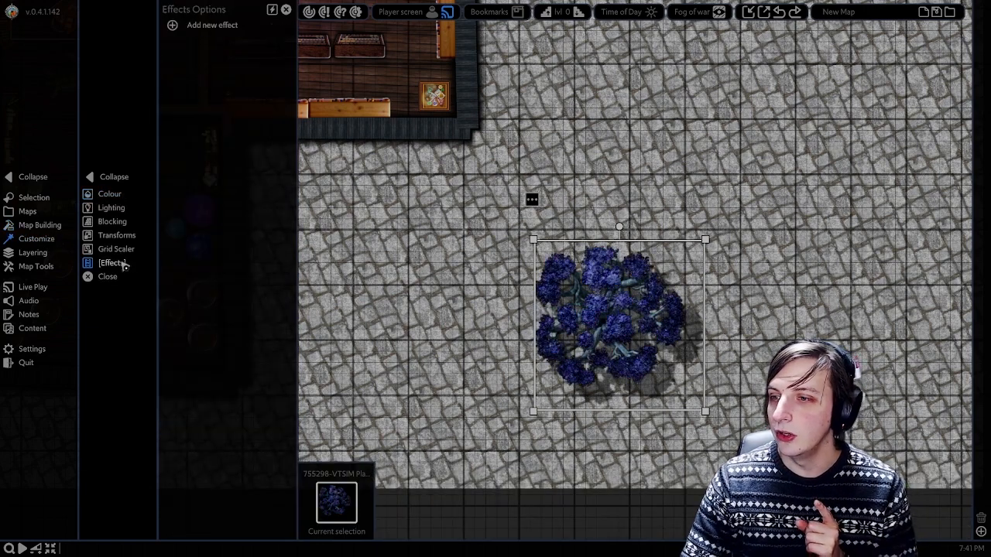
pyautogui.click(201, 28)
pyautogui.click(246, 83)
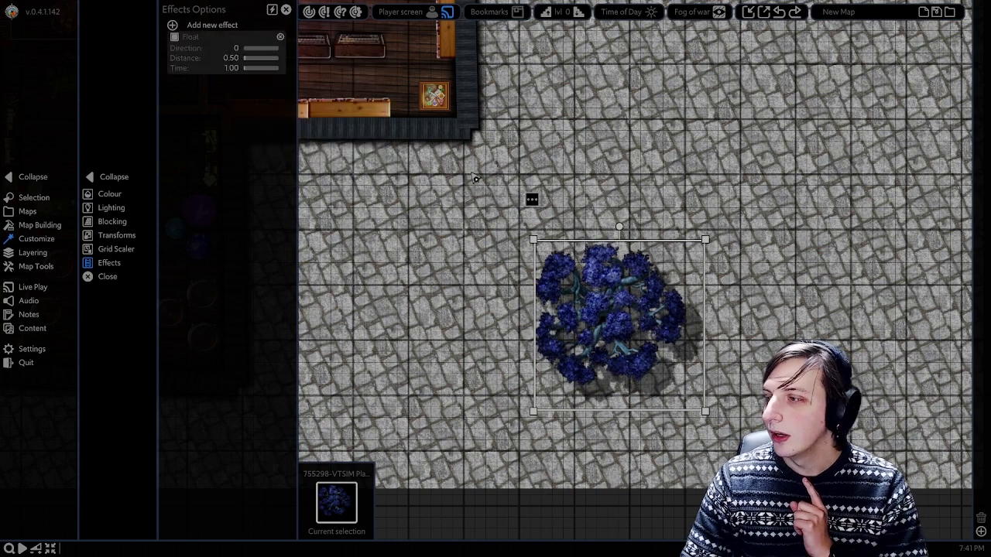
pyautogui.click(554, 308)
pyautogui.click(606, 317)
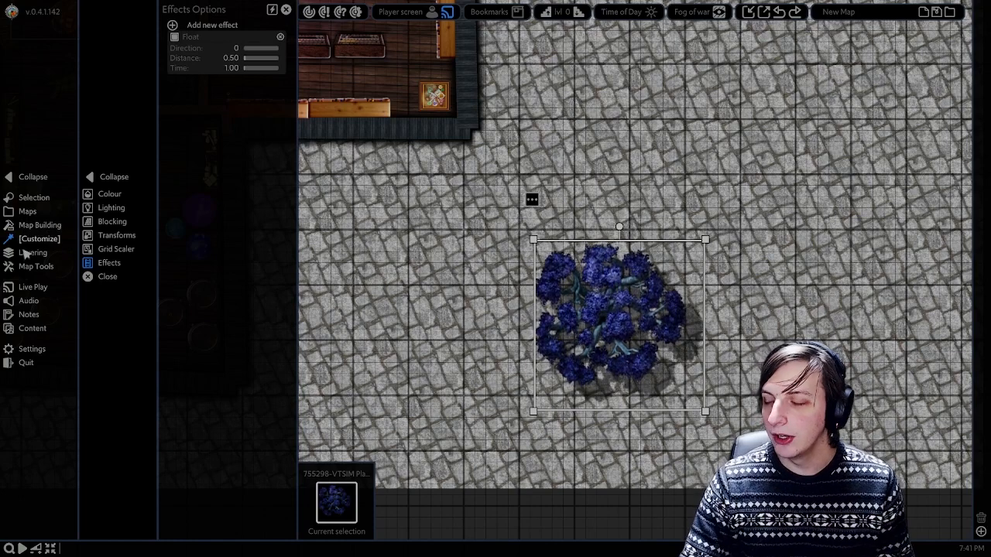
pyautogui.rightClick(603, 311)
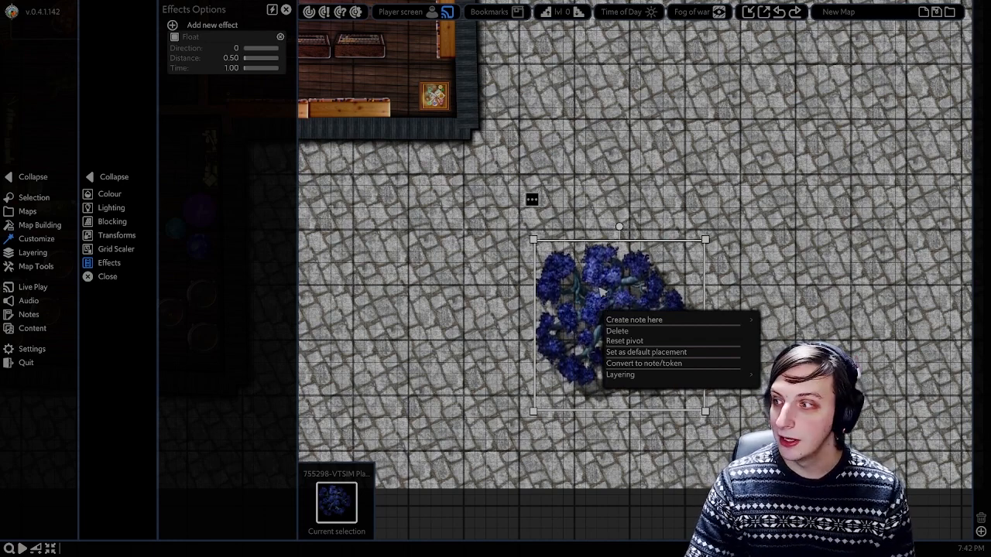
pyautogui.click(654, 352)
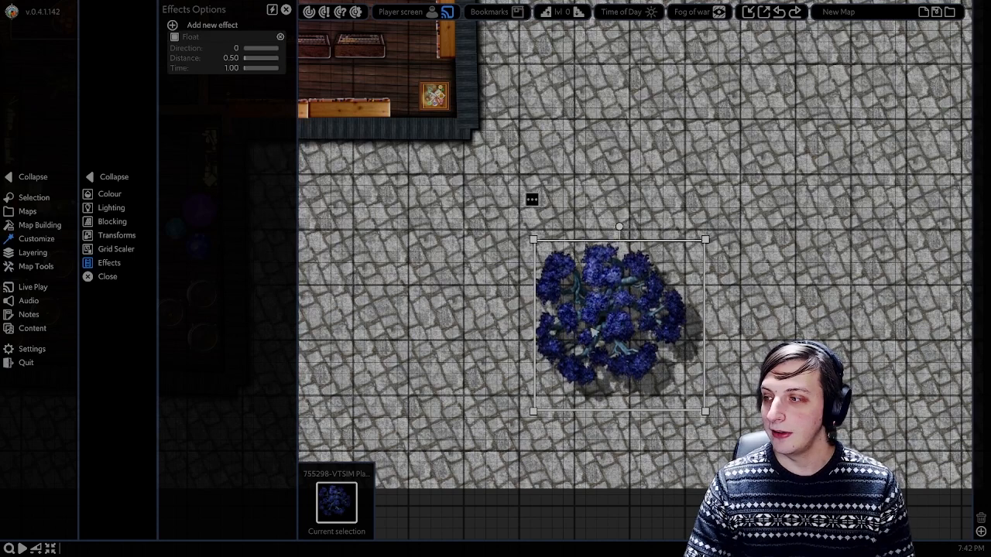
# Step: Reopen the asset library and pick up the blue tree with the Eyedropper for single-object placement
pyautogui.click(43, 226)
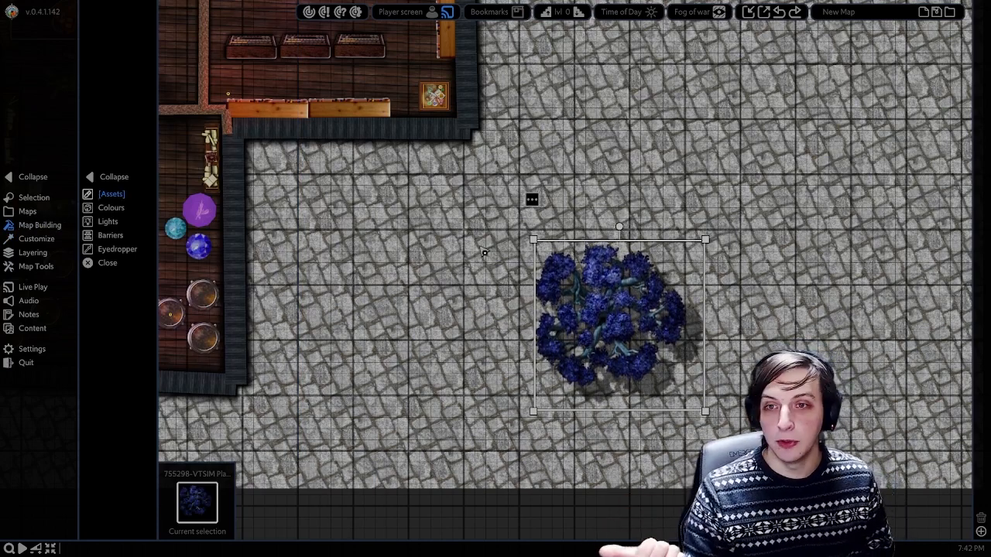
pyautogui.press('a')
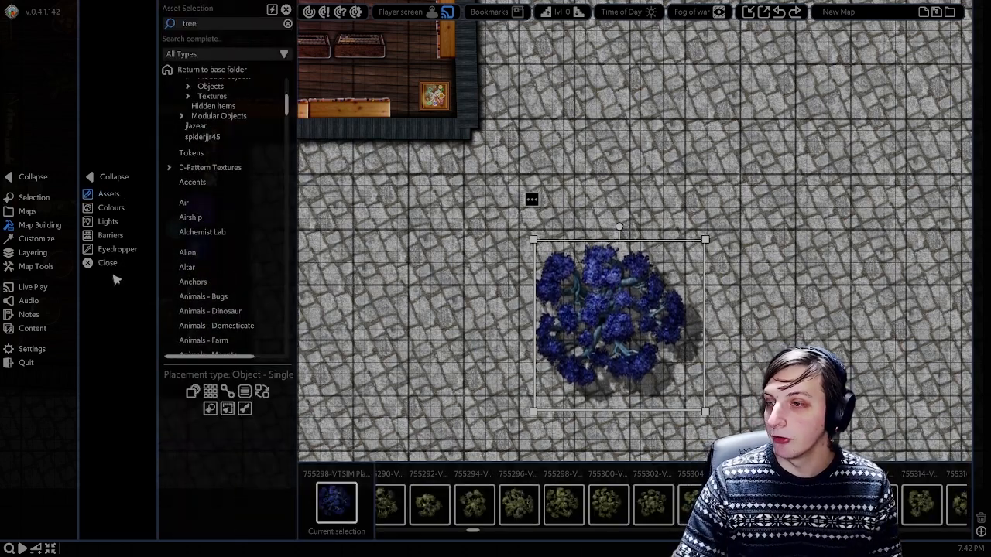
pyautogui.click(117, 249)
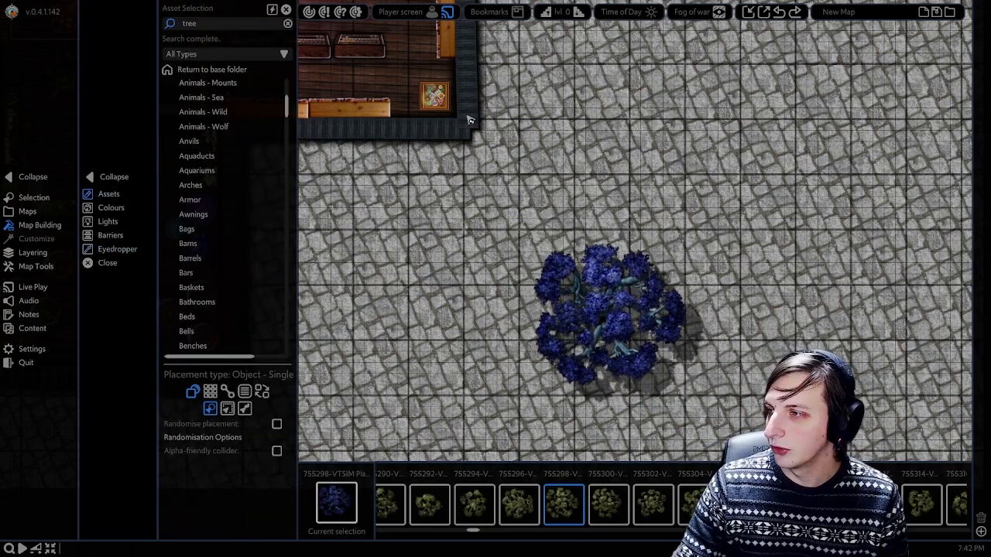
# Step: Scatter copies of the blue tree by the shop corner, over the cobblestones and past the ground's edges, then stop placing
pyautogui.click(458, 112)
pyautogui.scroll(-1, 444, 274)
pyautogui.moveTo(428, 332); pyautogui.dragTo(526, 283, button='middle')
pyautogui.scroll(-1, 529, 286)
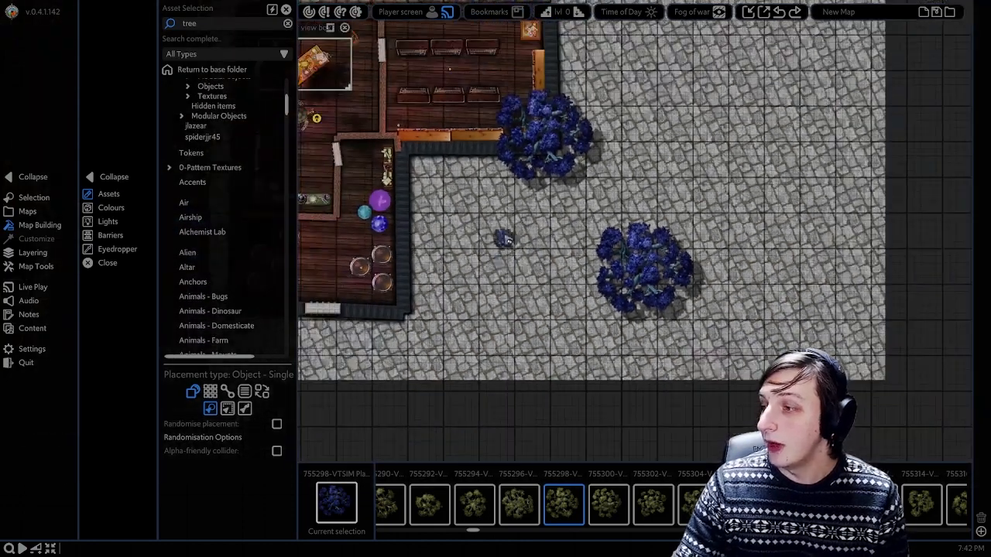
pyautogui.click(492, 240)
pyautogui.click(691, 87)
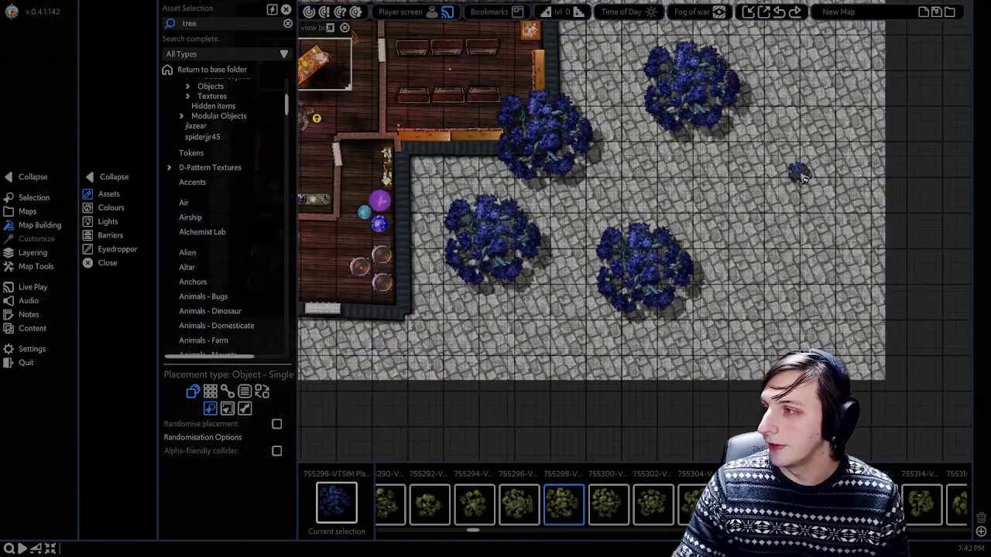
pyautogui.click(795, 167)
pyautogui.click(803, 333)
pyautogui.click(710, 194)
pyautogui.click(365, 393)
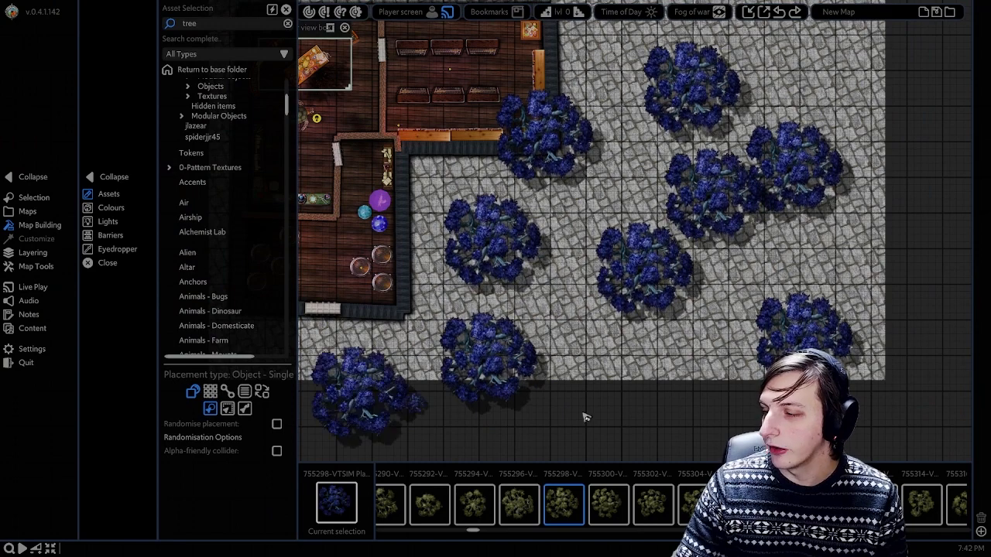
pyautogui.click(600, 376)
pyautogui.moveTo(892, 272); pyautogui.dragTo(818, 259, button='middle')
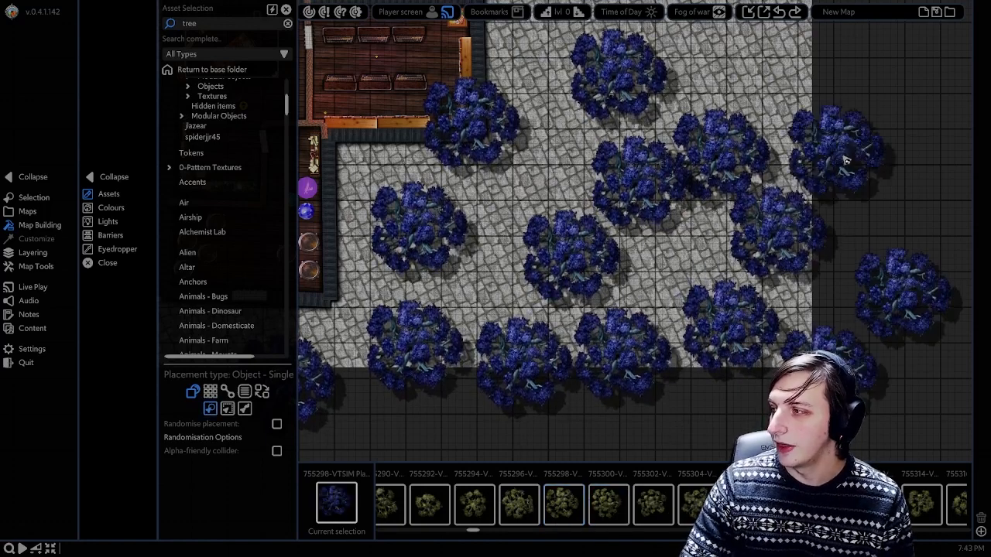
pyautogui.rightClick(889, 112)
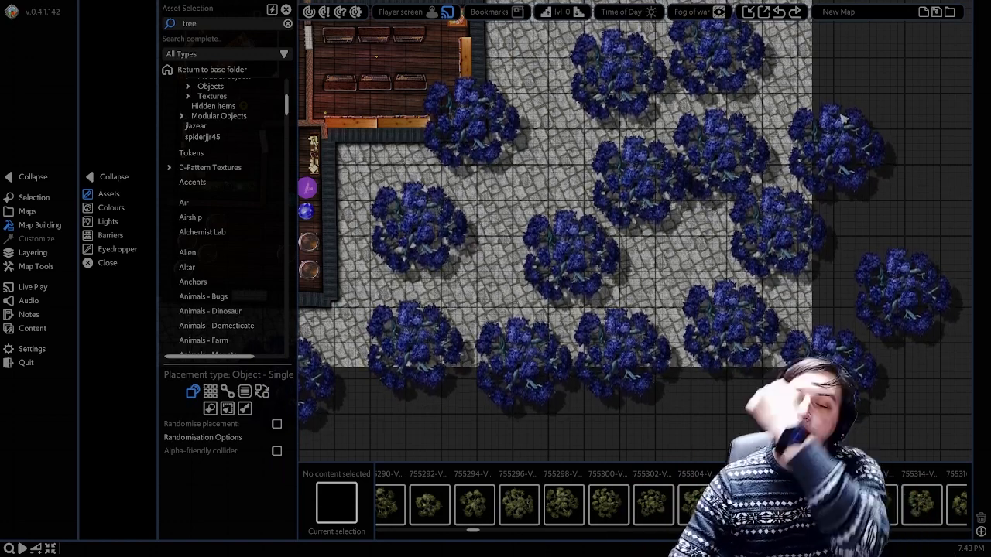
# Step: Delete six blue trees around the shop's outer walls and along the upper part of the cobblestones
pyautogui.scroll(-4, 842, 116)
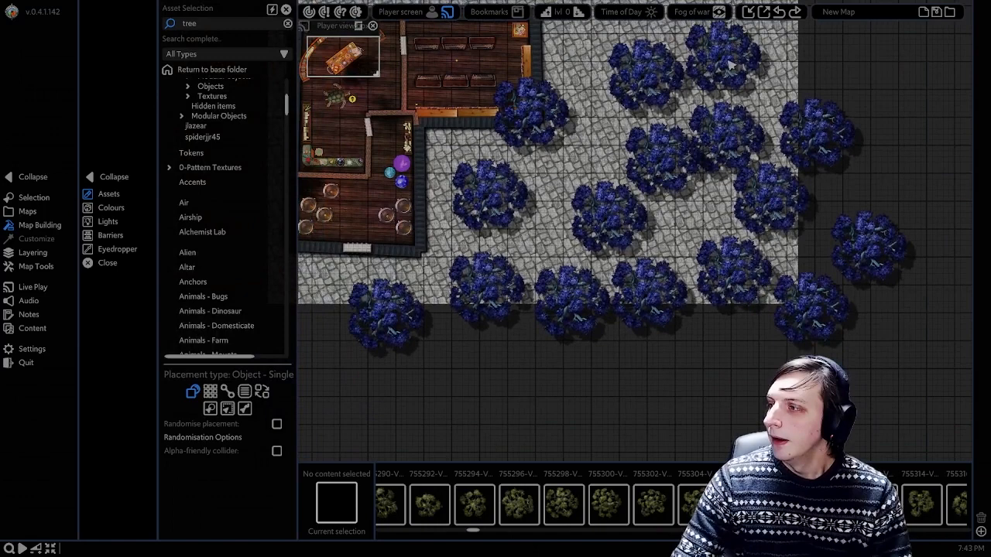
pyautogui.click(746, 128)
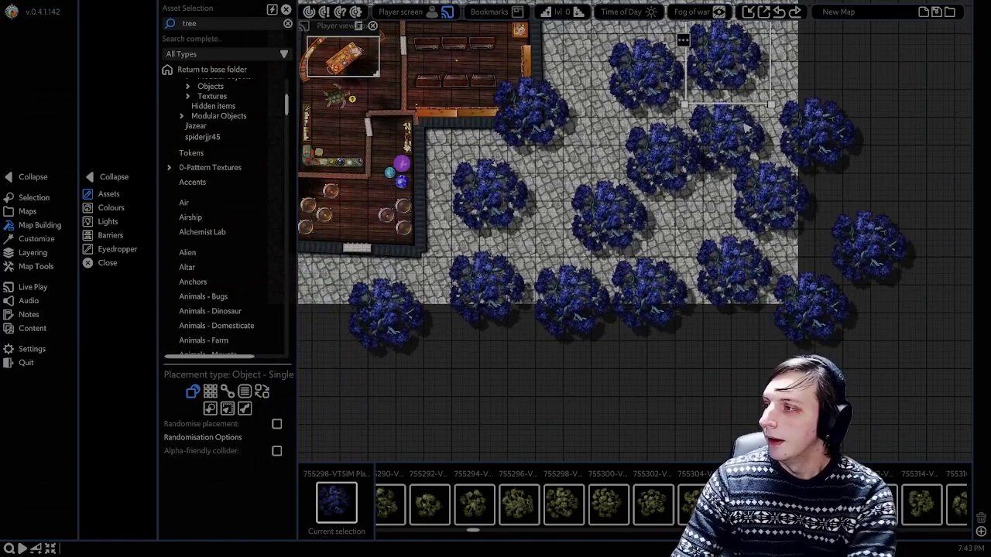
pyautogui.press('Delete')
pyautogui.click(745, 128)
pyautogui.press('Delete')
pyautogui.click(681, 69)
pyautogui.click(642, 66)
pyautogui.press('Delete')
pyautogui.click(532, 108)
pyautogui.press('Delete')
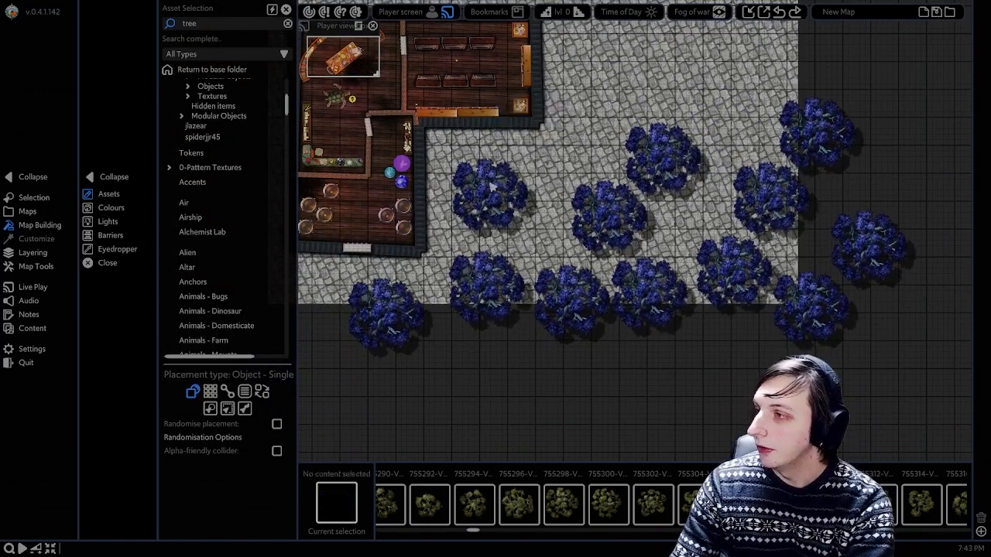
pyautogui.click(472, 204)
pyautogui.press('Delete')
pyautogui.click(389, 317)
pyautogui.press('Delete')
pyautogui.click(456, 300)
pyautogui.press('Delete')
pyautogui.click(573, 308)
pyautogui.click(514, 312)
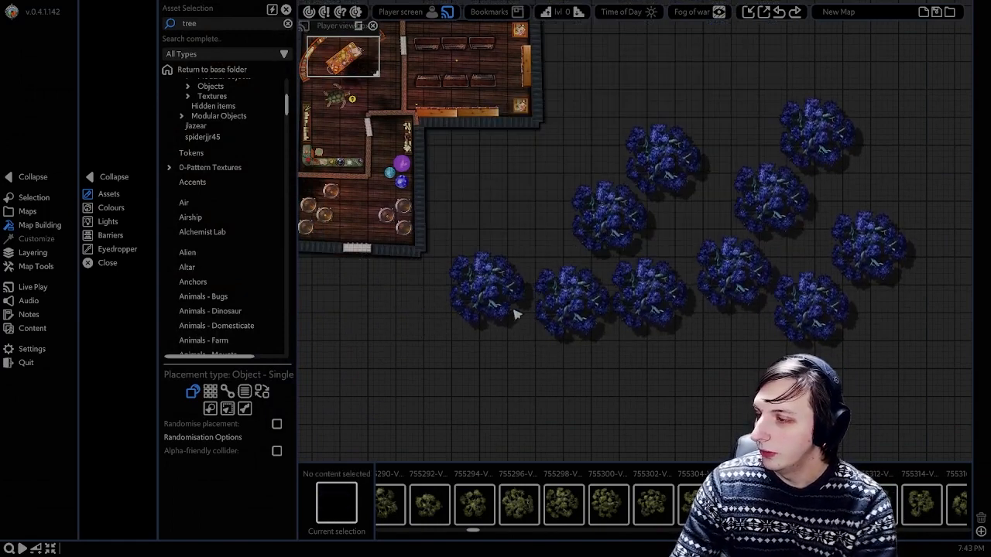
pyautogui.click(515, 314)
pyautogui.hotkey('ctrl', 'z')
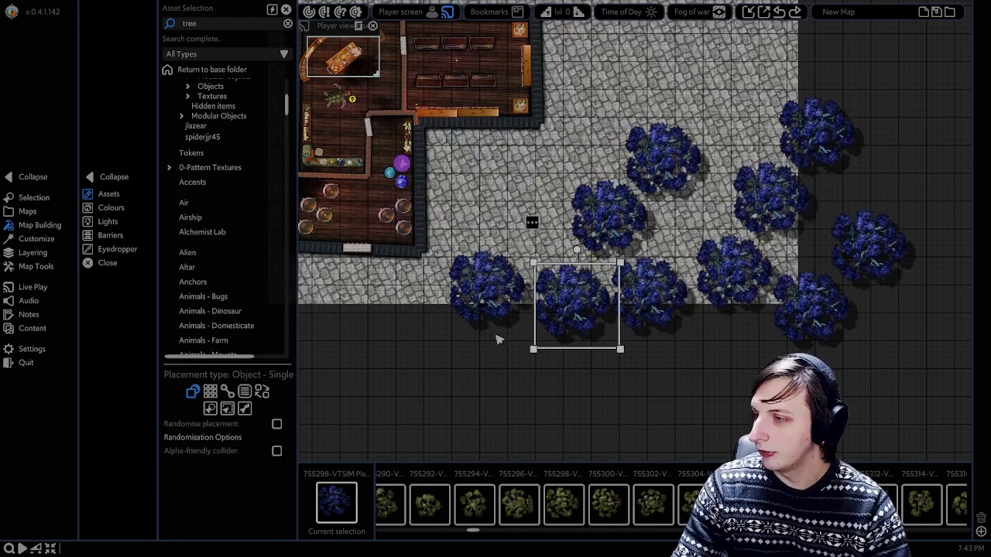
# Step: Delete all the remaining blue trees on and beyond the cobblestones, leaving the ground itself in place
pyautogui.click(499, 325)
pyautogui.press('Delete')
pyautogui.click(572, 317)
pyautogui.press('Delete')
pyautogui.click(642, 310)
pyautogui.press('Delete')
pyautogui.click(615, 236)
pyautogui.press('Delete')
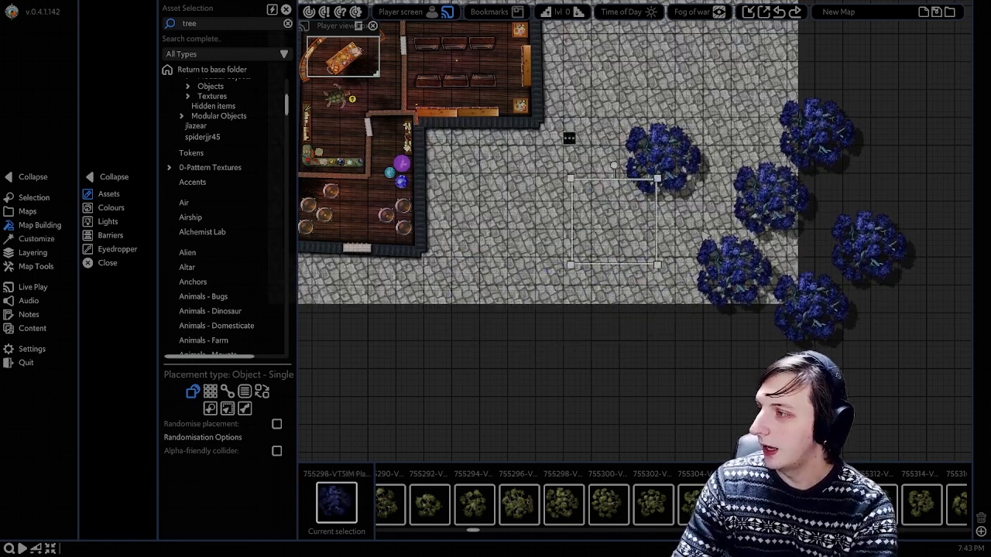
pyautogui.click(662, 159)
pyautogui.press('Delete')
pyautogui.click(733, 270)
pyautogui.press('Delete')
pyautogui.click(811, 308)
pyautogui.press('Delete')
pyautogui.click(867, 246)
pyautogui.press('Delete')
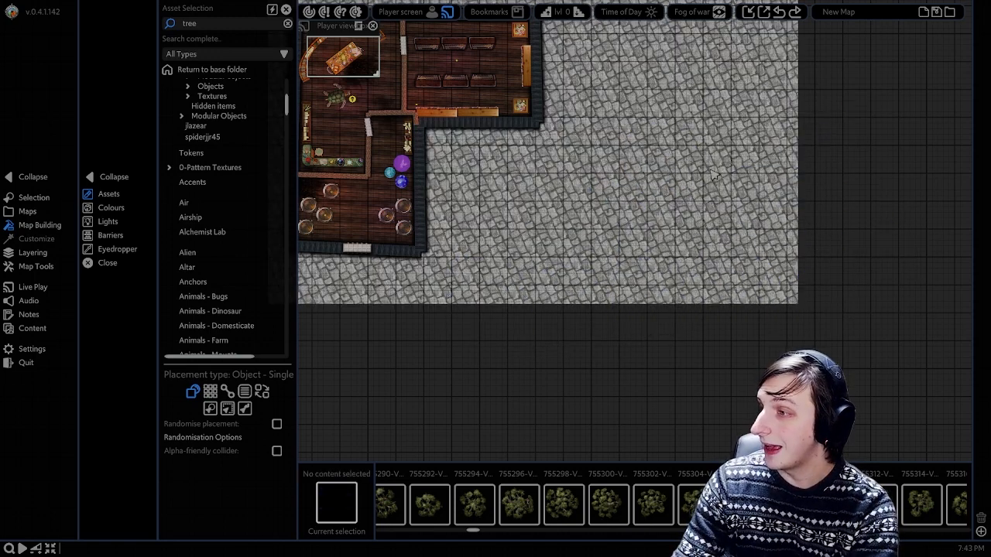
# Step: Choose tree asset 755298 from the tree search results and switch object placement to Brush
pyautogui.moveTo(715, 175); pyautogui.dragTo(739, 214, button='middle')
pyautogui.click(606, 504)
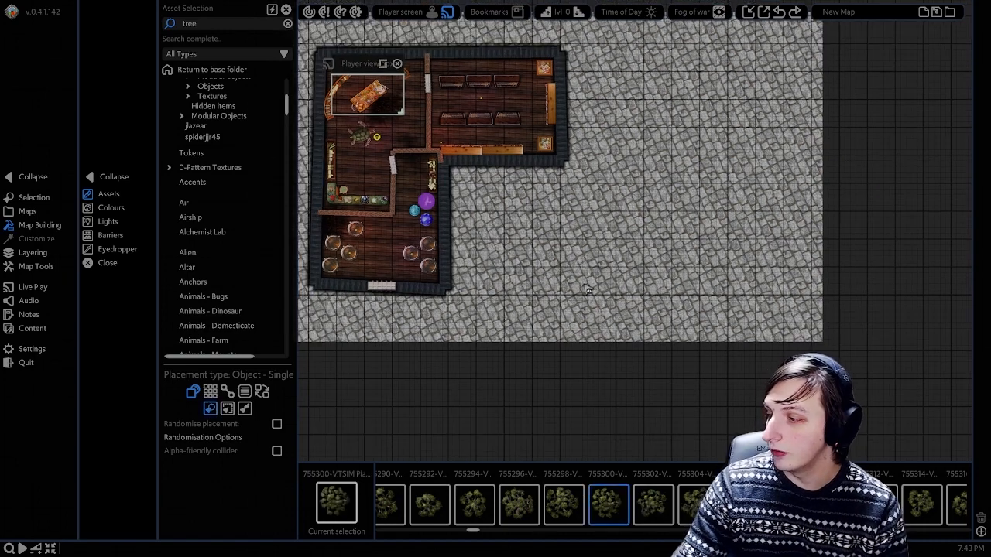
pyautogui.click(568, 500)
pyautogui.scroll(3, 549, 294)
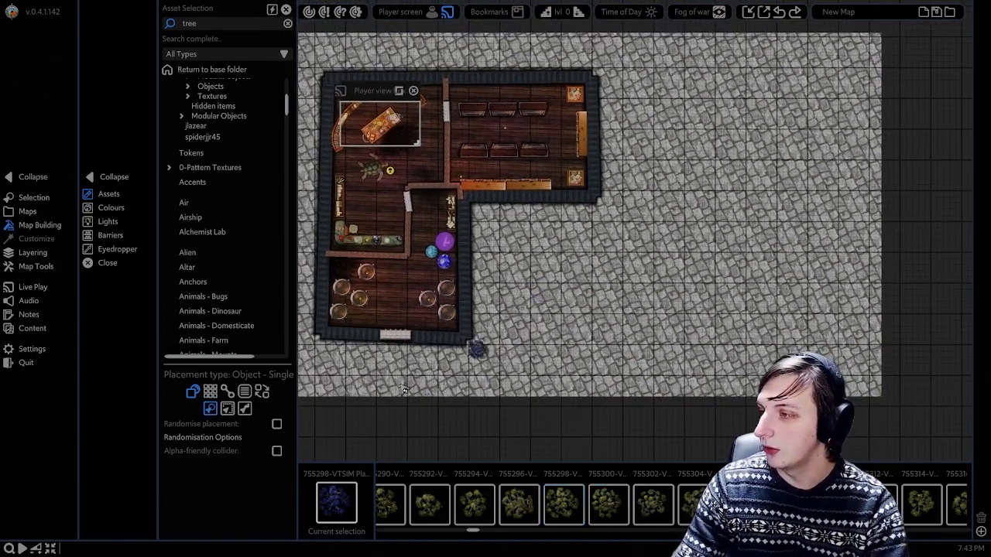
pyautogui.click(246, 410)
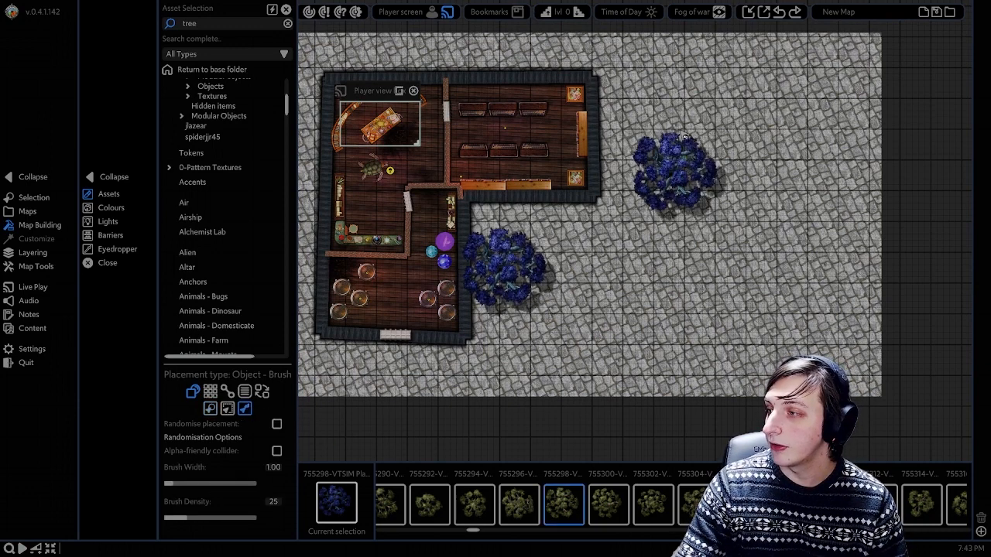
# Step: Brush individual blue trees across the cobblestones beside and below the shop, including some overlapping the ground's edges
pyautogui.click(826, 53)
pyautogui.click(839, 274)
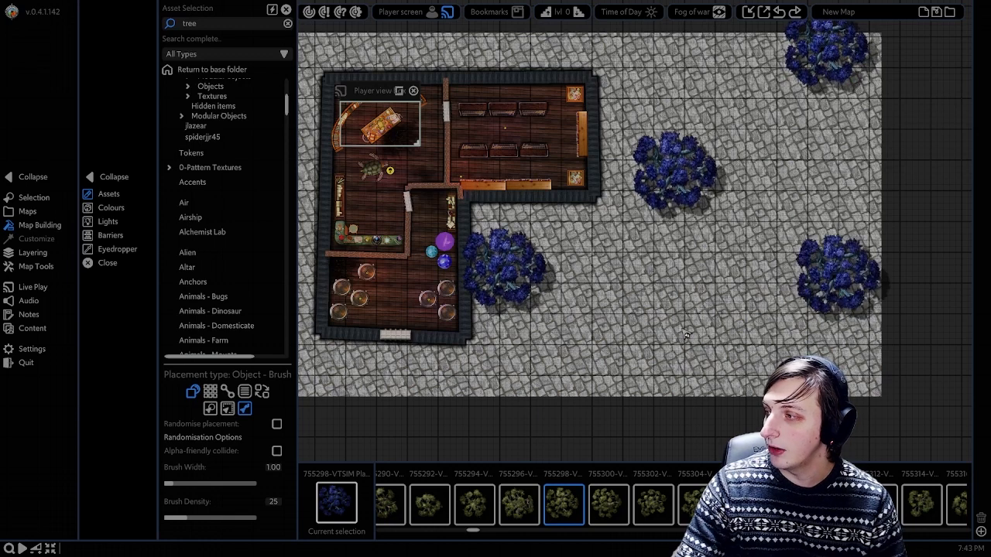
pyautogui.click(641, 416)
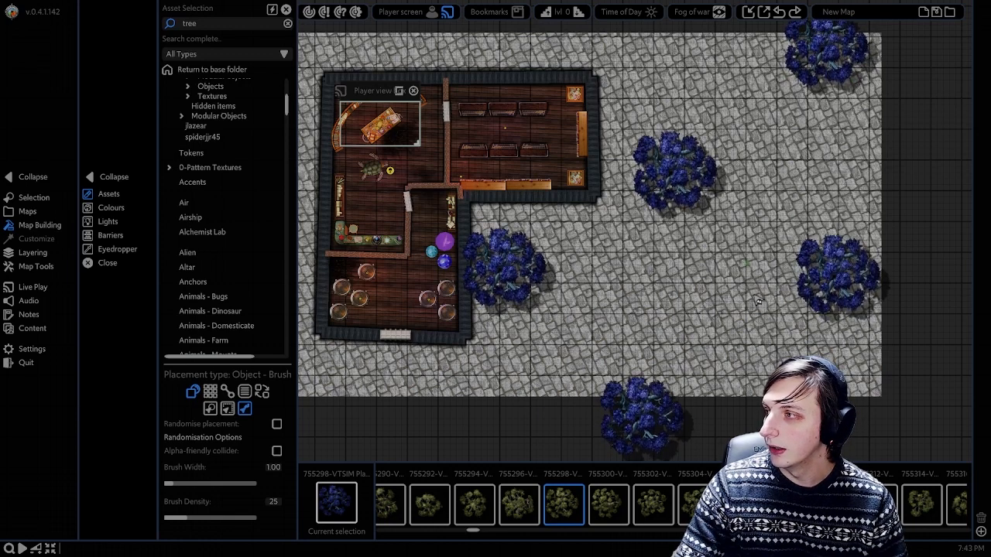
pyautogui.click(629, 316)
pyautogui.click(815, 363)
pyautogui.click(769, 177)
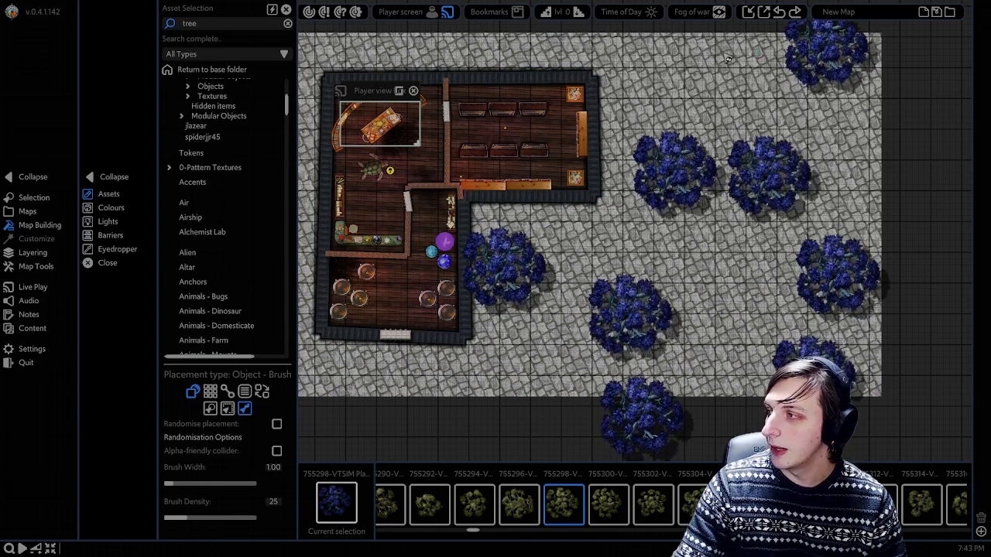
pyautogui.click(632, 44)
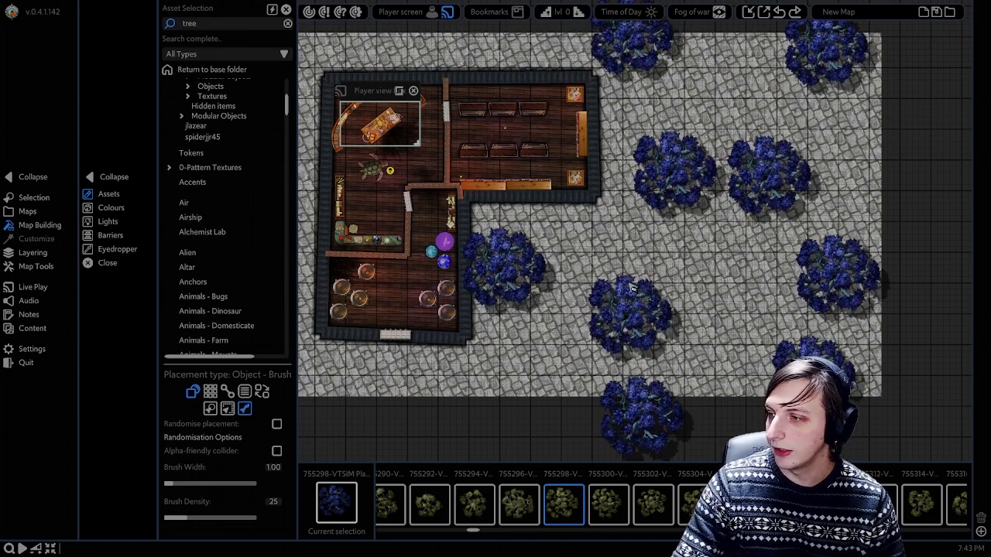
pyautogui.click(452, 391)
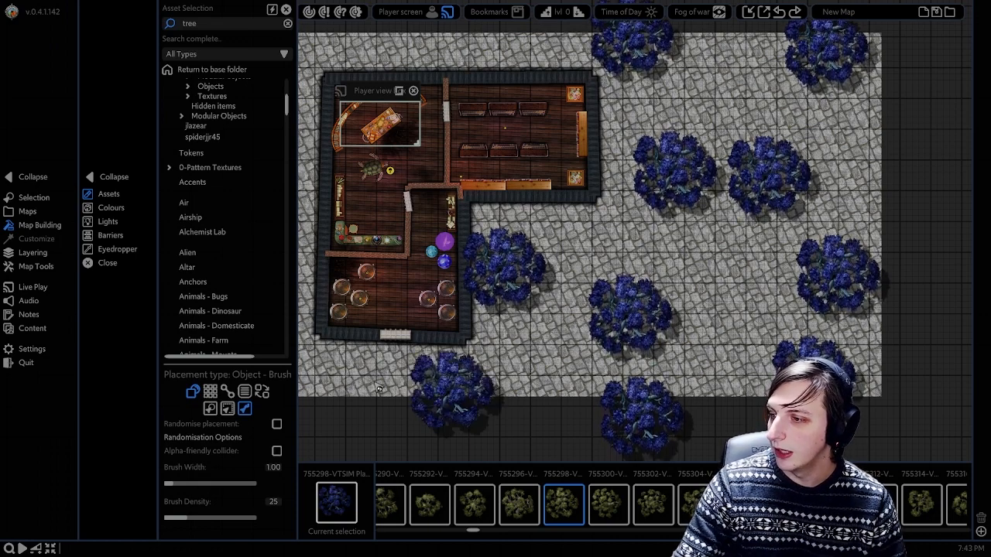
# Step: Add more brushed blue trees above and beyond the ground's edge and among the existing trees, then stop placing
pyautogui.scroll(-2, 431, 359)
pyautogui.click(688, 71)
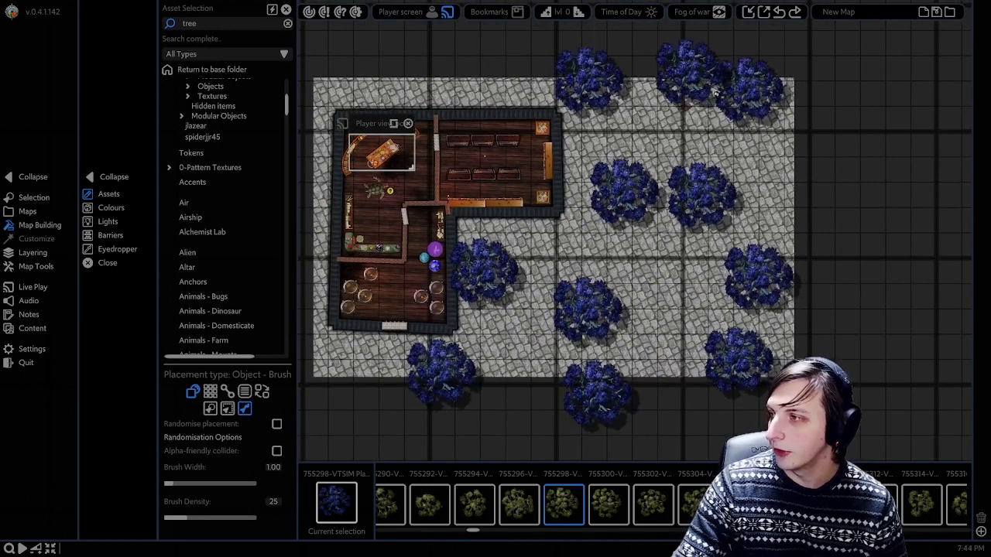
pyautogui.click(824, 166)
pyautogui.click(736, 297)
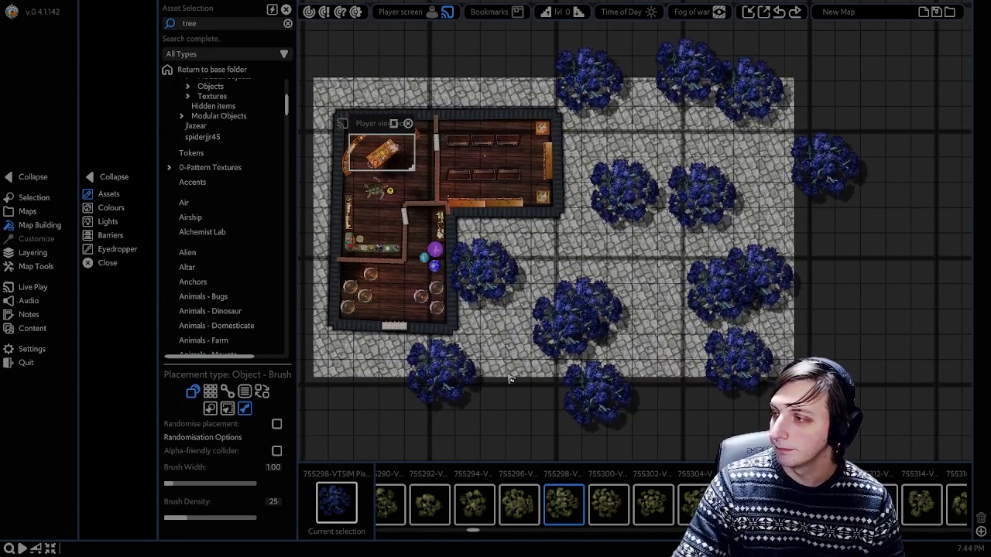
pyautogui.click(551, 352)
pyautogui.rightClick(550, 356)
# Step: Move the nearby blue trees together into one cluster at the shop's inner corner
pyautogui.click(565, 329)
pyautogui.moveTo(565, 329); pyautogui.dragTo(502, 332)
pyautogui.moveTo(563, 299); pyautogui.dragTo(529, 283)
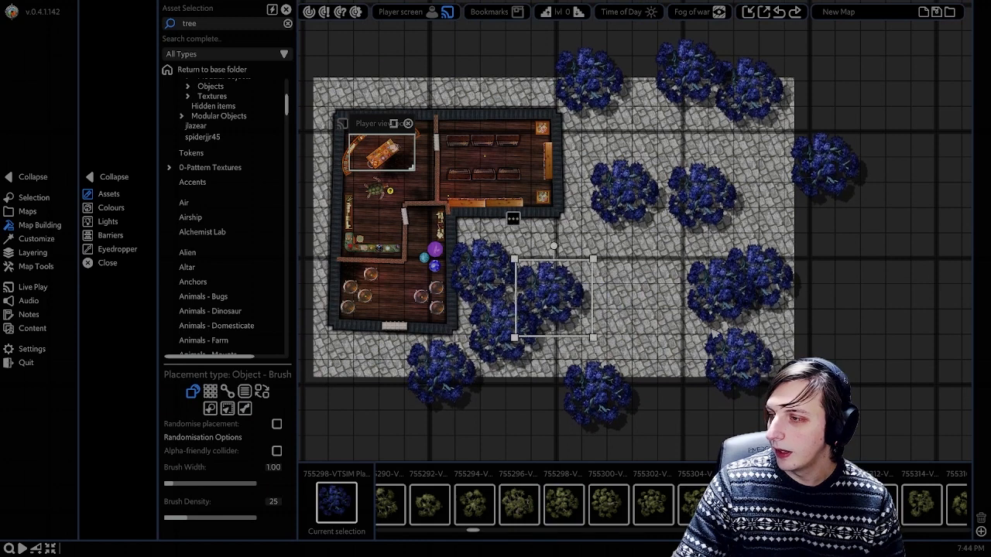
pyautogui.click(600, 395)
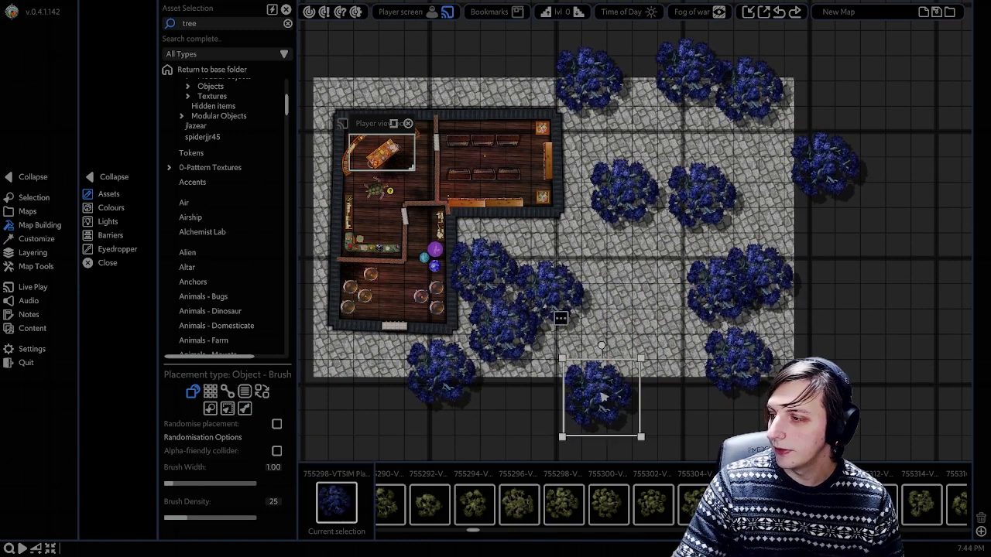
pyautogui.moveTo(619, 414); pyautogui.dragTo(586, 373)
pyautogui.moveTo(478, 379); pyautogui.dragTo(562, 338)
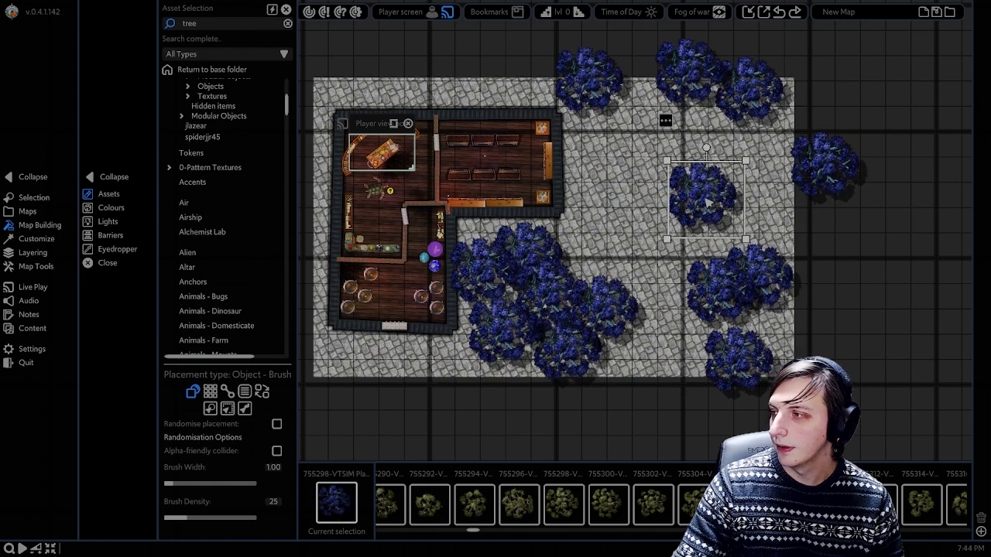
# Step: Gather four blue trees into a second cluster on the upper cobblestones beside the shop
pyautogui.moveTo(702, 202); pyautogui.dragTo(633, 168)
pyautogui.moveTo(589, 77); pyautogui.dragTo(656, 138)
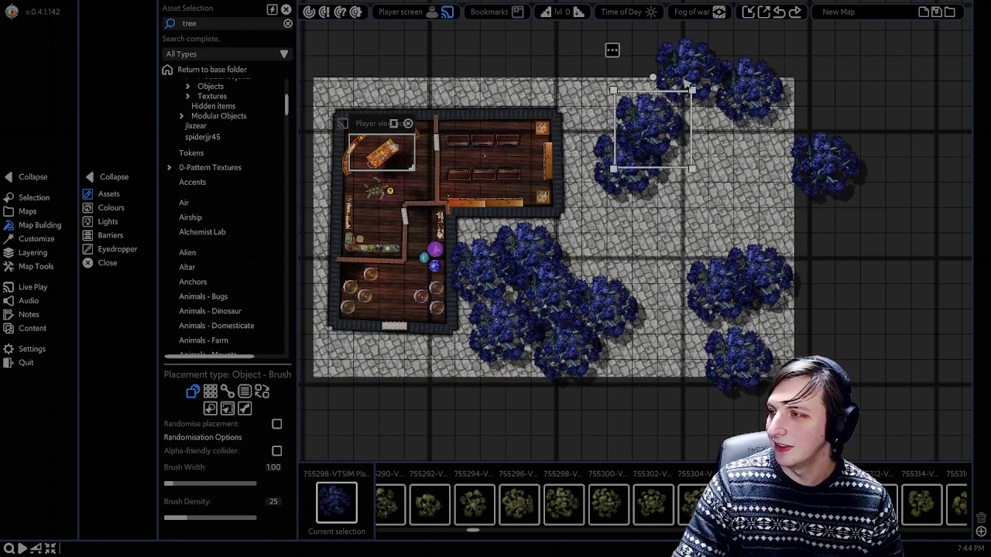
pyautogui.moveTo(685, 65); pyautogui.dragTo(681, 159)
pyautogui.moveTo(751, 83); pyautogui.dragTo(651, 188)
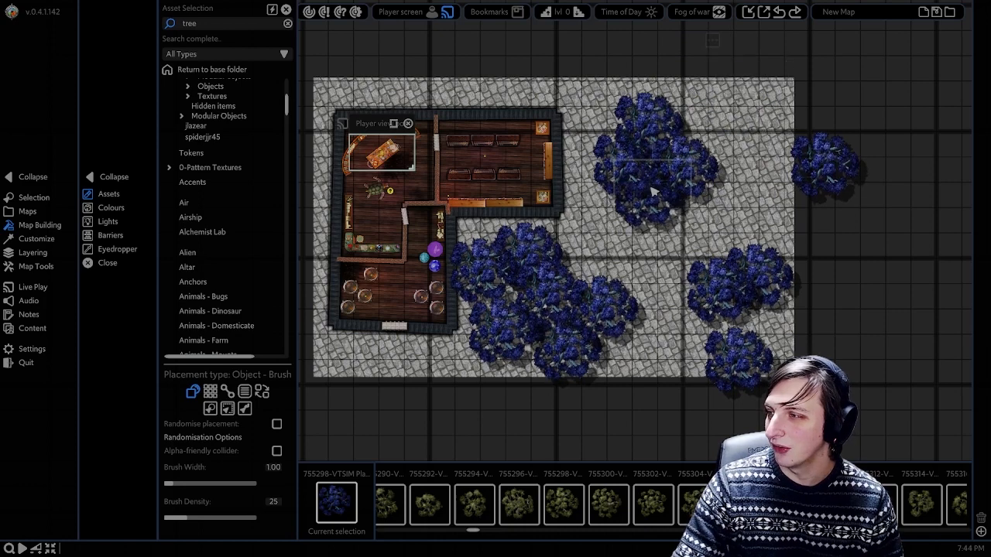
# Step: Gather the remaining blue trees into a third cluster on the lower cobblestones farthest from the shop, and deselect them
pyautogui.moveTo(711, 299); pyautogui.dragTo(695, 292)
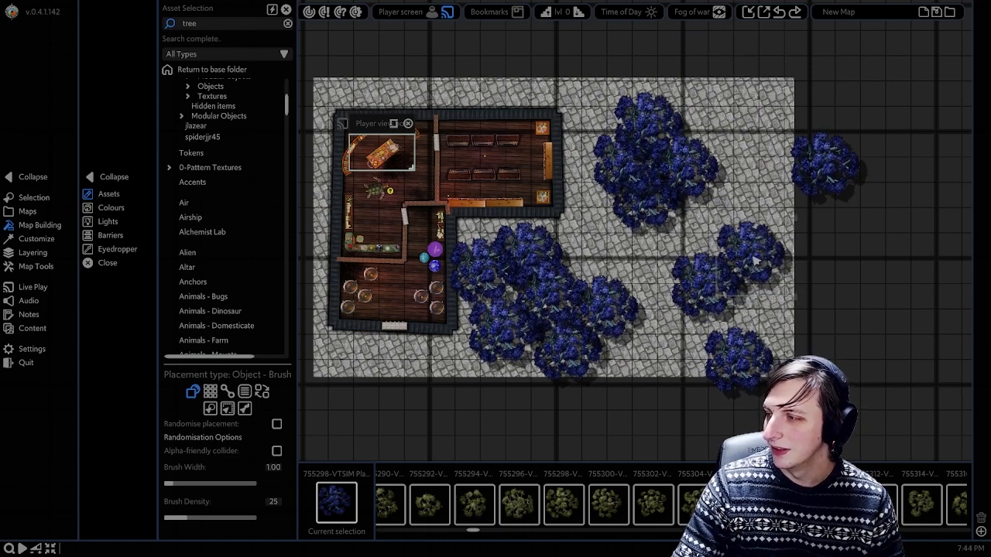
pyautogui.moveTo(756, 260); pyautogui.dragTo(745, 267)
pyautogui.moveTo(737, 357); pyautogui.dragTo(741, 308)
pyautogui.moveTo(829, 175); pyautogui.dragTo(694, 331)
pyautogui.rightClick(821, 251)
pyautogui.moveTo(827, 237); pyautogui.dragTo(873, 242, button='middle')
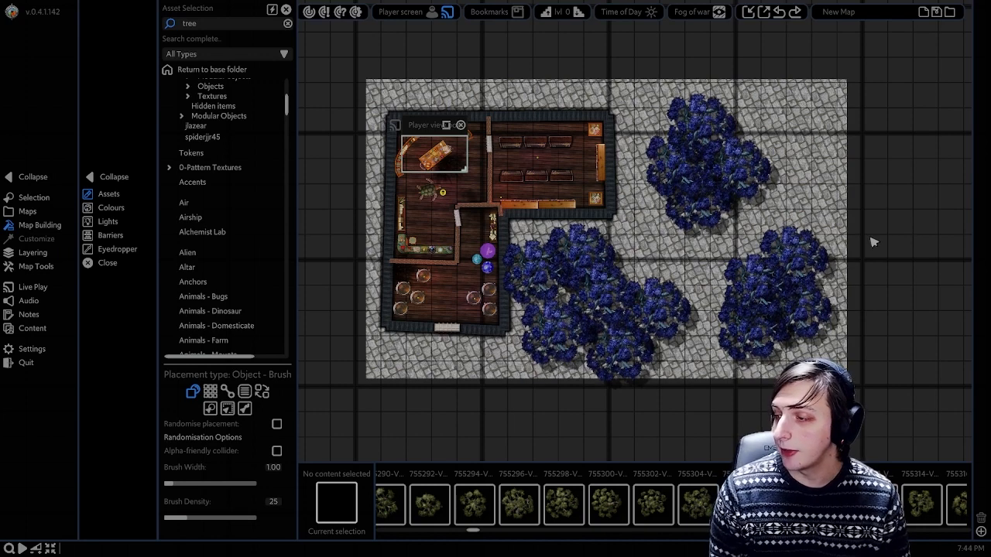
# Step: Place single copies of tree 755298 at the ground's upper corner and beyond its edge, then delete the outer one
pyautogui.click(563, 504)
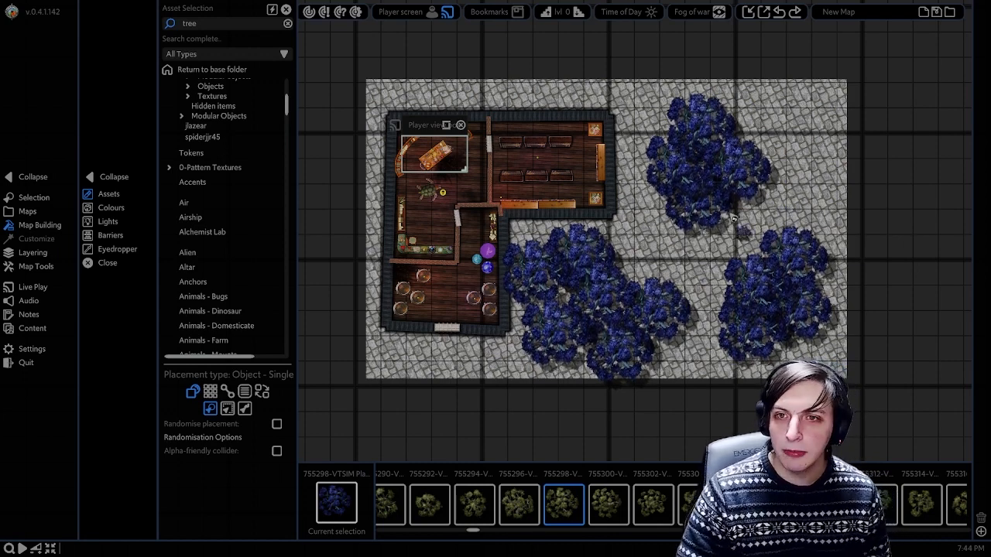
pyautogui.click(817, 111)
pyautogui.moveTo(902, 100); pyautogui.dragTo(782, 90, button='middle')
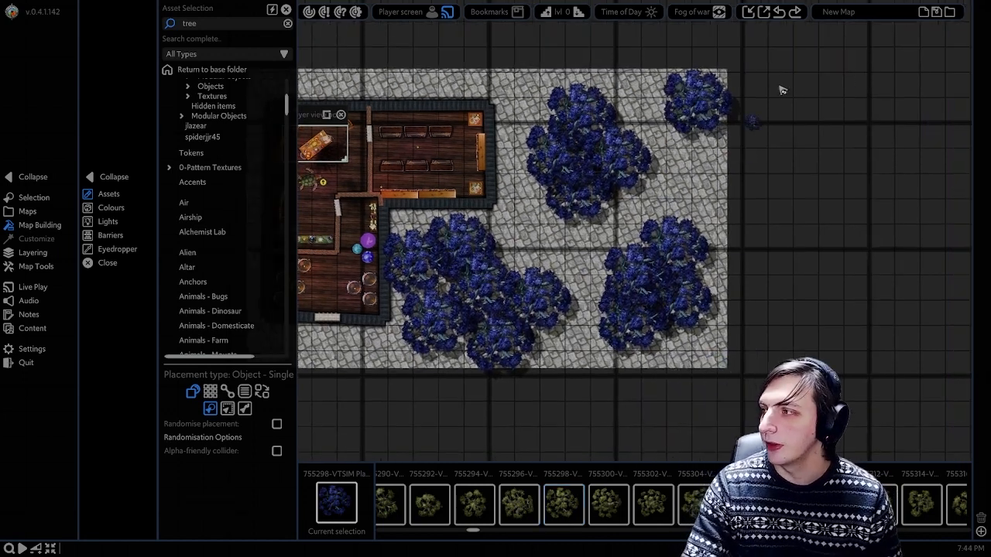
pyautogui.click(781, 85)
pyautogui.rightClick(792, 82)
pyautogui.click(792, 82)
pyautogui.press('Delete')
# Step: Delete the tree at the ground's upper corner and the blue tree cluster on the upper cobblestones
pyautogui.click(676, 140)
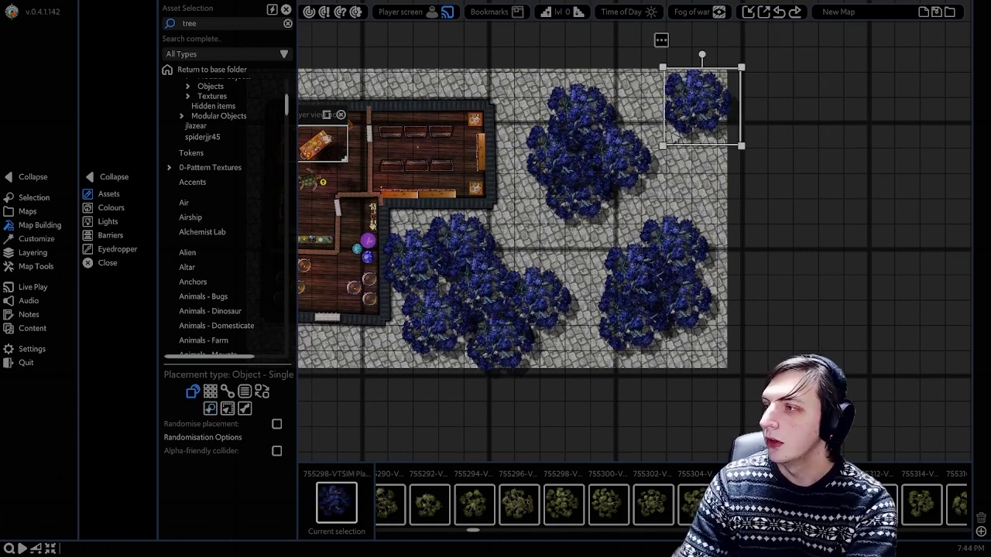
pyautogui.press('Delete')
pyautogui.click(619, 153)
pyautogui.press('Delete')
pyautogui.click(591, 124)
pyautogui.press('Delete')
pyautogui.click(560, 159)
pyautogui.press('Delete')
pyautogui.click(582, 191)
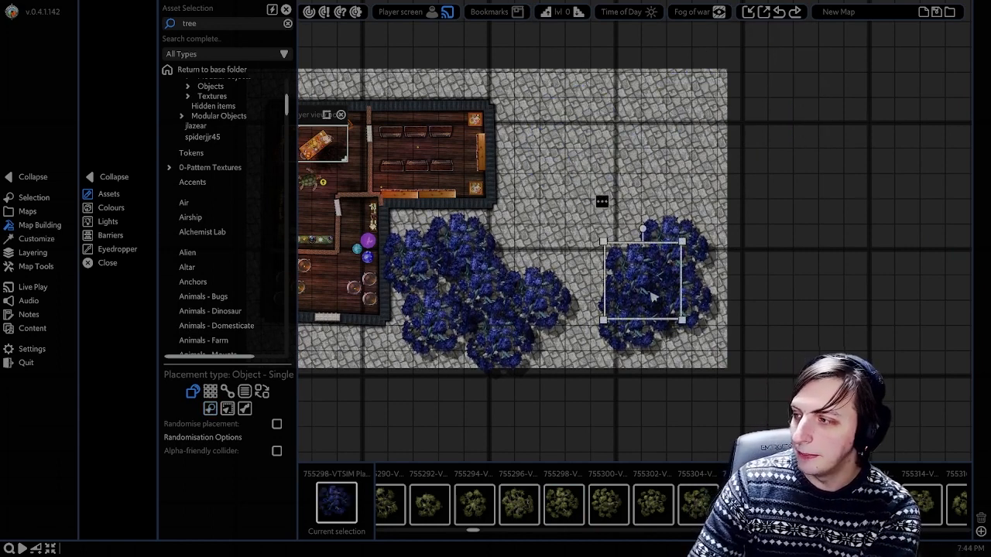
pyautogui.press('Delete')
# Step: Delete the remaining blue trees of the cluster on the lower cobblestones farthest from the shop
pyautogui.click(636, 324)
pyautogui.press('Delete')
pyautogui.click(680, 302)
pyautogui.press('Delete')
pyautogui.click(674, 236)
pyautogui.press('Delete')
# Step: Delete all the trees of the cluster at the shop's inner corner
pyautogui.click(541, 300)
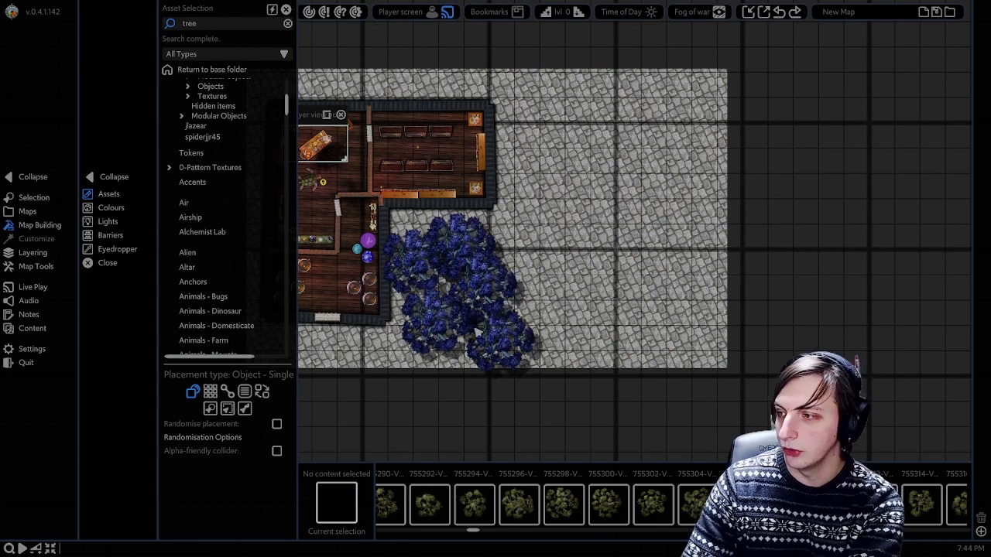
pyautogui.click(478, 331)
pyautogui.press('Delete')
pyautogui.click(484, 283)
pyautogui.press('Delete')
pyautogui.click(438, 325)
pyautogui.press('Delete')
pyautogui.click(452, 246)
pyautogui.press('Delete')
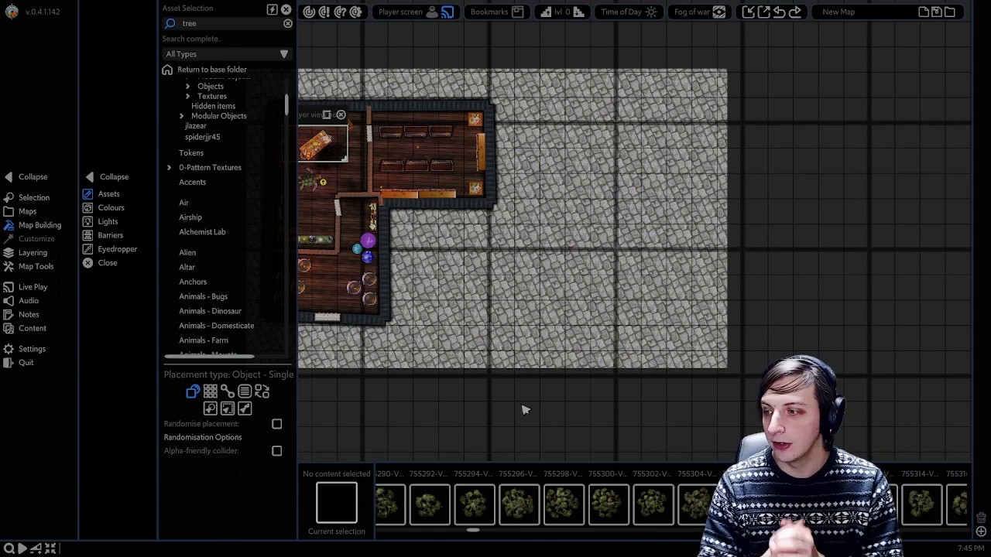
# Step: Place four single copies of tree 755298 in two rows of two on the cobblestones beside the shop, then stop placing
pyautogui.click(563, 504)
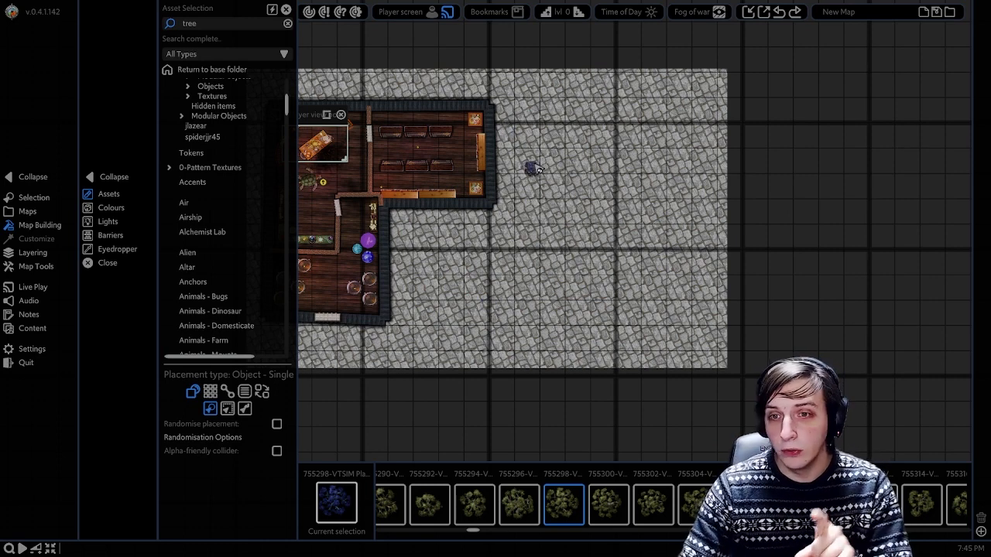
pyautogui.scroll(2, 539, 132)
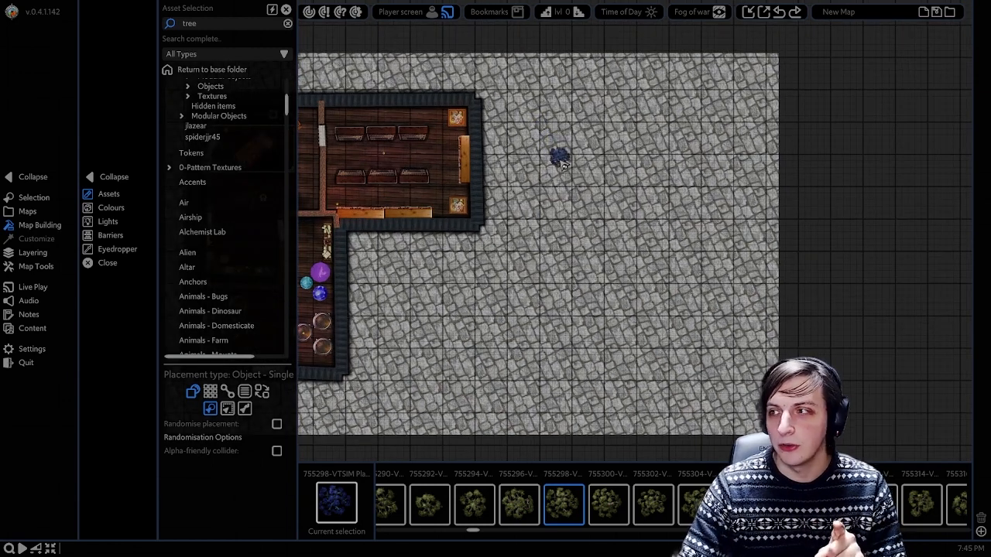
pyautogui.click(567, 154)
pyautogui.click(686, 153)
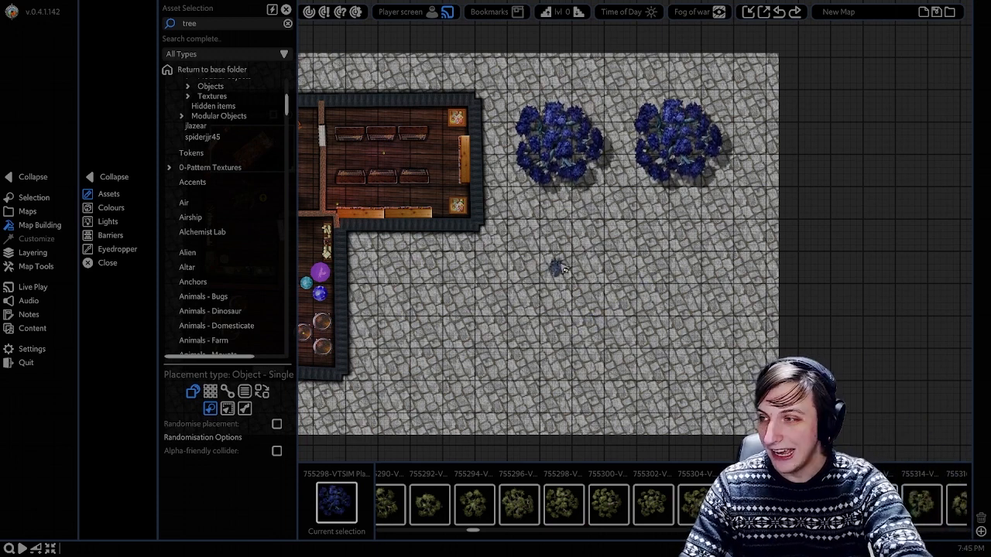
pyautogui.click(560, 288)
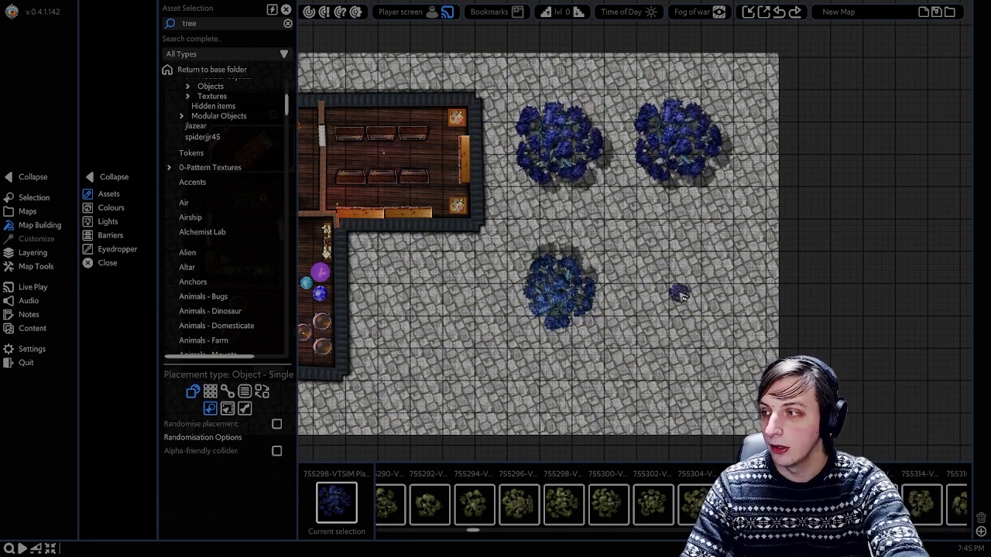
pyautogui.click(671, 289)
pyautogui.rightClick(769, 345)
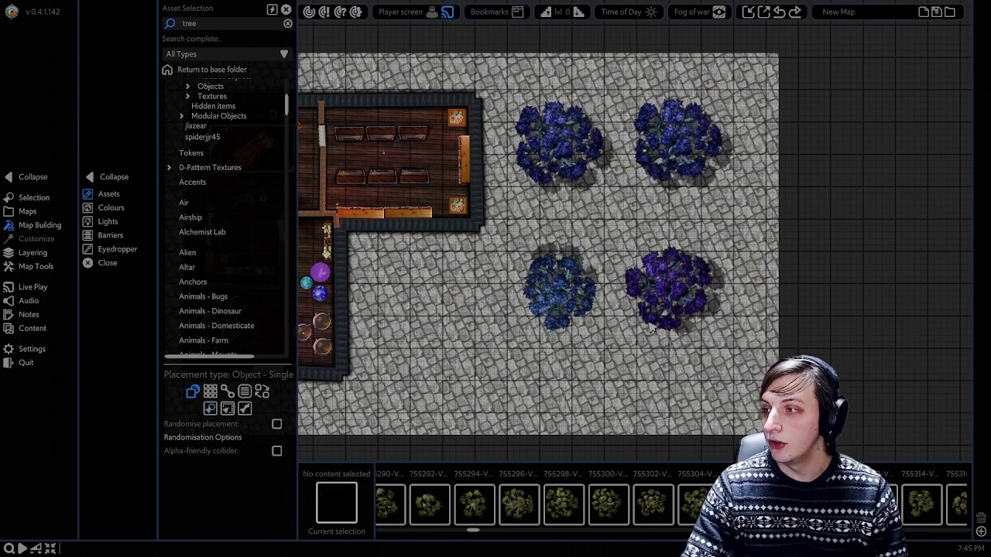
# Step: Shift the teal-blue tree slightly closer to the purple tree and select it again
pyautogui.click(569, 306)
pyautogui.moveTo(569, 305); pyautogui.dragTo(588, 311)
pyautogui.rightClick(588, 311)
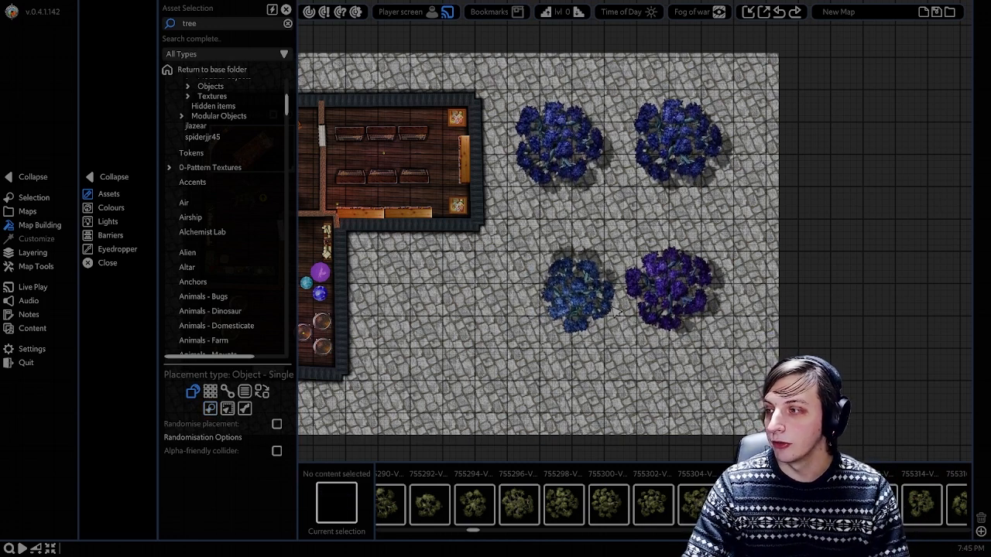
pyautogui.click(581, 308)
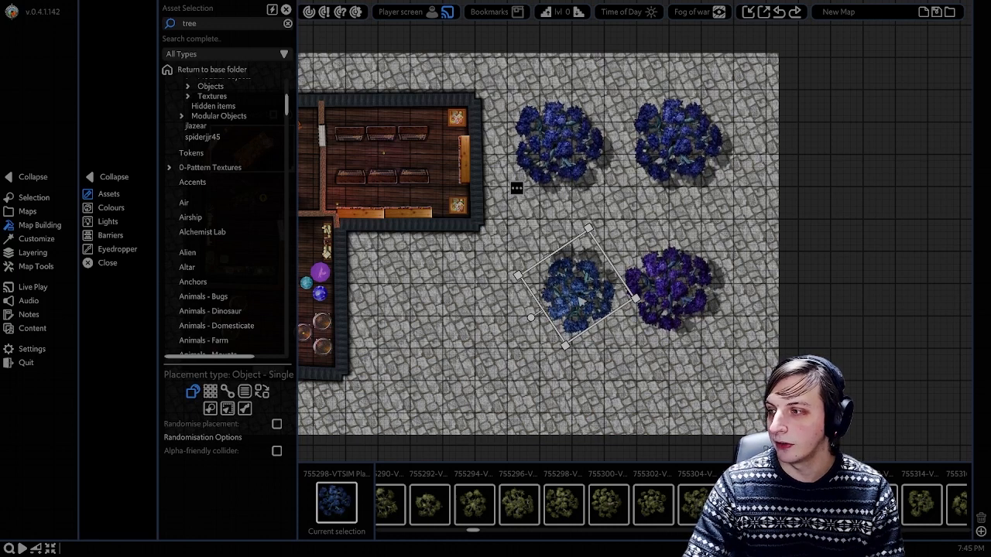
# Step: Move the purple tree over the blue tree above it, then bring it back down and deselect it
pyautogui.click(672, 308)
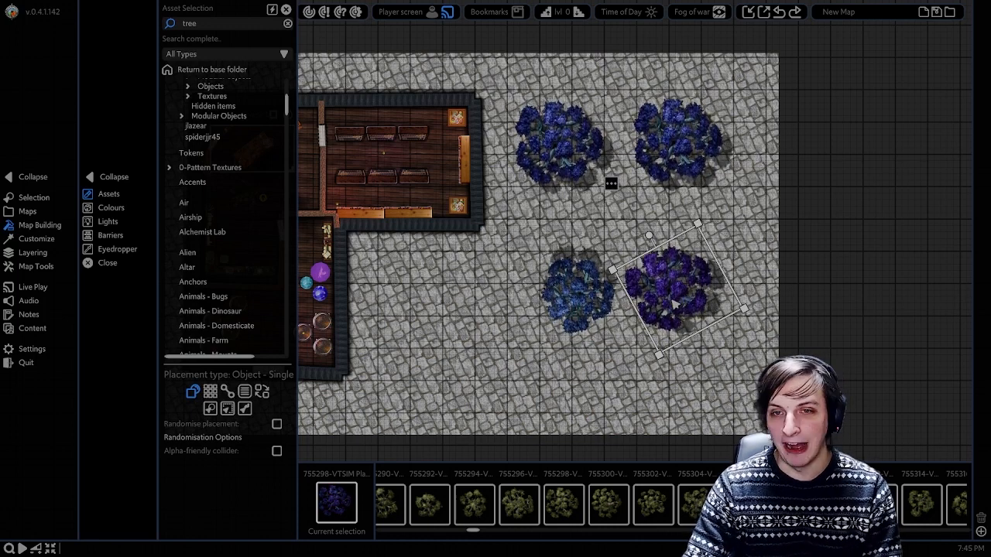
pyautogui.moveTo(672, 308); pyautogui.dragTo(678, 163)
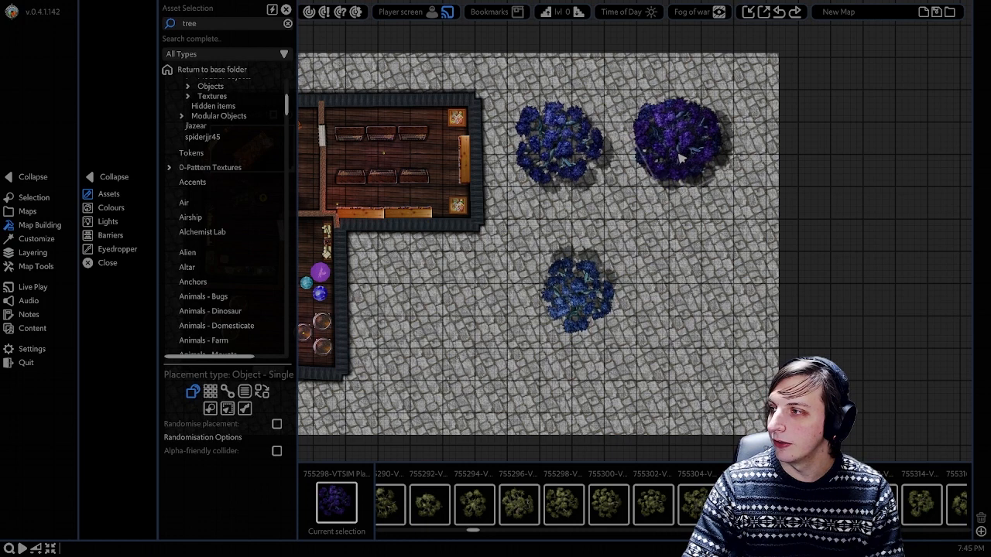
pyautogui.moveTo(671, 240); pyautogui.dragTo(678, 308)
pyautogui.rightClick(826, 261)
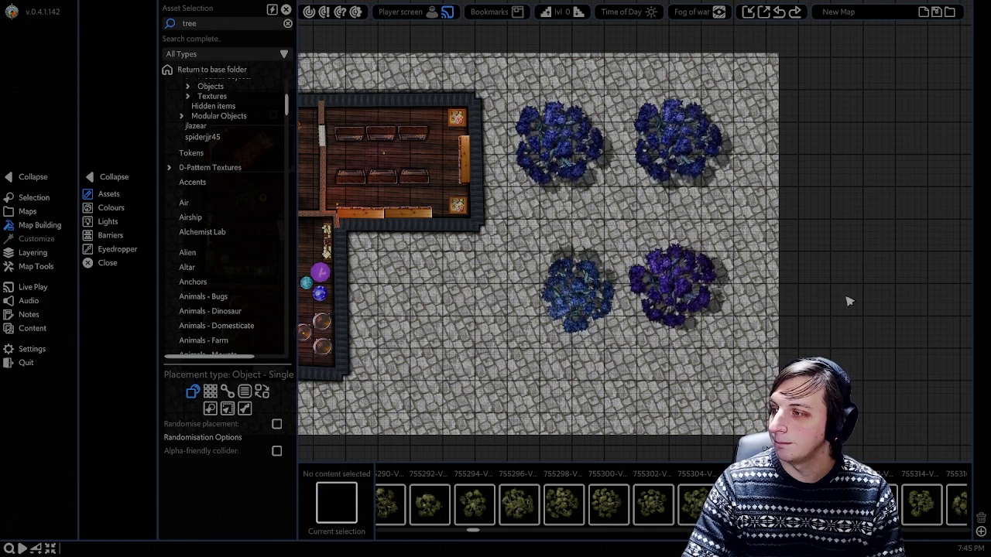
# Step: Delete the purple tree, the teal-blue tree and the two blue trees above them
pyautogui.click(677, 302)
pyautogui.press('Delete')
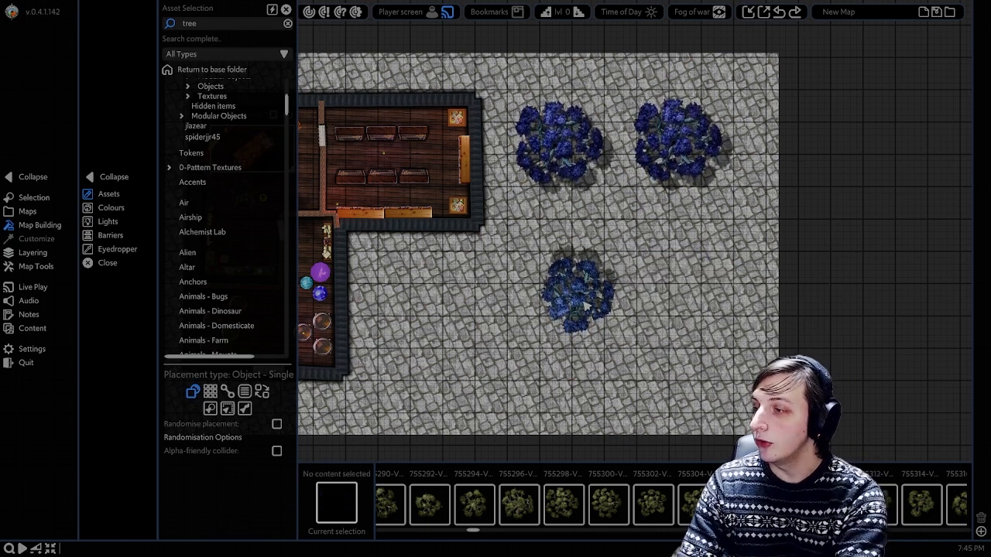
pyautogui.click(577, 302)
pyautogui.press('Delete')
pyautogui.click(558, 147)
pyautogui.press('Delete')
pyautogui.click(674, 146)
pyautogui.press('Delete')
# Step: Brush six copies of tree 755298 onto the cobblestones beside the shop, with brush width 1.00 and brush density 39
pyautogui.click(567, 503)
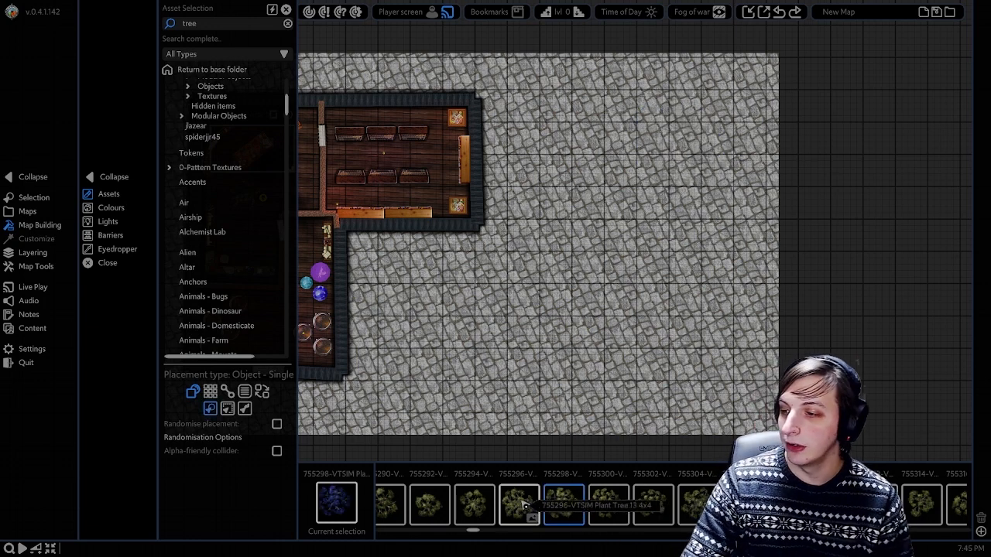
pyautogui.click(246, 409)
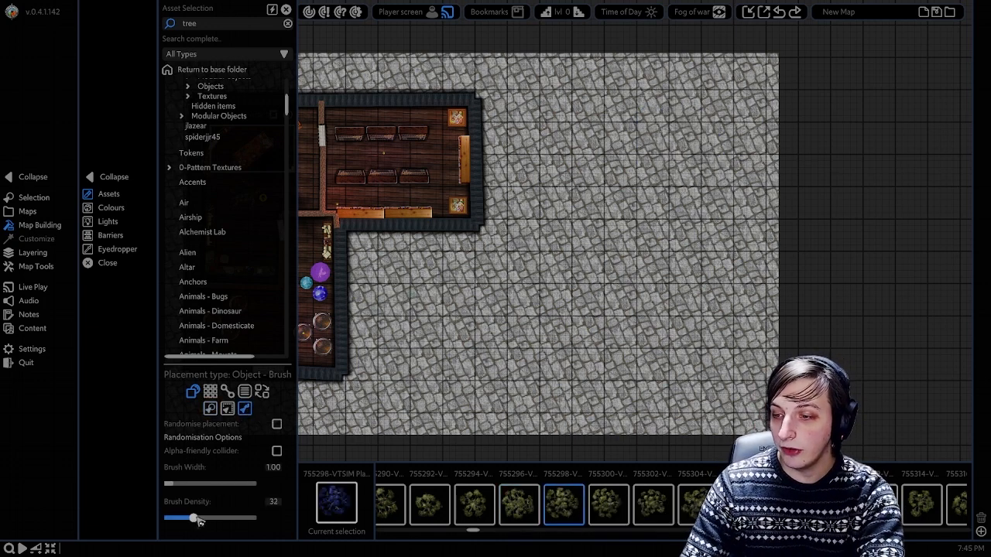
pyautogui.moveTo(438, 290); pyautogui.dragTo(455, 261, button='middle')
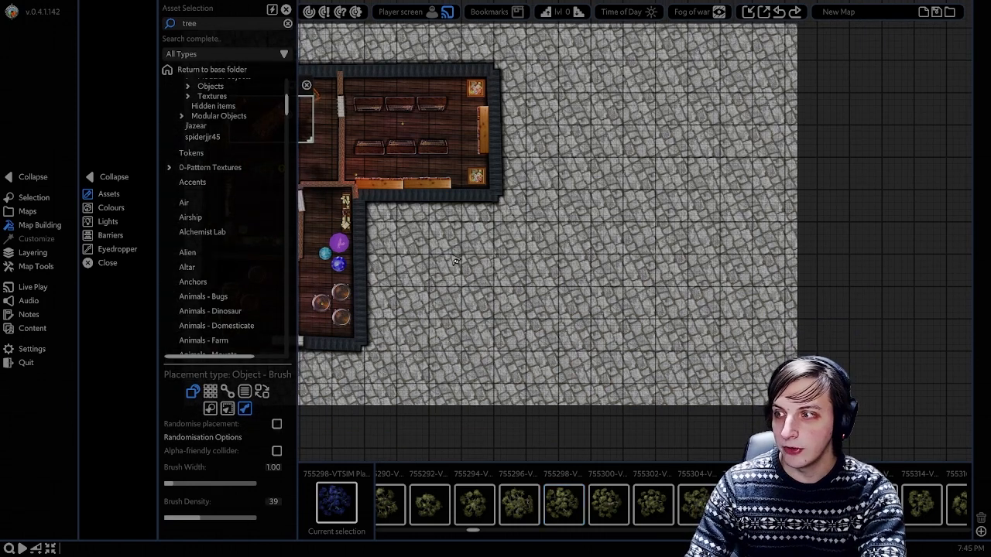
pyautogui.click(422, 271)
pyautogui.click(535, 240)
pyautogui.click(507, 352)
pyautogui.click(554, 116)
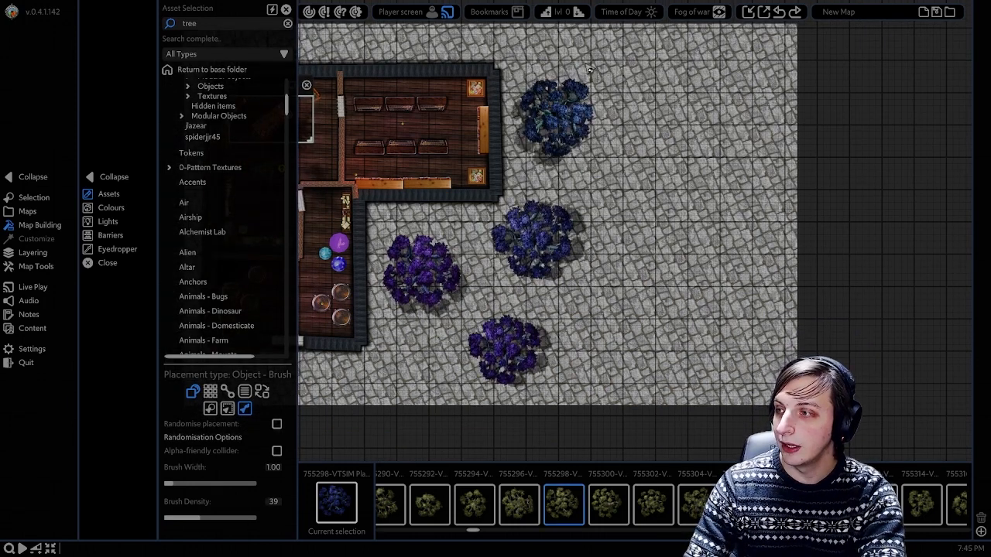
pyautogui.click(656, 97)
pyautogui.click(641, 284)
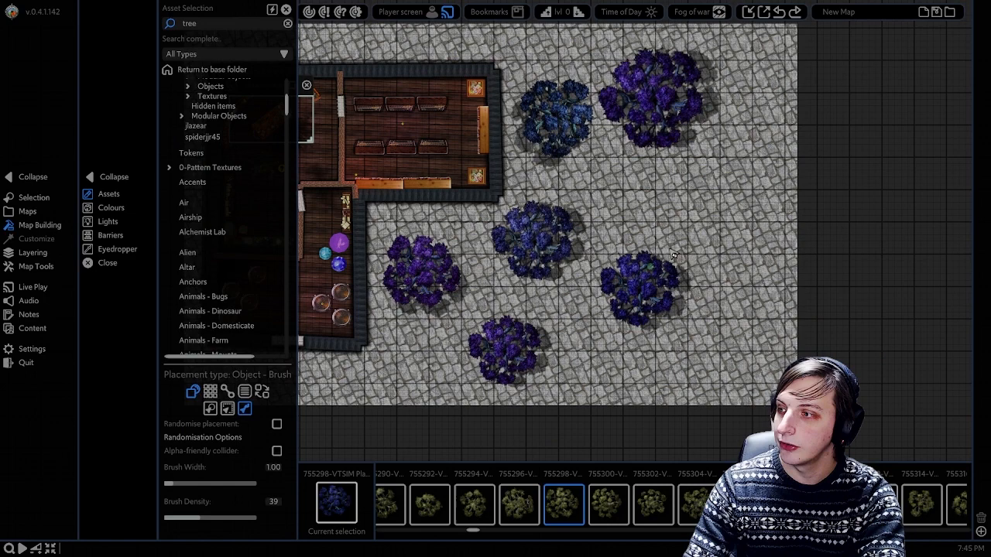
# Step: Add seven more brushed trees along the map's east and south edges, including near the shop's lower wing, then stop placing
pyautogui.click(778, 126)
pyautogui.click(770, 238)
pyautogui.click(718, 151)
pyautogui.click(751, 338)
pyautogui.click(606, 364)
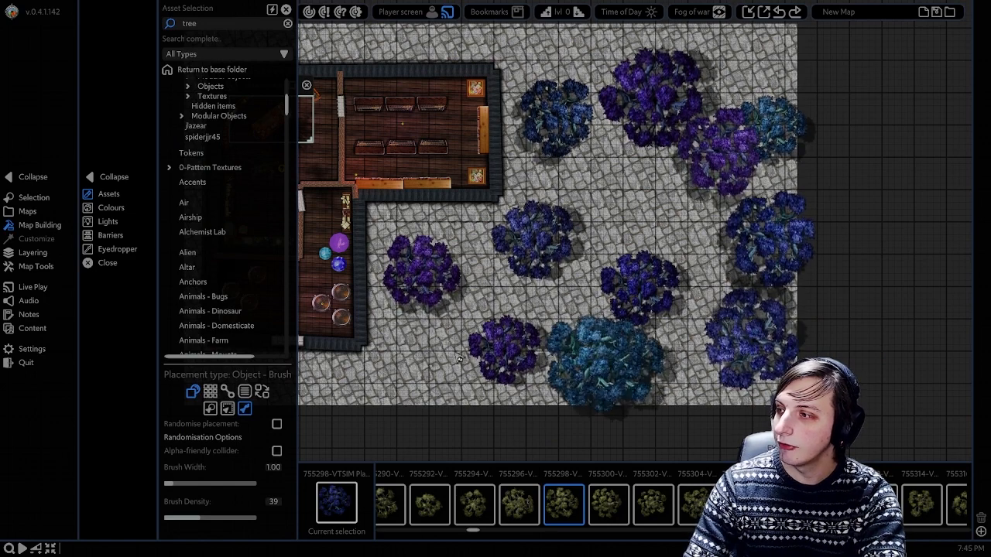
pyautogui.click(439, 347)
pyautogui.click(672, 361)
pyautogui.rightClick(534, 248)
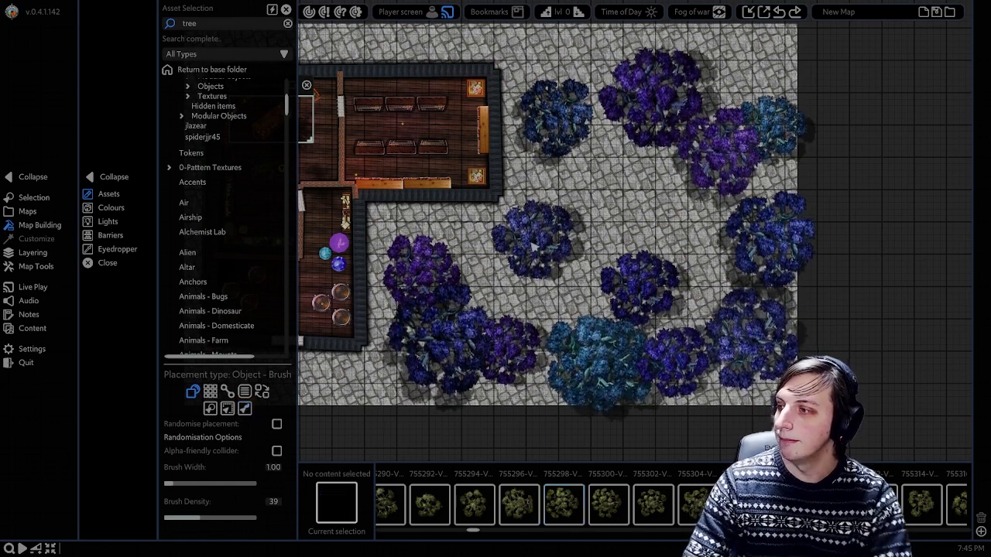
# Step: Group the two blue trees beside the shop's east wall and tighten the purple and teal trees into one northeast cluster
pyautogui.moveTo(534, 248); pyautogui.dragTo(544, 220)
pyautogui.moveTo(582, 95); pyautogui.dragTo(573, 130)
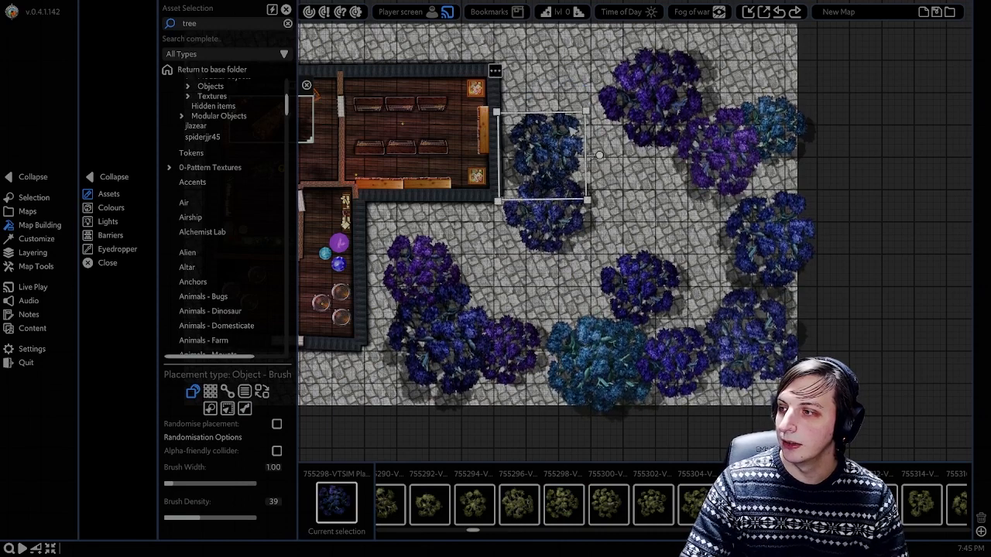
pyautogui.moveTo(659, 104); pyautogui.dragTo(675, 111)
pyautogui.click(777, 126)
pyautogui.click(802, 137)
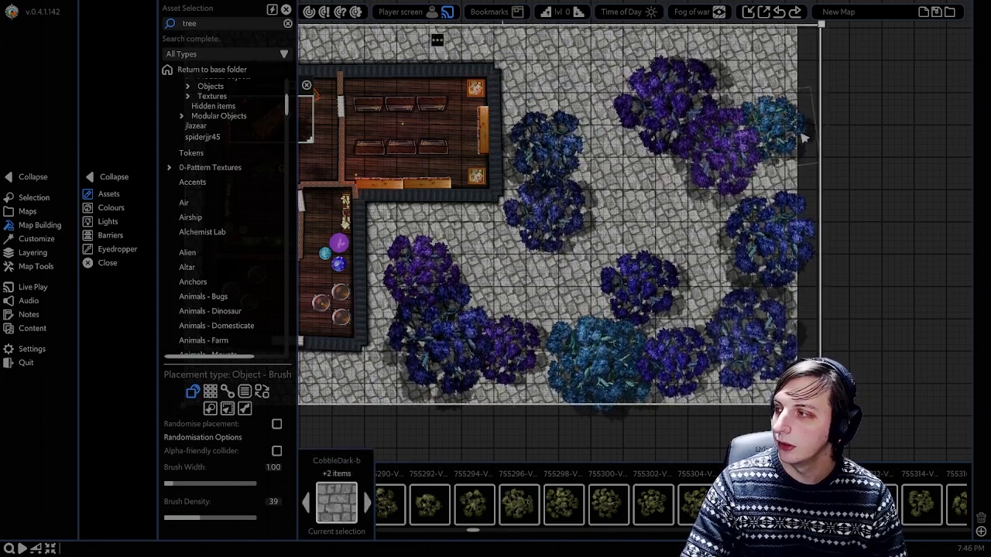
pyautogui.moveTo(802, 137); pyautogui.dragTo(751, 112)
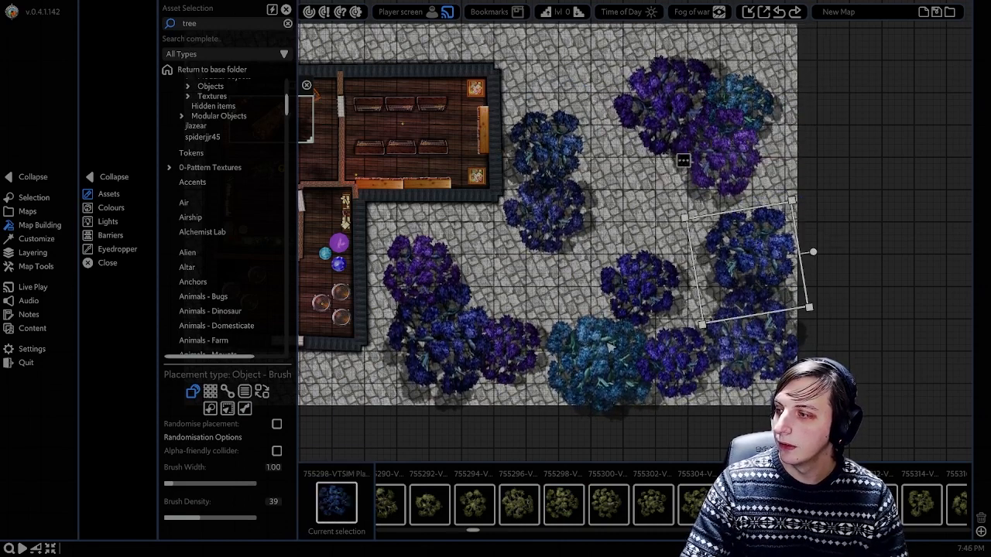
# Step: Move the large teal tree west against the purple one and the central blue tree into the pair beside the shop, then deselect
pyautogui.moveTo(609, 347); pyautogui.dragTo(558, 364)
pyautogui.moveTo(660, 276); pyautogui.dragTo(637, 217)
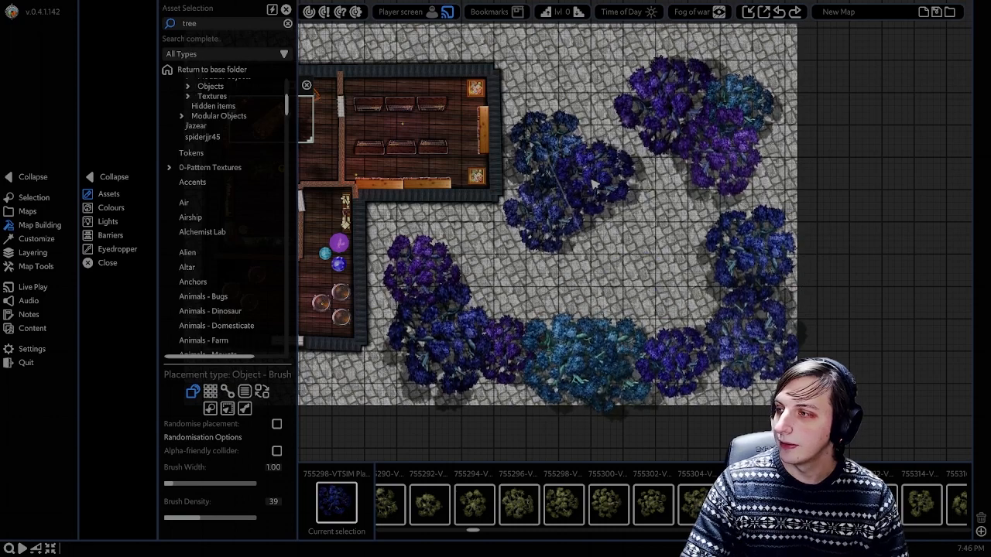
pyautogui.rightClick(866, 225)
pyautogui.moveTo(814, 214); pyautogui.dragTo(866, 247, button='middle')
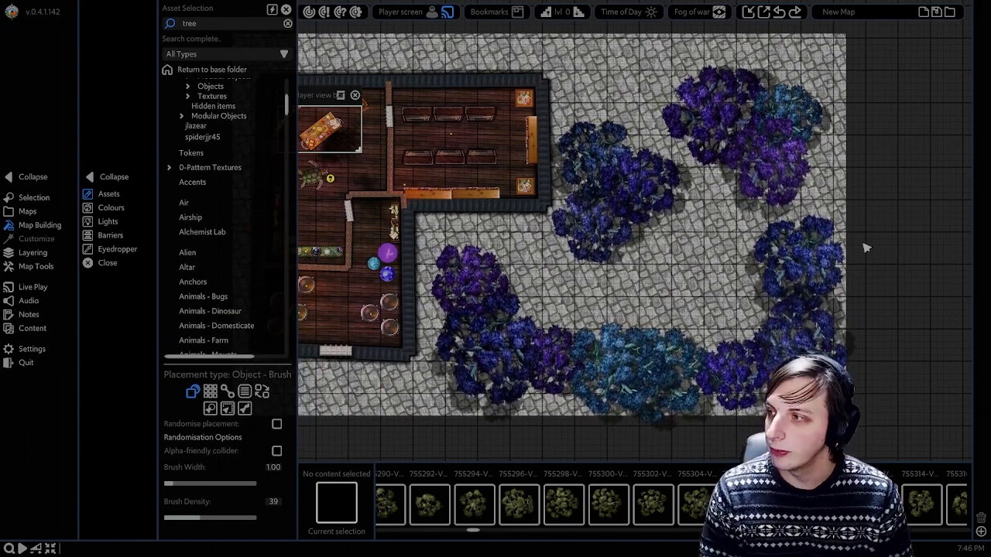
pyautogui.scroll(-2, 867, 248)
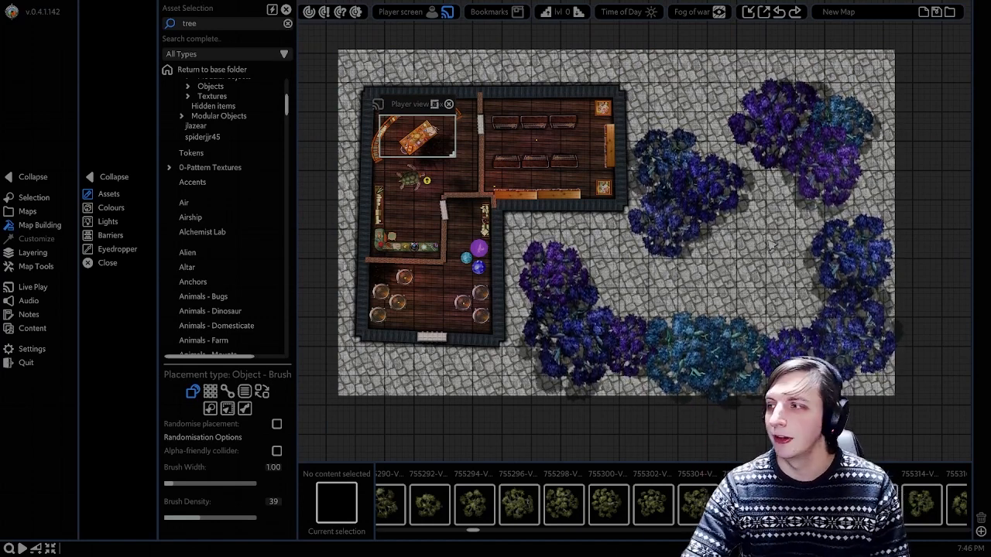
pyautogui.moveTo(720, 321); pyautogui.dragTo(713, 323, button='middle')
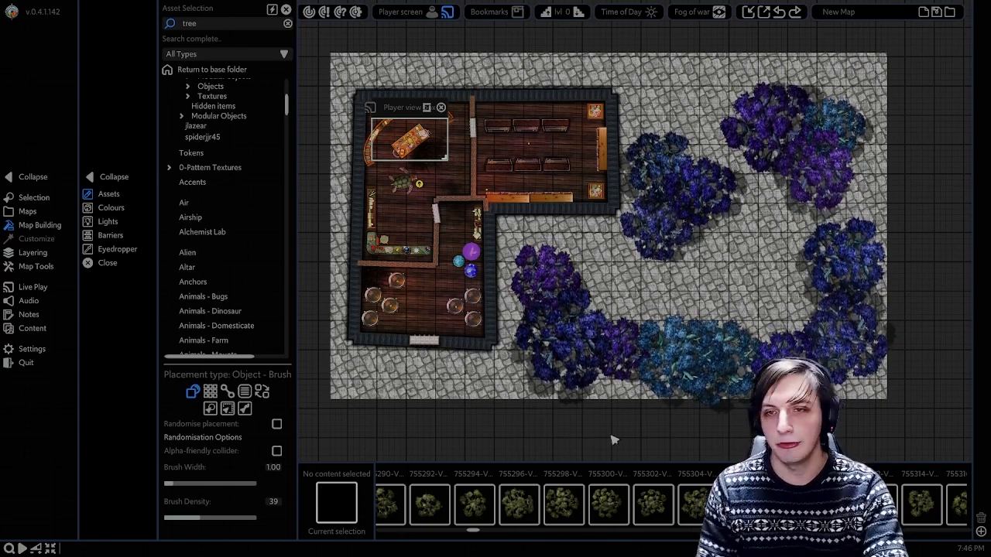
# Step: Place many single copies of tree 755298 in an overlapping cluster on the empty area west of the map
pyautogui.keyDown('shift'); pyautogui.click(574, 513); pyautogui.keyUp('shift')
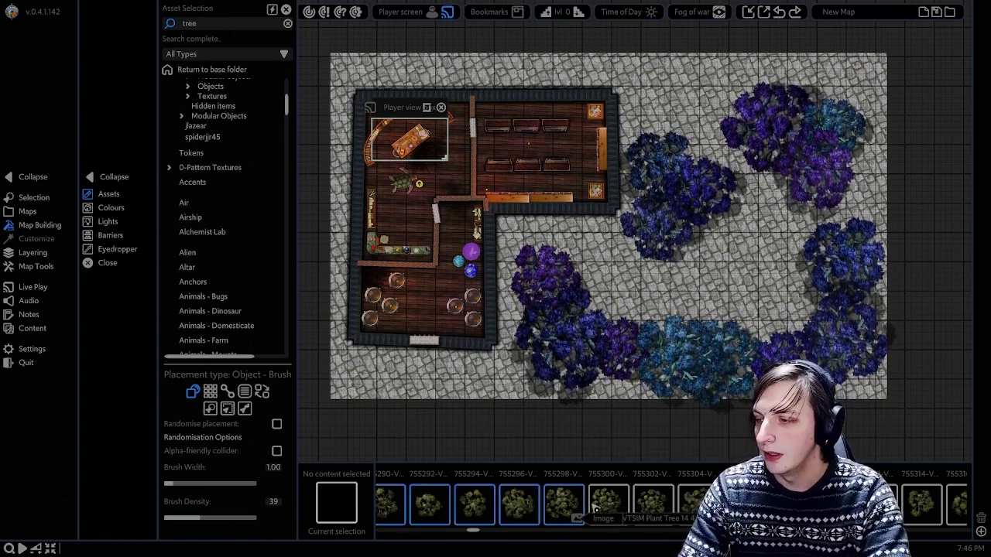
pyautogui.click(572, 511)
pyautogui.moveTo(378, 270); pyautogui.dragTo(648, 254, button='middle')
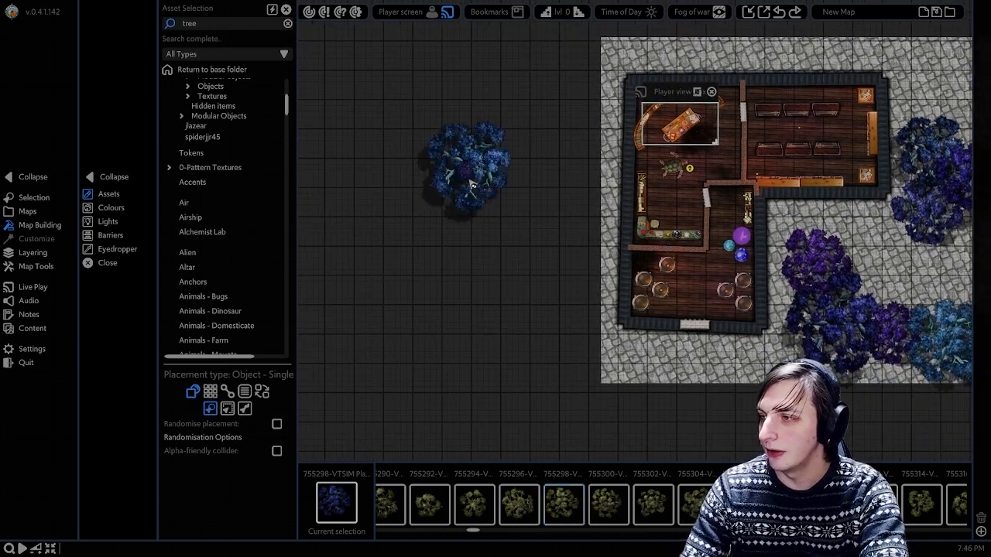
pyautogui.click(490, 213)
pyautogui.click(439, 245)
pyautogui.click(415, 164)
pyautogui.click(487, 236)
pyautogui.click(504, 310)
pyautogui.click(439, 316)
pyautogui.click(370, 245)
pyautogui.click(349, 206)
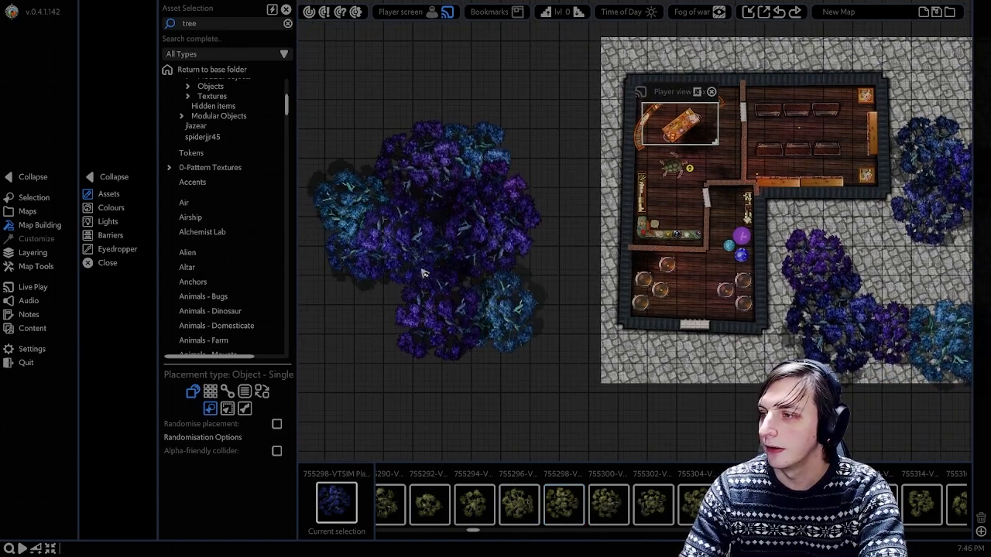
pyautogui.click(430, 261)
pyautogui.click(364, 114)
pyautogui.click(417, 76)
pyautogui.click(347, 208)
pyautogui.click(501, 159)
pyautogui.click(561, 66)
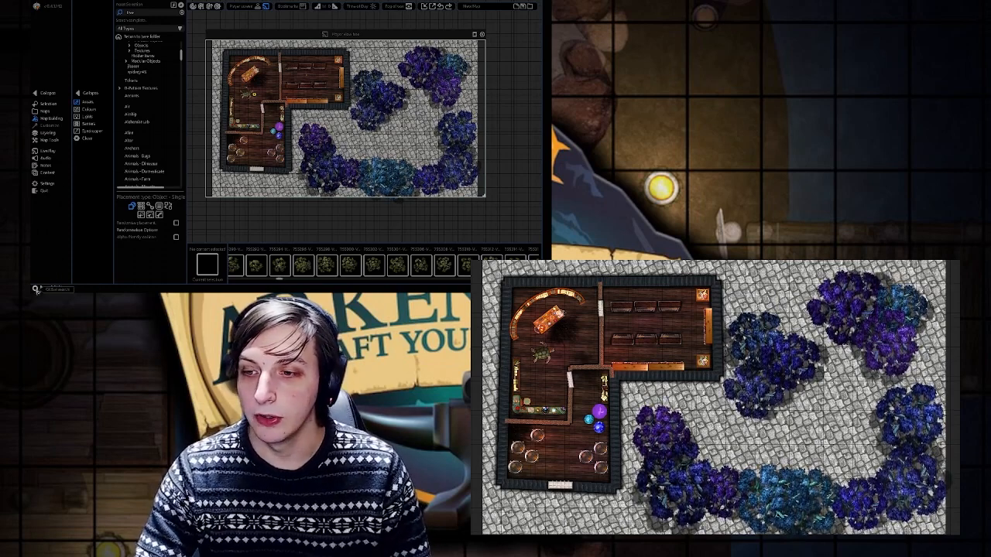
# Step: Open the global search and search for content of type Ambience Preset with the name "city"
pyautogui.click(37, 288)
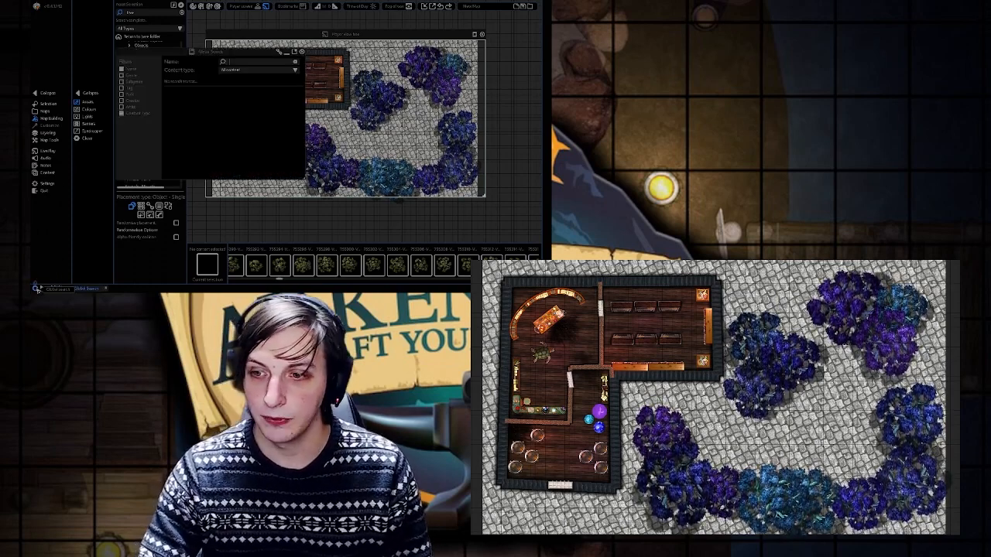
pyautogui.moveTo(248, 53); pyautogui.dragTo(248, 48)
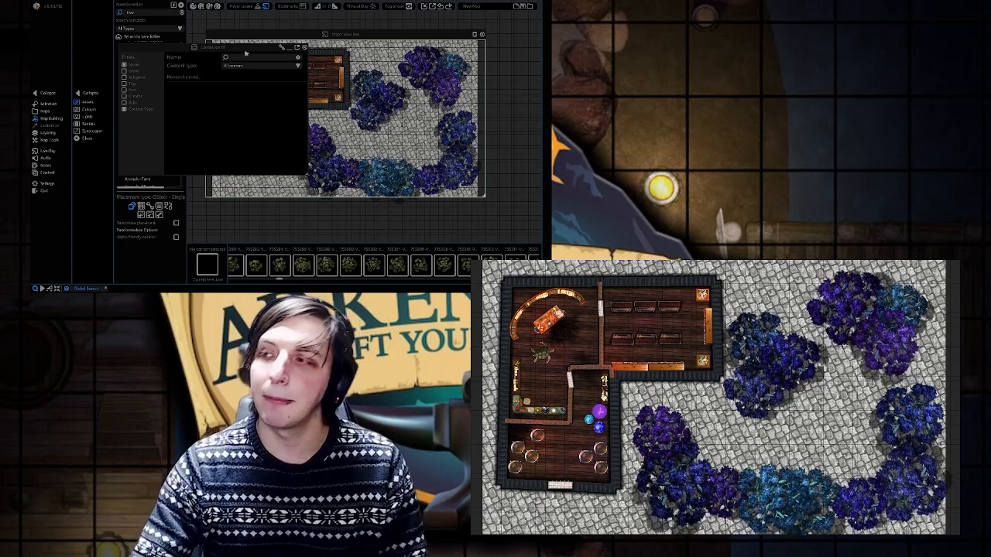
pyautogui.moveTo(245, 51); pyautogui.dragTo(233, 49)
pyautogui.click(234, 55)
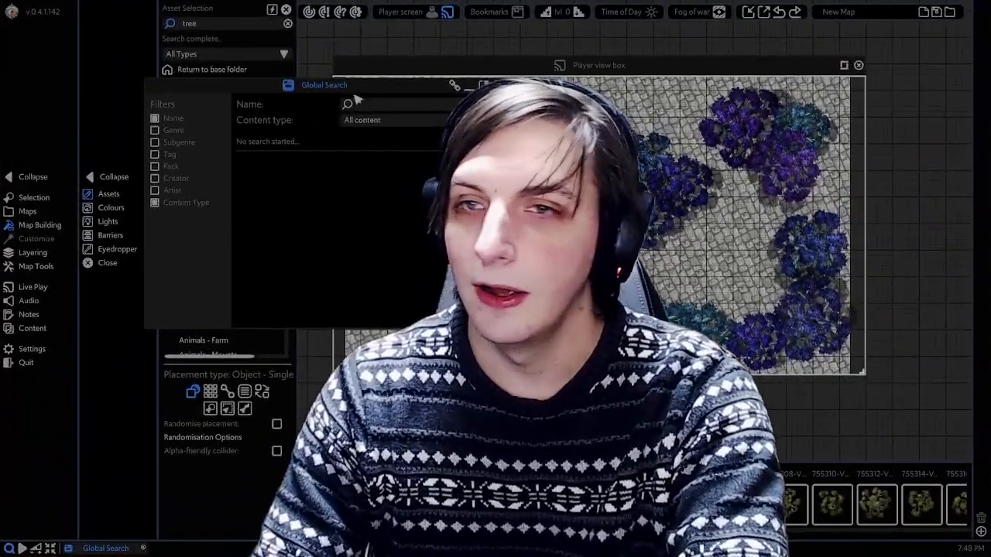
pyautogui.moveTo(342, 87); pyautogui.dragTo(266, 91)
pyautogui.click(307, 128)
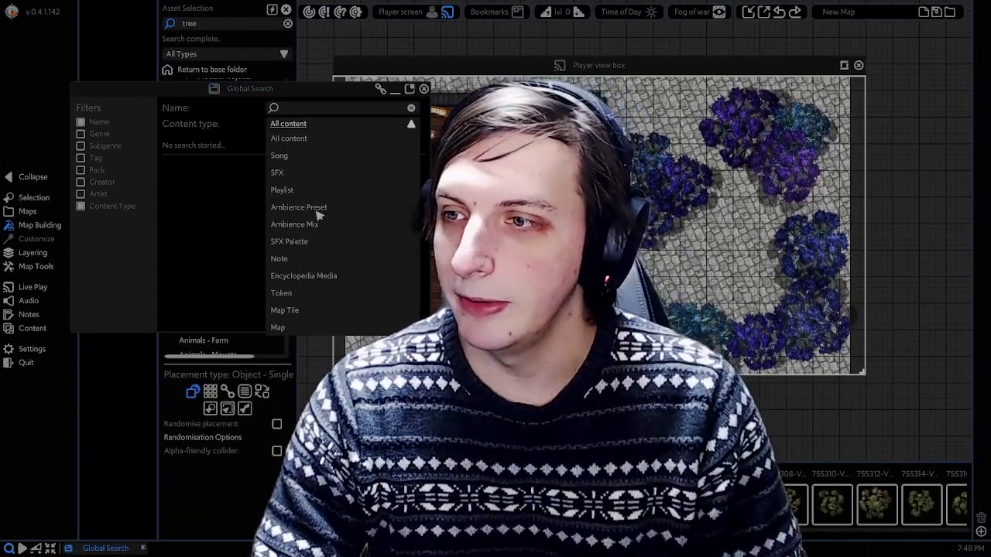
pyautogui.click(313, 208)
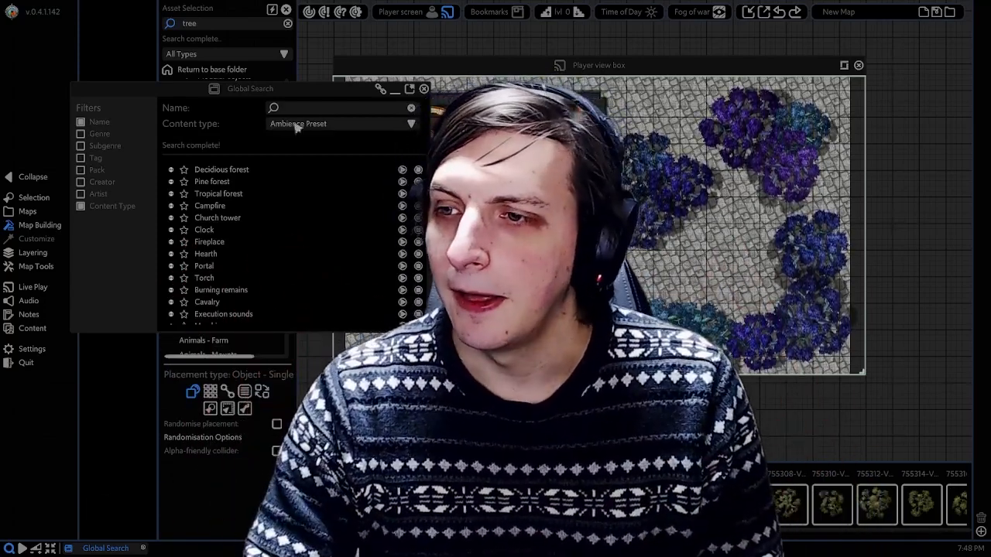
pyautogui.click(325, 109)
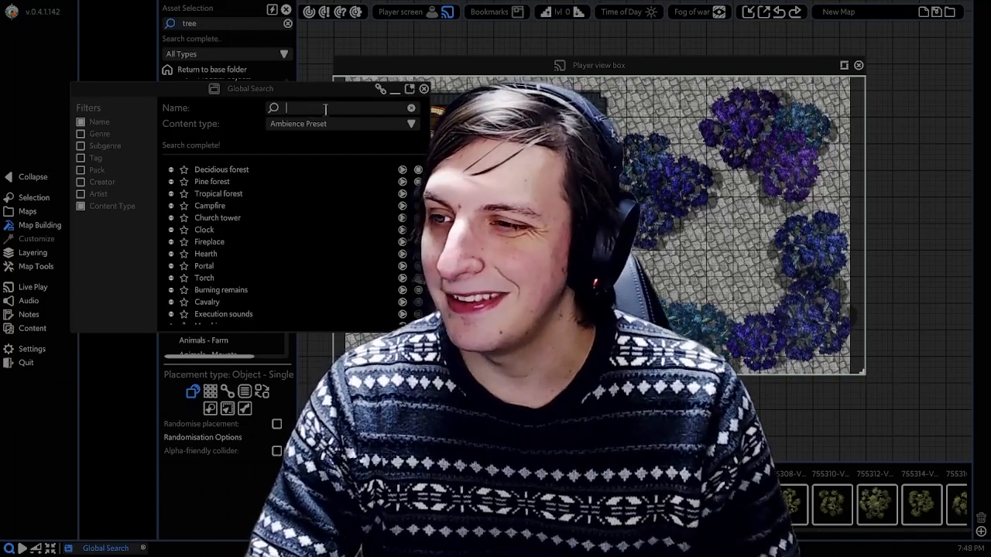
pyautogui.write('city')
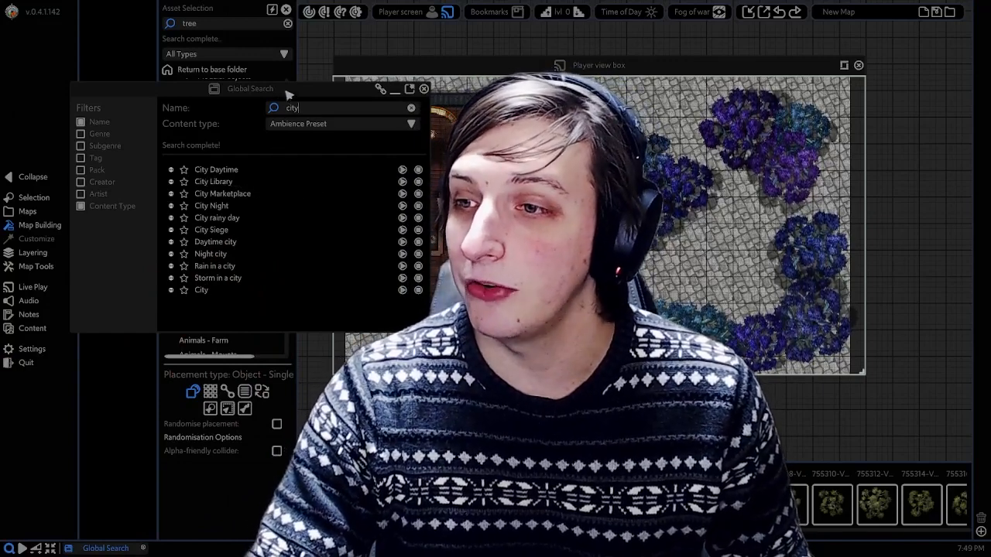
# Step: Pick the City Library ambience preset, close the search, and place it on the cobblestones in the shop's outer corner
pyautogui.moveTo(240, 160); pyautogui.dragTo(190, 153)
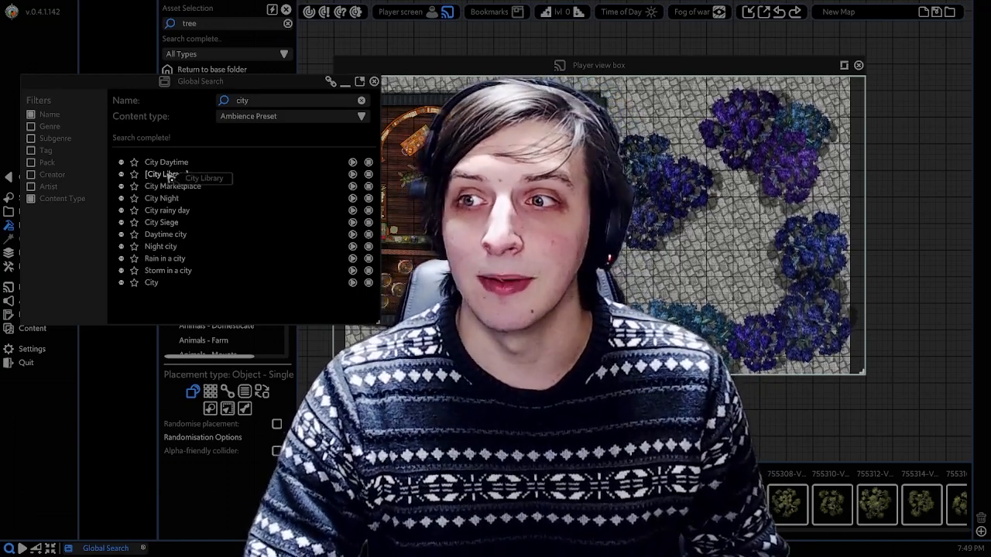
pyautogui.click(169, 175)
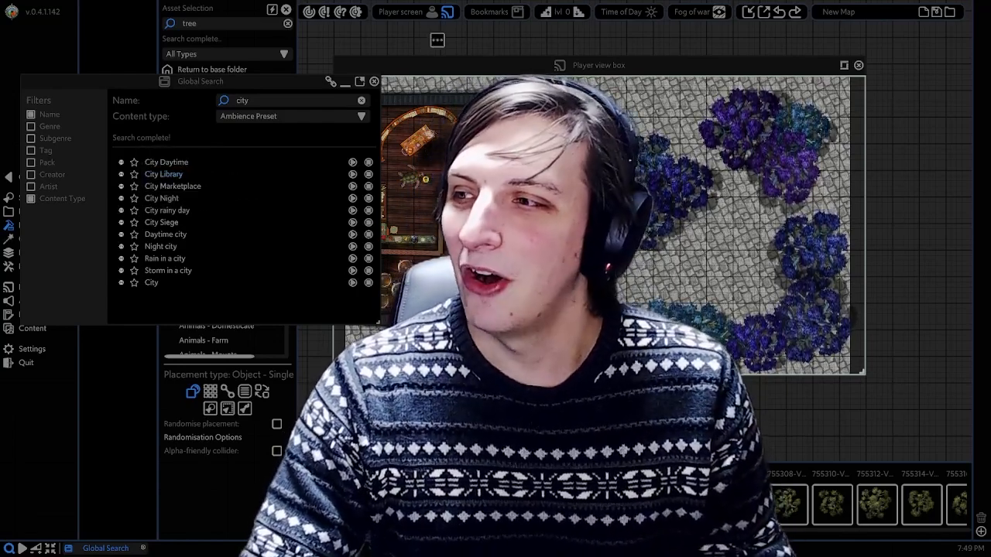
pyautogui.click(374, 81)
pyautogui.scroll(2, 569, 215)
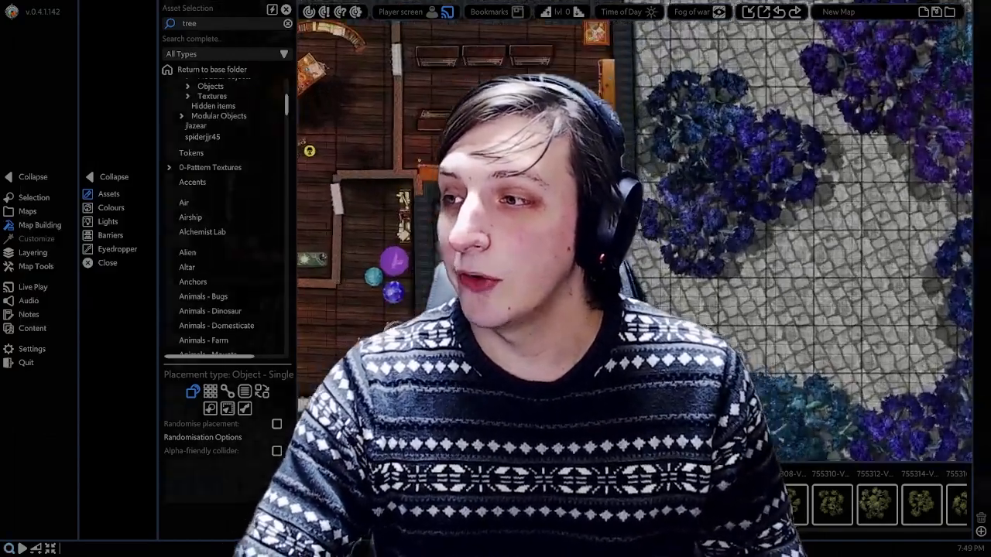
pyautogui.scroll(1, 569, 215)
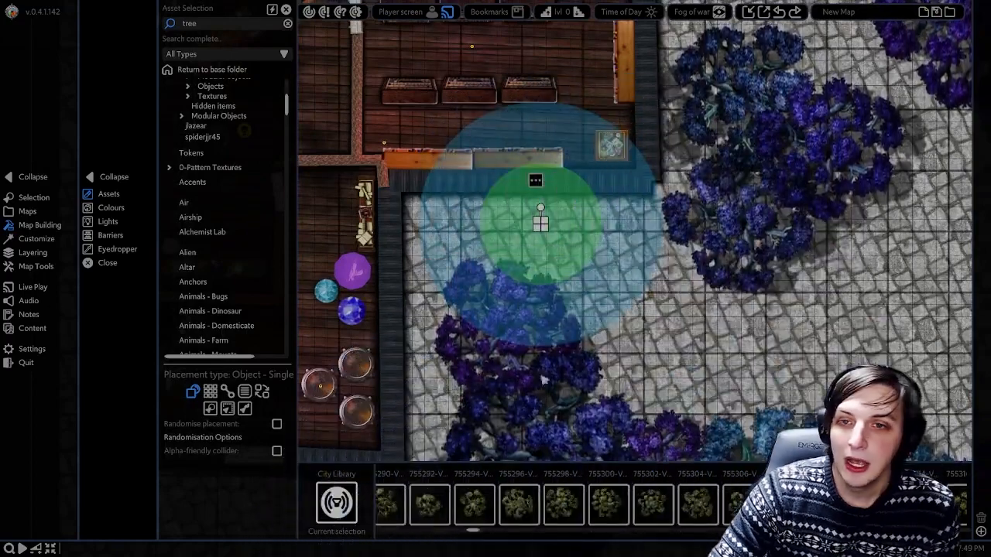
pyautogui.click(555, 245)
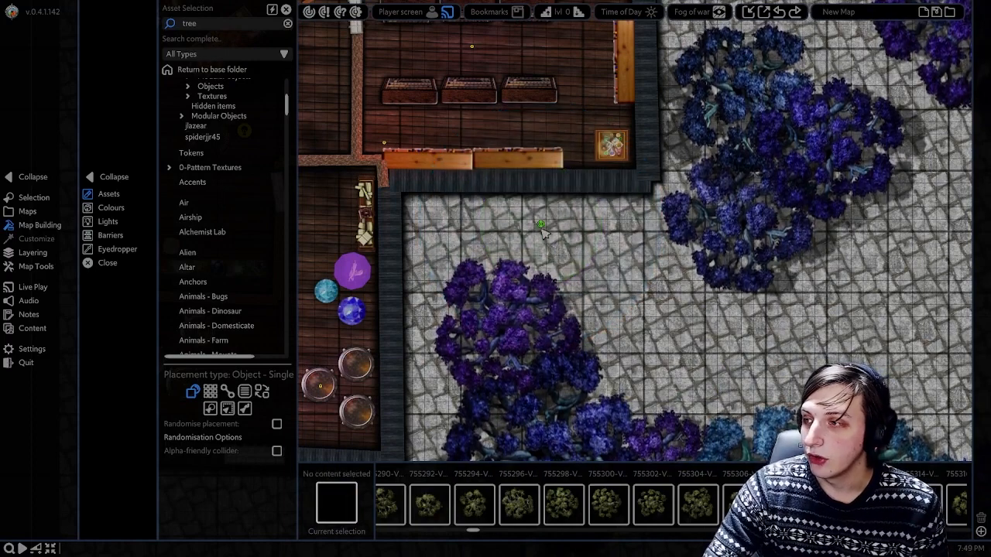
# Step: Enlarge the City Library sound emitter's icon and shift the emitter slightly towards the purple and blue trees
pyautogui.click(542, 226)
pyautogui.moveTo(542, 226); pyautogui.dragTo(599, 269)
pyautogui.rightClick(599, 269)
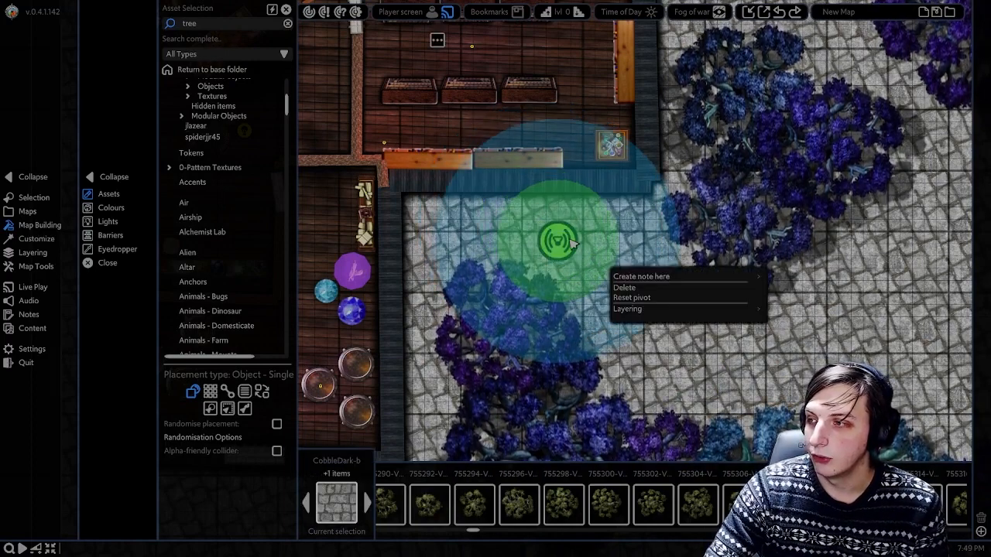
pyautogui.click(588, 264)
pyautogui.click(557, 240)
pyautogui.moveTo(557, 240)
pyautogui.mouseDown()
pyautogui.moveTo(534, 269)
pyautogui.moveTo(552, 259)
pyautogui.mouseUp()
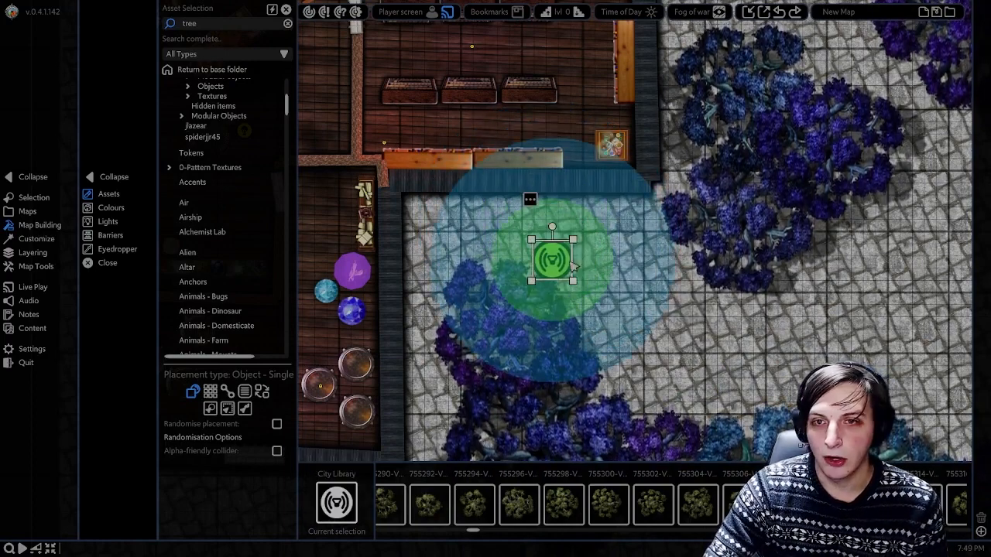
# Step: Select the City Library sound emitter and move it inside the shop, onto the wall between the two upper rooms
pyautogui.click(588, 267)
pyautogui.click(551, 258)
pyautogui.moveTo(676, 344); pyautogui.dragTo(740, 305, button='middle')
pyautogui.scroll(-2, 692, 332)
pyautogui.click(647, 246)
pyautogui.click(645, 244)
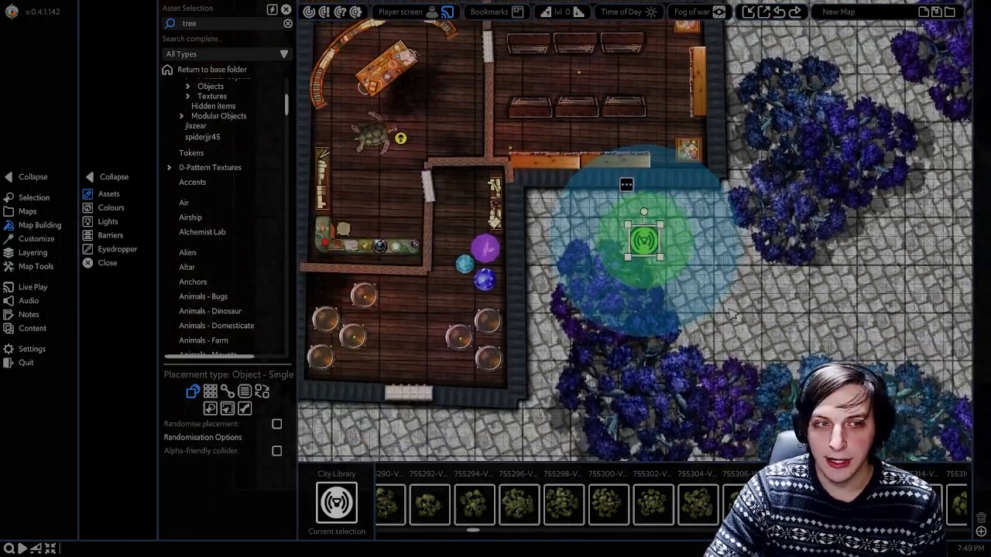
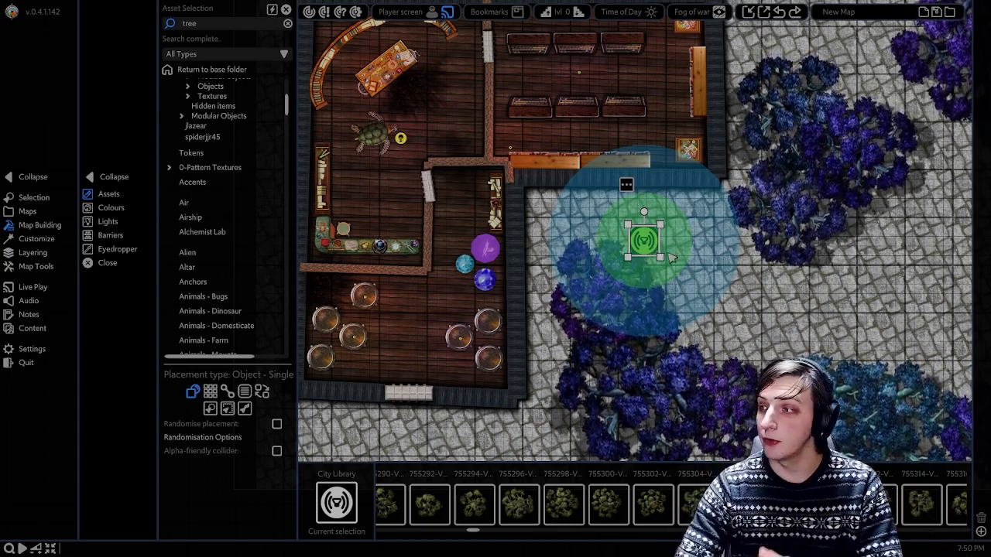
pyautogui.moveTo(647, 250); pyautogui.dragTo(492, 156)
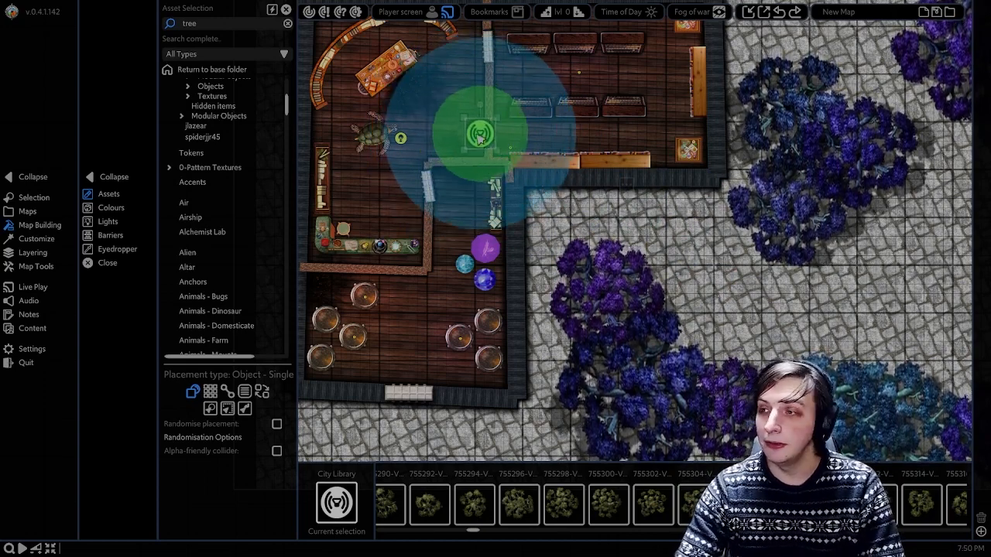
# Step: Open the content link options of the City Library sound emitter and set its inner radius to 23.20
pyautogui.click(480, 138)
pyautogui.moveTo(582, 187); pyautogui.dragTo(631, 219, button='middle')
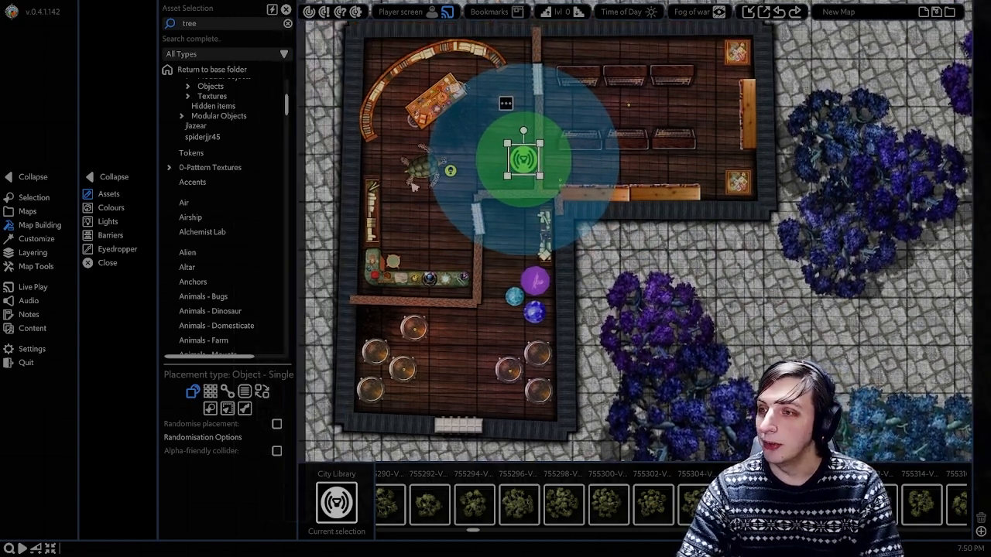
pyautogui.moveTo(551, 226); pyautogui.dragTo(568, 230, button='middle')
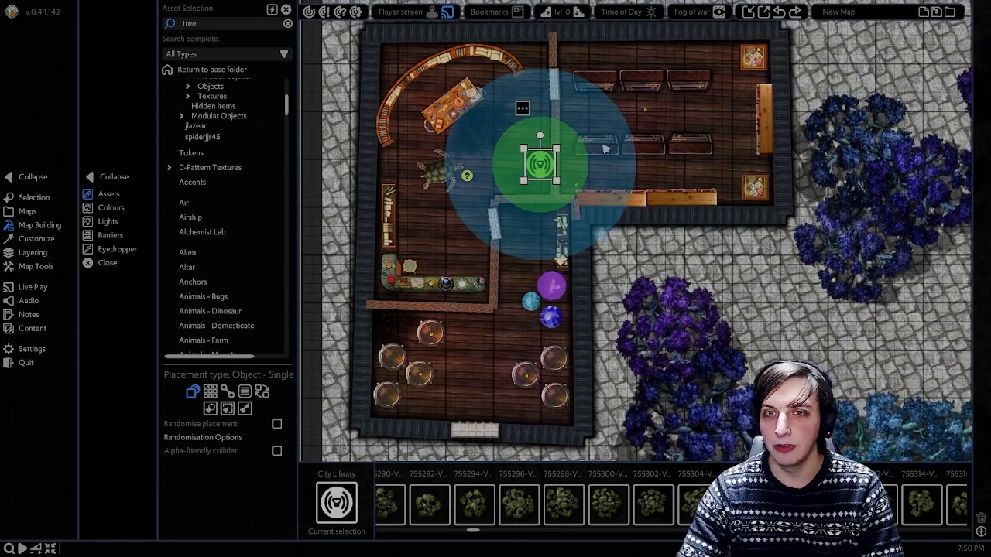
pyautogui.click(41, 242)
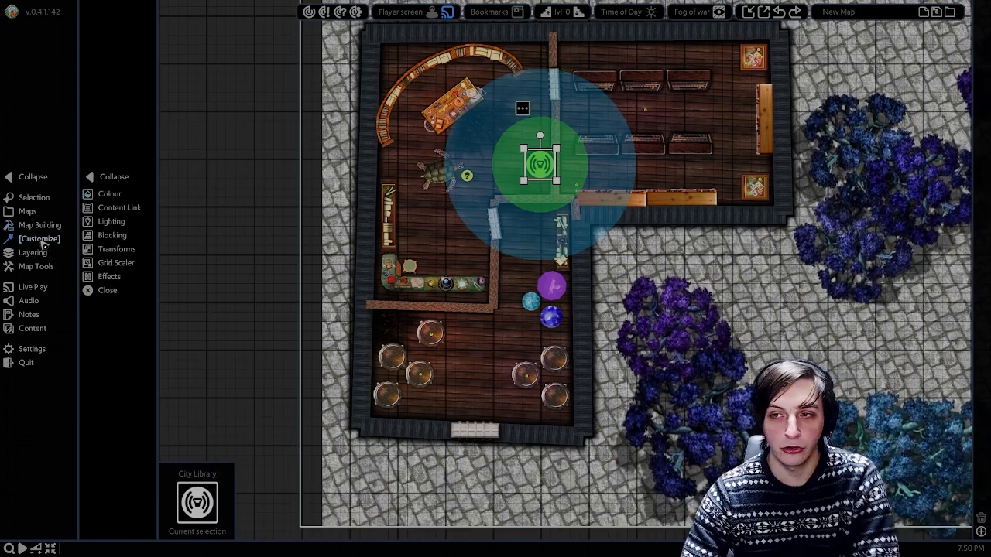
pyautogui.click(116, 209)
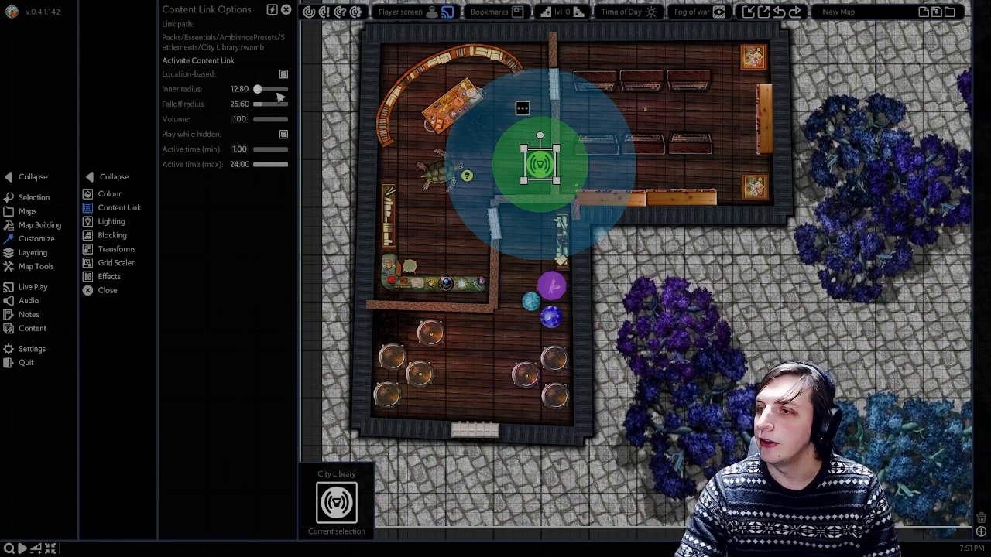
pyautogui.scroll(-1, 449, 147)
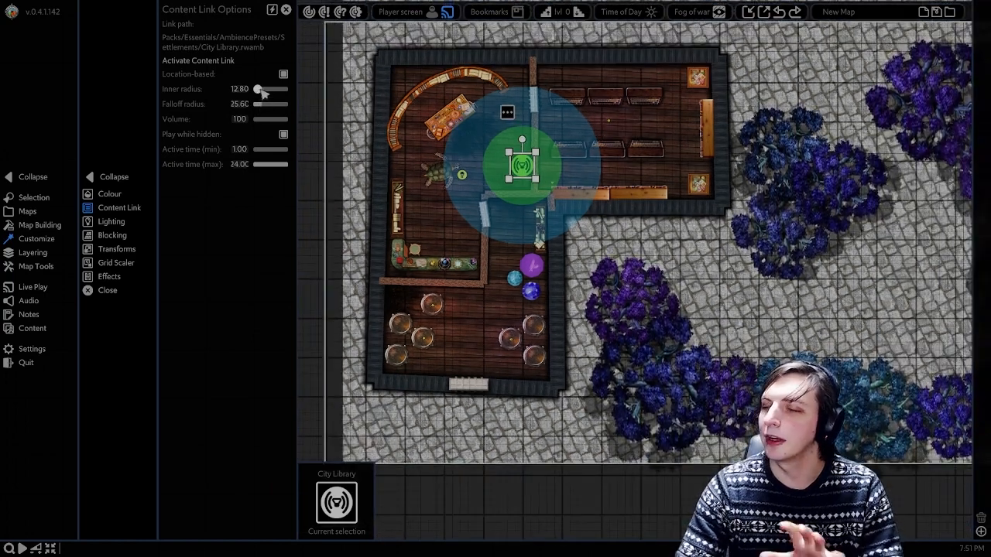
pyautogui.moveTo(261, 90); pyautogui.dragTo(264, 91)
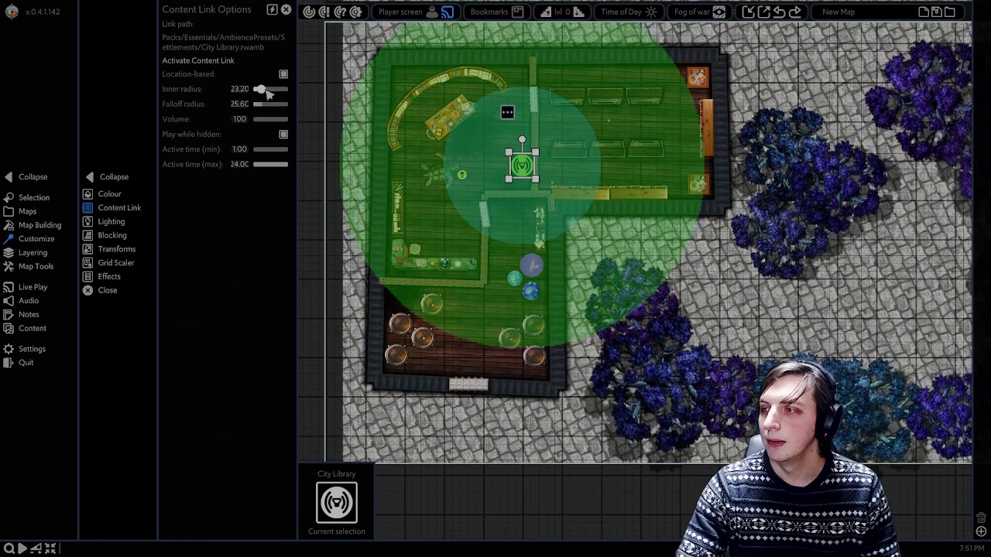
# Step: Move the sound emitter slightly down to the wall junction and set its falloff radius to 39.71
pyautogui.moveTo(516, 161); pyautogui.dragTo(521, 192)
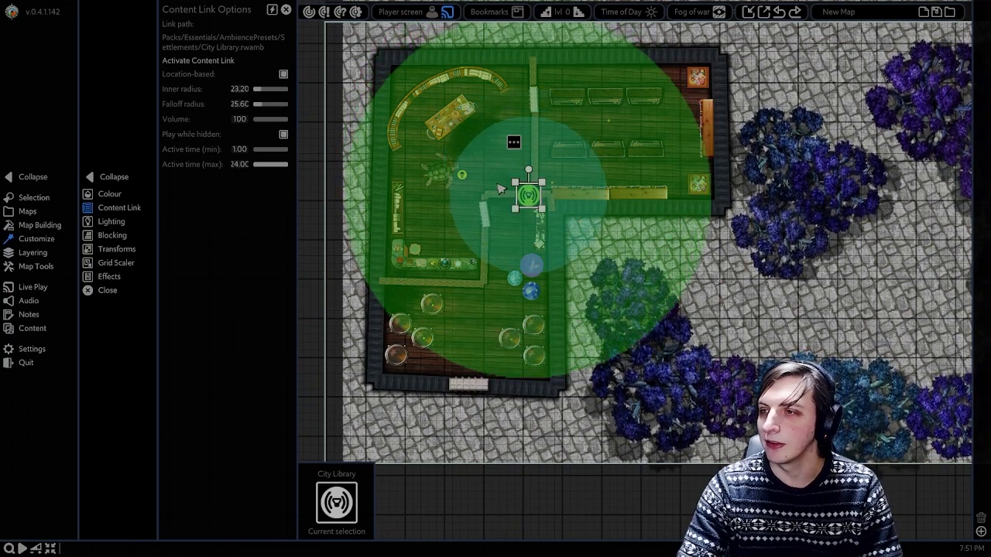
pyautogui.moveTo(261, 103); pyautogui.dragTo(268, 105)
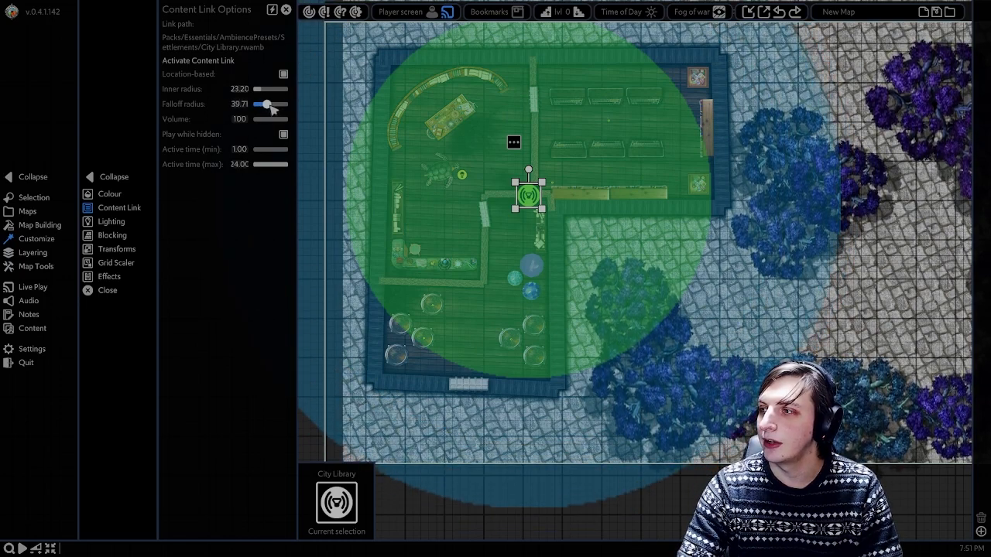
pyautogui.click(612, 179)
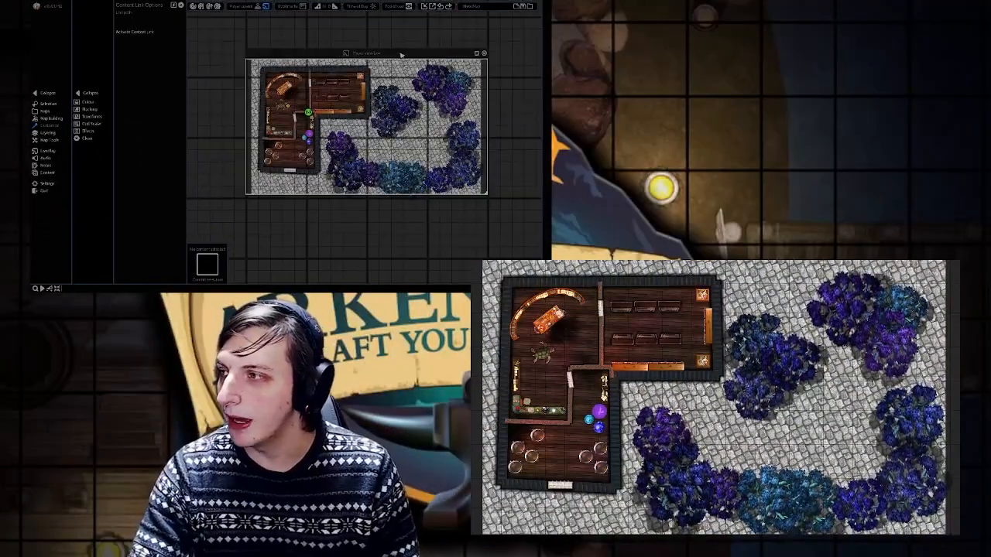
# Step: Move the player view box so it covers the tree side of the map and the empty area beyond
pyautogui.moveTo(413, 54); pyautogui.dragTo(494, 35)
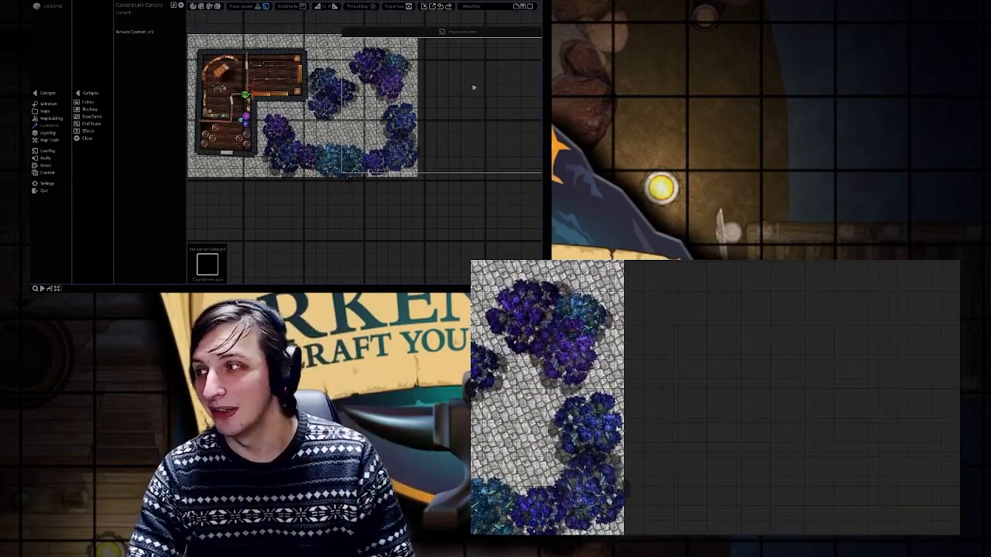
pyautogui.moveTo(465, 86); pyautogui.dragTo(476, 89, button='middle')
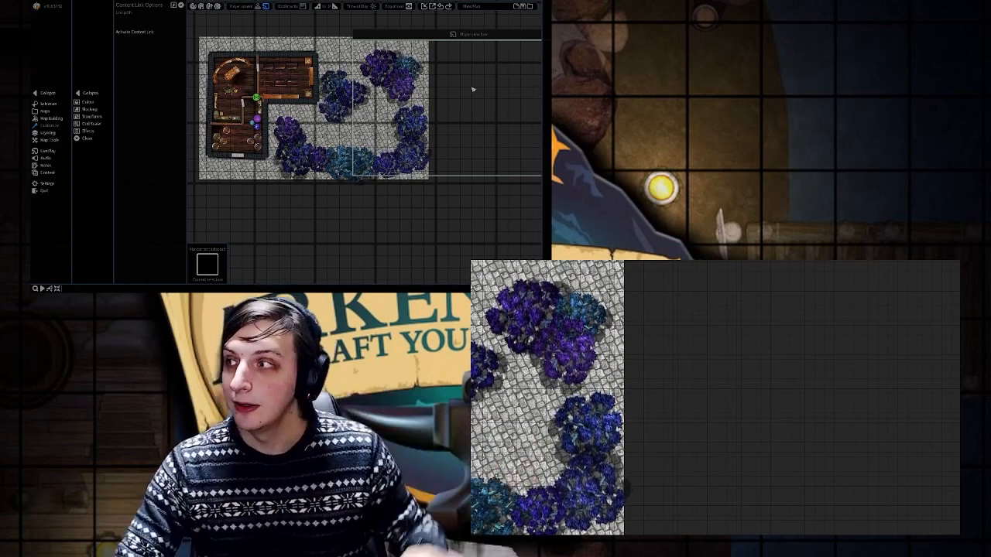
pyautogui.moveTo(236, 141); pyautogui.dragTo(260, 144, button='middle')
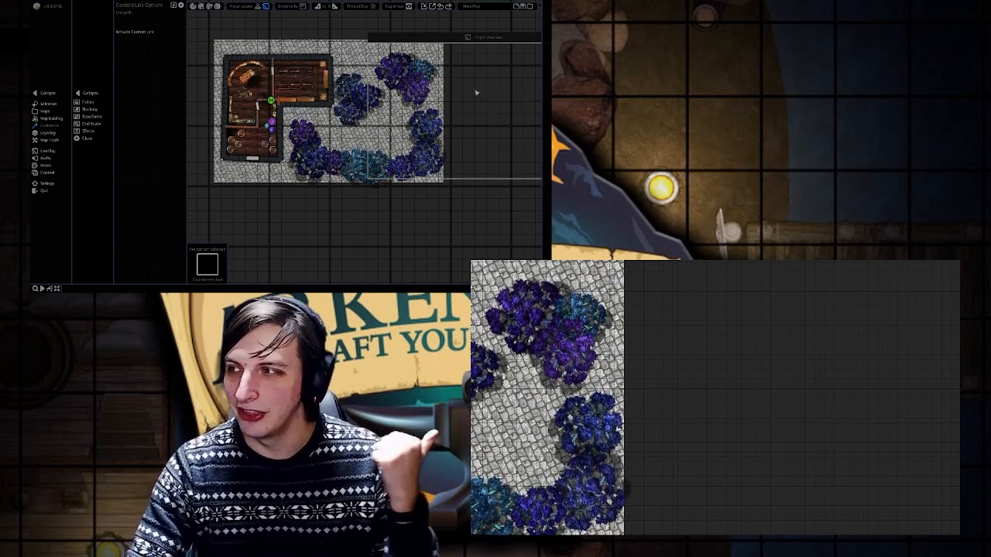
pyautogui.moveTo(481, 89); pyautogui.dragTo(473, 86, button='middle')
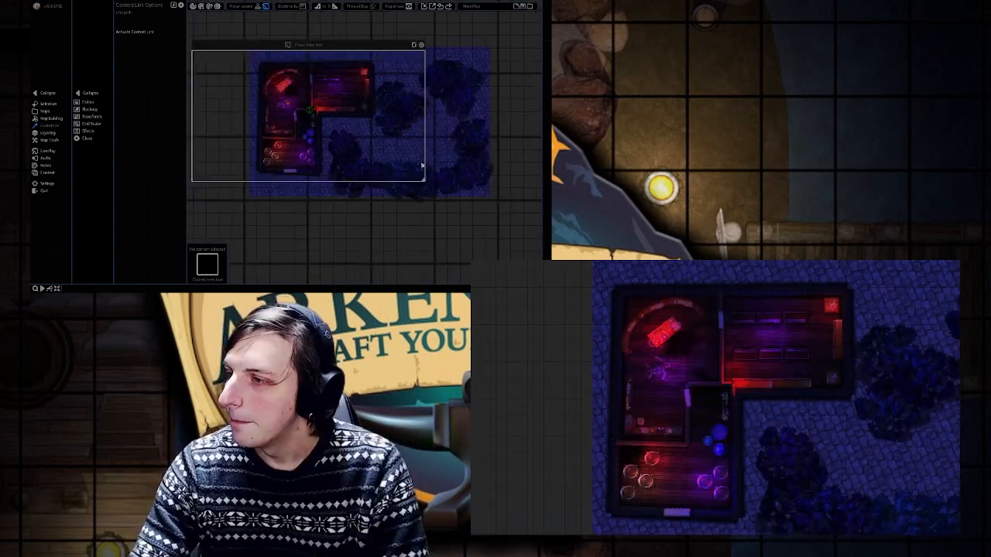
# Step: Enlarge the player view box and position it so the whole map and a surrounding margin are covered
pyautogui.moveTo(380, 103); pyautogui.dragTo(345, 95, button='middle')
pyautogui.scroll(-1, 345, 91)
pyautogui.moveTo(343, 49); pyautogui.dragTo(394, 62)
pyautogui.moveTo(438, 172); pyautogui.dragTo(468, 197)
pyautogui.moveTo(366, 69); pyautogui.dragTo(374, 71, button='middle')
pyautogui.rightClick(382, 79)
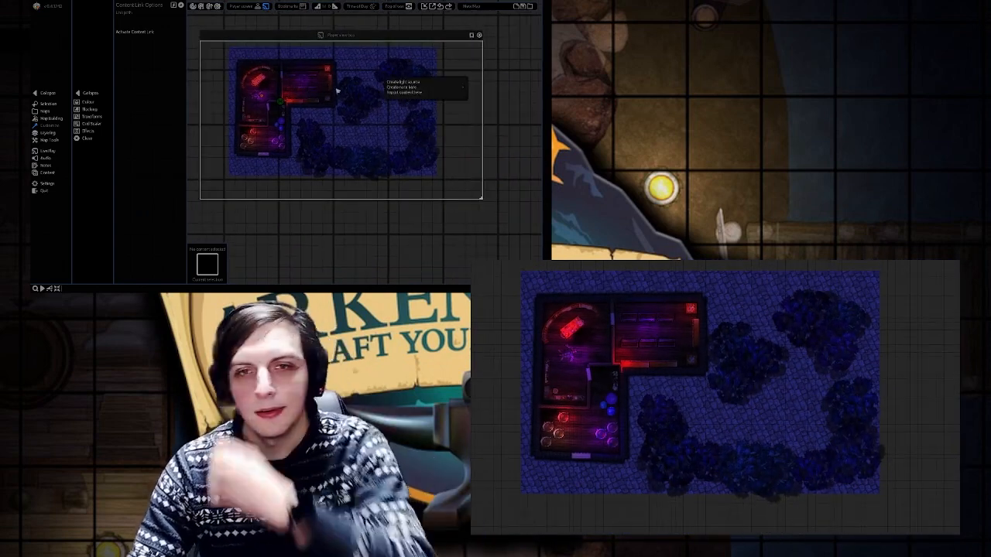
# Step: Shrink the player view box and align it with the edges of the map
pyautogui.moveTo(340, 113); pyautogui.dragTo(360, 128, button='middle')
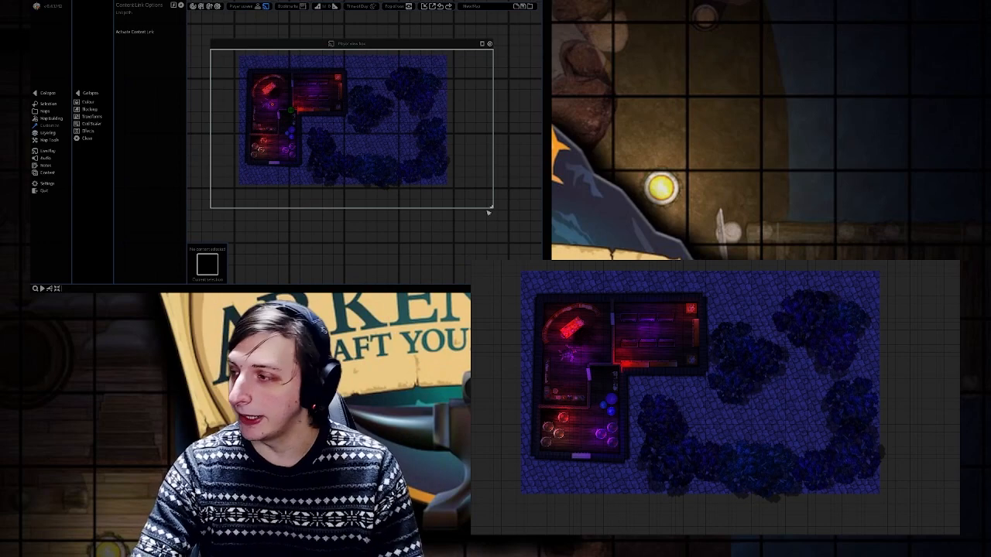
pyautogui.moveTo(491, 206); pyautogui.dragTo(455, 186)
pyautogui.moveTo(394, 71)
pyautogui.mouseDown()
pyautogui.moveTo(372, 66)
pyautogui.moveTo(384, 60)
pyautogui.mouseUp()
pyautogui.moveTo(394, 129); pyautogui.dragTo(416, 147, button='middle')
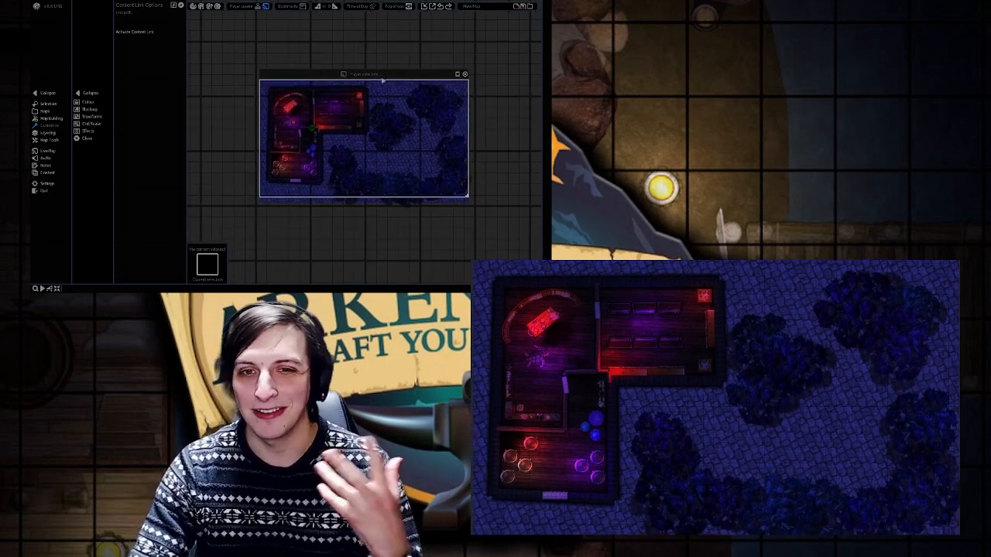
pyautogui.moveTo(389, 75); pyautogui.dragTo(389, 79)
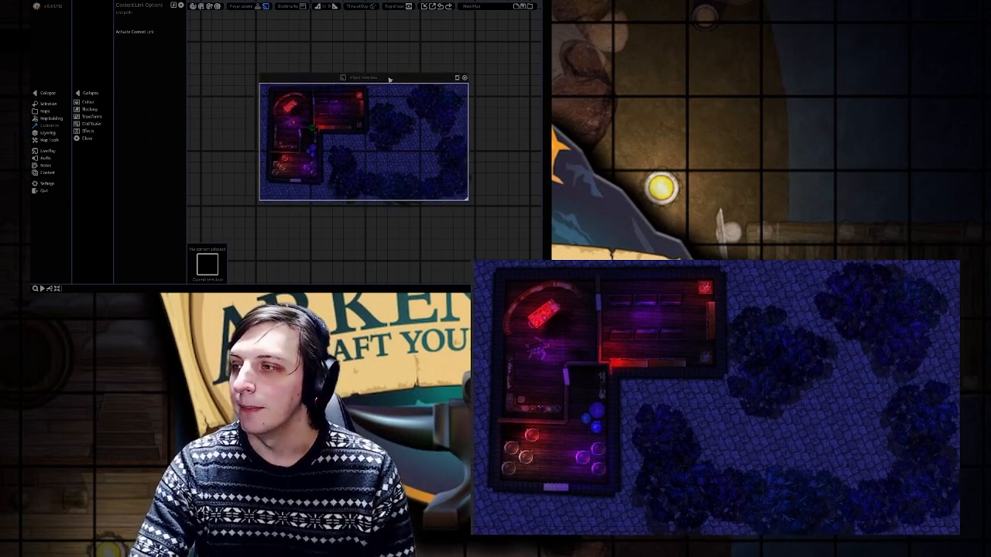
# Step: Reduce the player view box and position it over the shop's two upper rooms
pyautogui.scroll(3, 334, 154)
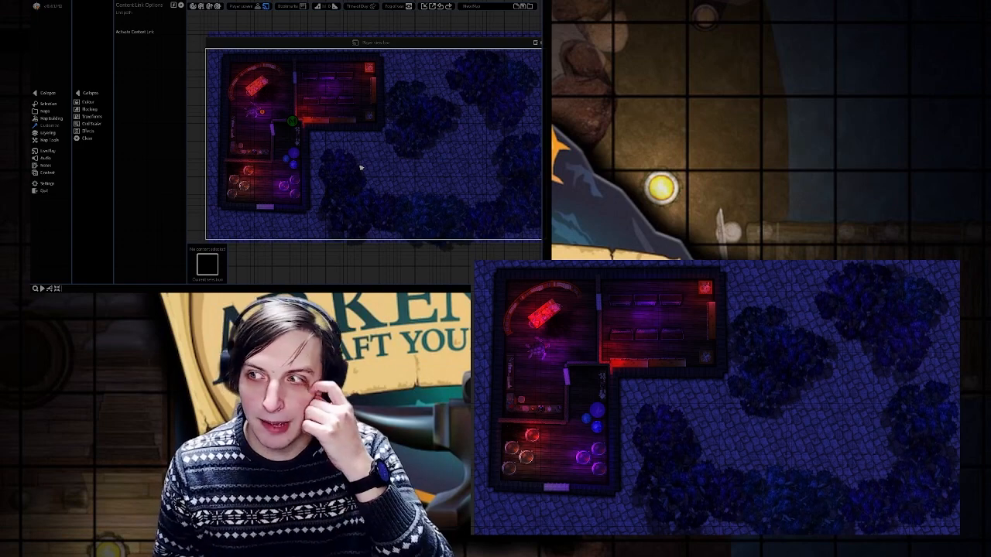
pyautogui.scroll(1, 286, 139)
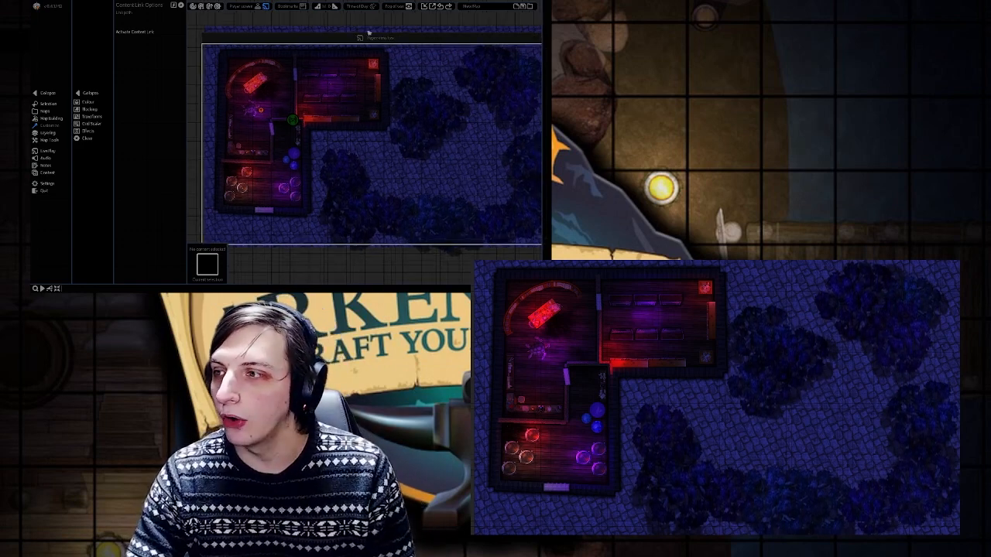
pyautogui.moveTo(368, 33); pyautogui.dragTo(288, 14)
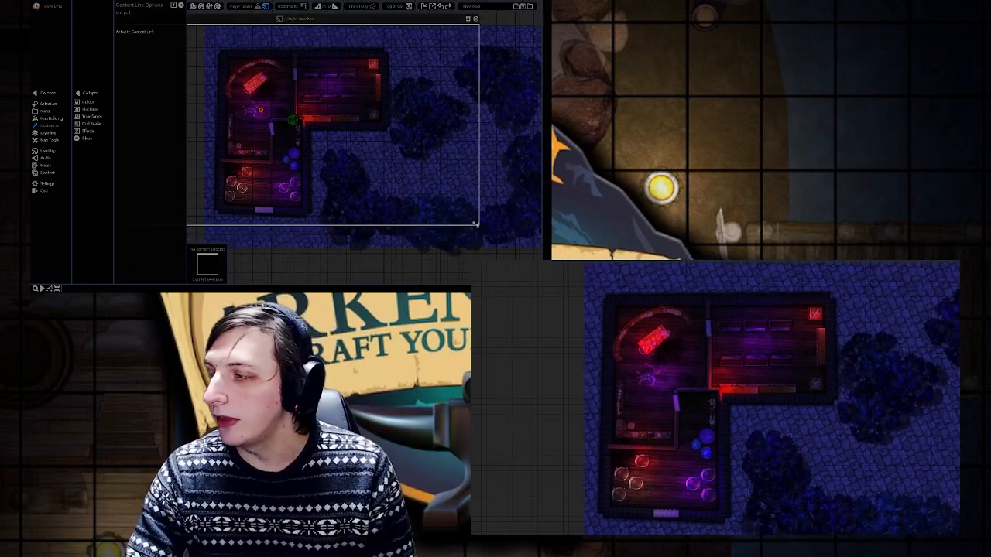
pyautogui.moveTo(477, 225); pyautogui.dragTo(400, 182)
pyautogui.moveTo(280, 62); pyautogui.dragTo(274, 45)
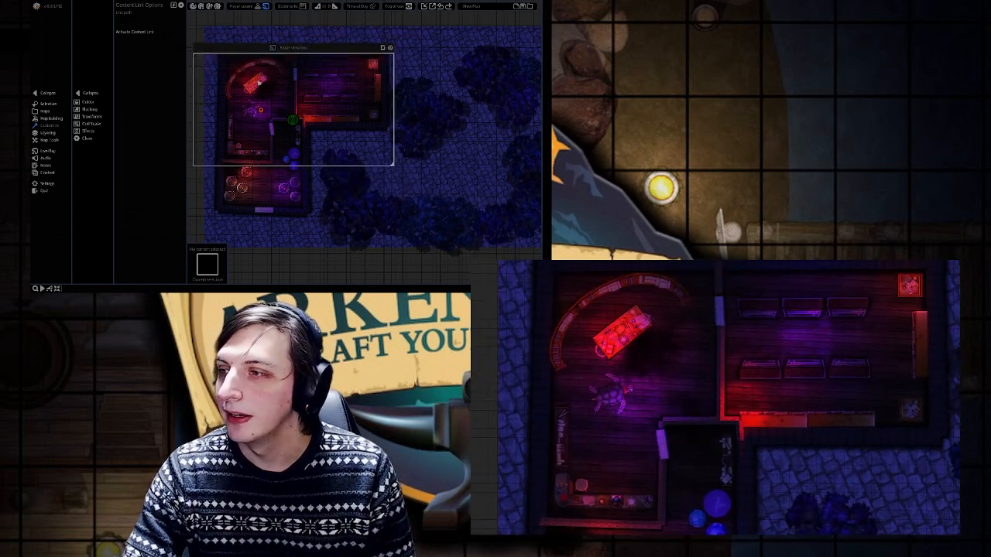
# Step: Move the far-wall bookcase beside the dividing wall of the bench room and place the small creature near the benches
pyautogui.click(257, 82)
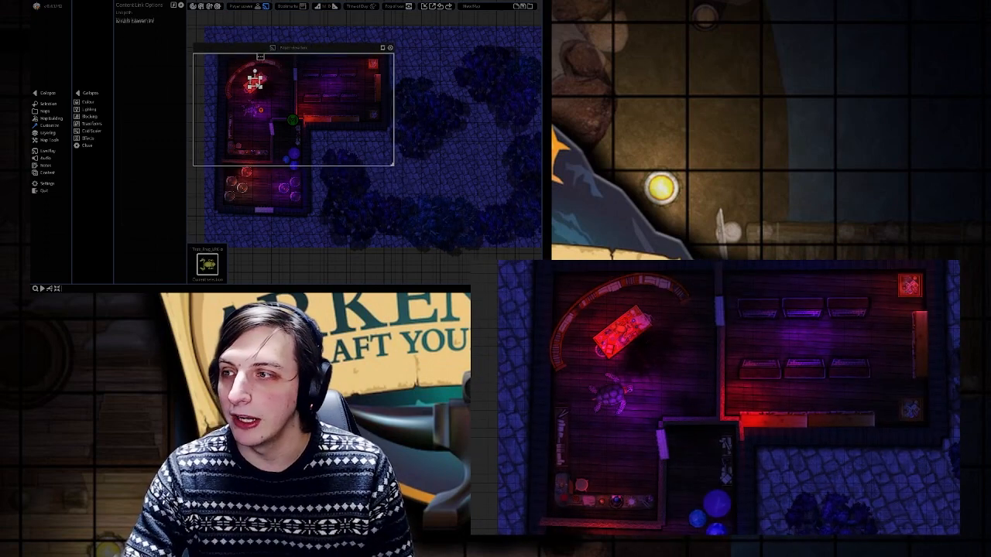
pyautogui.moveTo(256, 83); pyautogui.dragTo(299, 79)
pyautogui.click(351, 102)
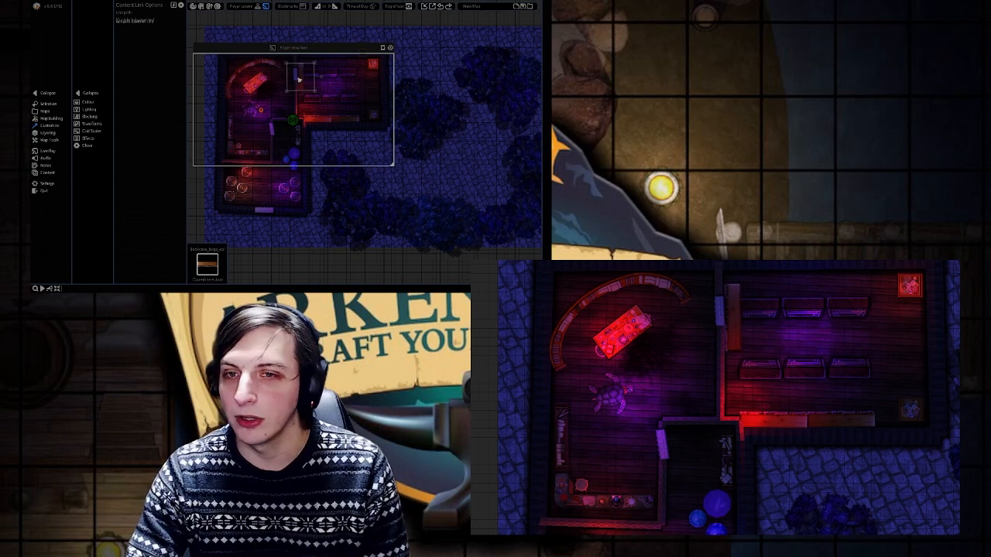
pyautogui.click(342, 95)
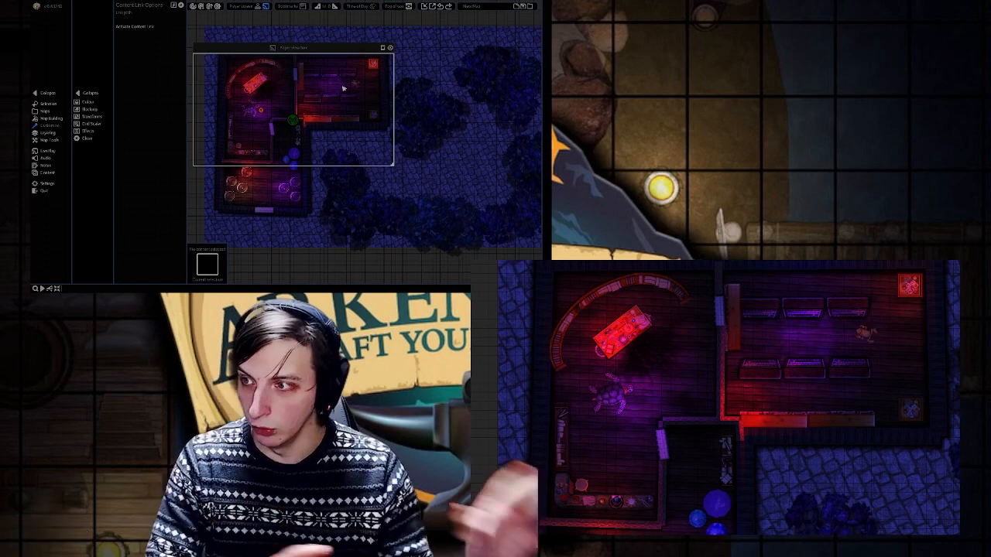
# Step: Move the player view box over the shop's lower room and delete the coloured orbs beside the wall
pyautogui.click(243, 6)
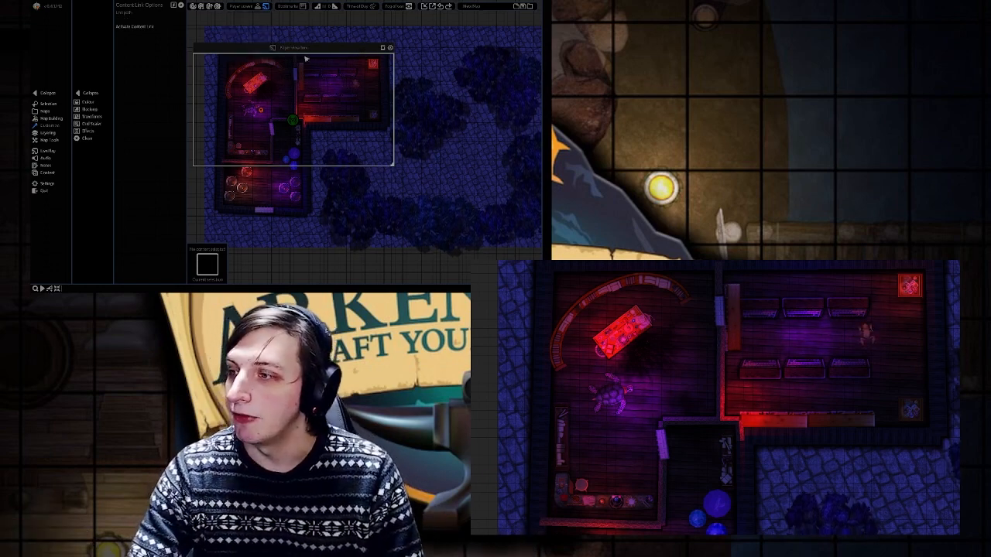
pyautogui.moveTo(307, 49); pyautogui.dragTo(298, 115)
pyautogui.click(298, 153)
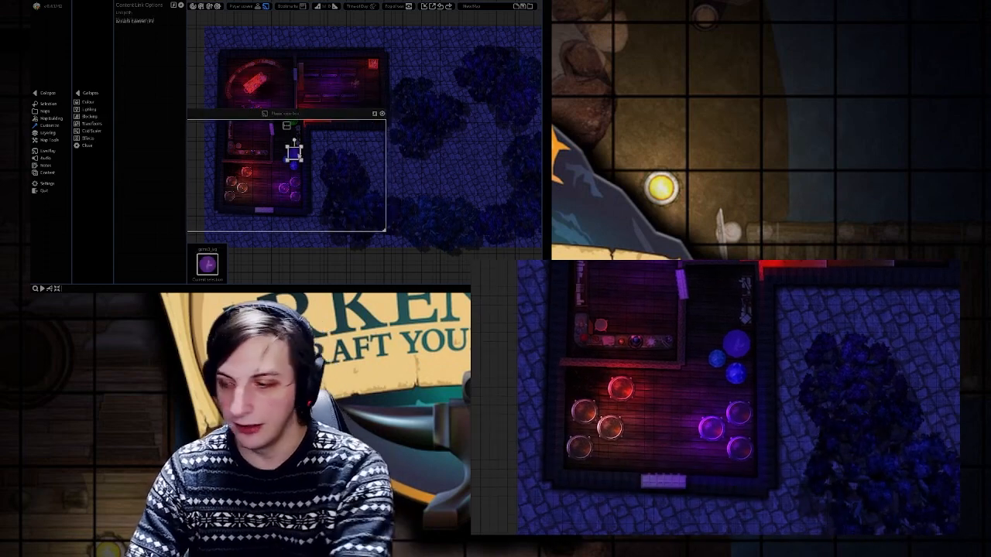
pyautogui.press('Delete')
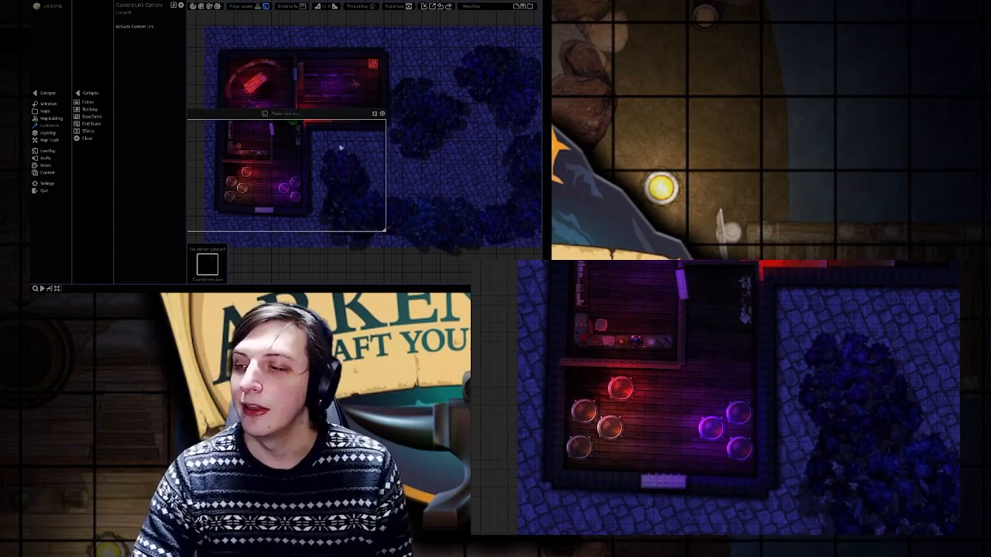
# Step: Move the player view box back up and enlarge it until it frames the whole map
pyautogui.moveTo(340, 147); pyautogui.dragTo(349, 157, button='middle')
pyautogui.moveTo(326, 117); pyautogui.dragTo(339, 54)
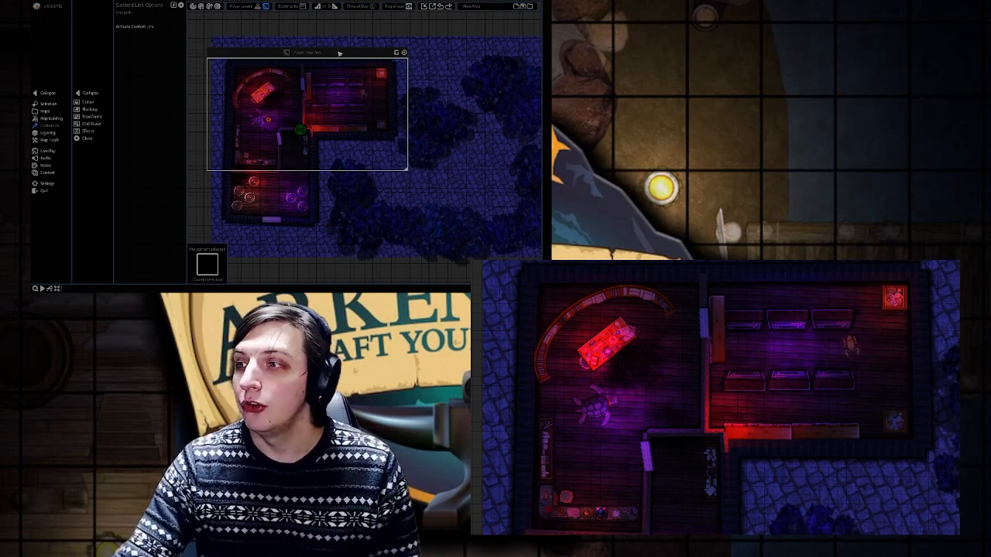
pyautogui.scroll(-3, 384, 142)
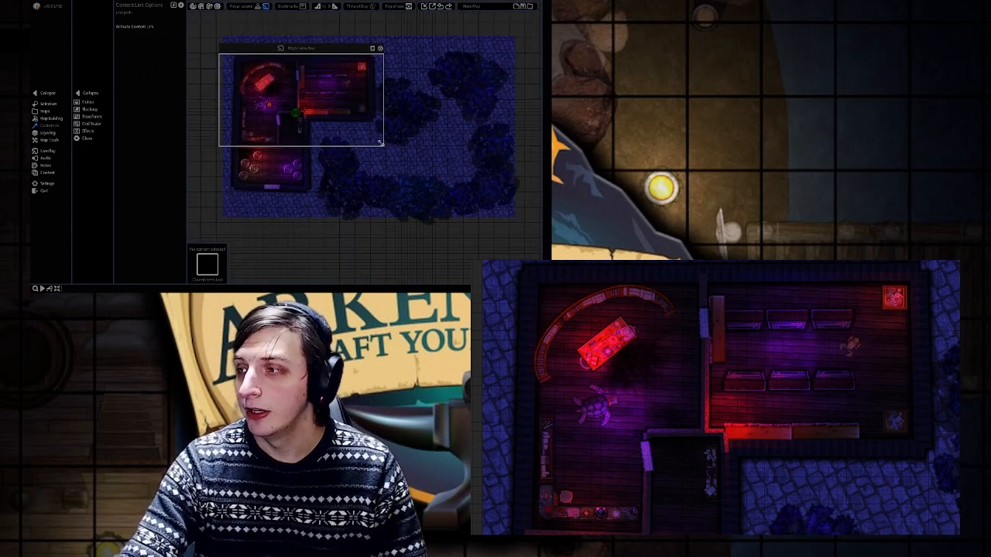
pyautogui.moveTo(382, 144); pyautogui.dragTo(434, 174)
pyautogui.moveTo(348, 20); pyautogui.dragTo(417, 53)
pyautogui.click(504, 209)
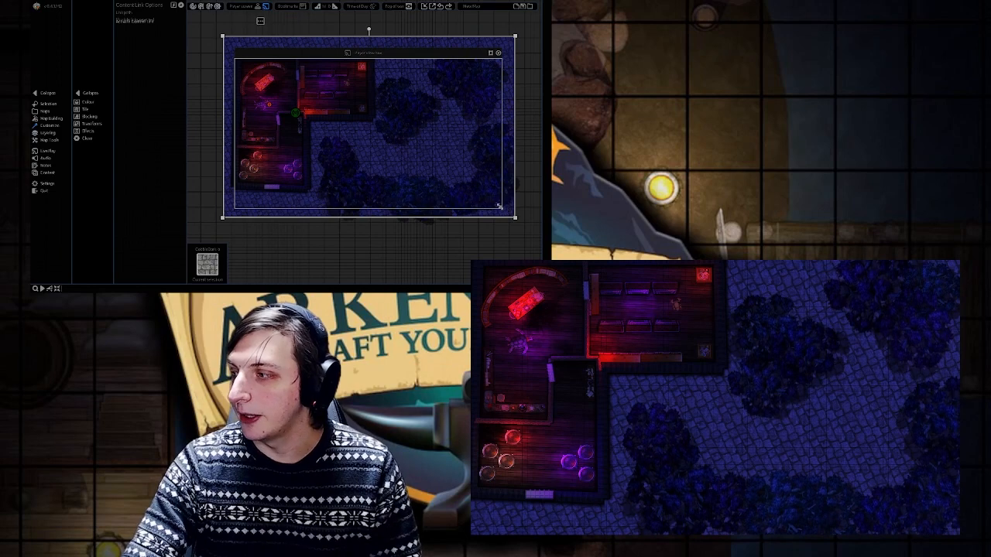
pyautogui.moveTo(501, 207); pyautogui.dragTo(516, 218)
pyautogui.click(444, 243)
pyautogui.scroll(-1, 438, 239)
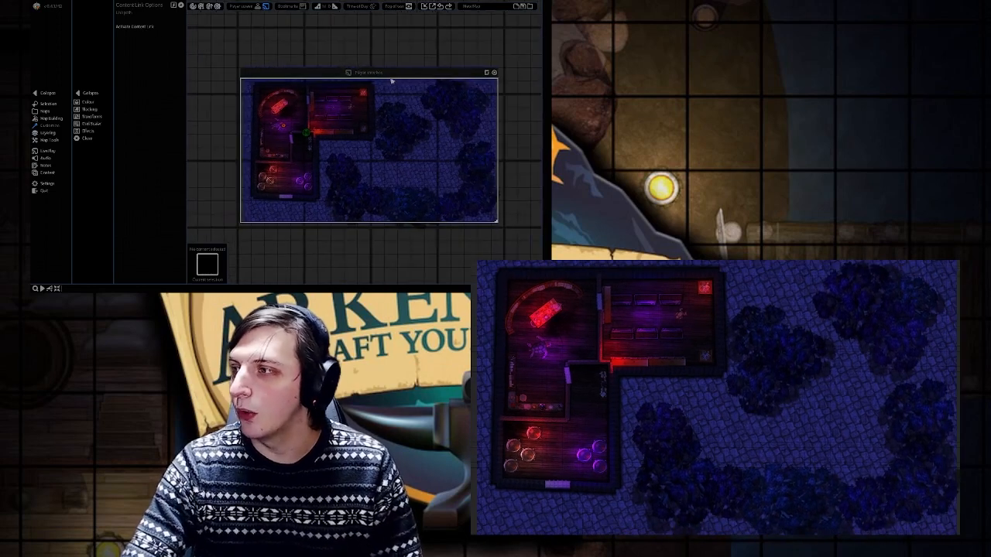
pyautogui.moveTo(403, 70); pyautogui.dragTo(399, 67)
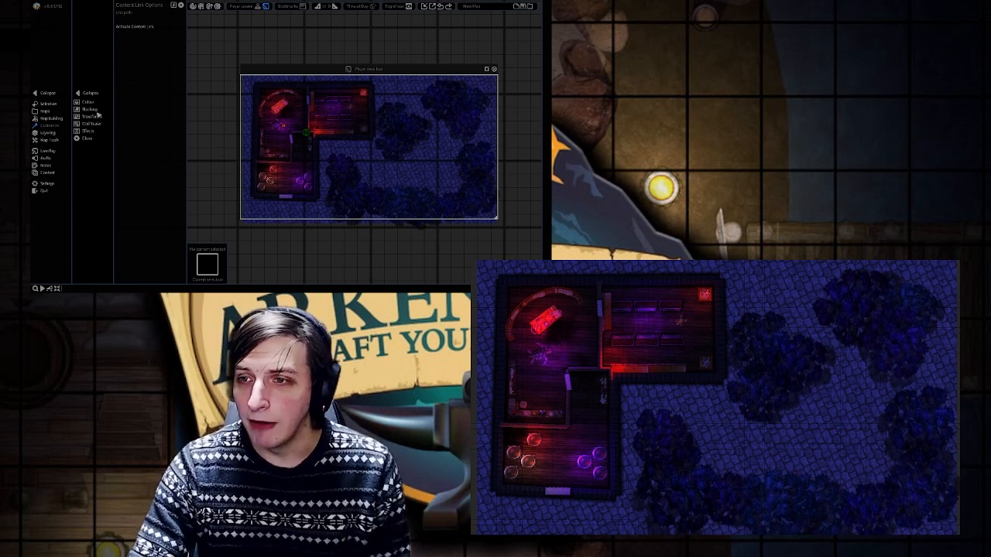
pyautogui.moveTo(220, 51); pyautogui.dragTo(522, 244)
pyautogui.click(523, 244)
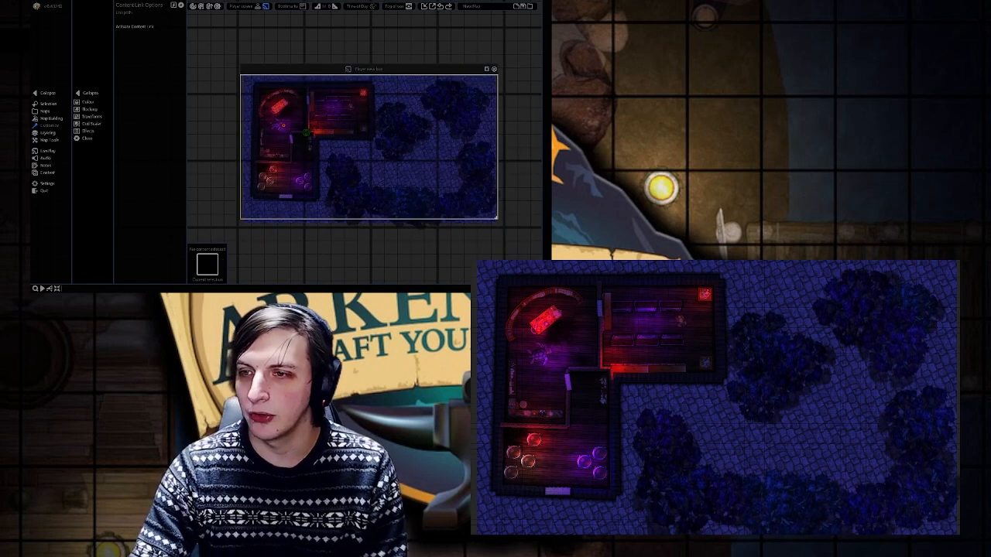